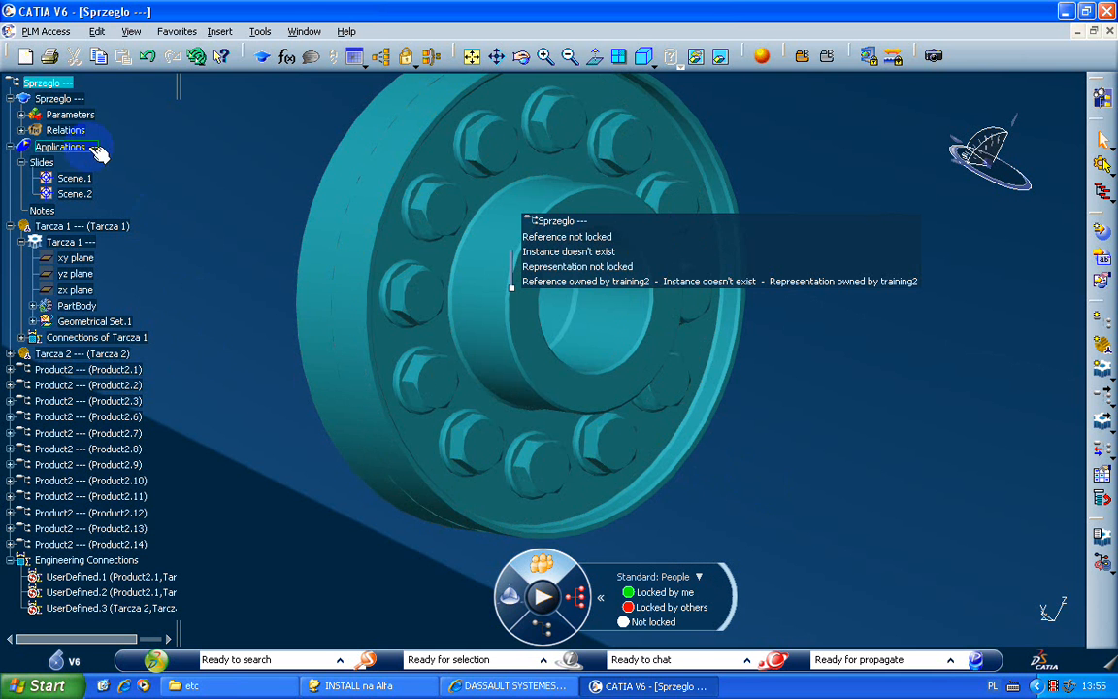
Check the lock and ownership status of the Sprzeglo root product, and return the model to its normal colours
left_click(55, 84)
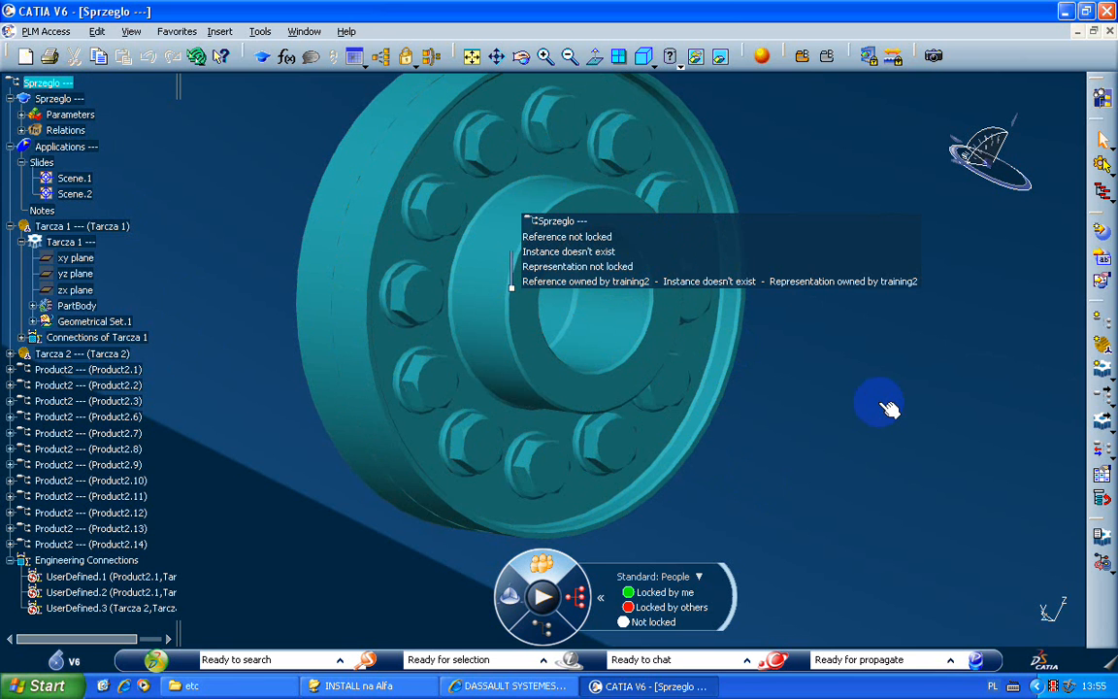
left_click(858, 368)
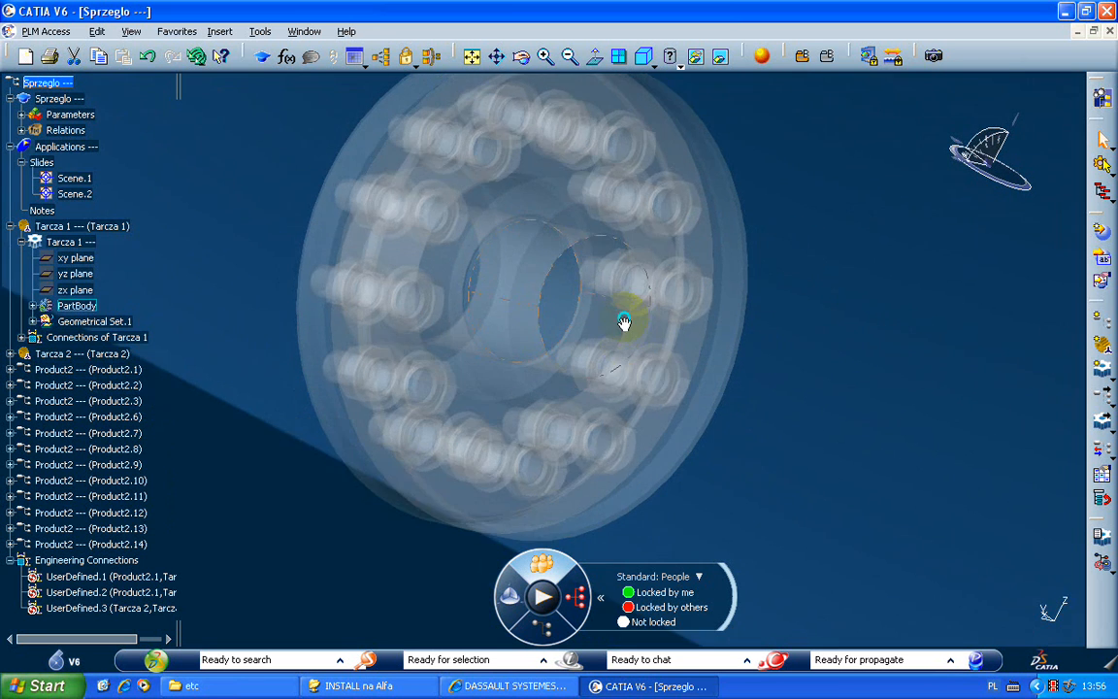
middle_click_drag(624, 322, 736, 529)
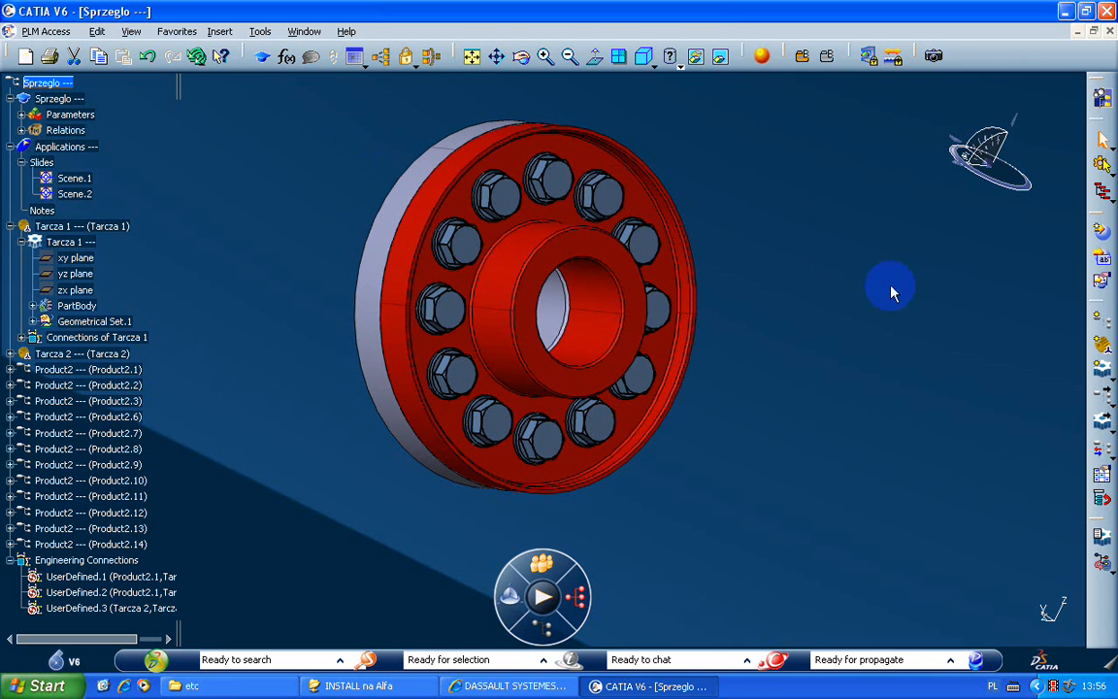
left_click(1084, 570)
right_click(1103, 597)
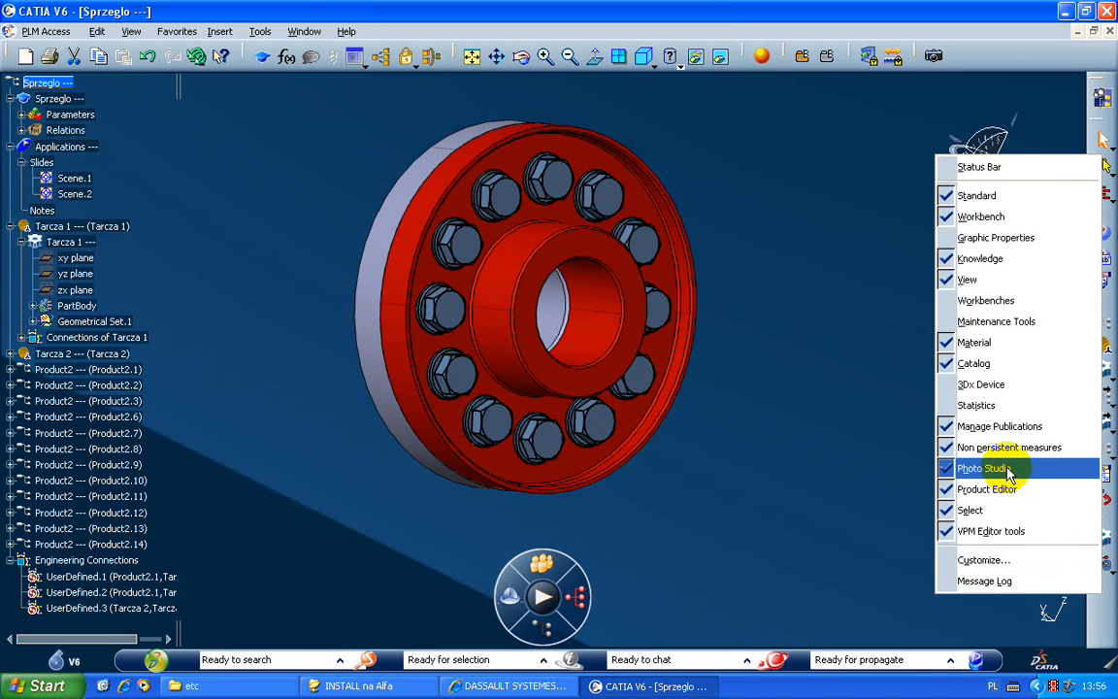
left_click(815, 359)
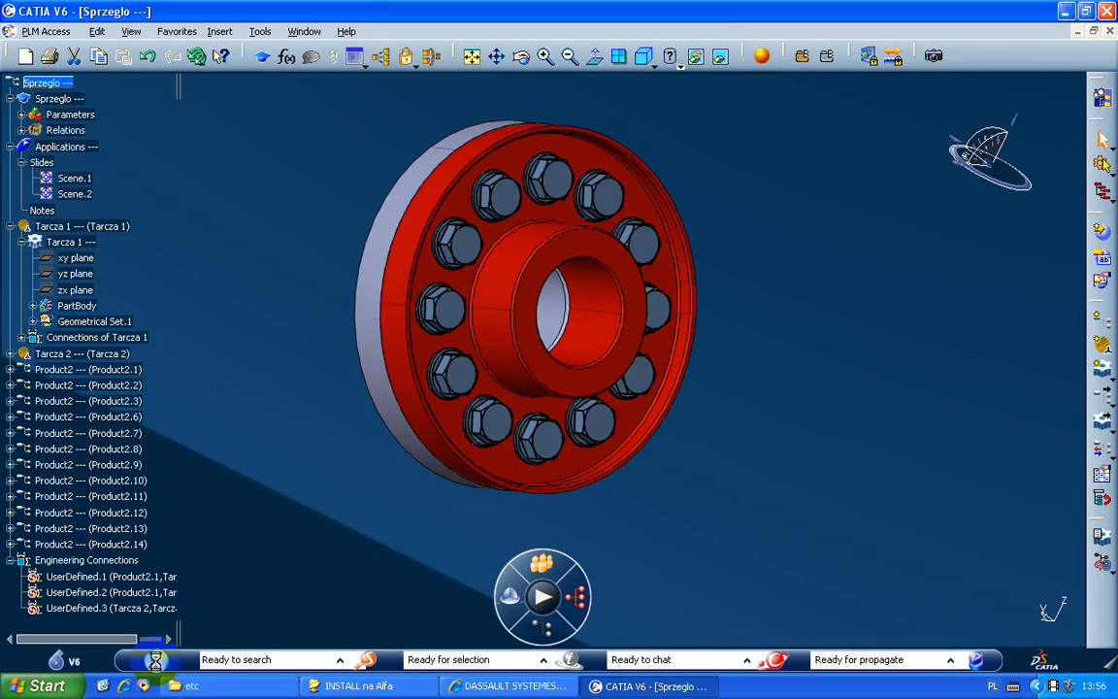
Switch the Sprzeglo product to the Assembly Design workbench
left_click(155, 664)
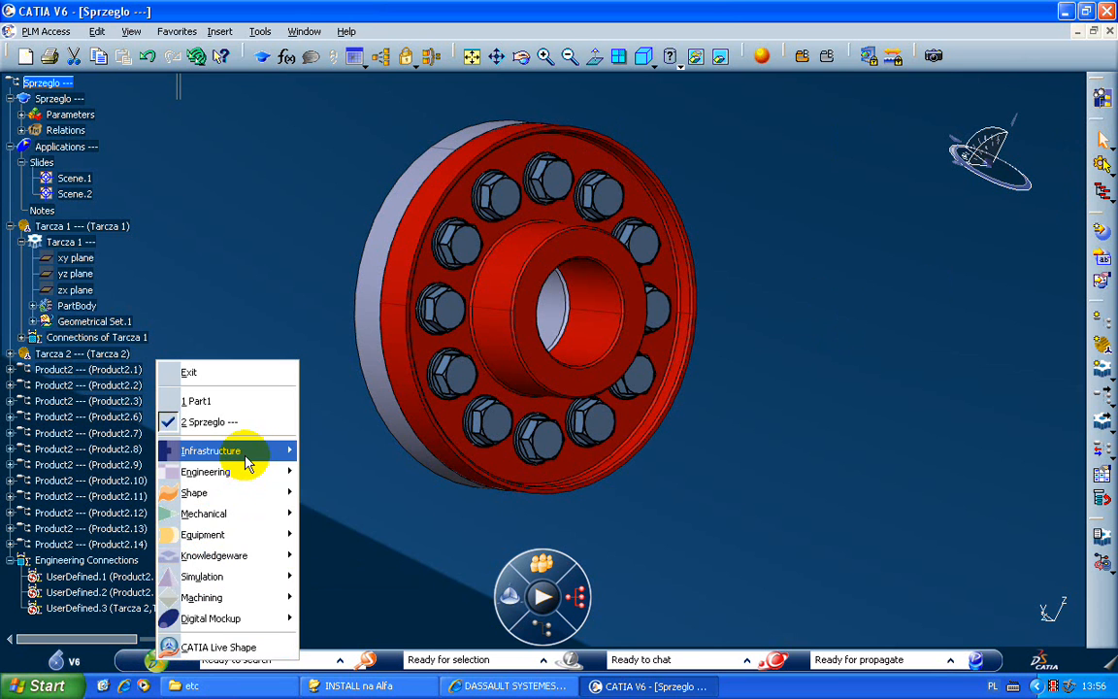
mouse_move(247, 464)
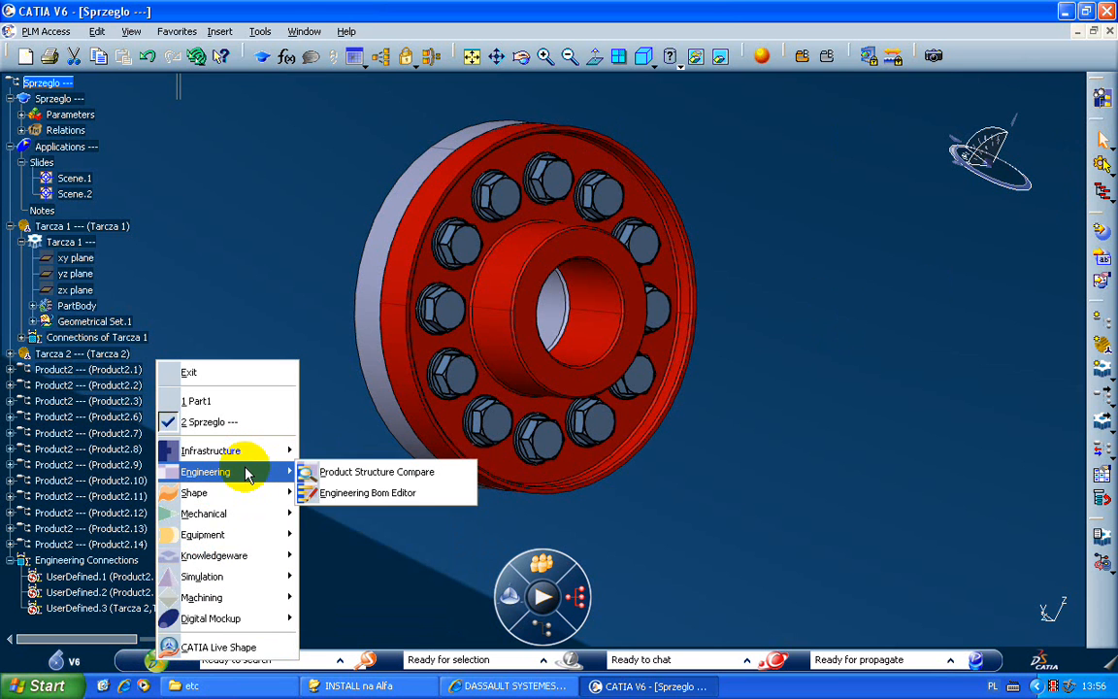
mouse_move(250, 516)
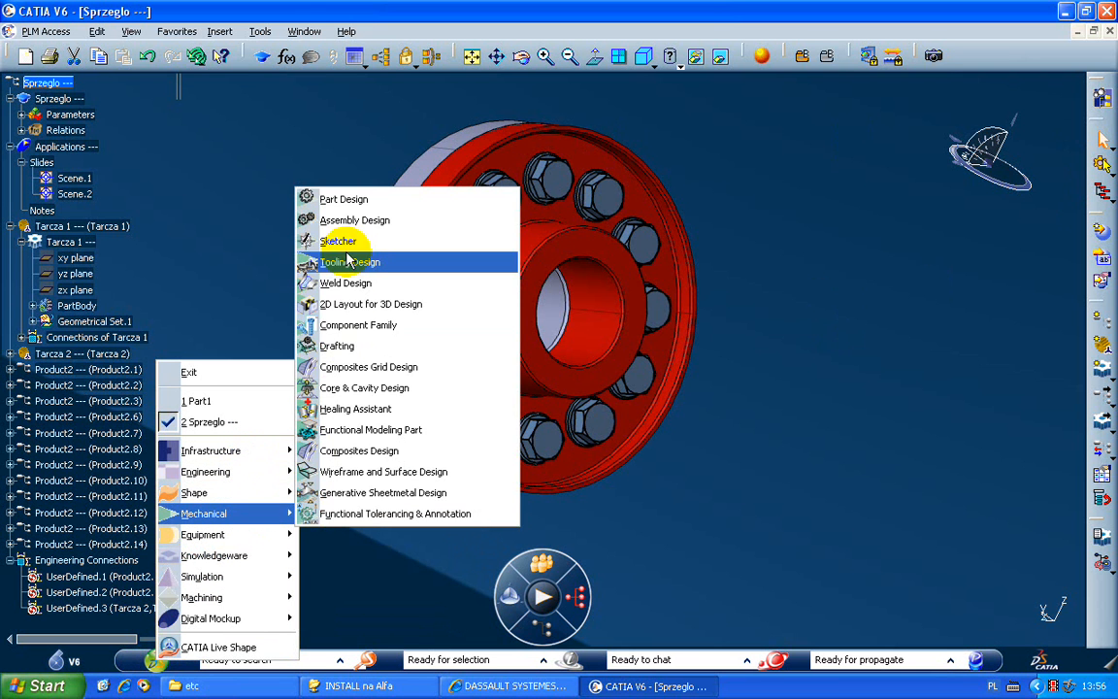
left_click(349, 219)
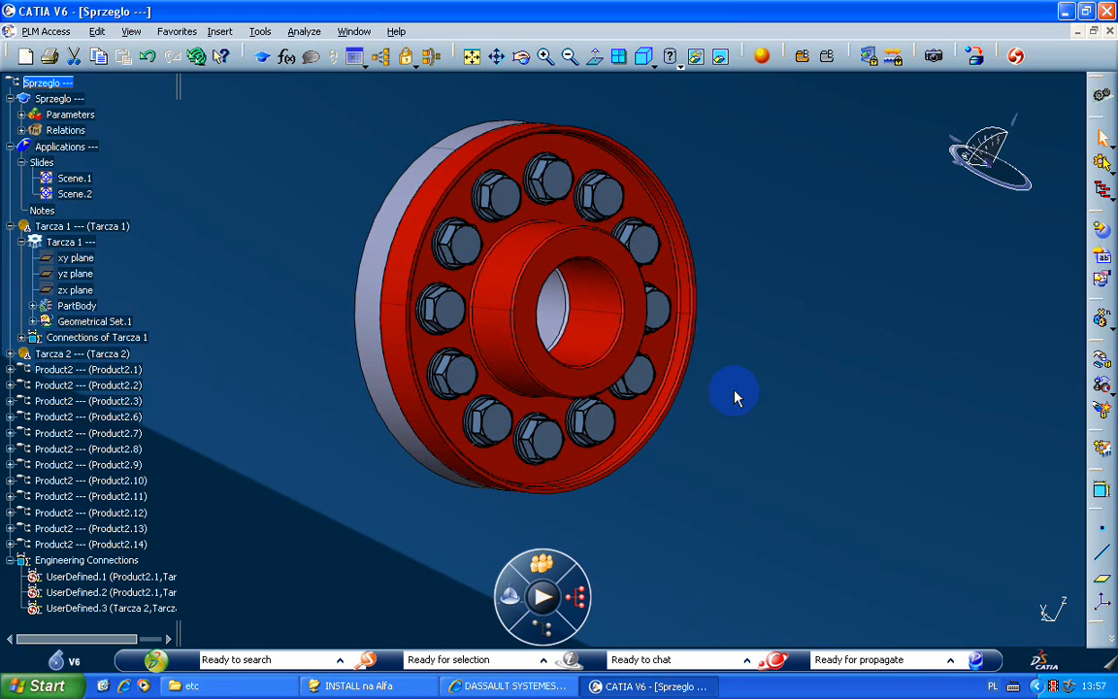
left_click(156, 662)
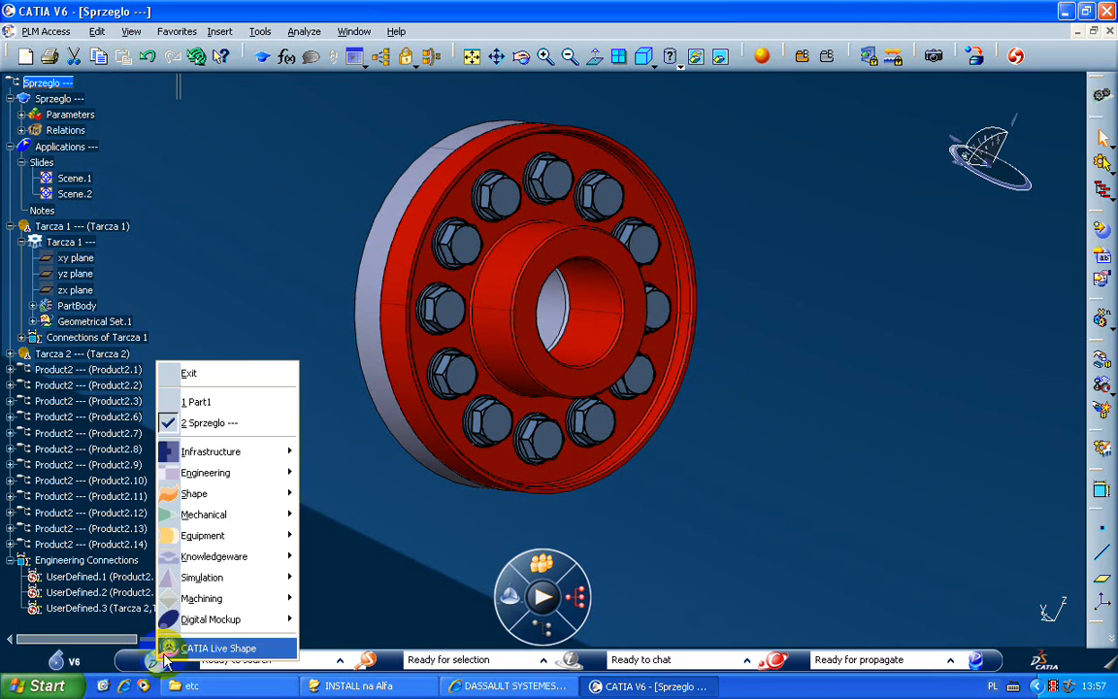
mouse_move(219, 503)
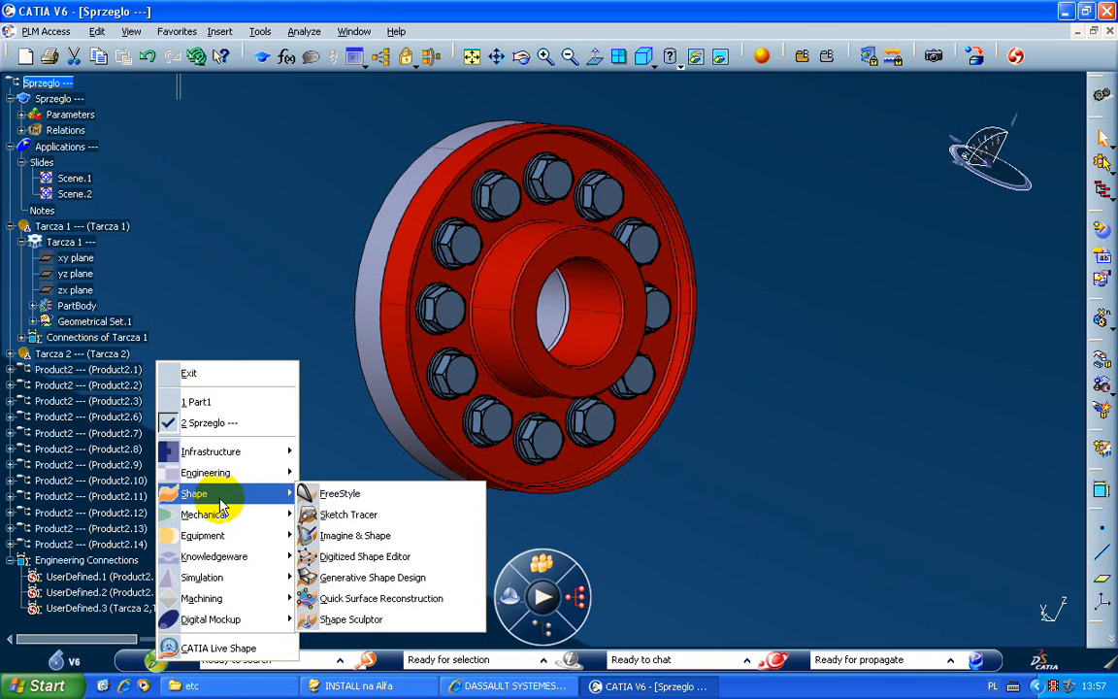
mouse_move(241, 452)
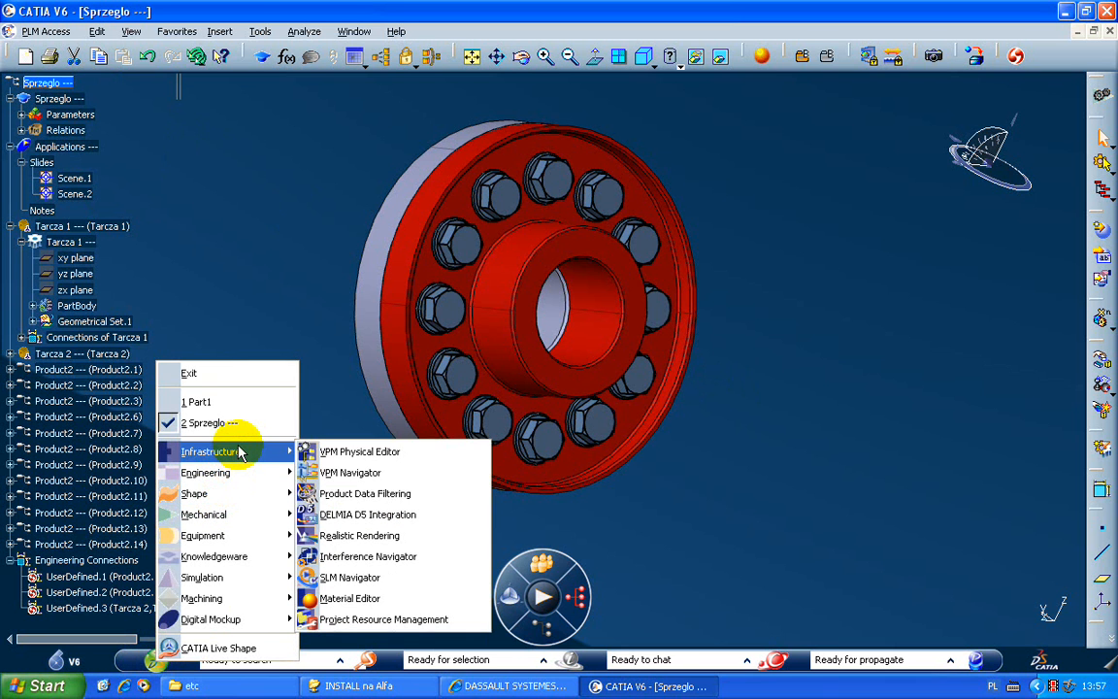
left_click(351, 473)
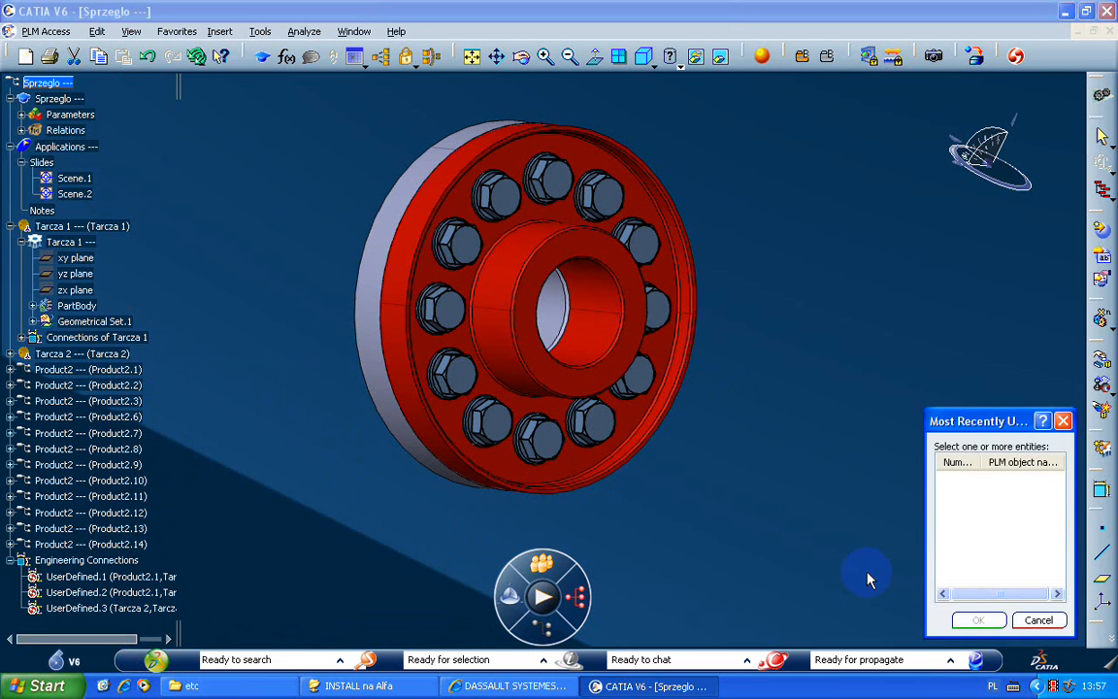
left_click_drag(965, 420, 853, 312)
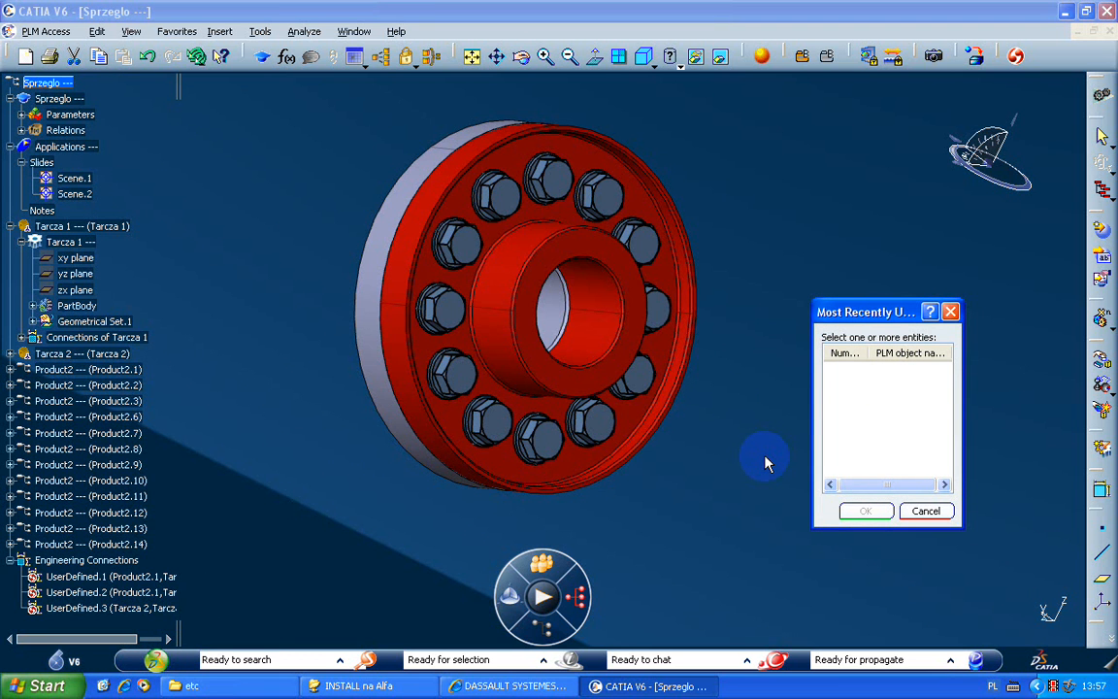
left_click(926, 512)
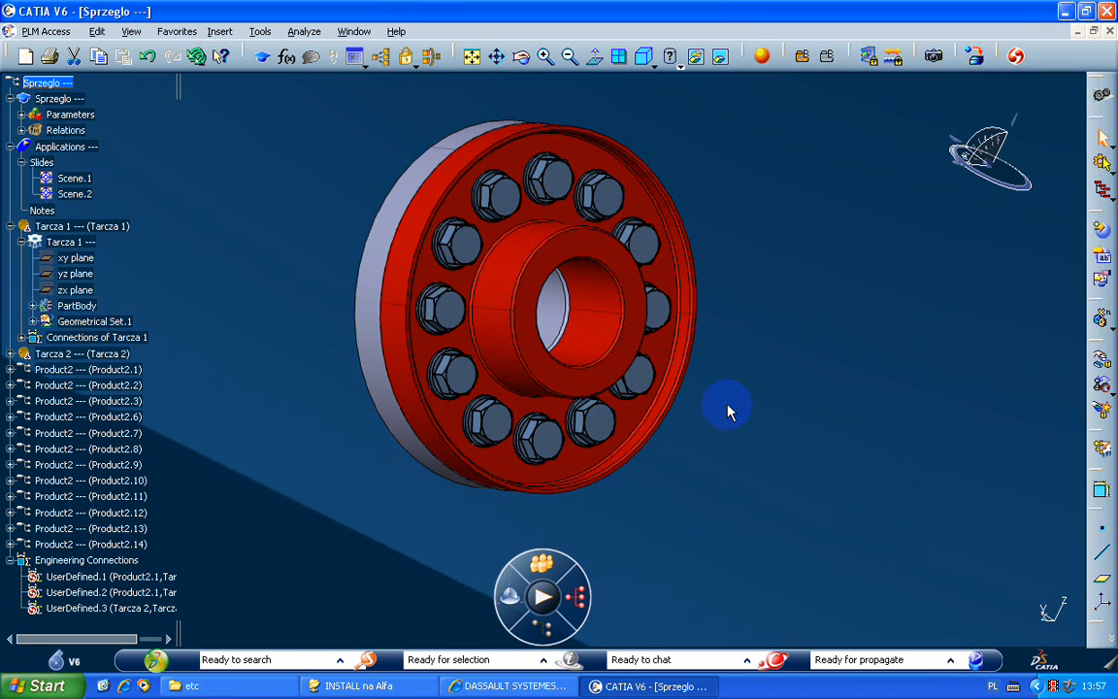
Colour the assembly by update and links status and inspect the status of the Sprzeglo root product
left_click(577, 596)
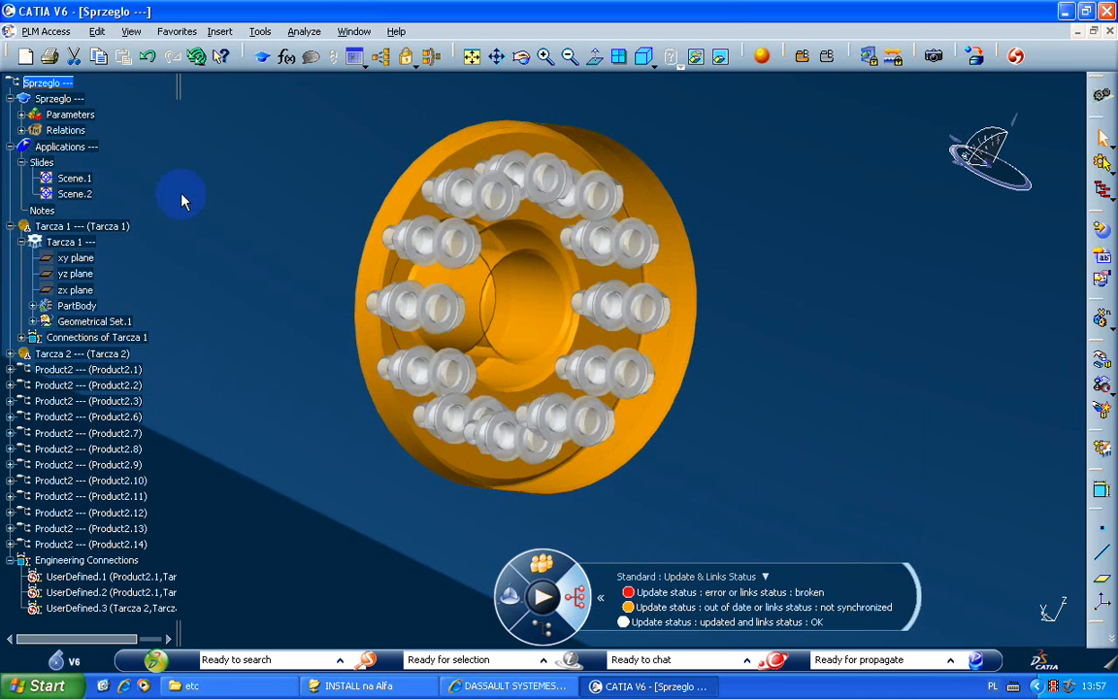
left_click(47, 83)
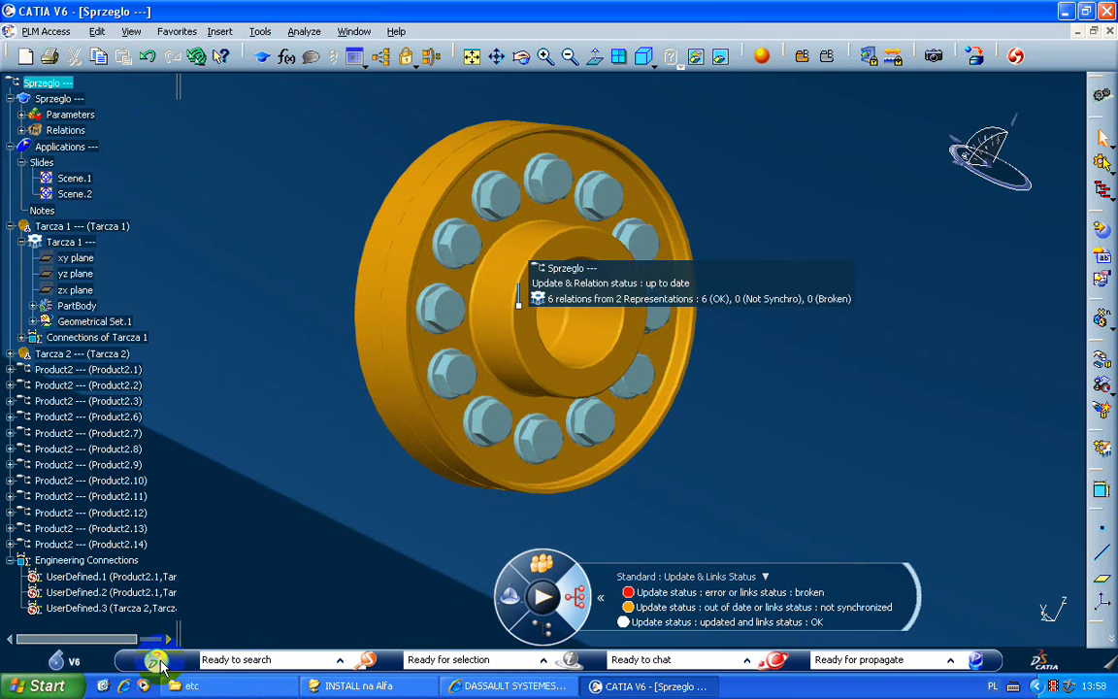
left_click(155, 662)
mouse_move(262, 493)
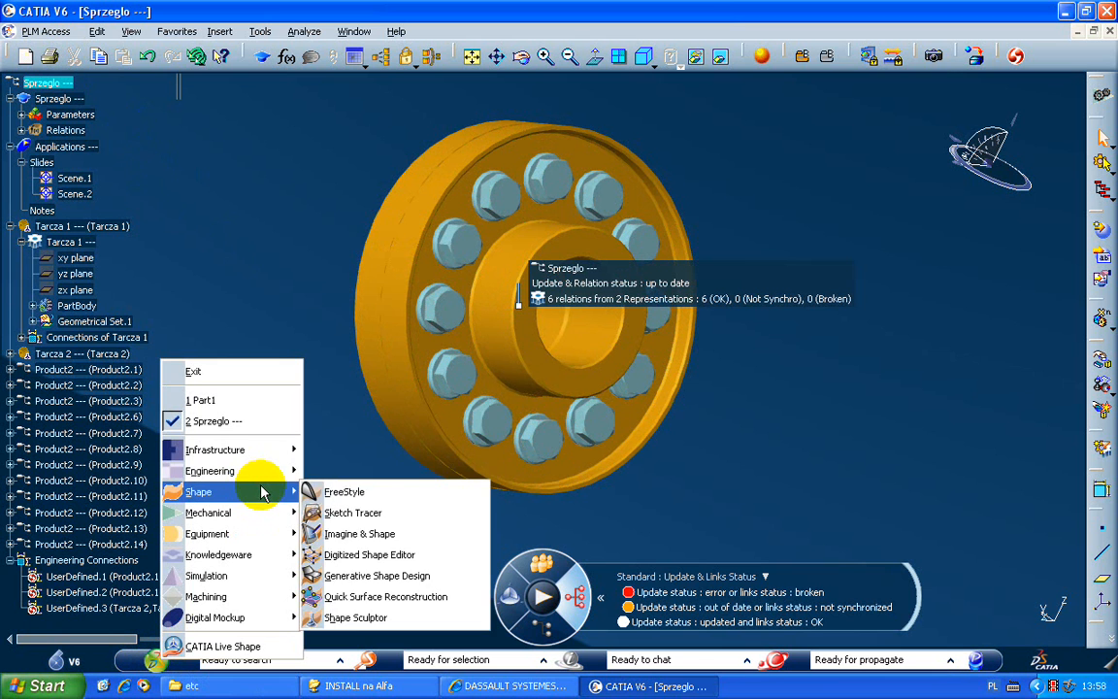
mouse_move(264, 450)
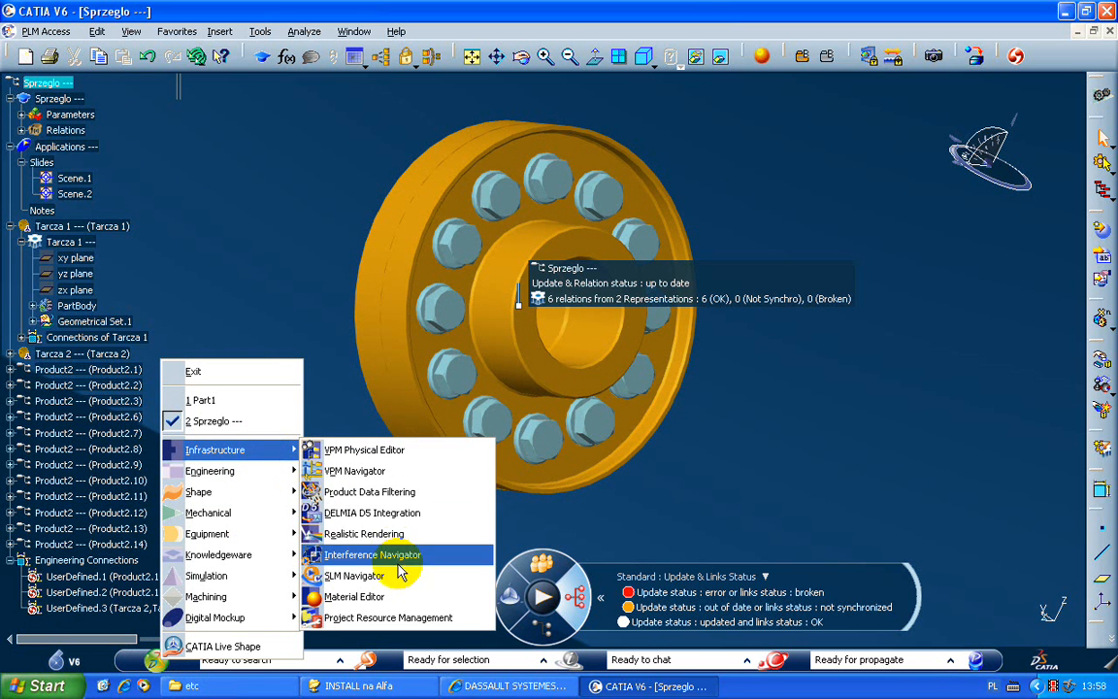
left_click(388, 474)
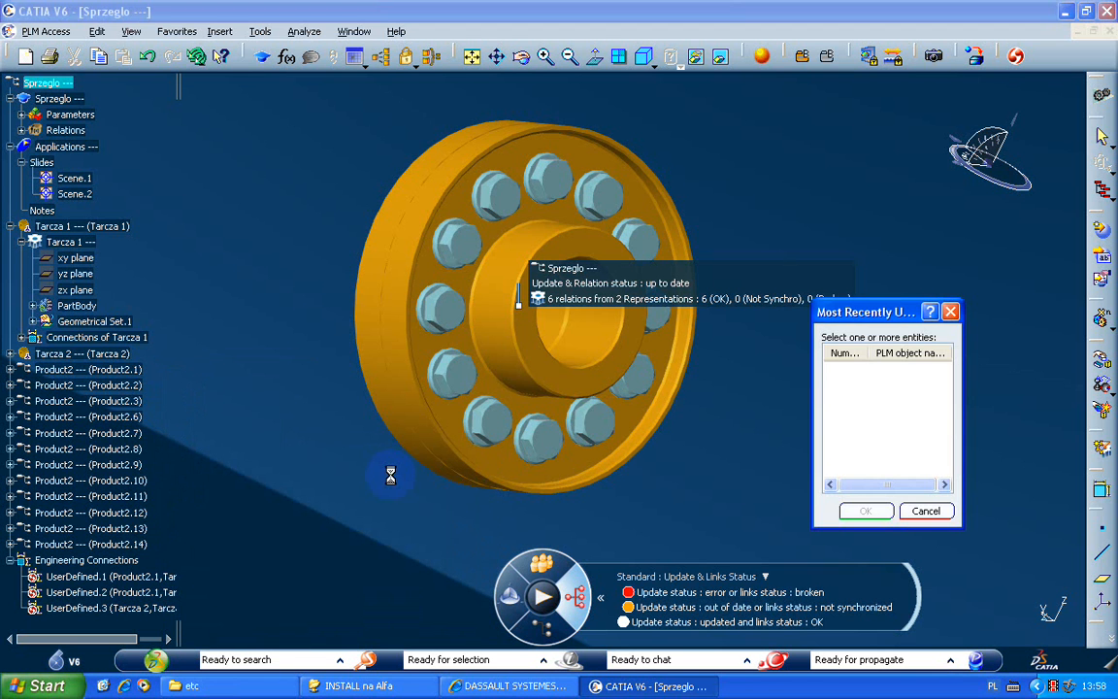
left_click(918, 505)
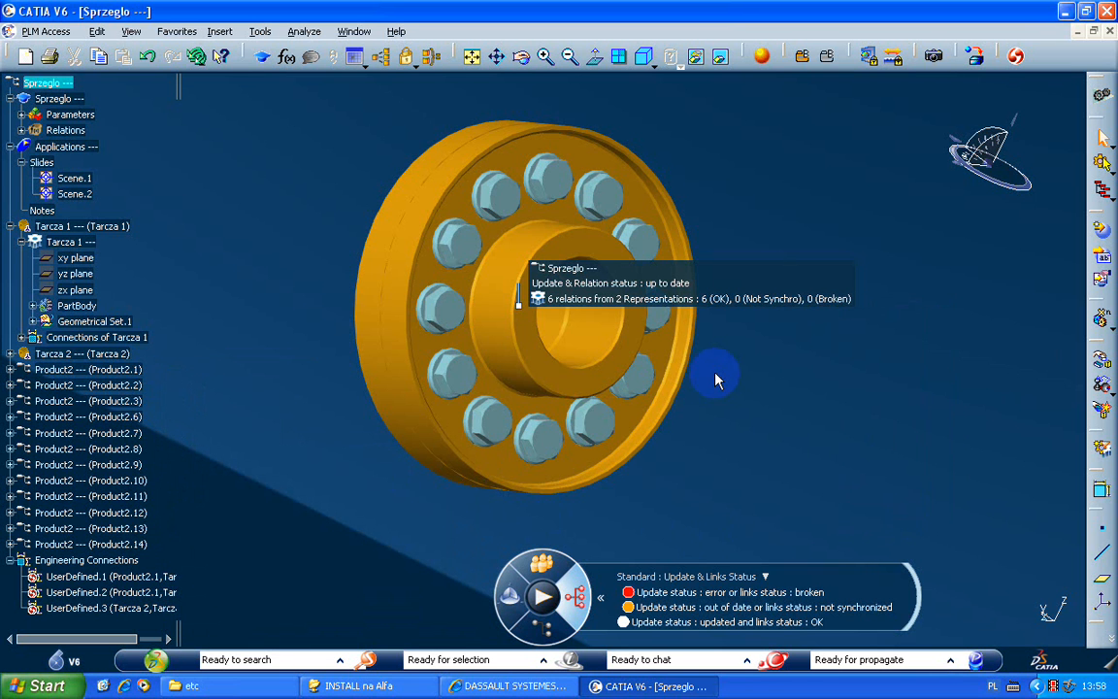
Inspect the update and relation status of the Tarcza 1 part, and turn the status colouring off
mouse_move(660, 405)
left_mouse_down()
mouse_move(655, 415)
mouse_move(667, 412)
left_mouse_up()
left_click(729, 430)
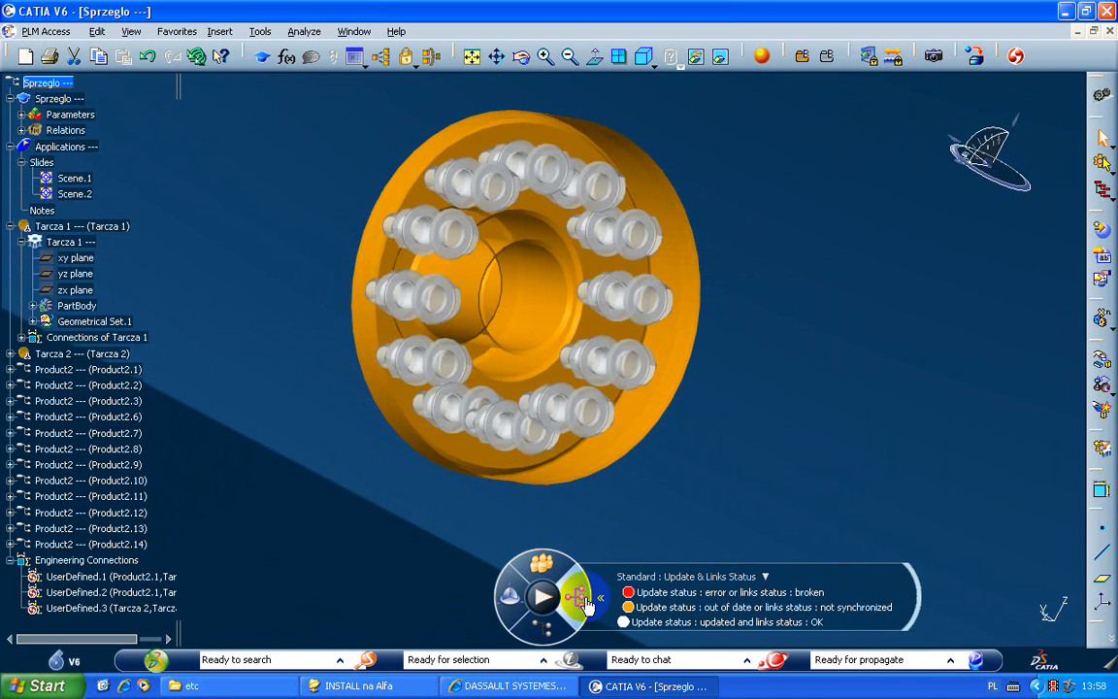
left_click(542, 568)
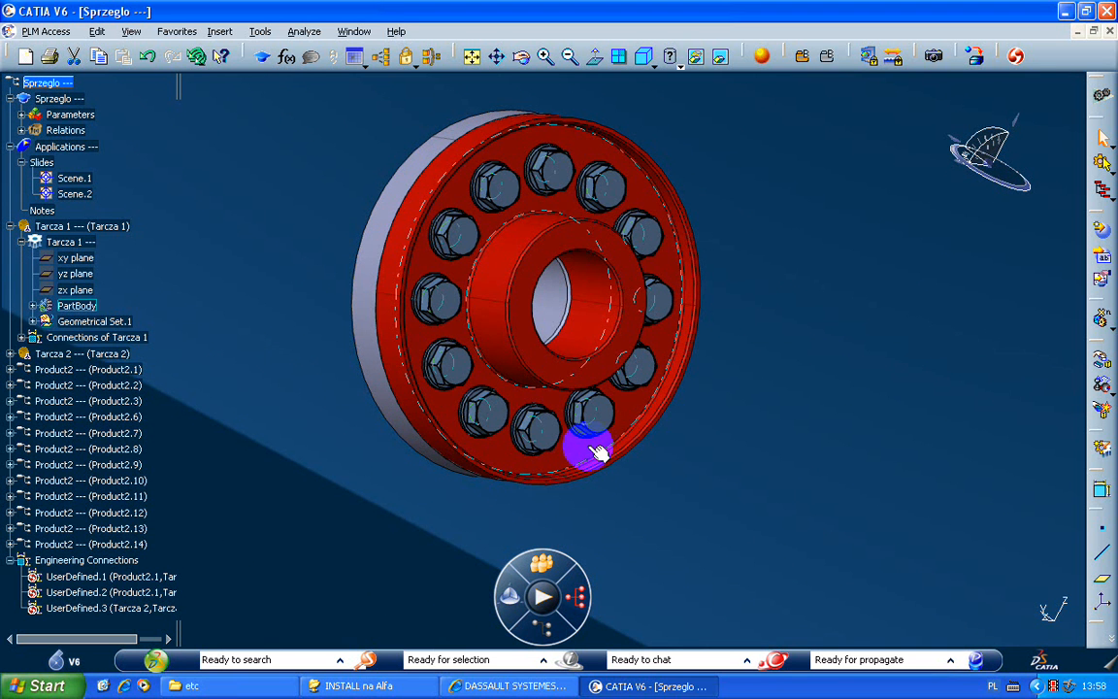
left_click(541, 566)
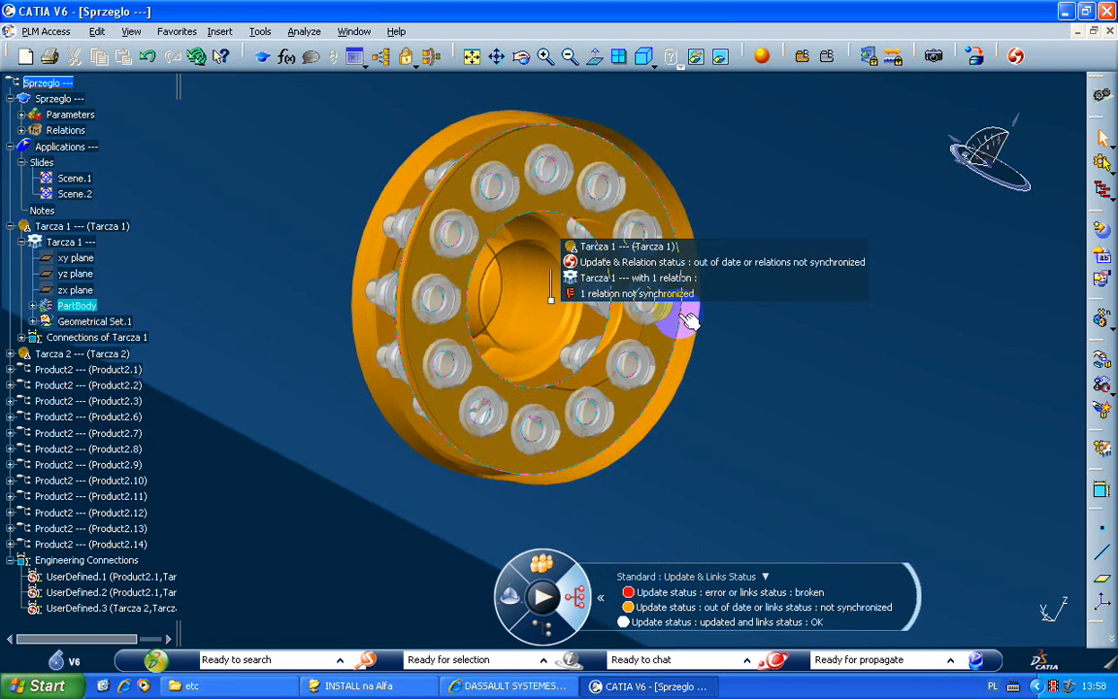
left_click(689, 320)
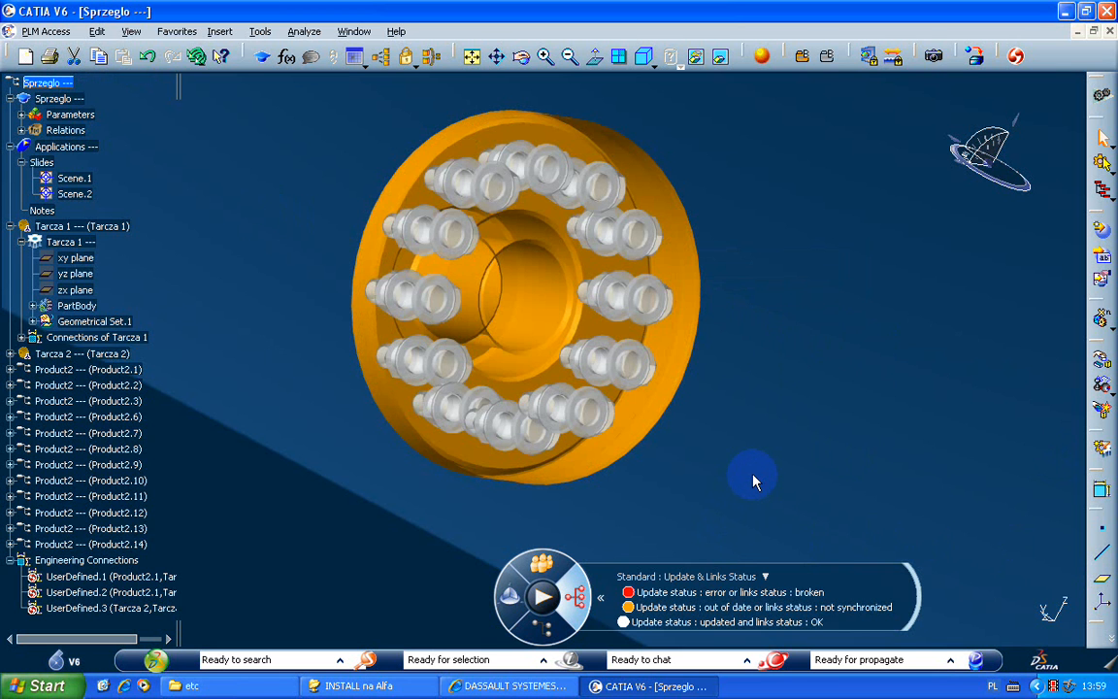
left_click(59, 98)
left_click(578, 594)
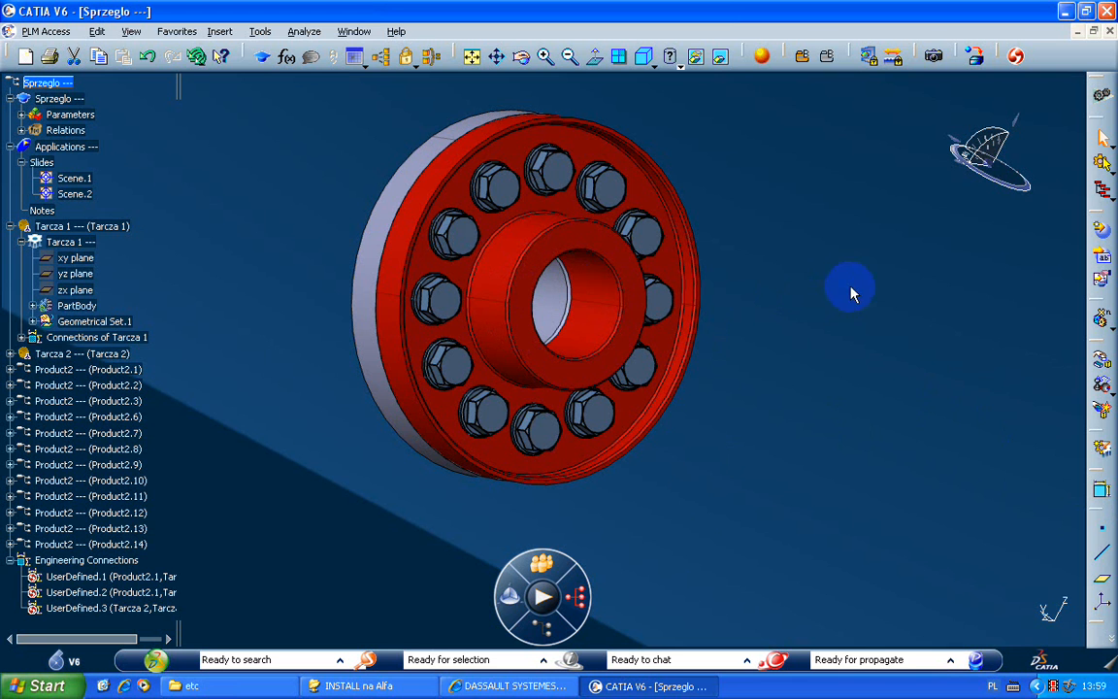
Undock the lower assembly toolbars, including the engineering connection and point, line, plane and axis ones, to float over the model view
left_click_drag(1094, 478, 966, 417)
left_click_drag(1091, 475, 1023, 400)
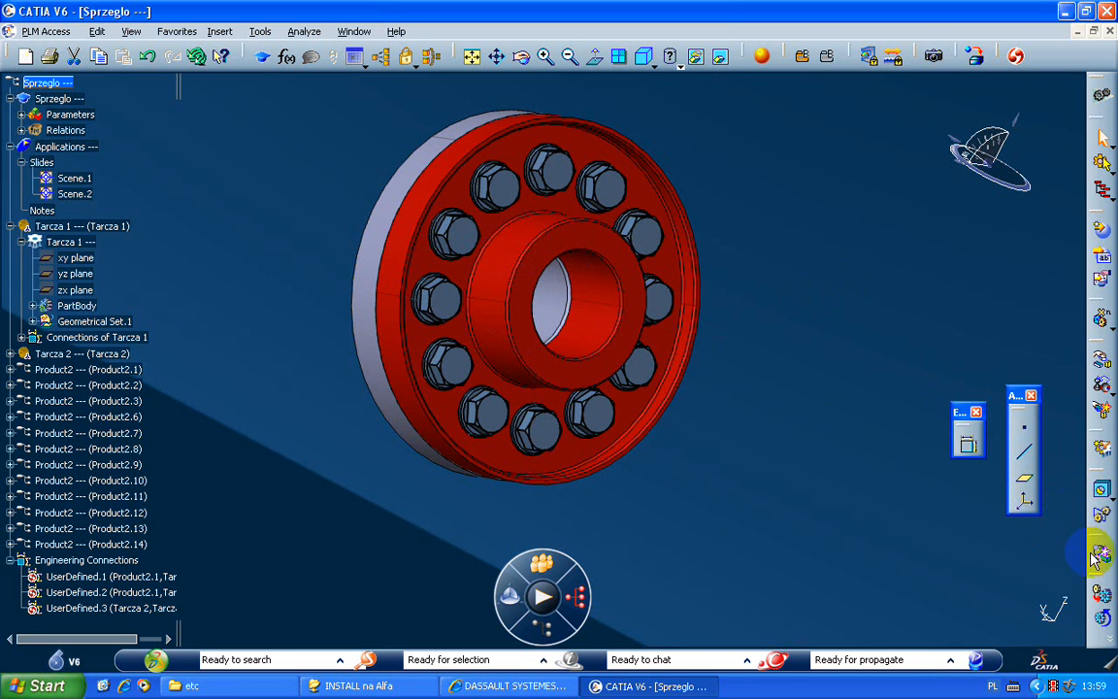
left_click_drag(1097, 537, 961, 529)
left_click(943, 225)
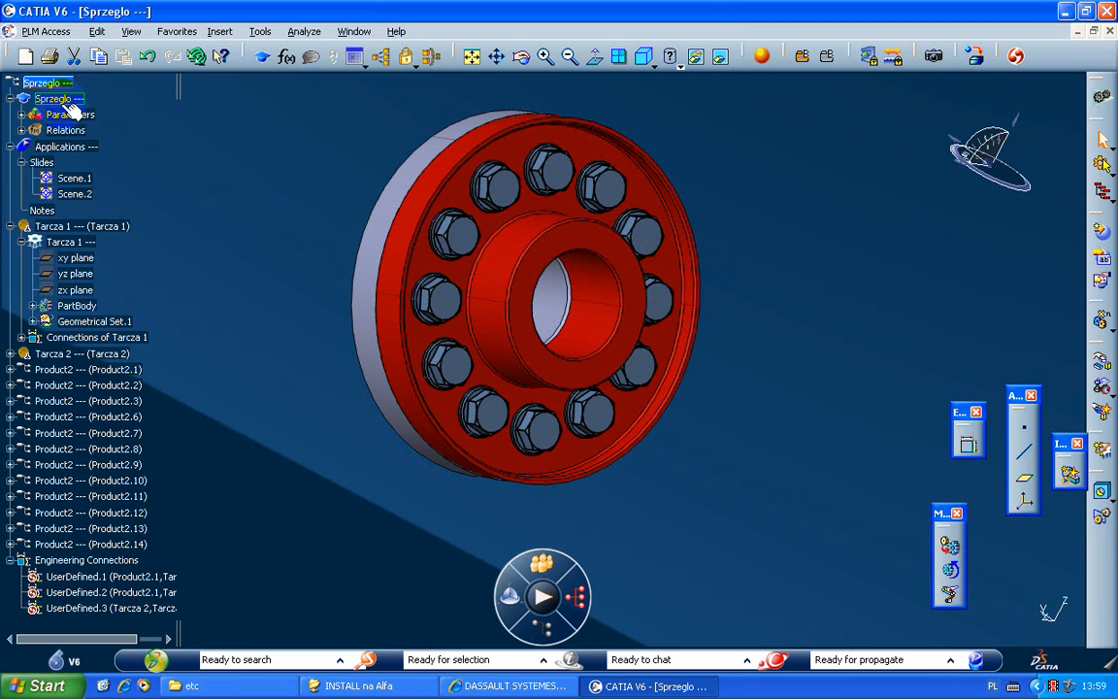
Collapse the Sprzeglo branch that holds Parameters and Relations in the specification tree
double_click(60, 98)
left_click(411, 246)
left_click(767, 233)
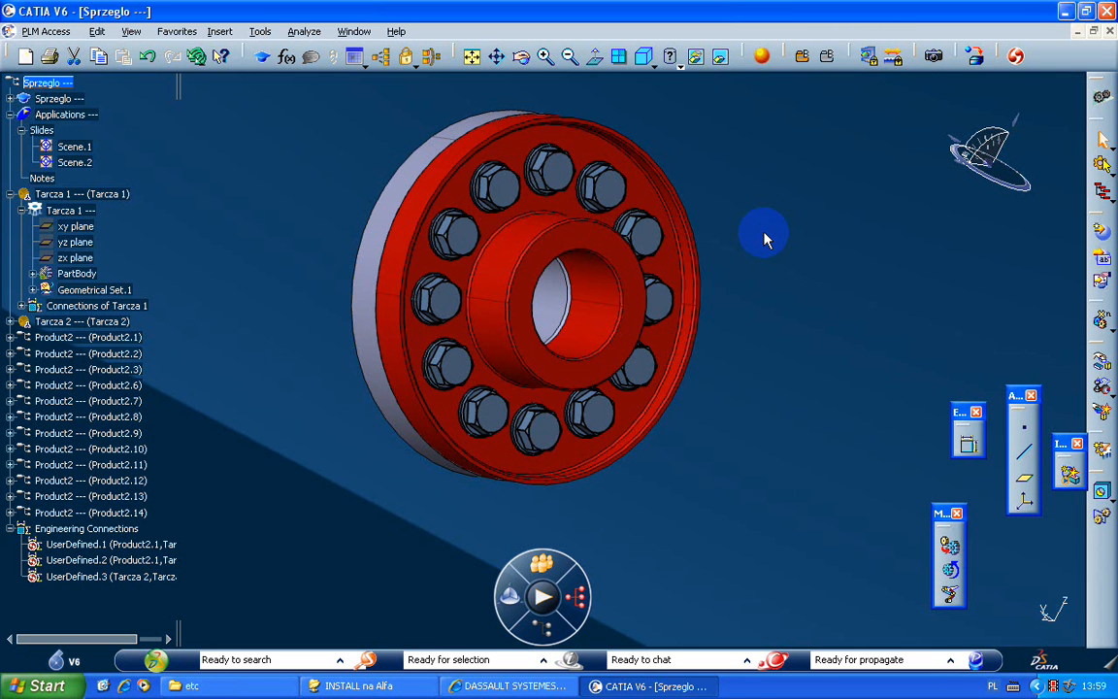
left_click(554, 305)
middle_click_drag(555, 305, 535, 347)
left_click(723, 231)
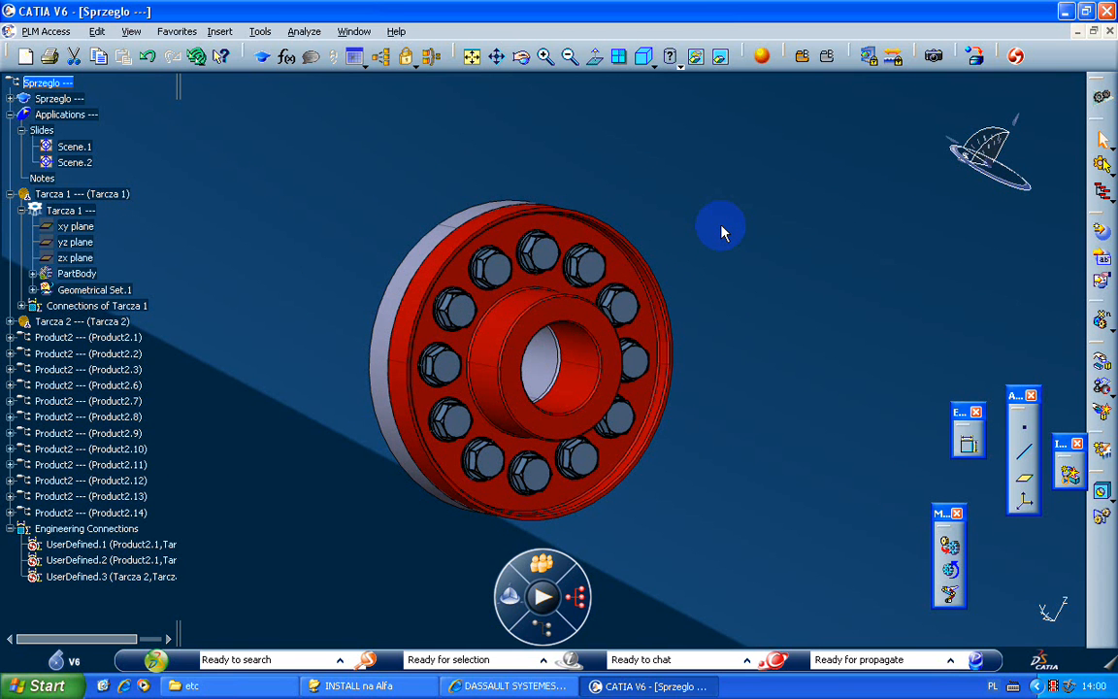
middle_click_drag(636, 217, 650, 240)
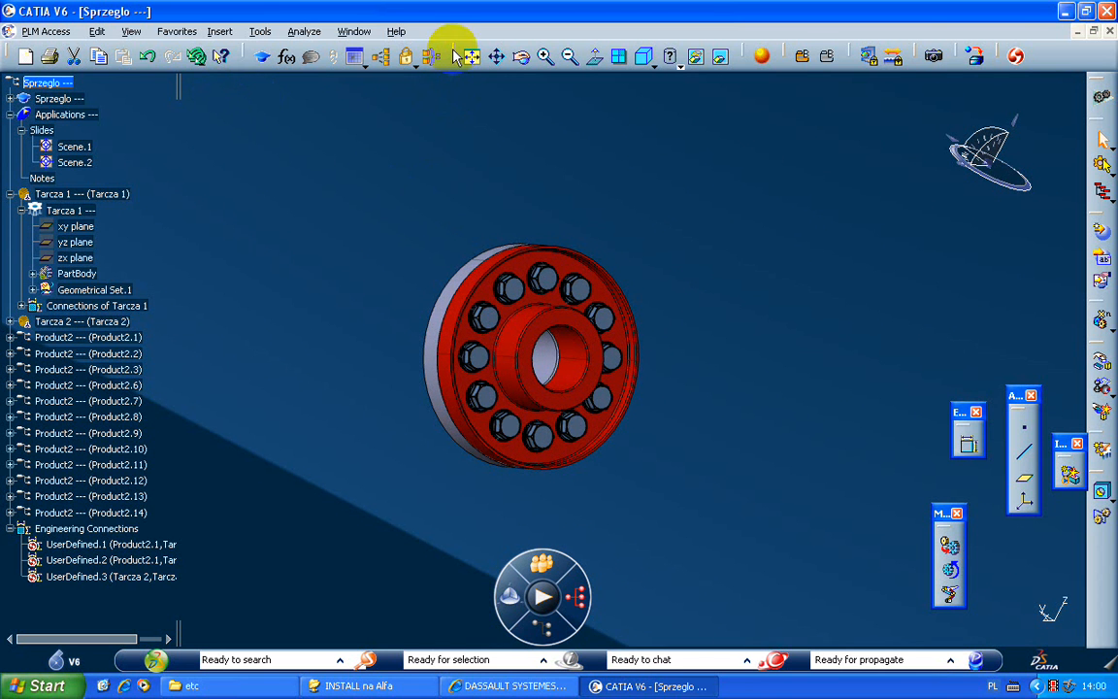
Undock the View toolbar and the toolbar below the selection tools so both float over the model view
left_click_drag(453, 57, 455, 108)
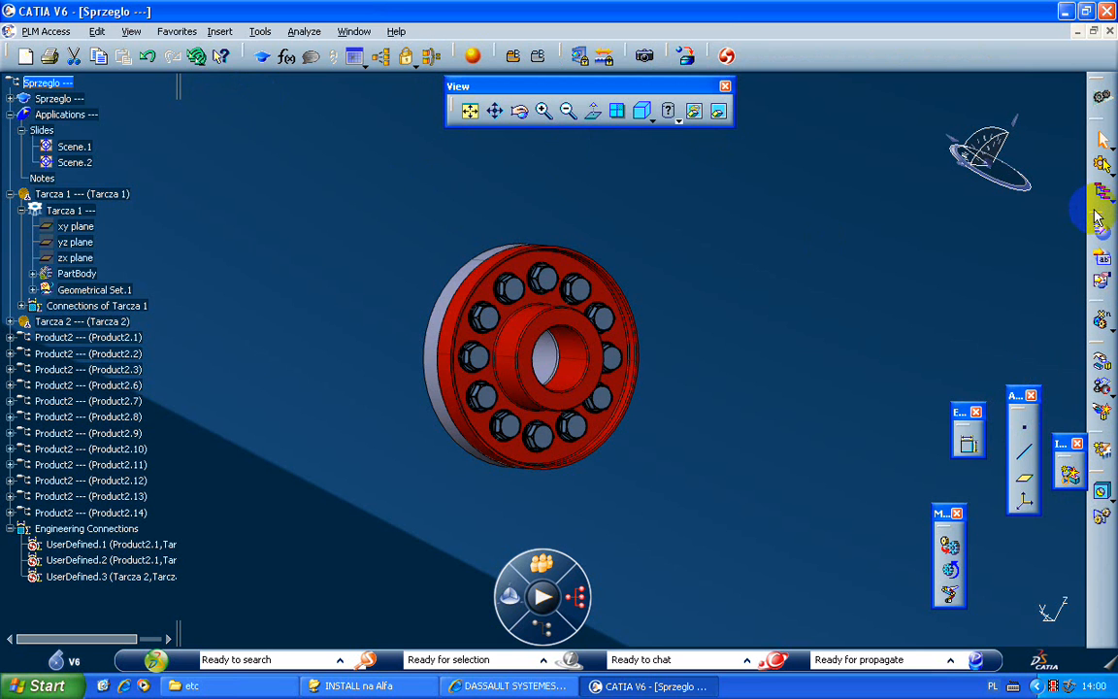
left_click_drag(1097, 218, 994, 233)
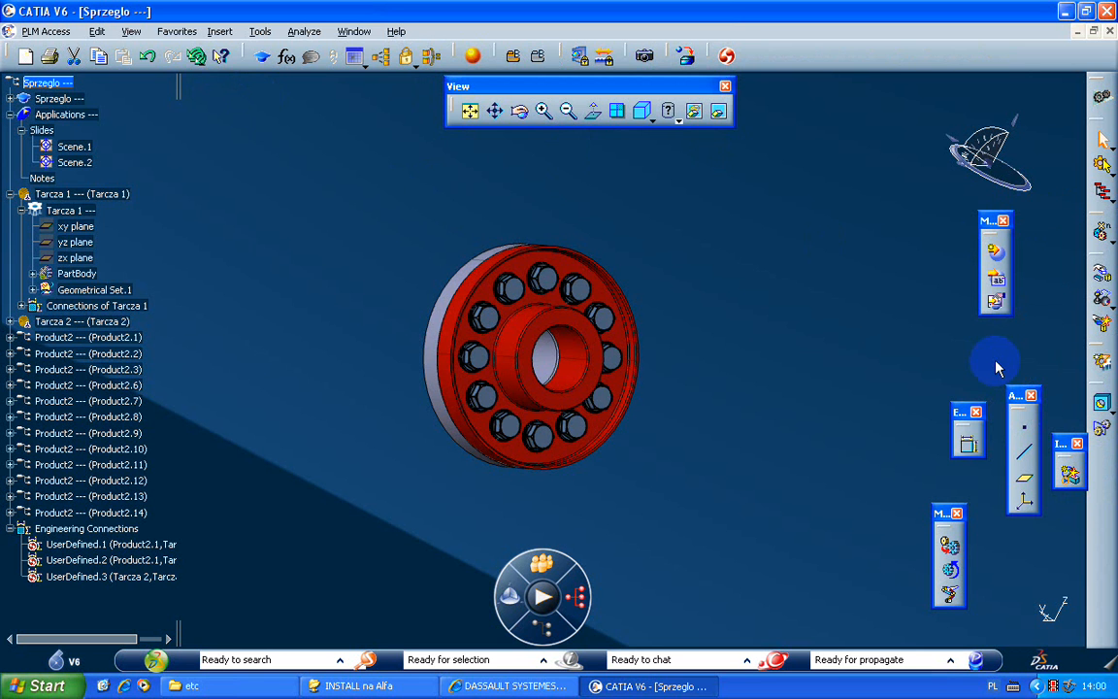
left_click(38, 32)
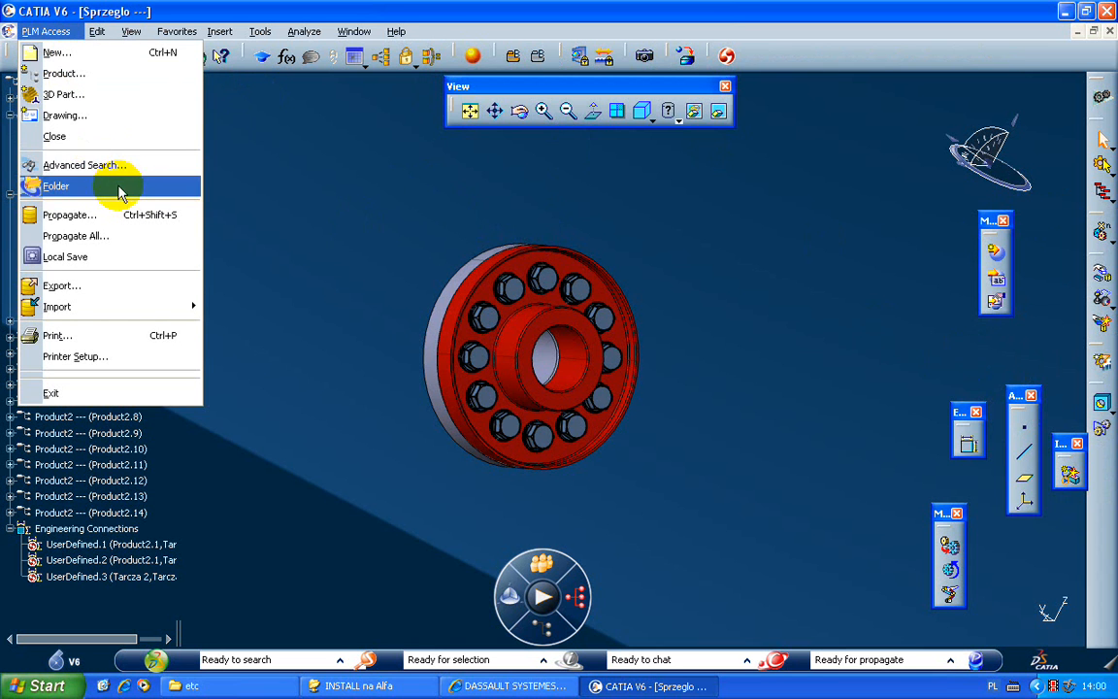
left_click(275, 165)
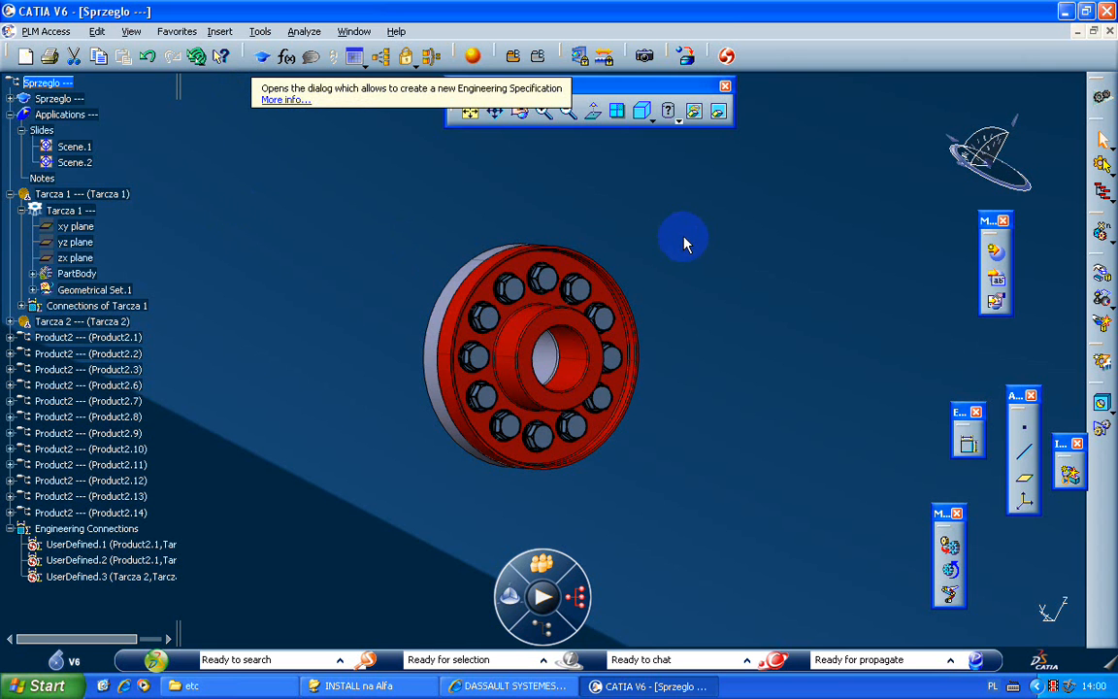
Close the Sprzeglo assembly and the Part1 document without propagating the Part1 changes
left_click(1109, 31)
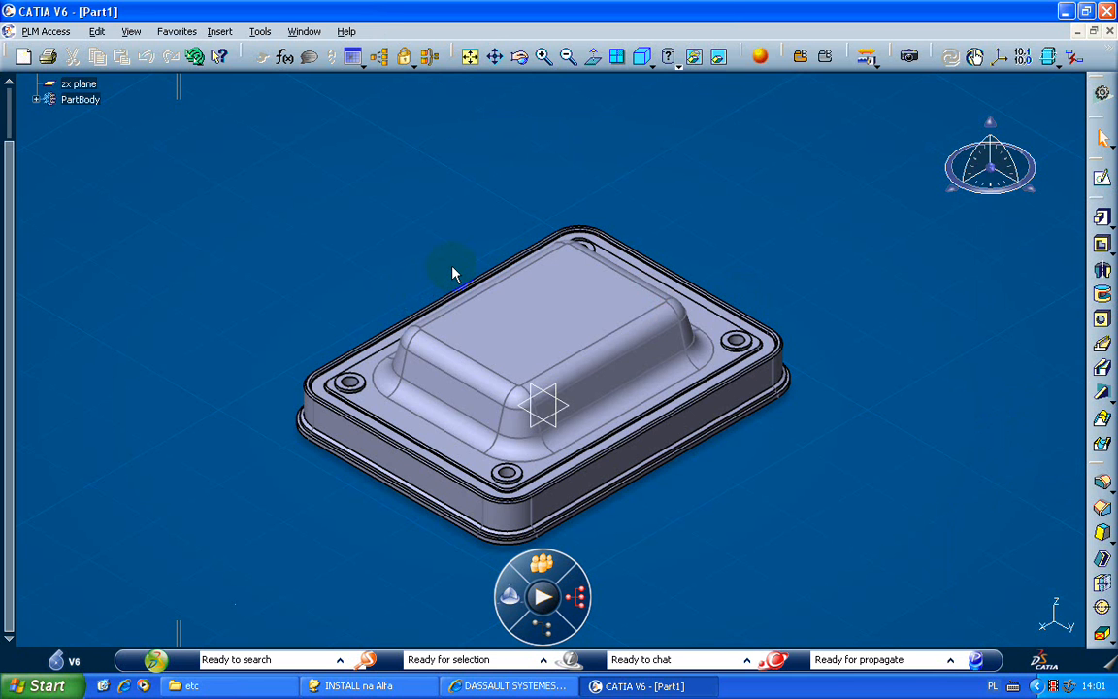
left_click(1109, 31)
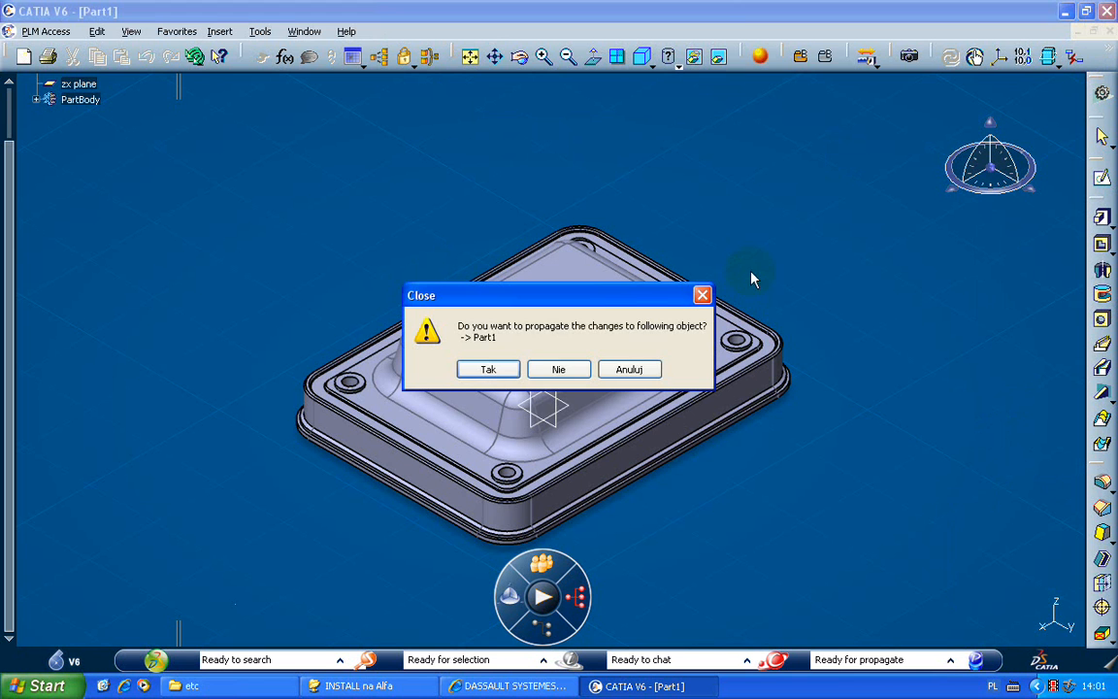
left_click(560, 370)
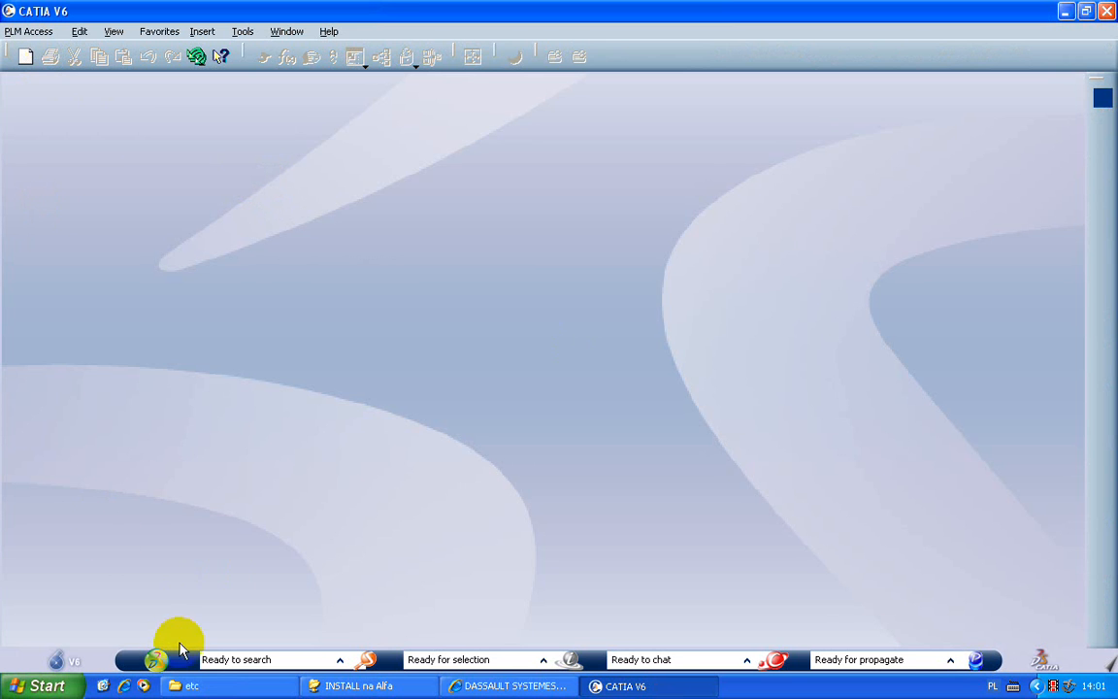
left_click(158, 663)
mouse_move(294, 482)
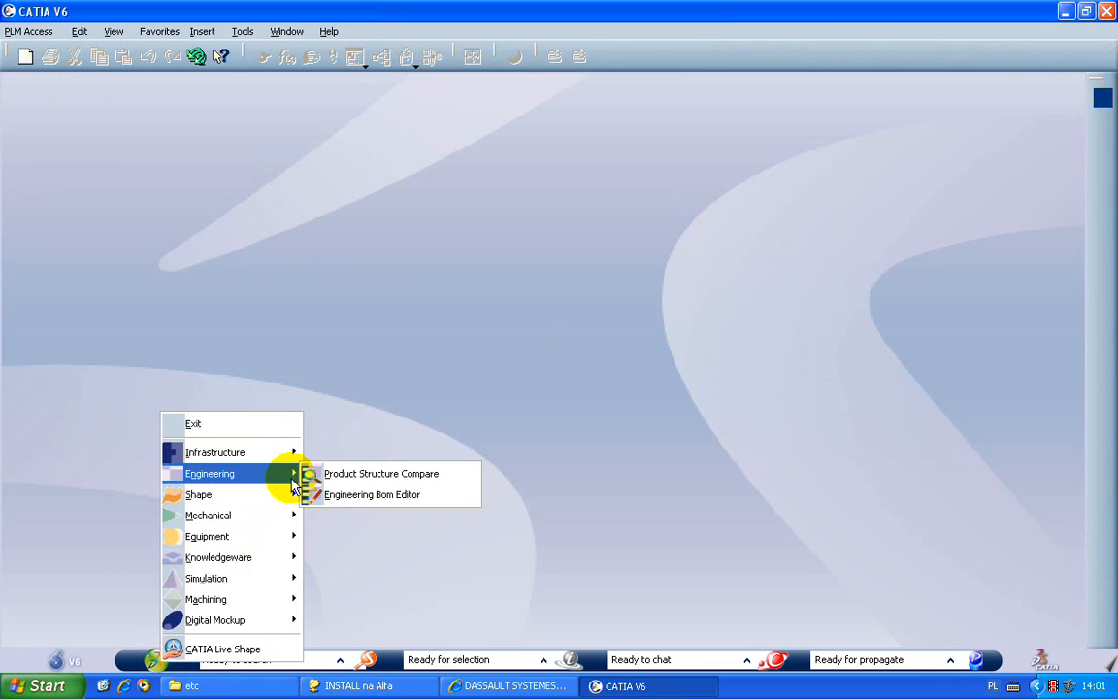
mouse_move(288, 452)
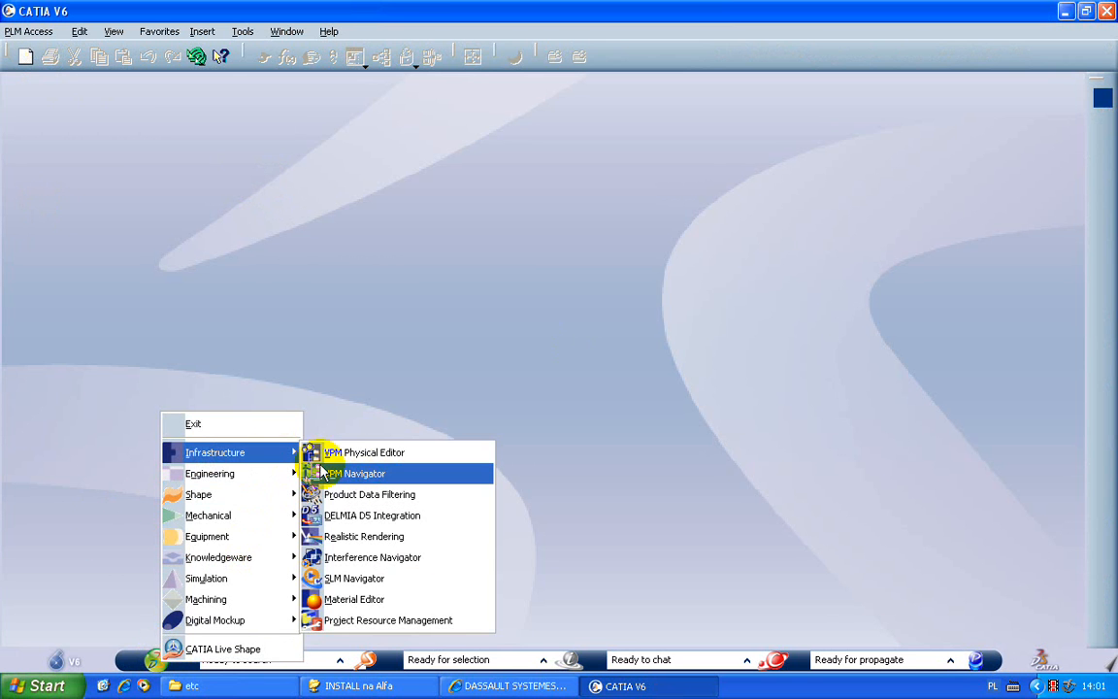
left_click(388, 480)
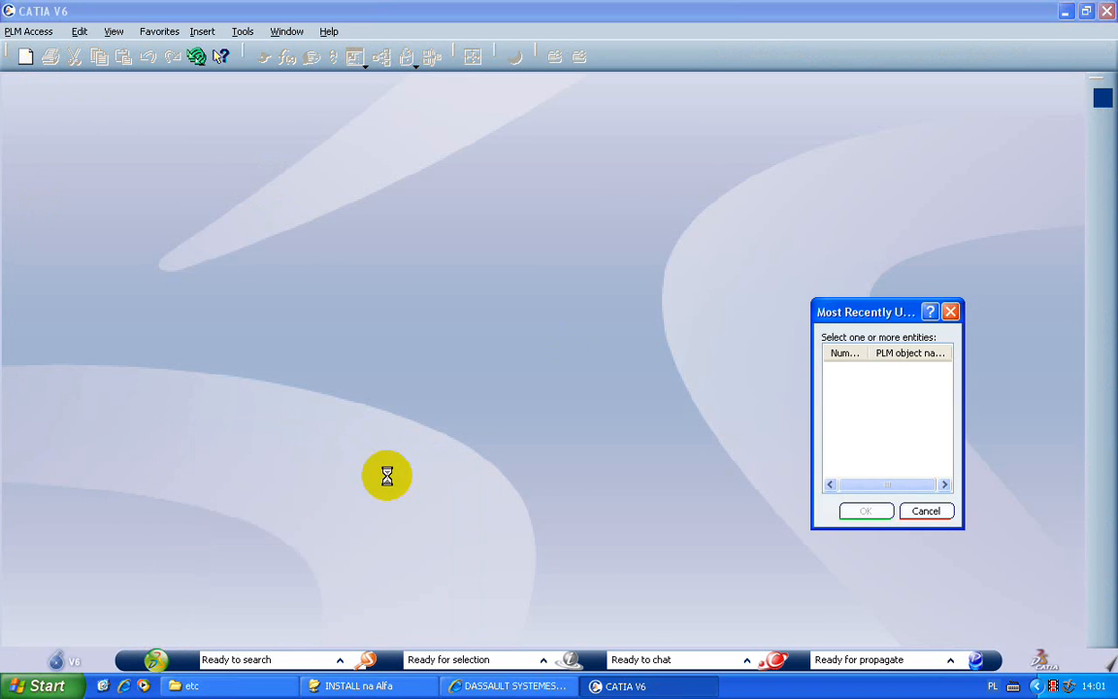
left_click(930, 512)
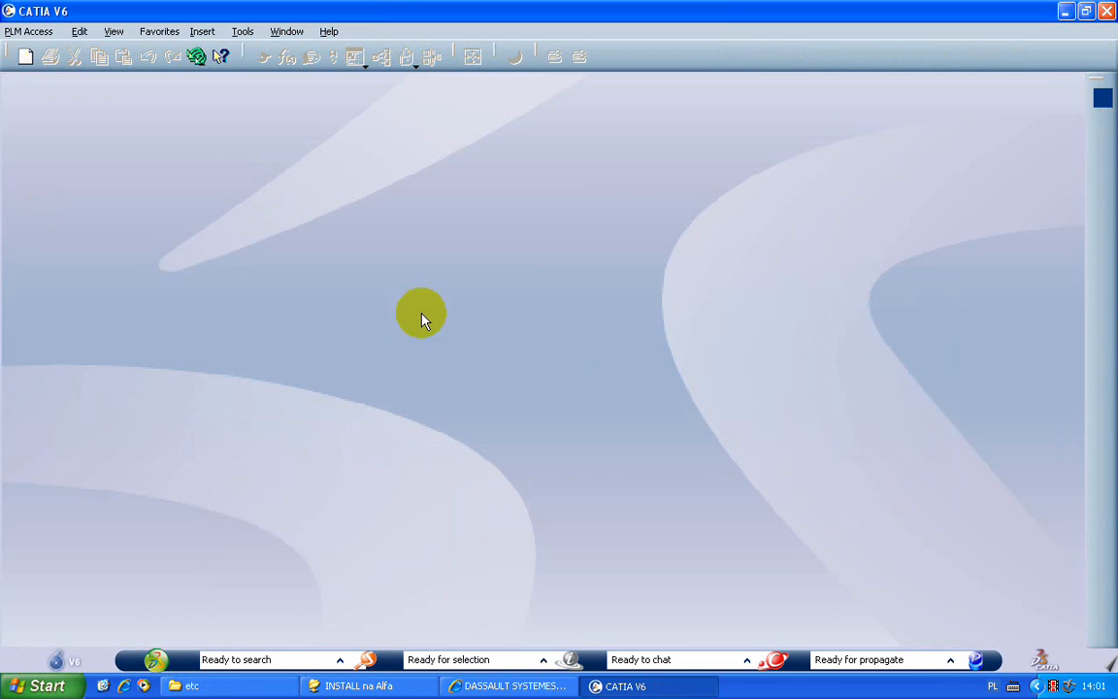
Start a CATIA file import and add Sprzeglo.CATProduct from the 1_Sprzeglo folder to the files to import
left_click(19, 32)
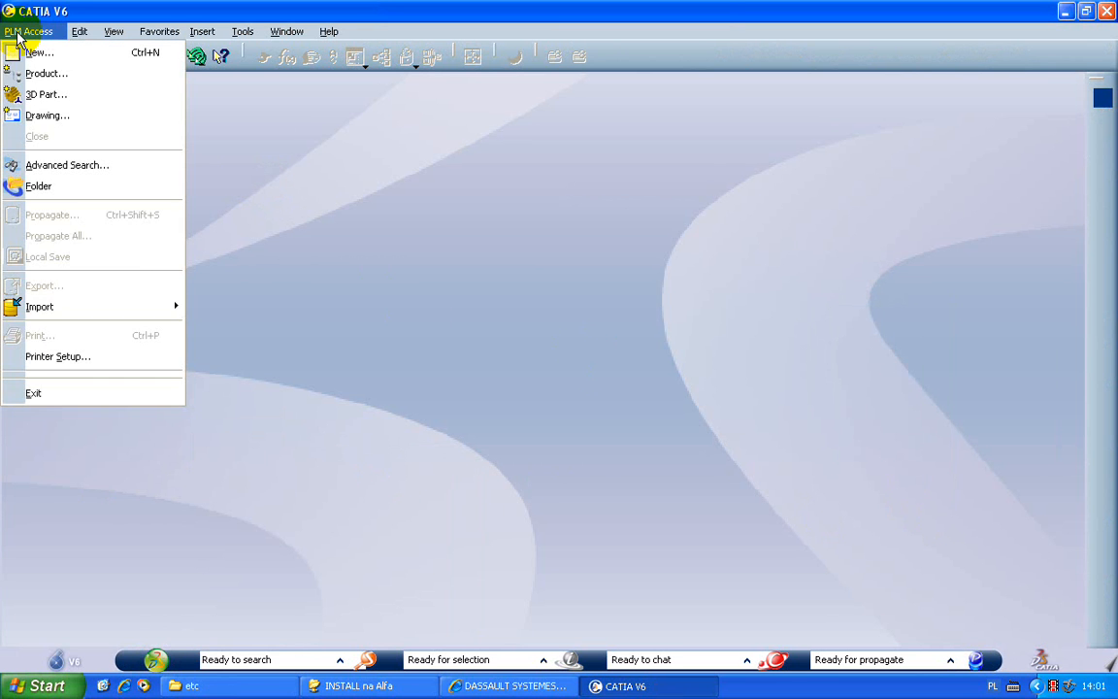
mouse_move(135, 304)
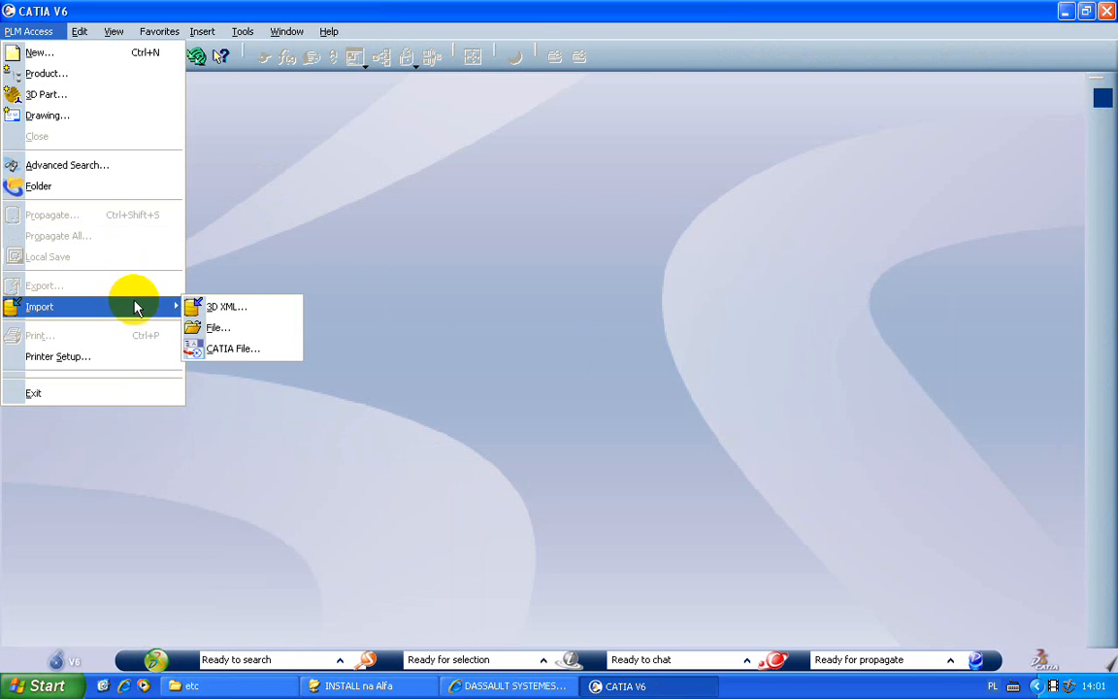
left_click(248, 350)
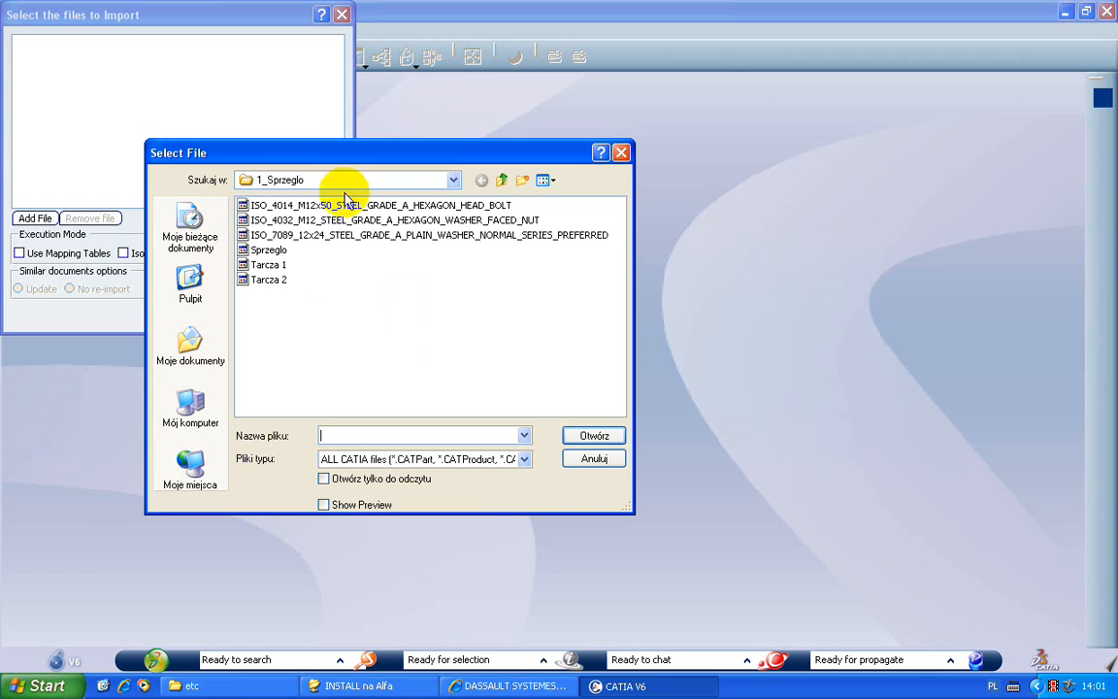
left_click(268, 264)
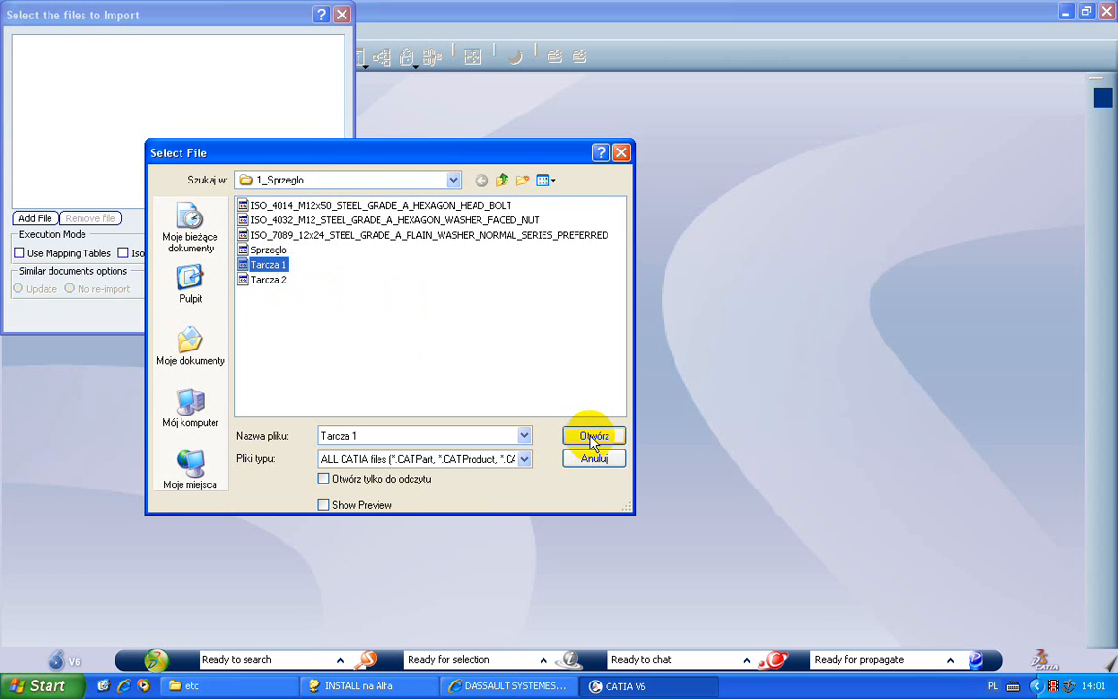
left_click(268, 249)
left_click(595, 439)
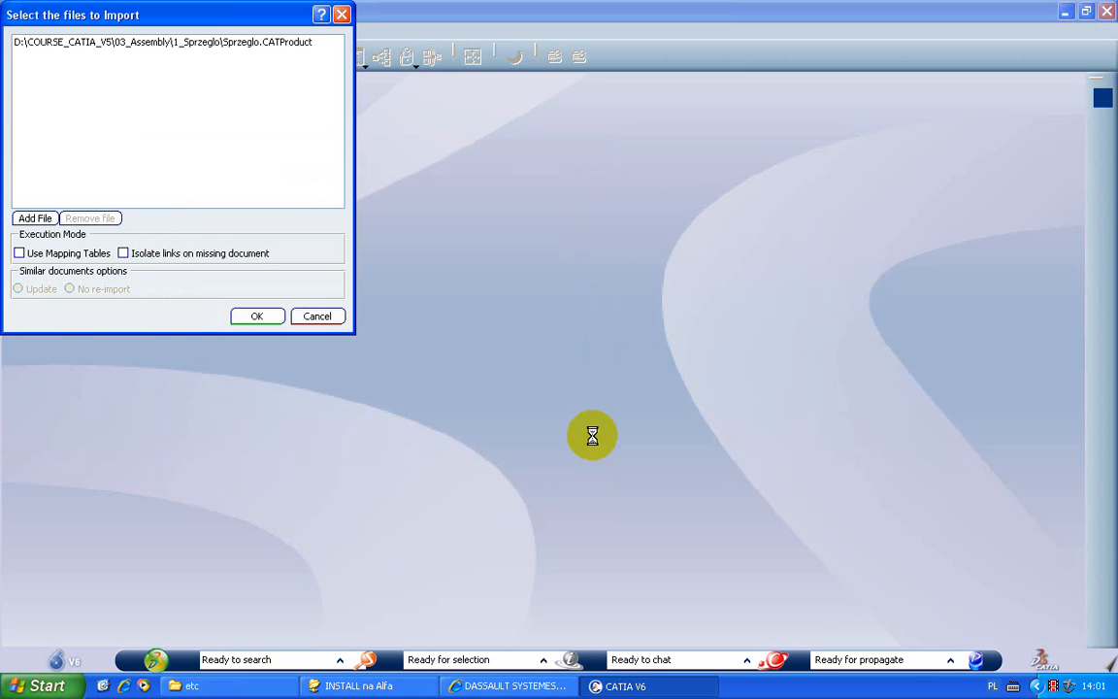
Import Sprzeglo.CATProduct together with its dependent part files, and dismiss the import report
left_click_drag(204, 17, 564, 201)
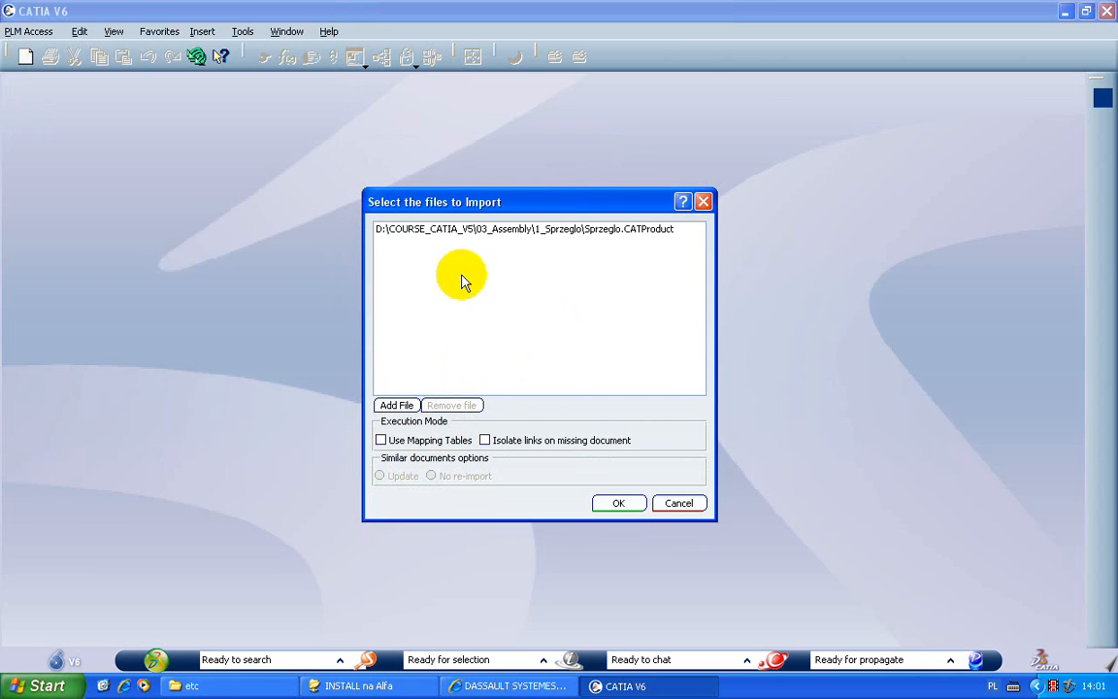
left_click(442, 233)
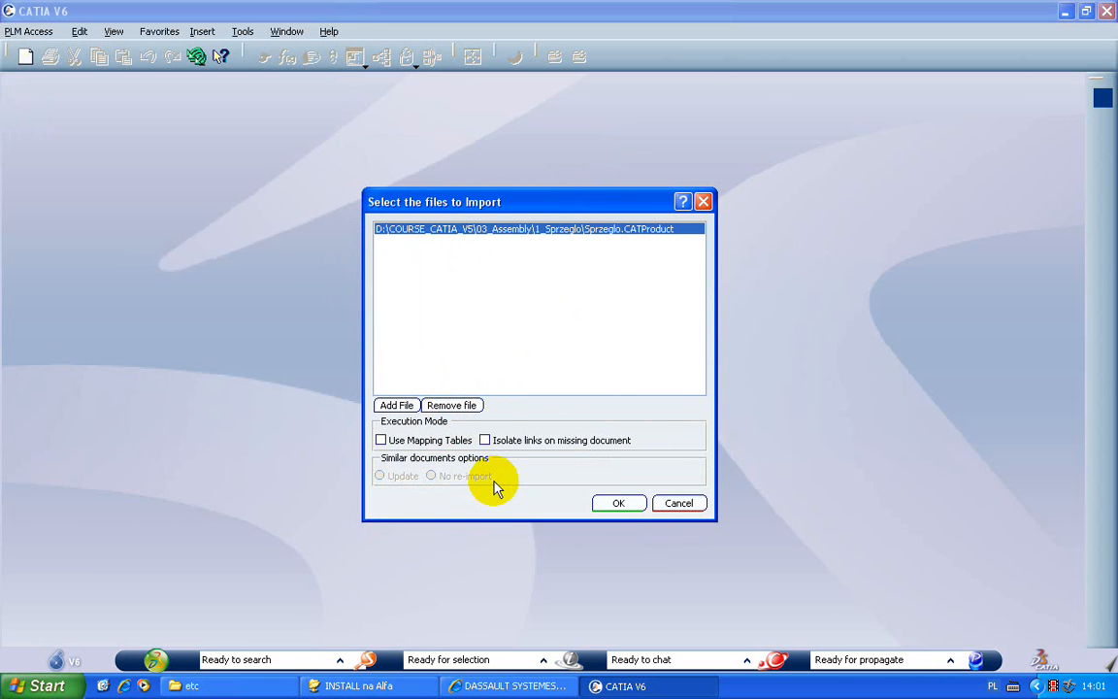
left_click(615, 502)
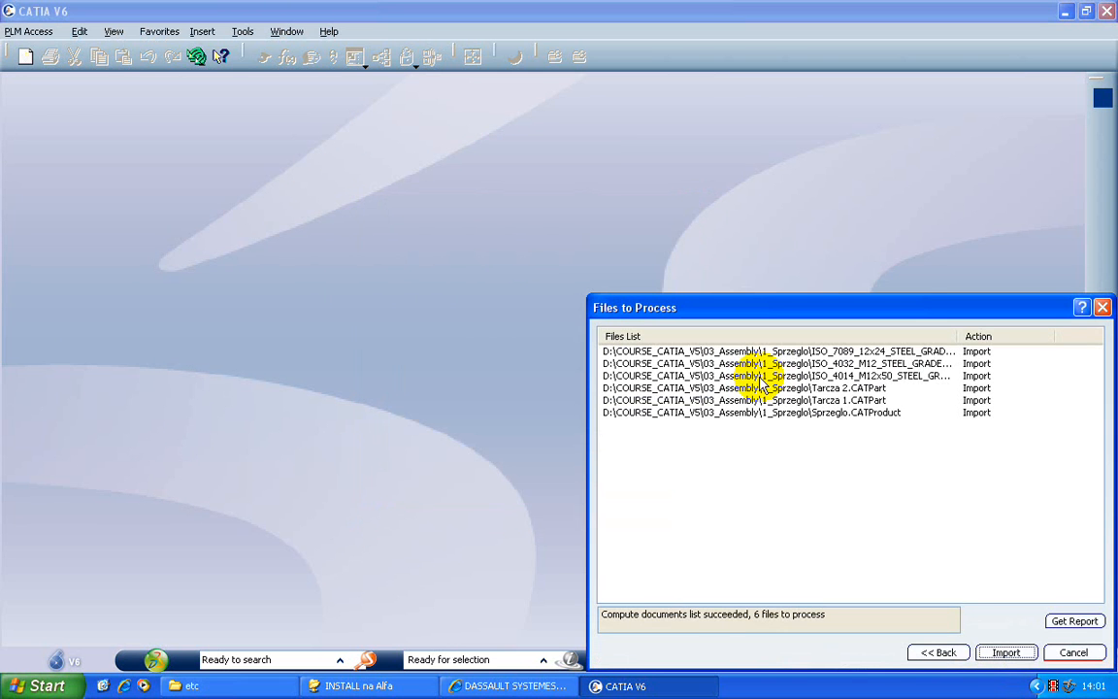
left_click(1003, 656)
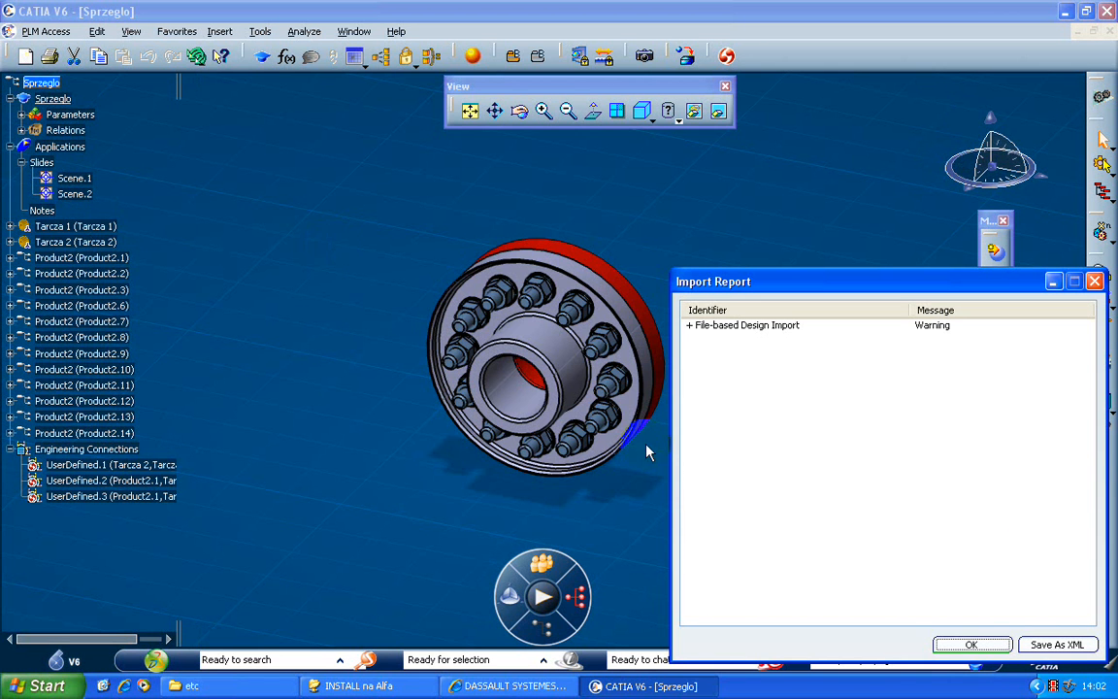
left_click(972, 644)
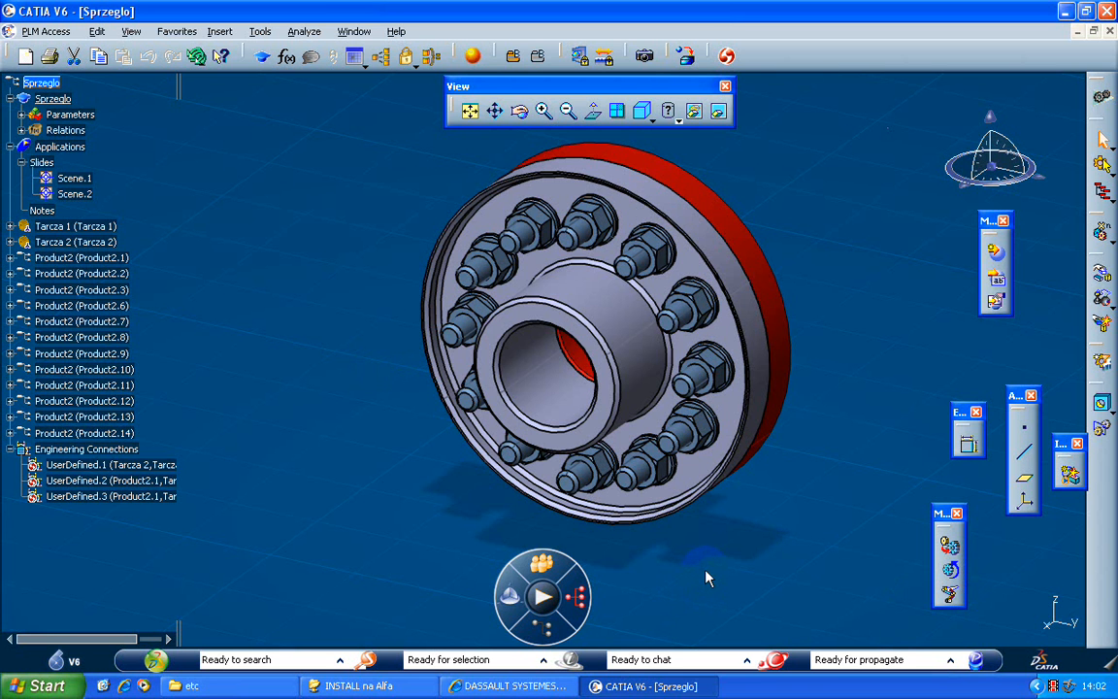
Examine the imported Sprzeglo coupling from several angles, including its flanges, hub and bolted joints
left_click(260, 32)
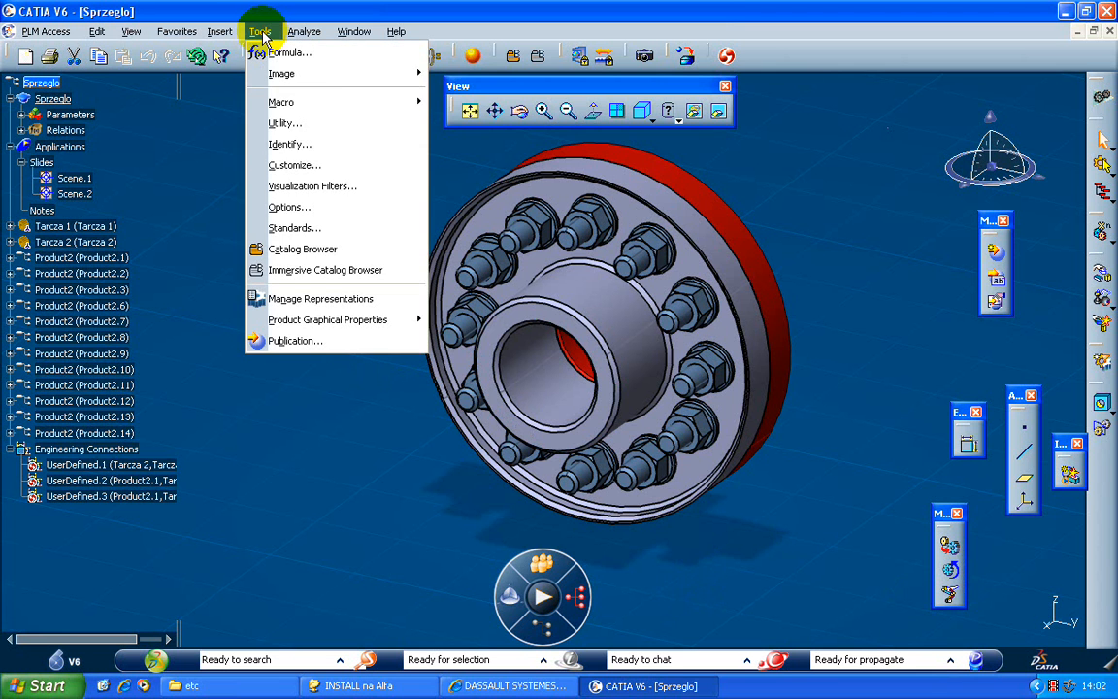
left_click(153, 169)
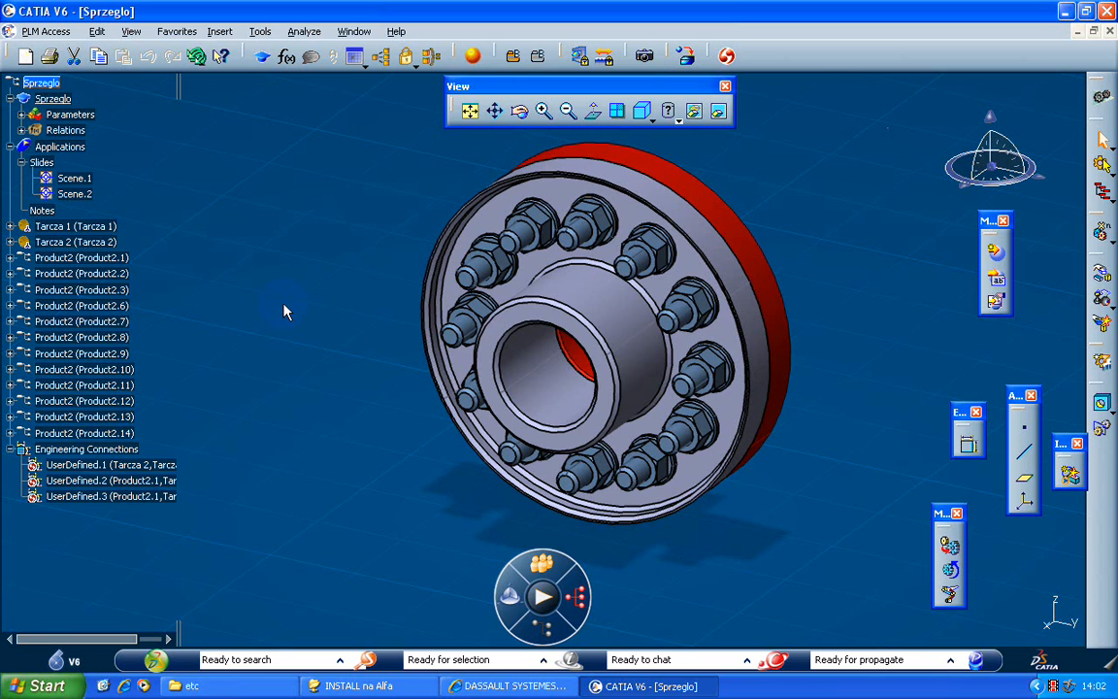
middle_click_drag(284, 310, 433, 310)
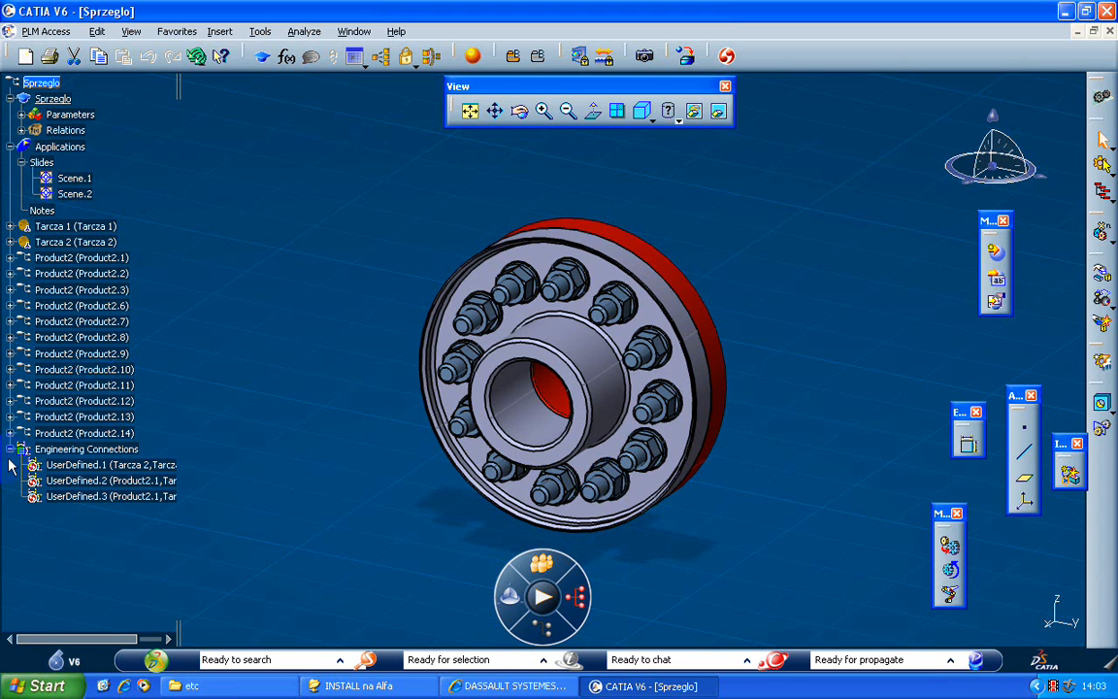
left_click(422, 344)
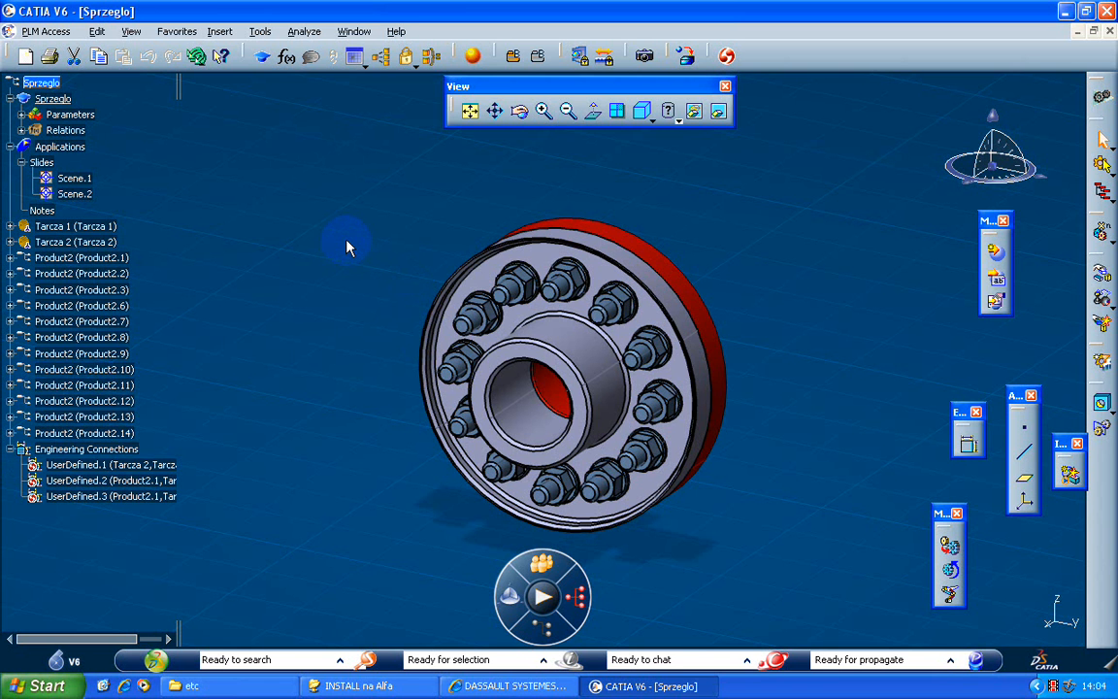
middle_click_drag(475, 312, 373, 296)
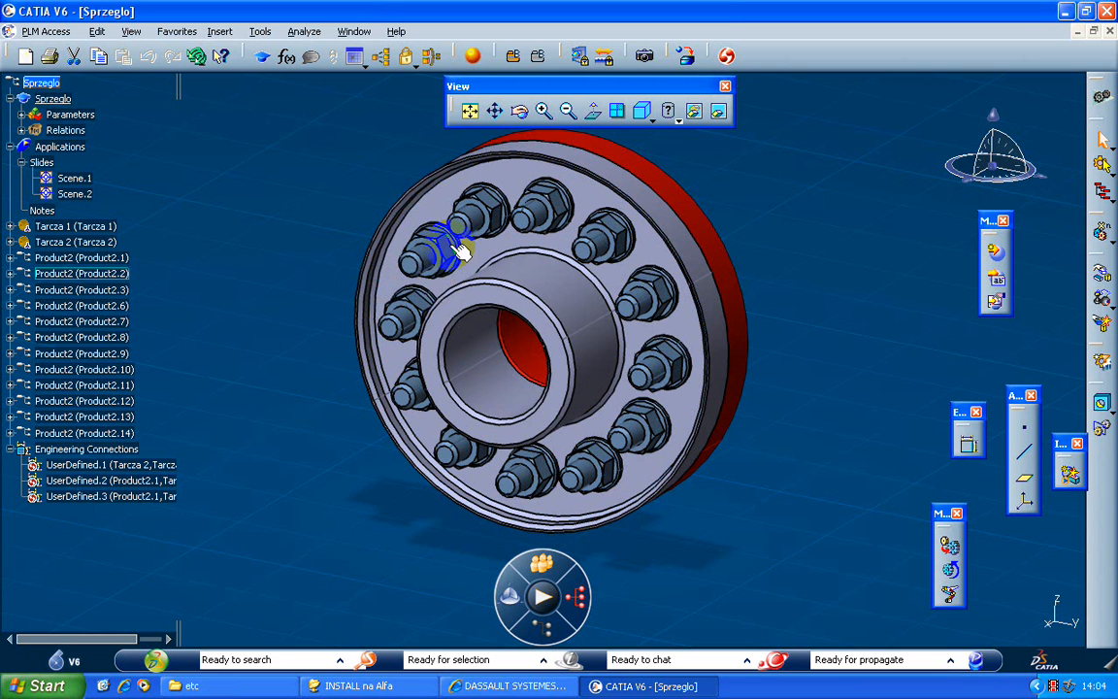
middle_click_drag(484, 348, 813, 340)
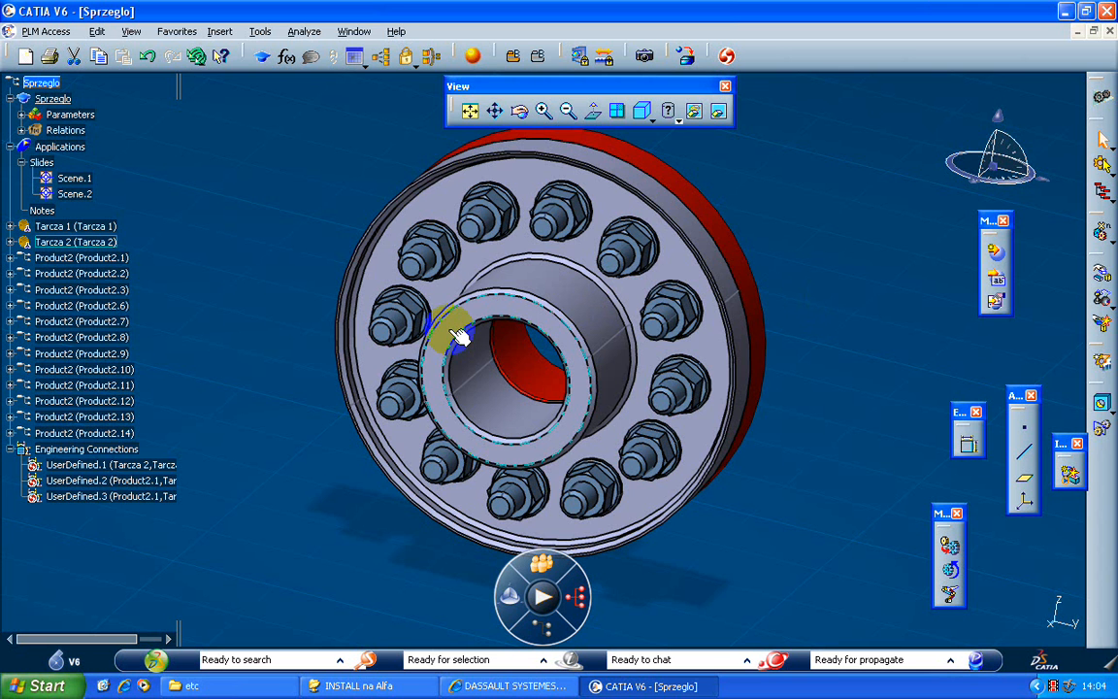
left_click(56, 94)
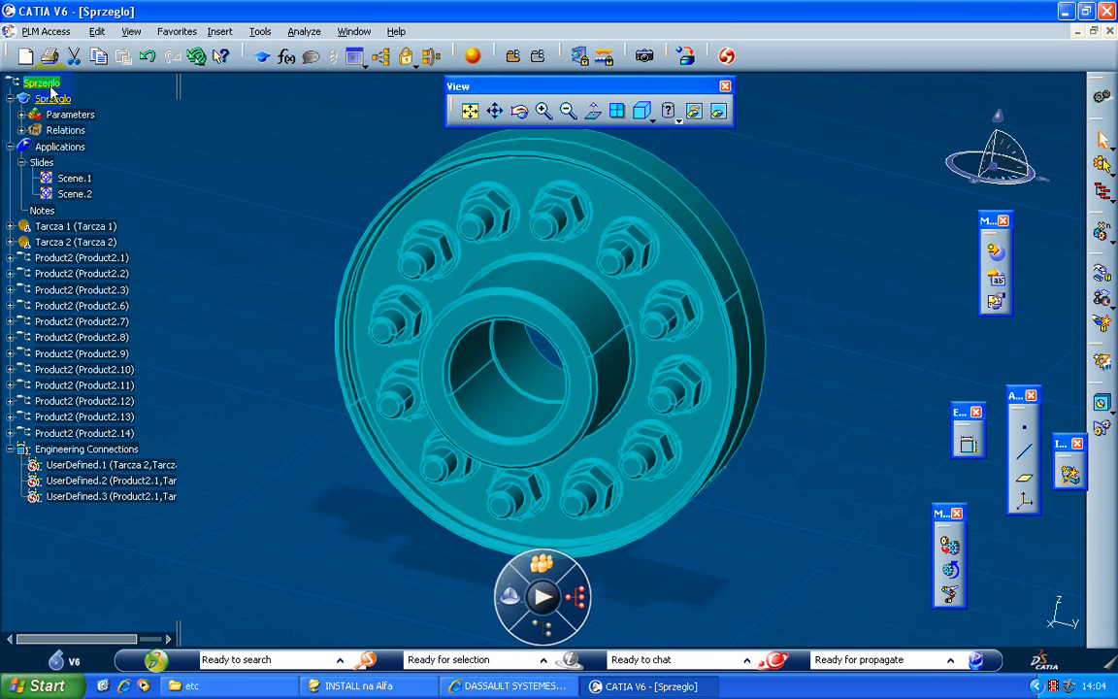
right_click(45, 80)
left_click(305, 184)
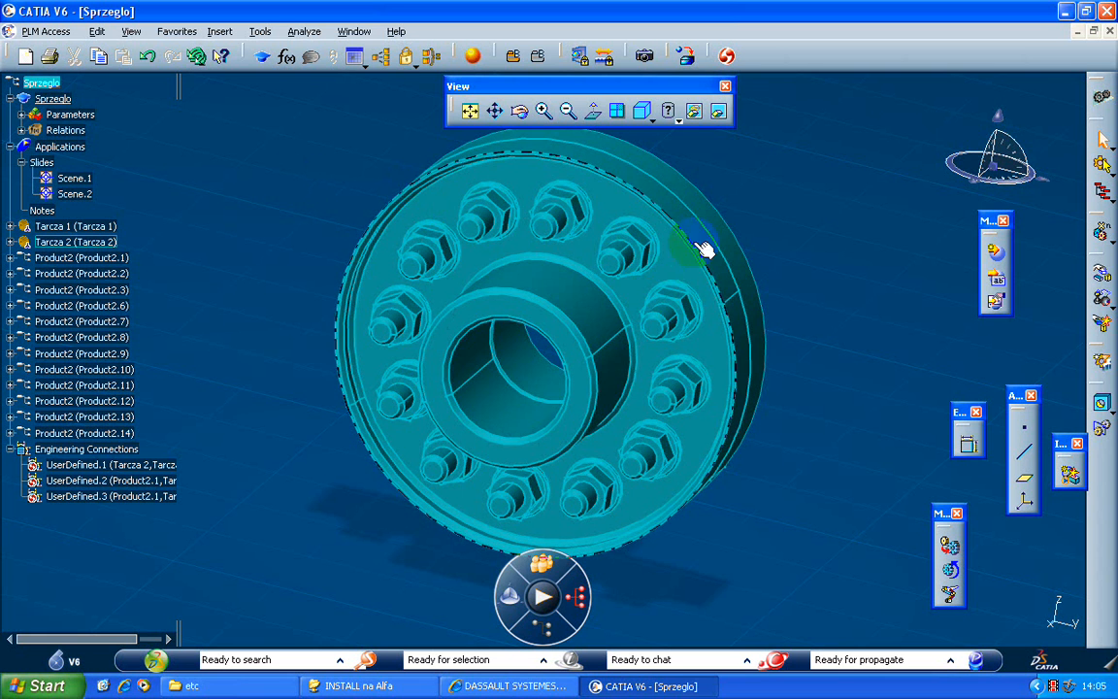
left_click(791, 205)
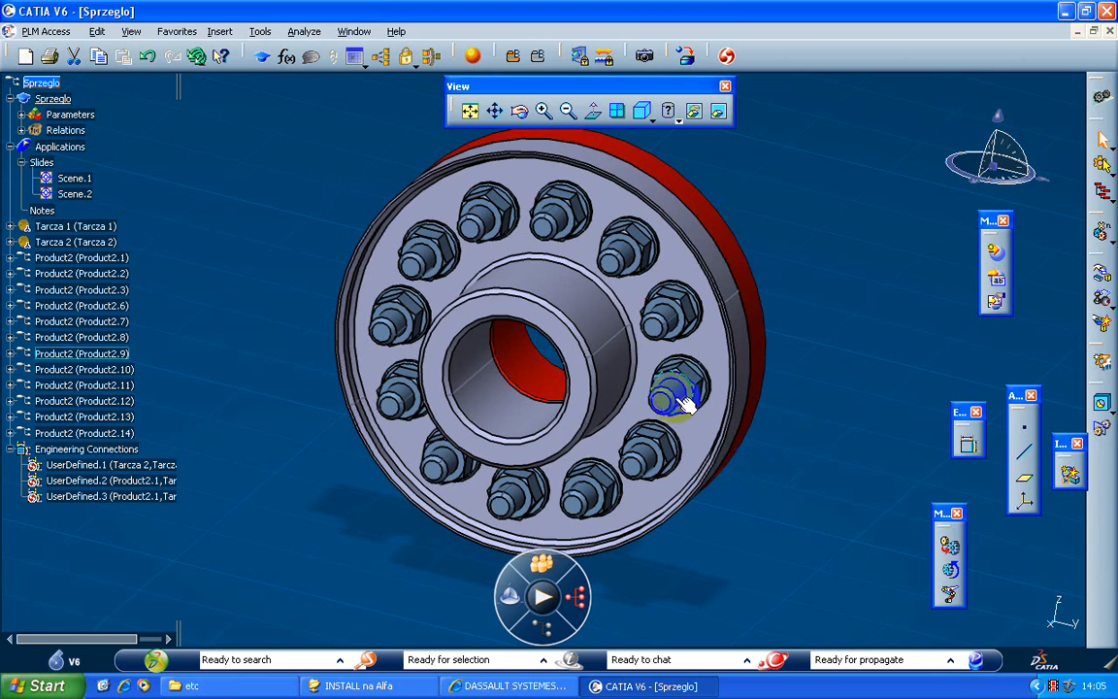
middle_click_drag(626, 392, 659, 344)
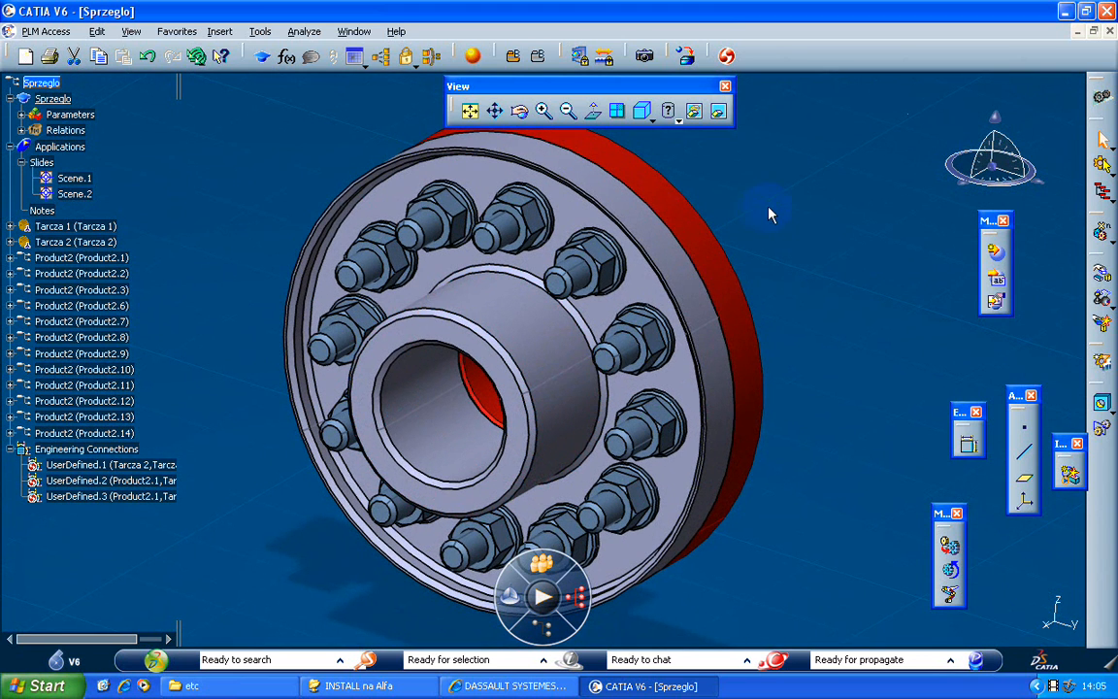
left_click(726, 59)
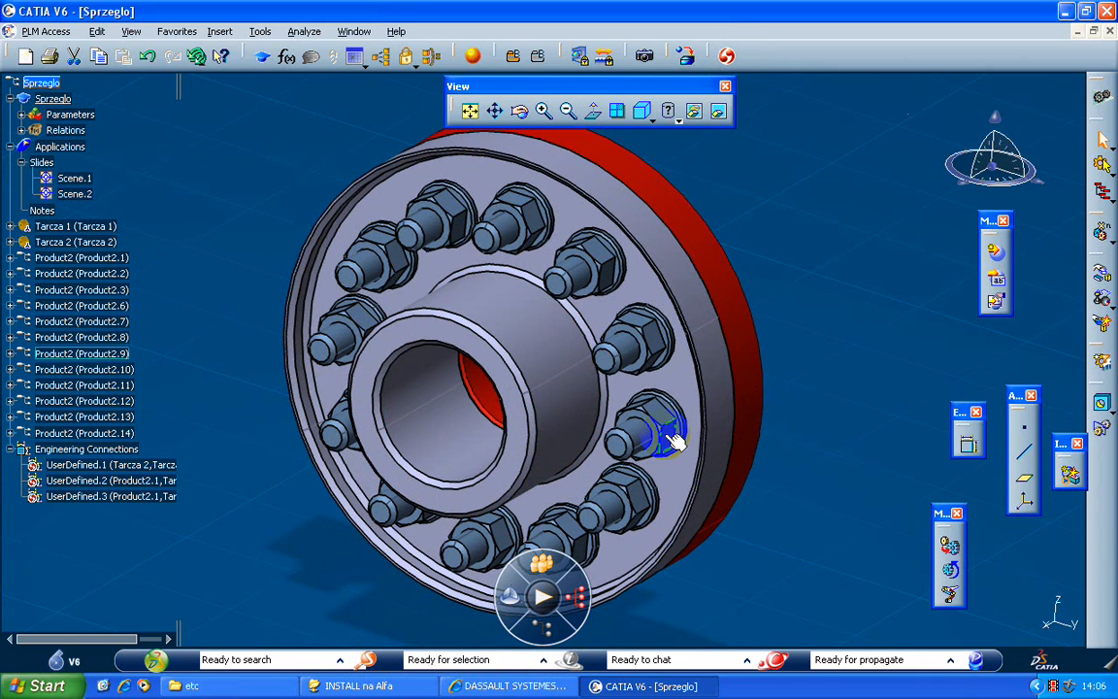
middle_click_drag(472, 372, 736, 287)
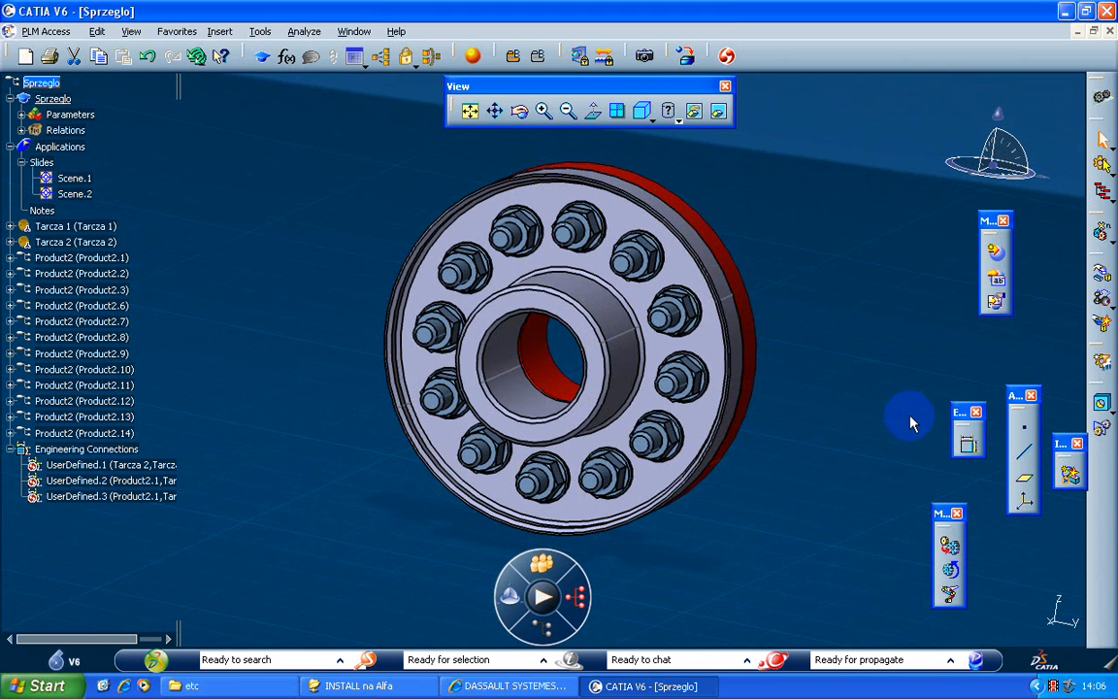
left_click(1110, 410)
left_click(1001, 423)
left_click(47, 687)
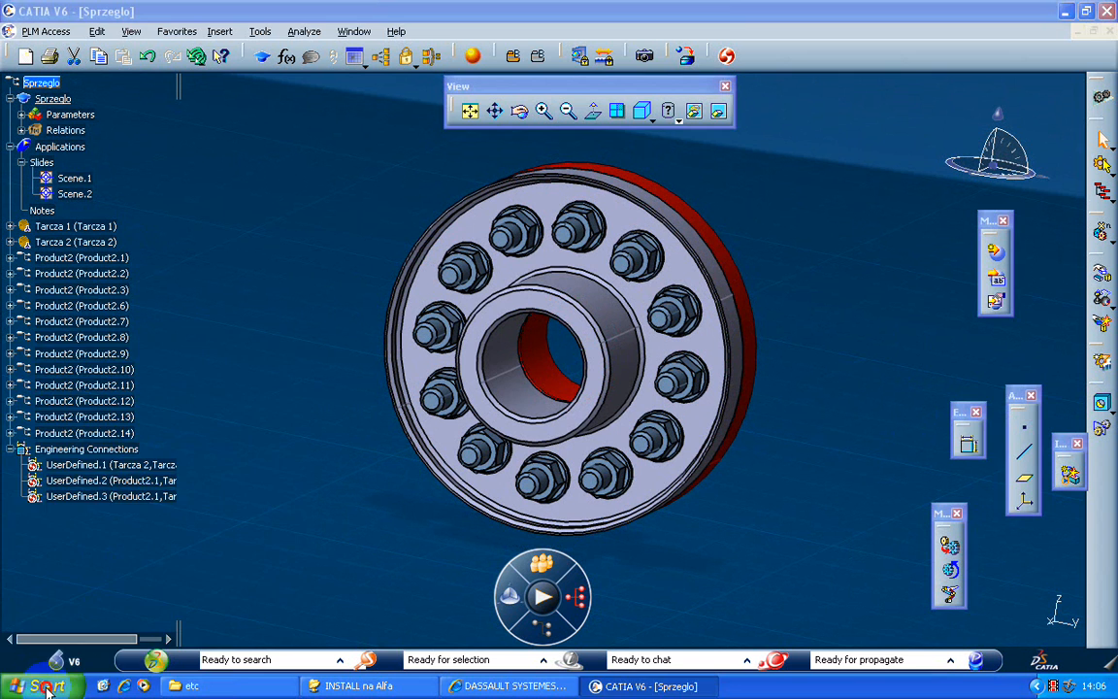
left_click(341, 517)
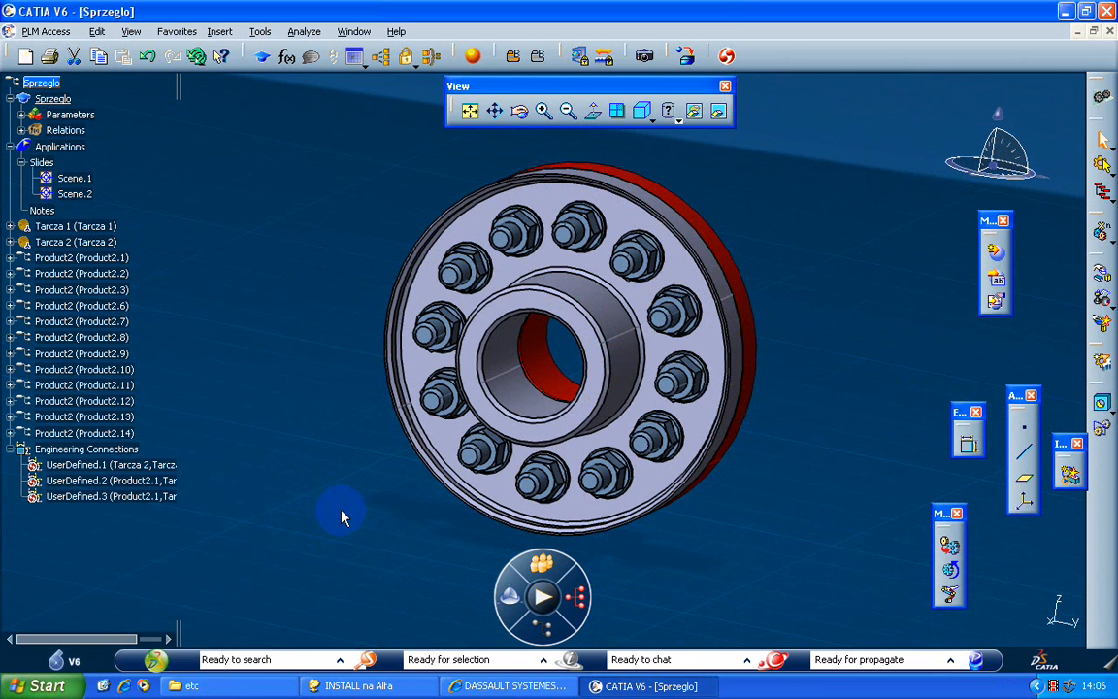
Review the available workbench categories, including the Shape and Infrastructure workbenches, without switching workbench
left_click(158, 663)
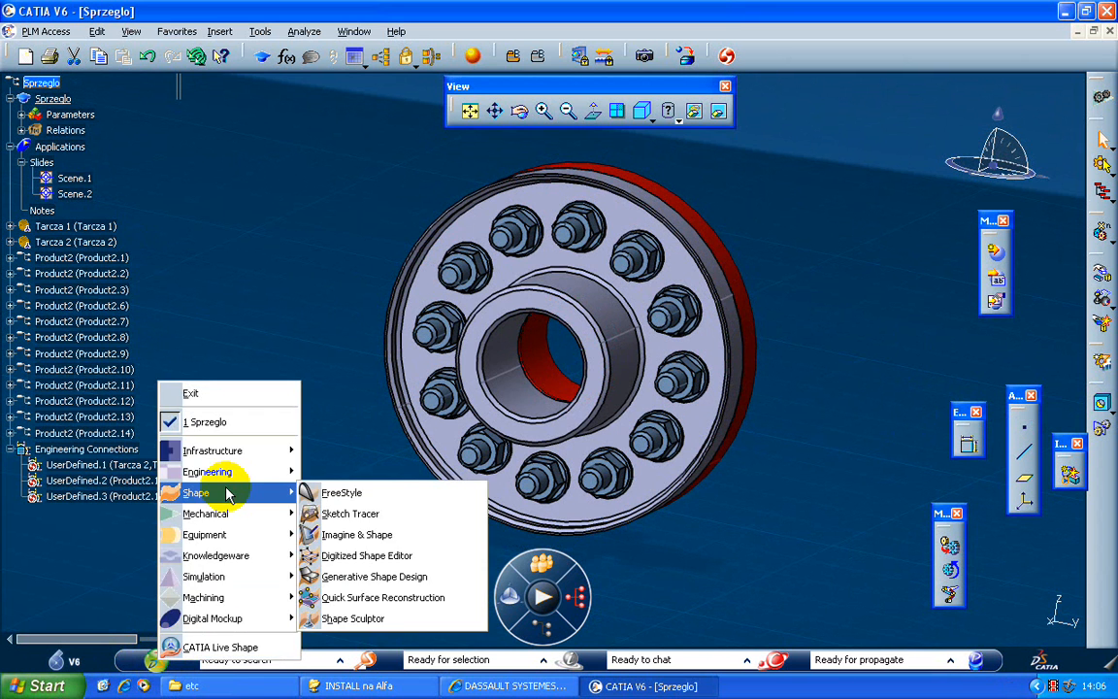
mouse_move(243, 475)
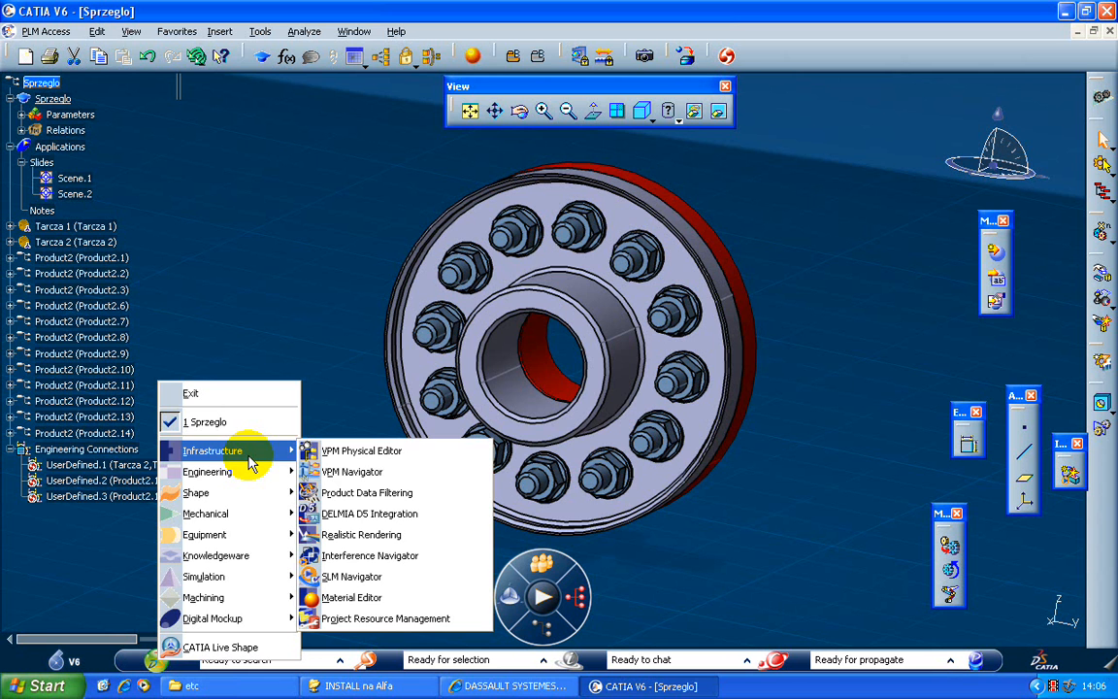
left_click(230, 219)
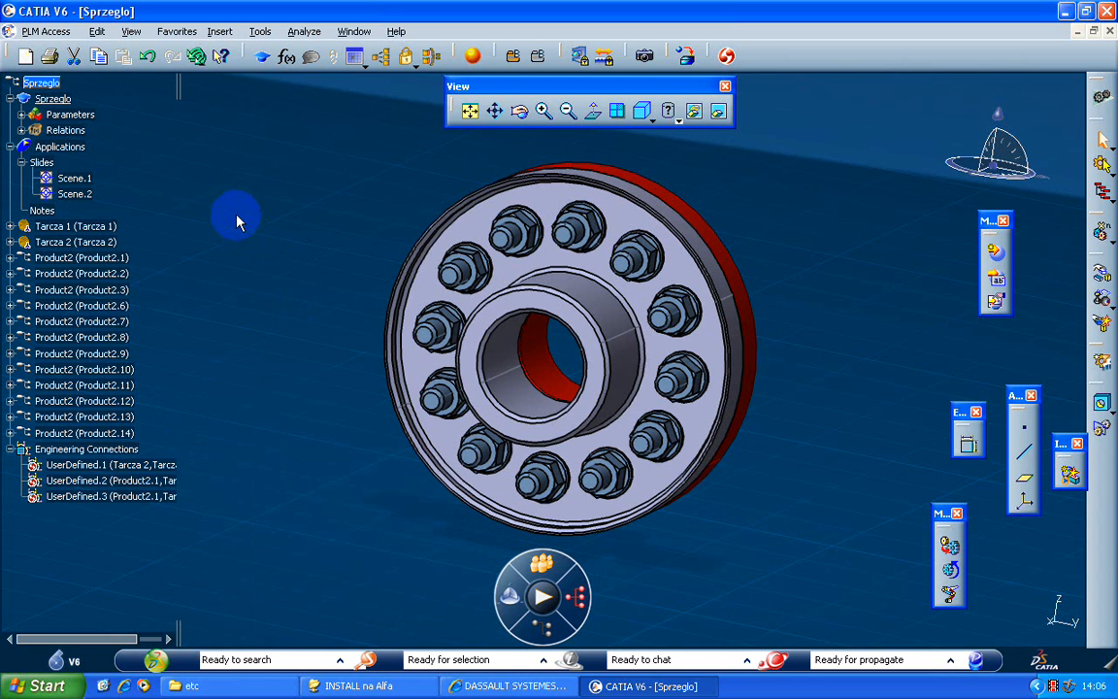
Check where the 1_Sprzeglo source folder sits on the disk through a CATIA file import, and leave it without importing anything
left_click(98, 32)
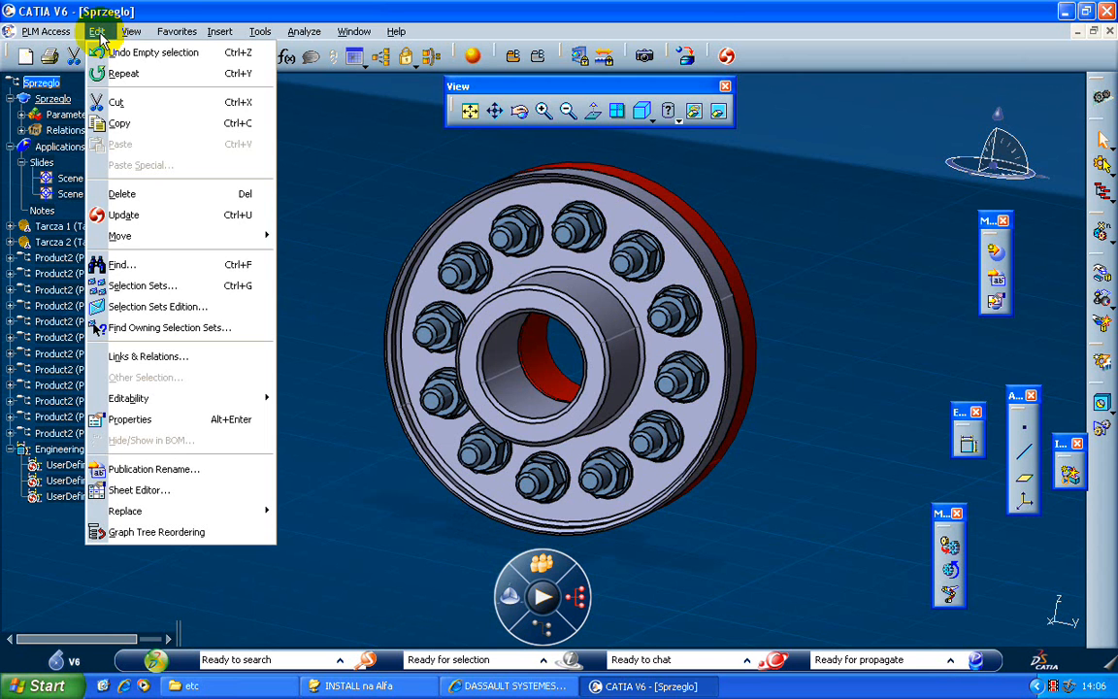
mouse_move(128, 33)
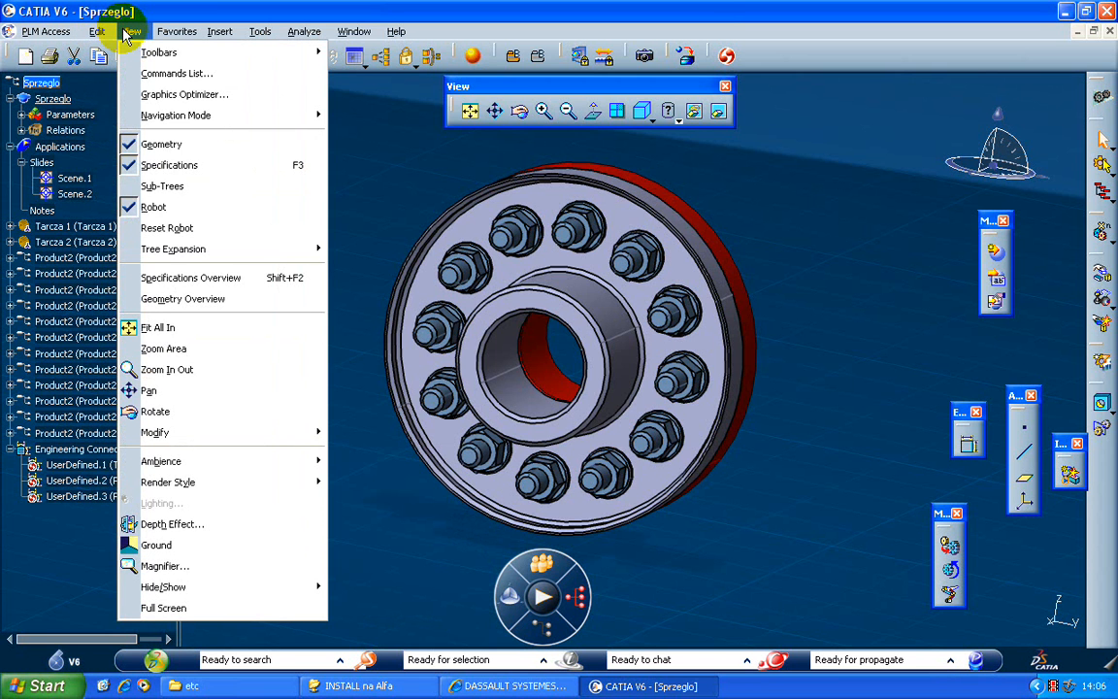
mouse_move(39, 31)
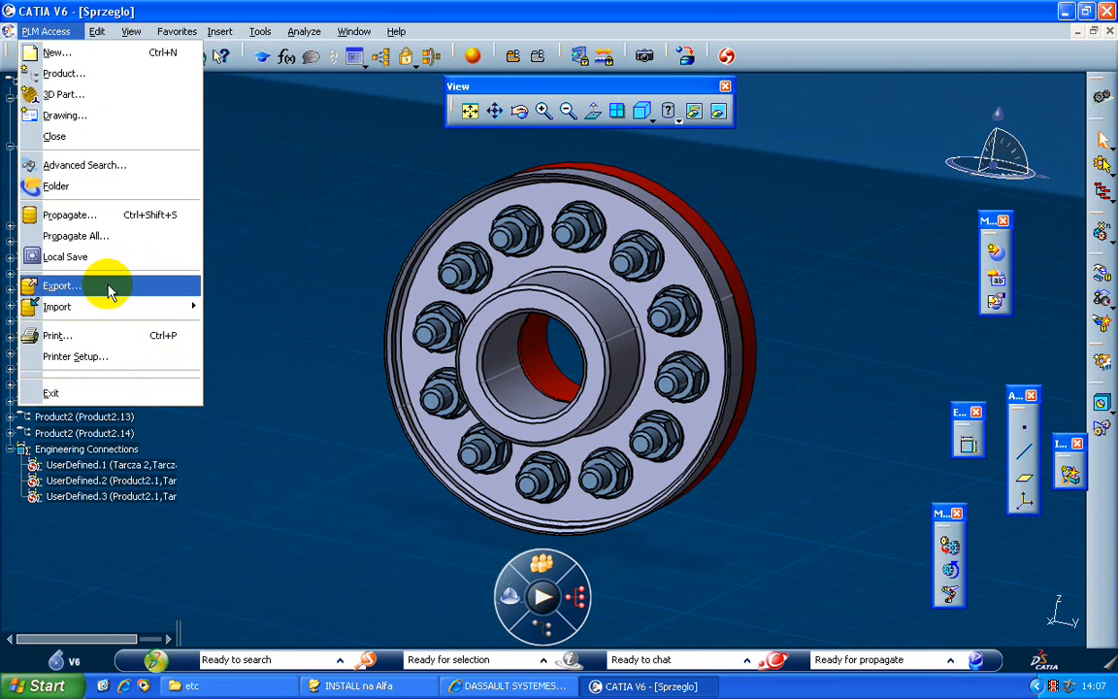
mouse_move(118, 306)
left_click(235, 349)
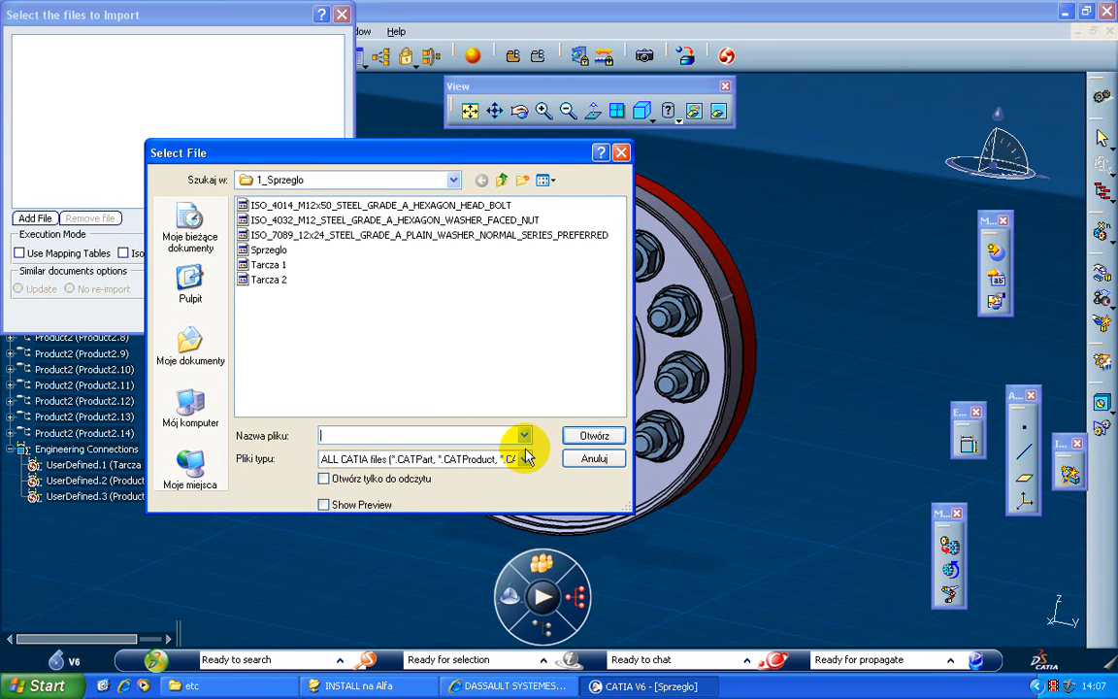
left_click(453, 181)
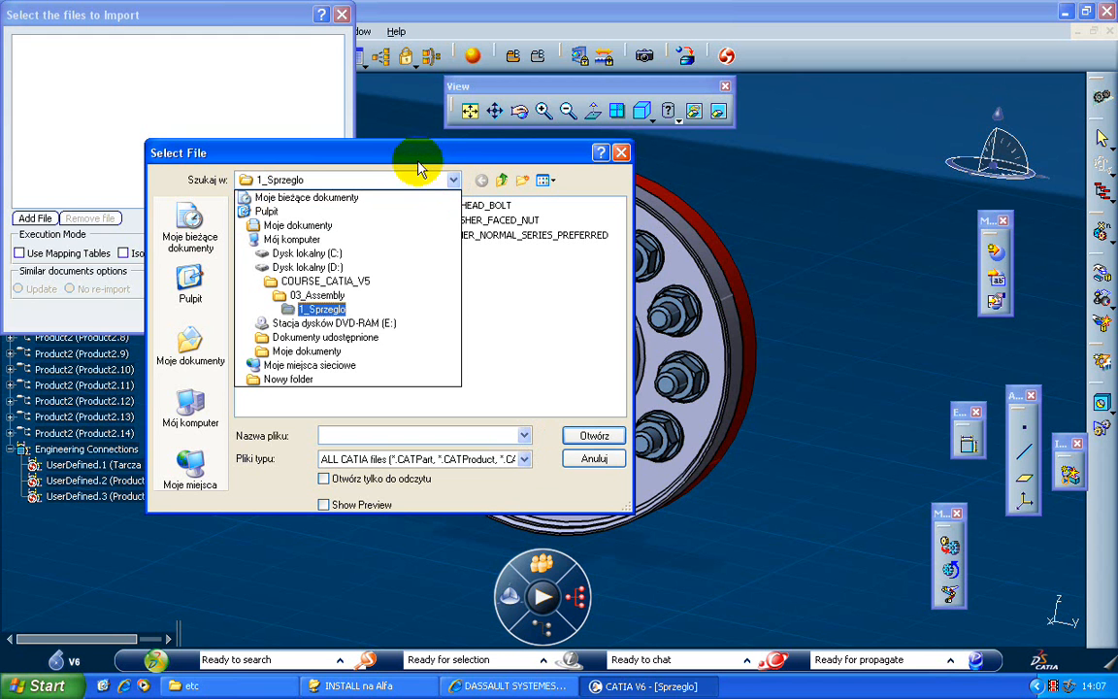
left_click(419, 169)
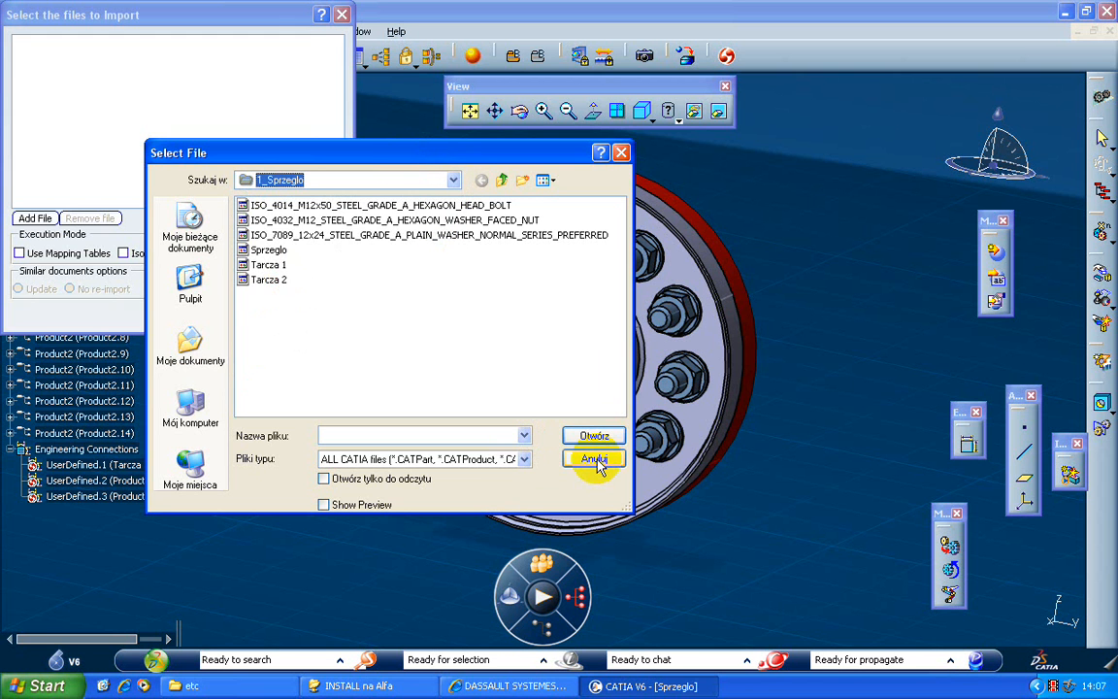
left_click(596, 462)
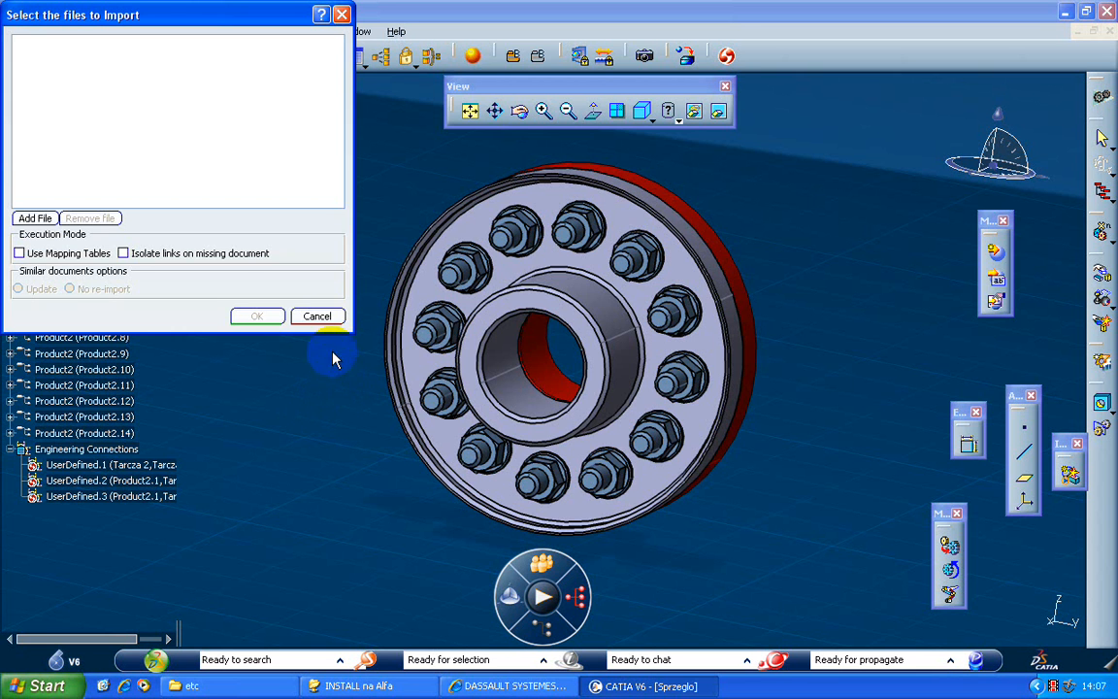
left_click(318, 316)
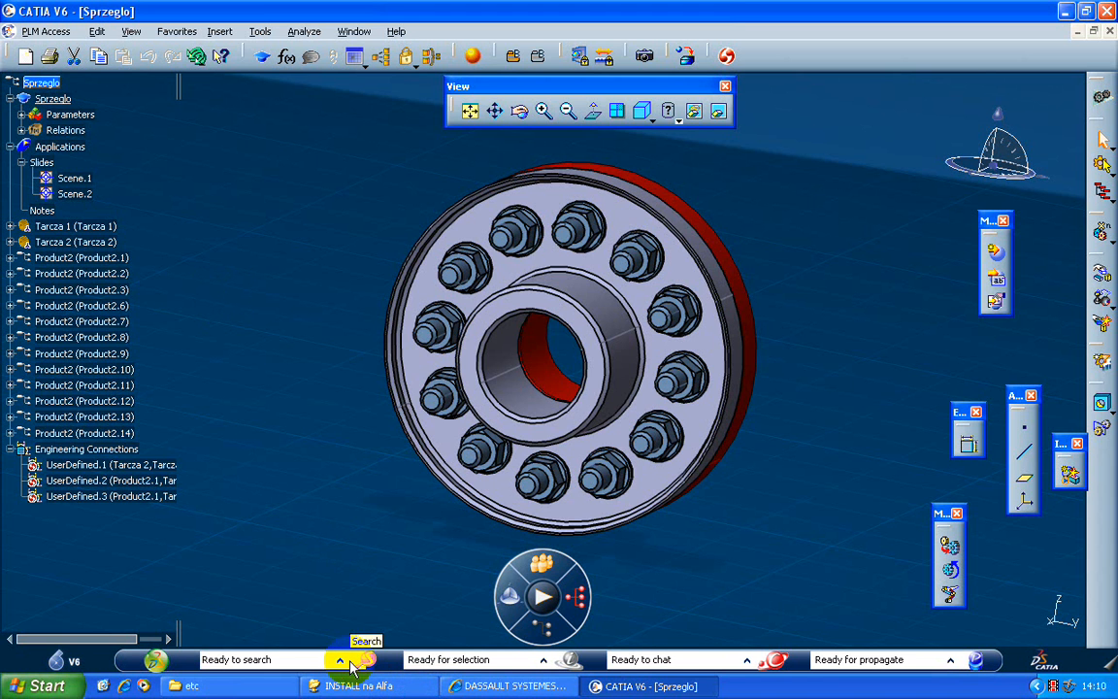
Search the database for products named *IVP*, and move the floating Lifecycle Toolbar aside
left_click(288, 660)
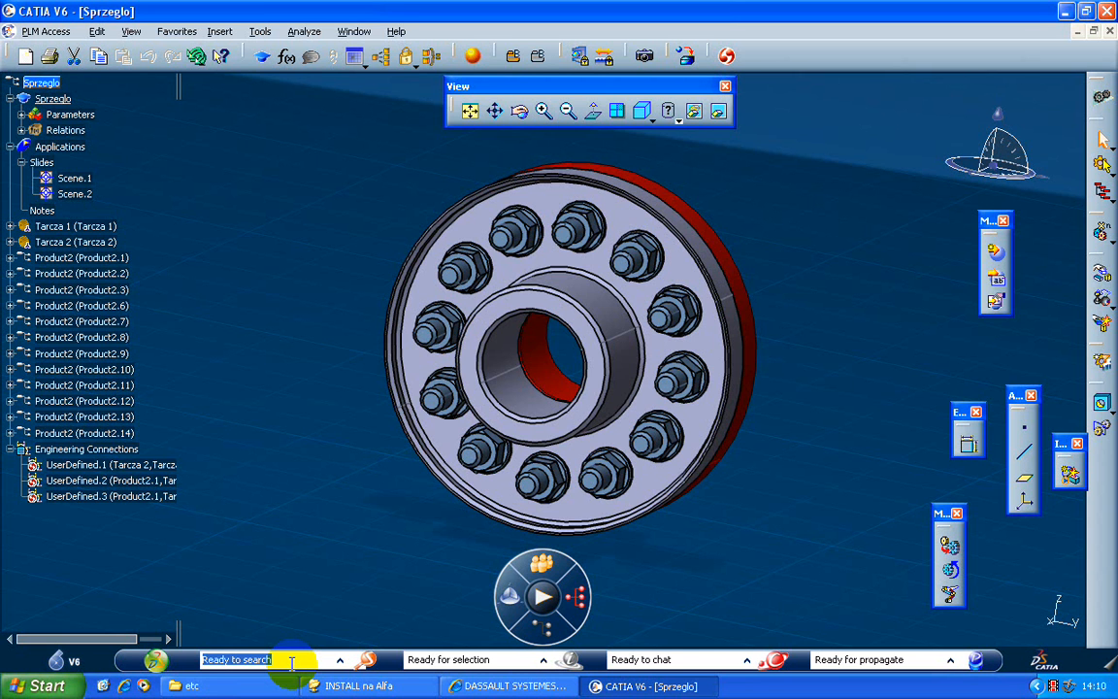
type("pr")
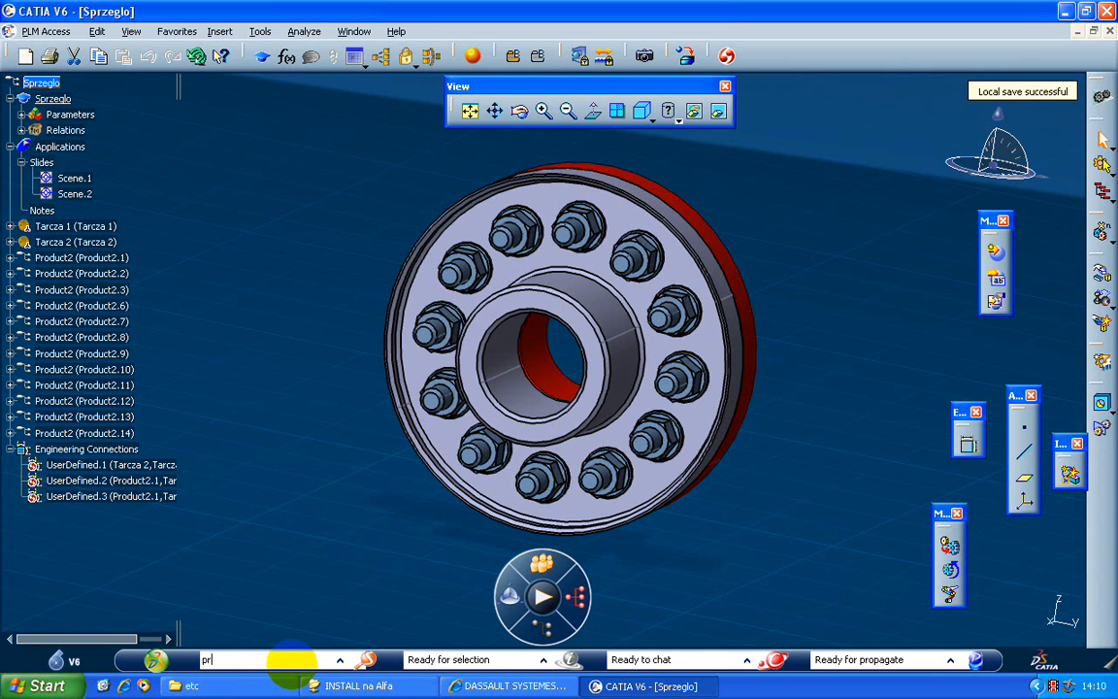
type("oduct:")
type("*IVP*")
key("Return")
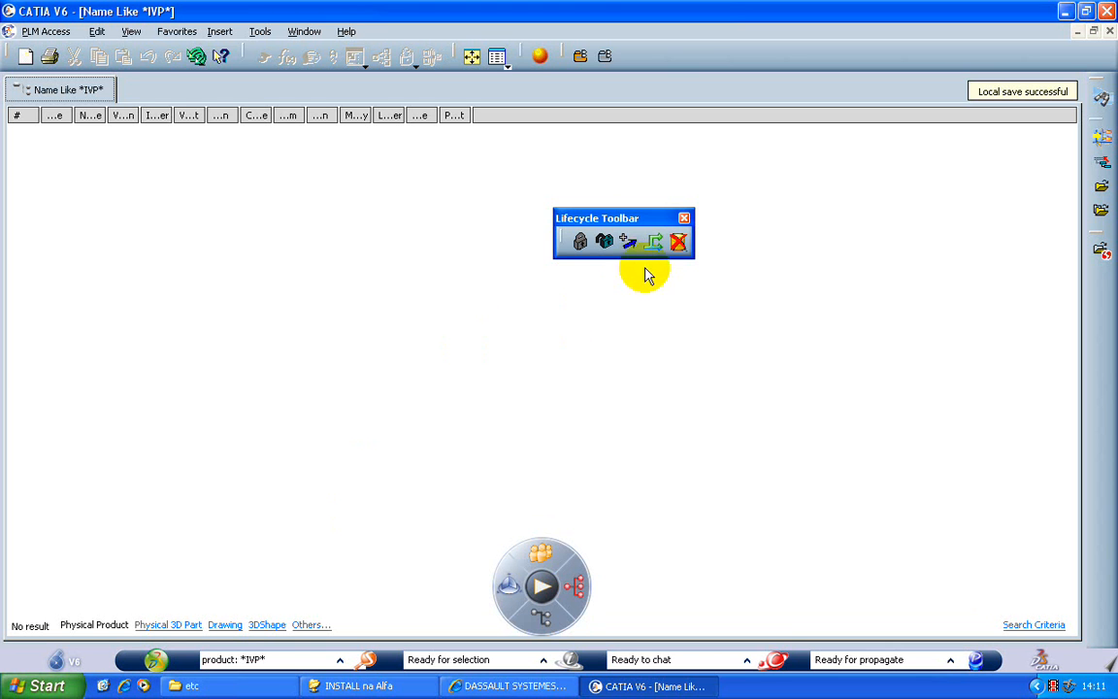
left_click_drag(617, 217, 790, 227)
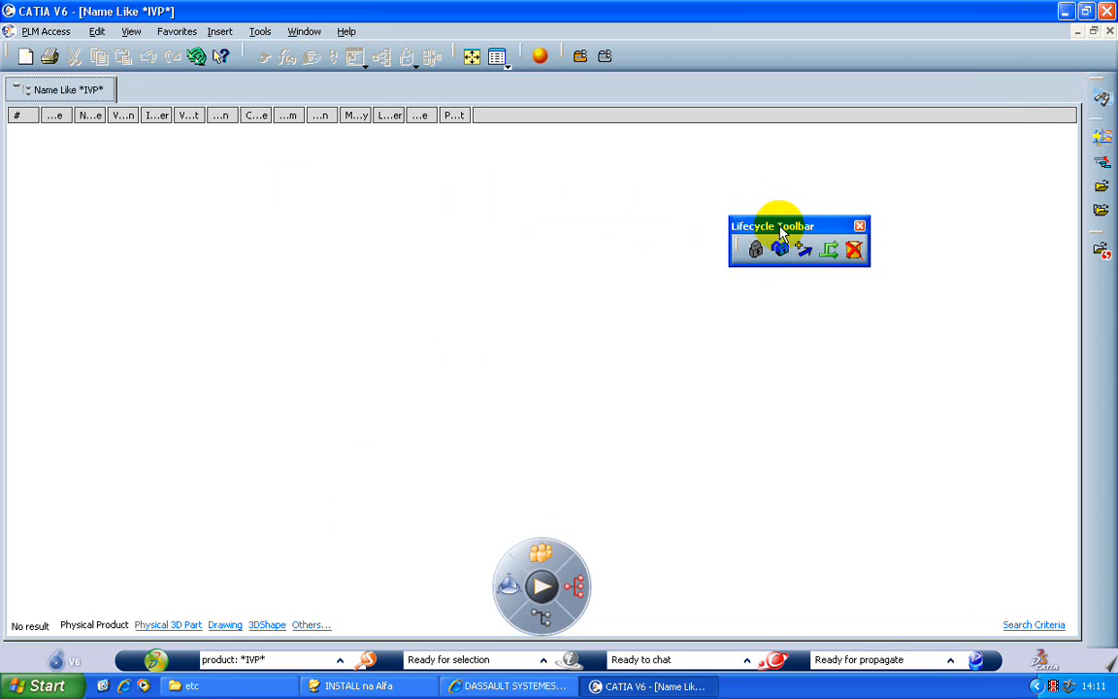
left_click_drag(778, 223, 836, 293)
Start a CATIA file import from the search results window with Sprzeglo.CATProduct from 1_Sprzeglo, and compute the list of files to process
left_click(45, 31)
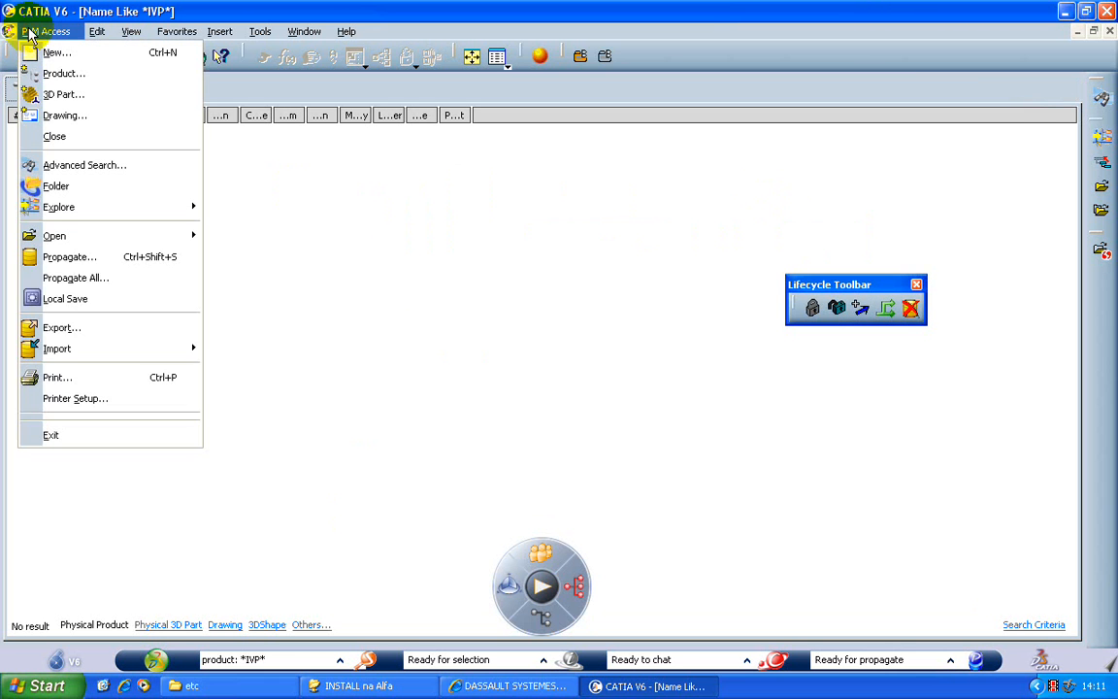
mouse_move(170, 349)
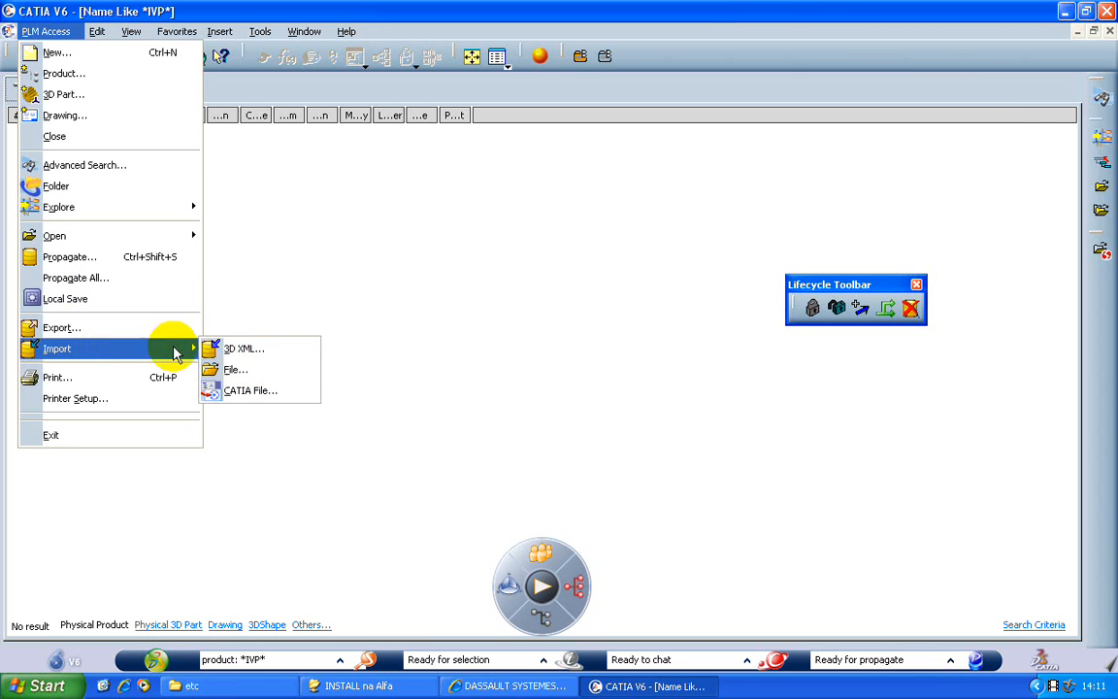
left_click(247, 389)
left_click(270, 250)
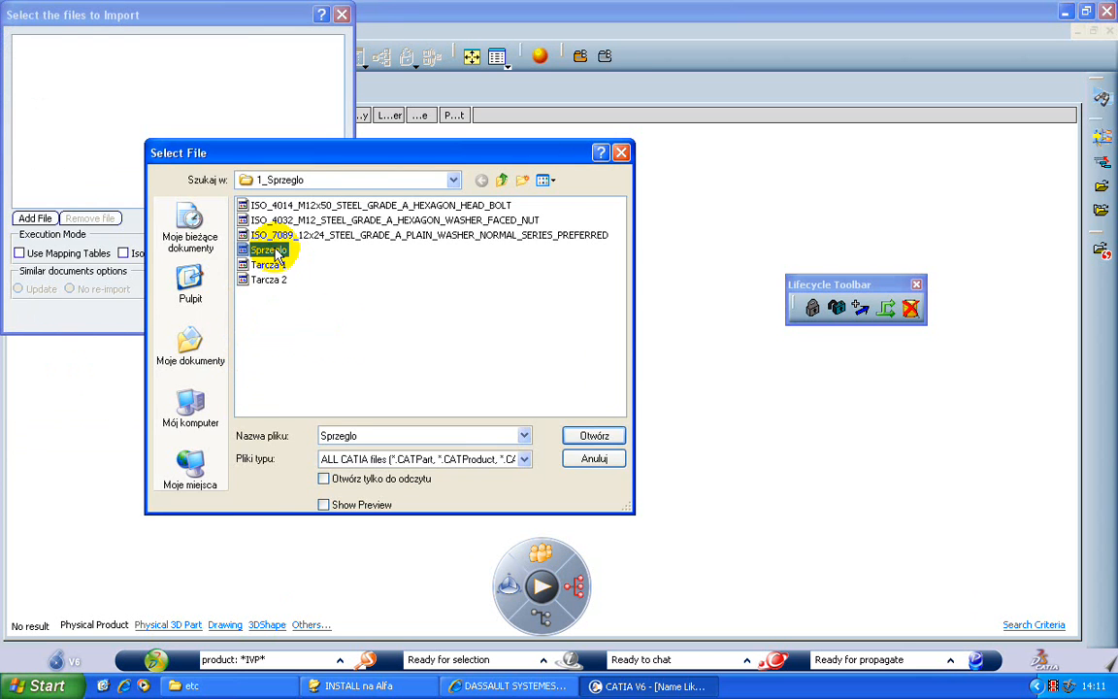
left_click(592, 435)
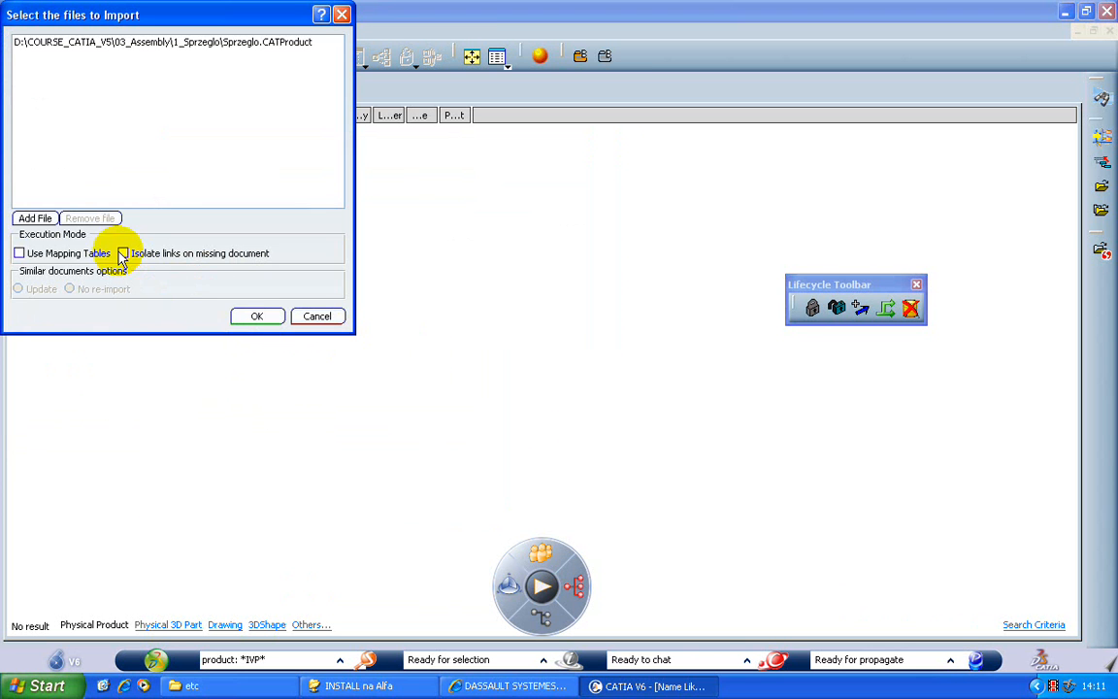
left_click(256, 318)
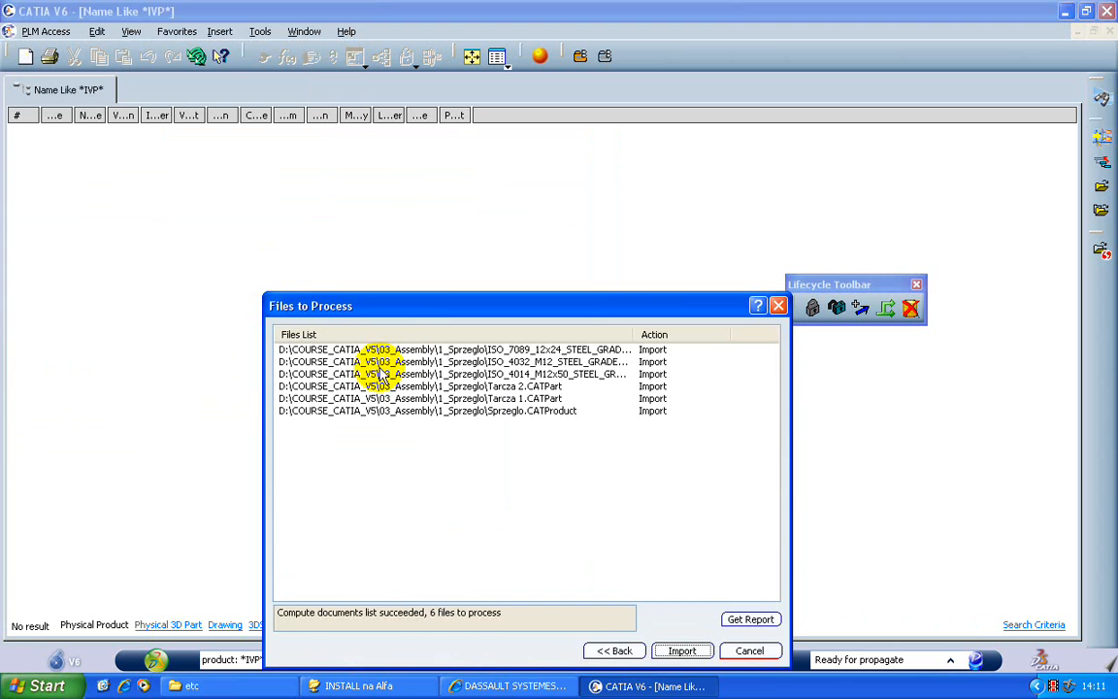
Import the listed Sprzeglo assembly and its part files, and dismiss the import report
left_click_drag(370, 313, 285, 252)
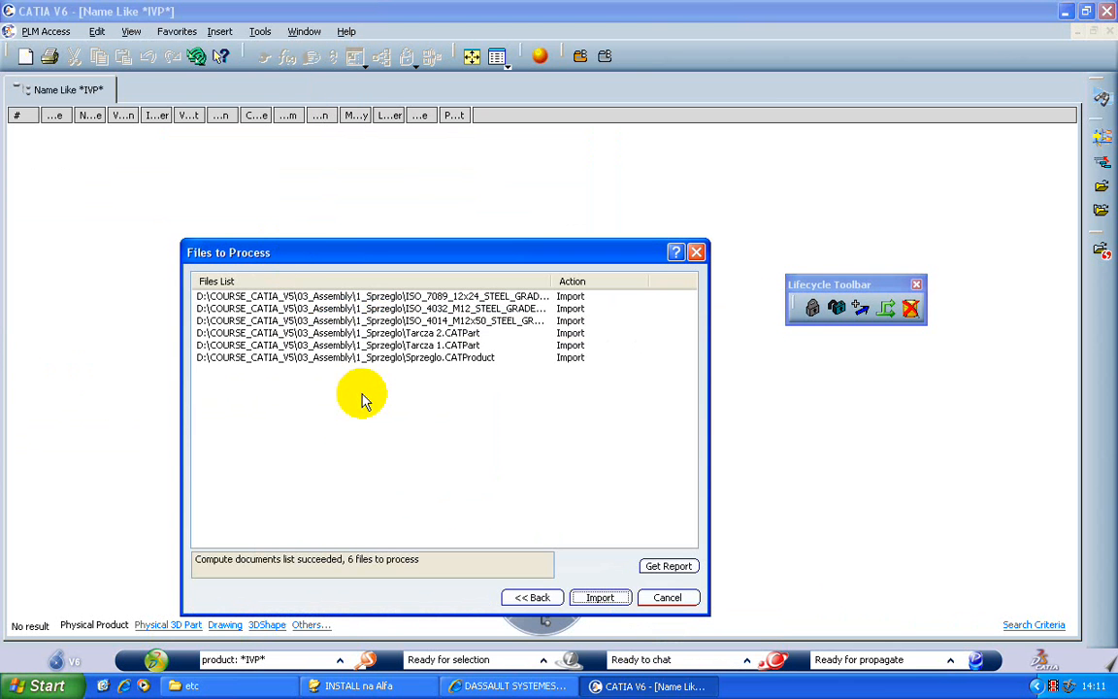
left_click(601, 598)
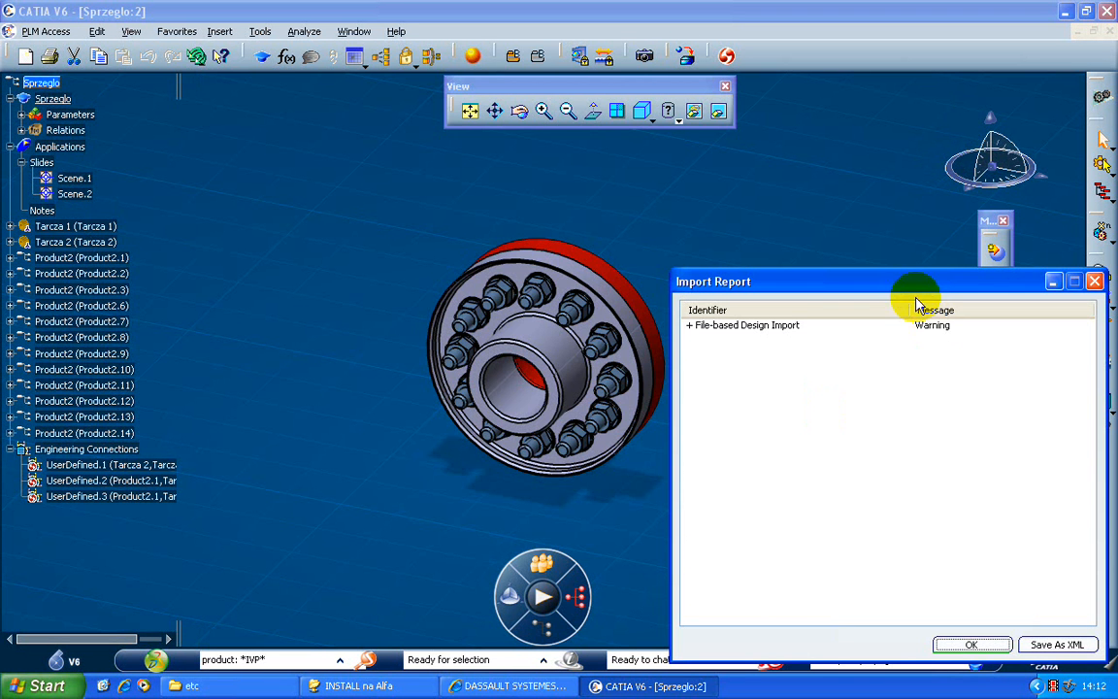
left_click_drag(915, 287, 613, 221)
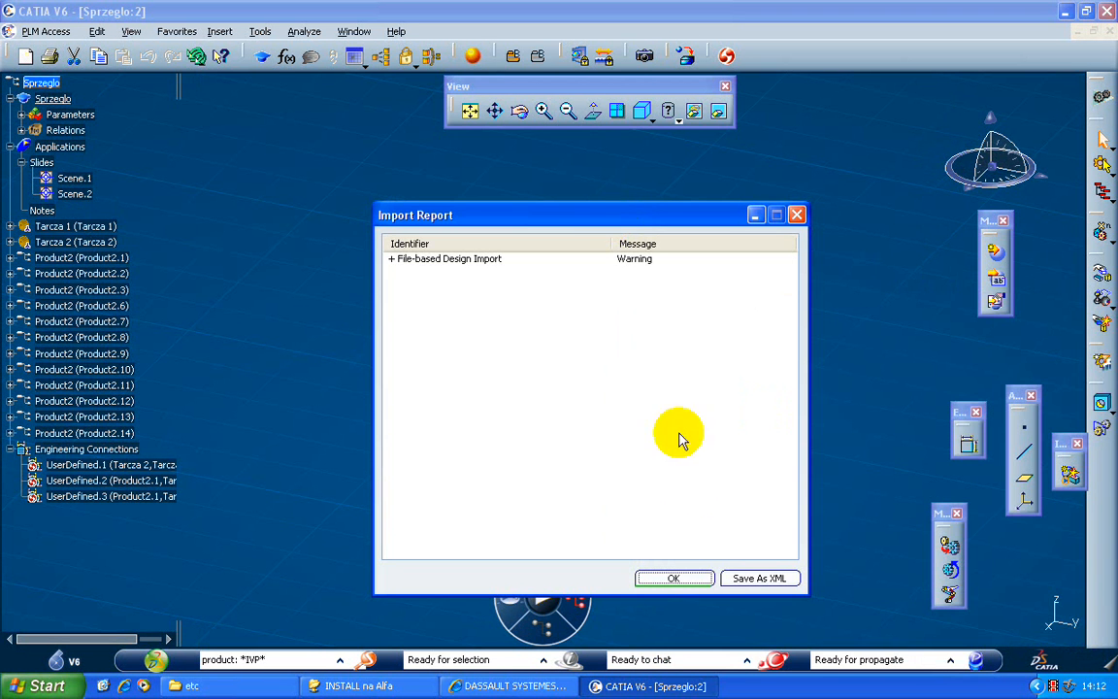
left_click(673, 578)
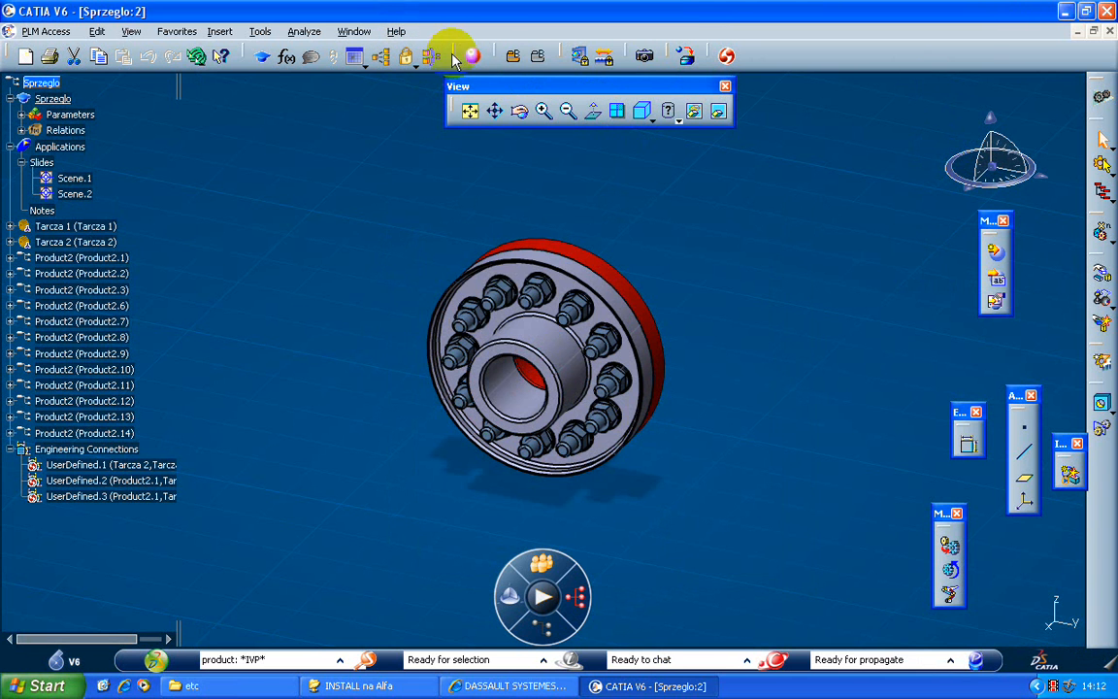
Switch to the Name Like *IVP* search results window and try the Open command there
left_click(344, 31)
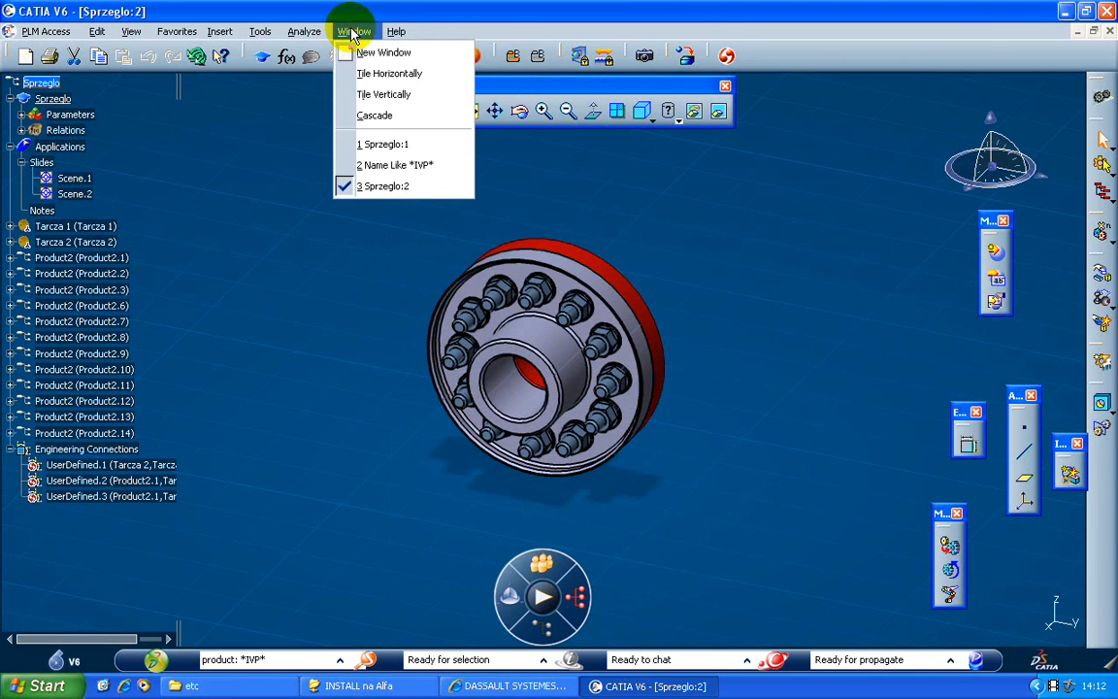
left_click(417, 165)
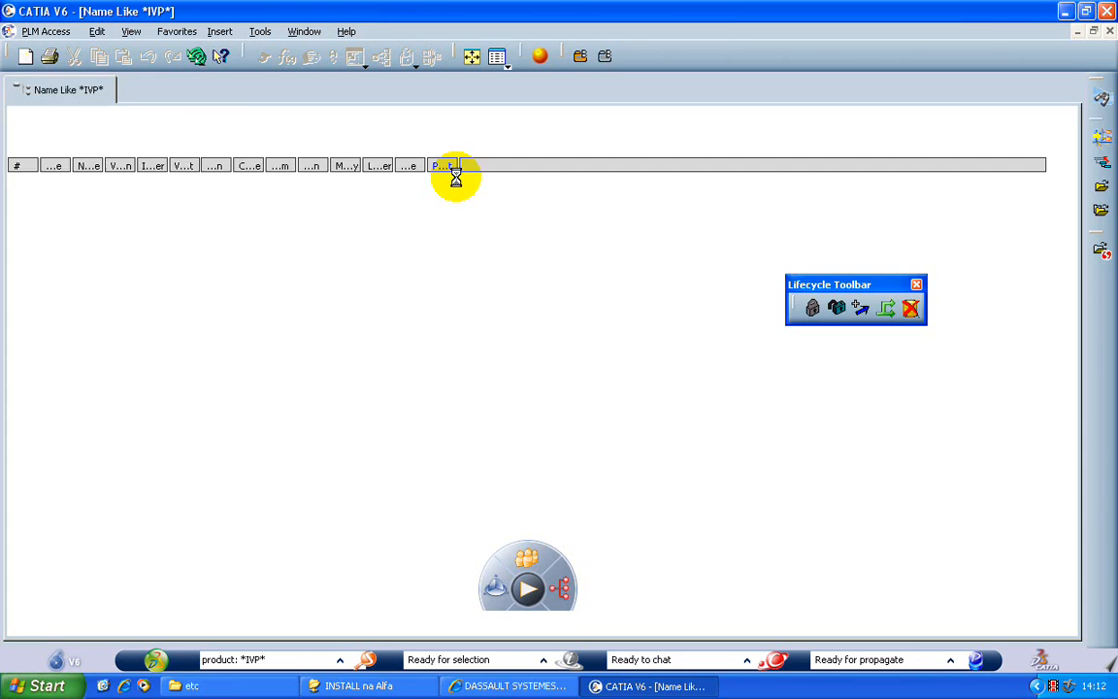
left_click(1102, 192)
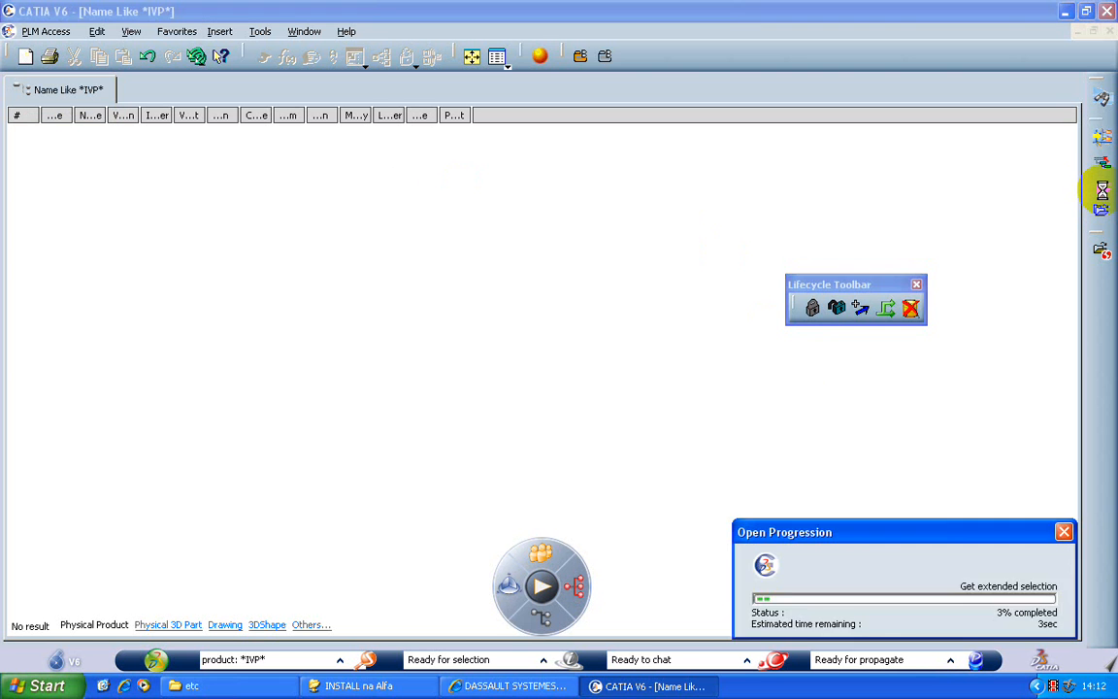
left_click(1063, 422)
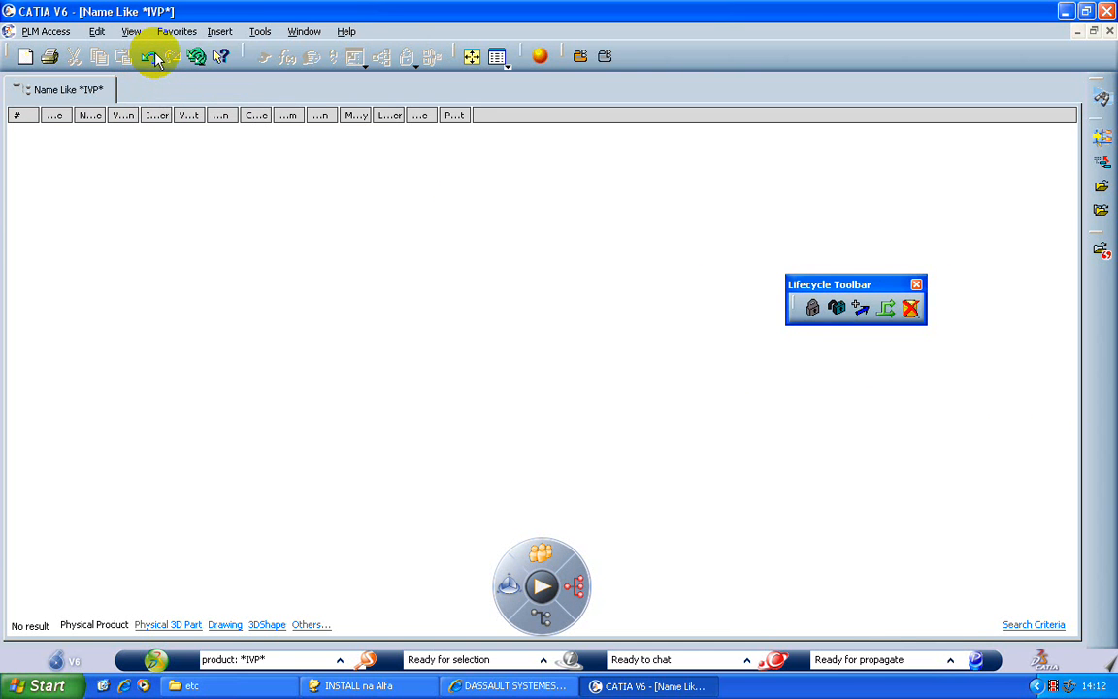
Reposition the Lifecycle Toolbar closer to the middle of the results area, and sort the results by the column after #
left_click_drag(802, 287, 651, 214)
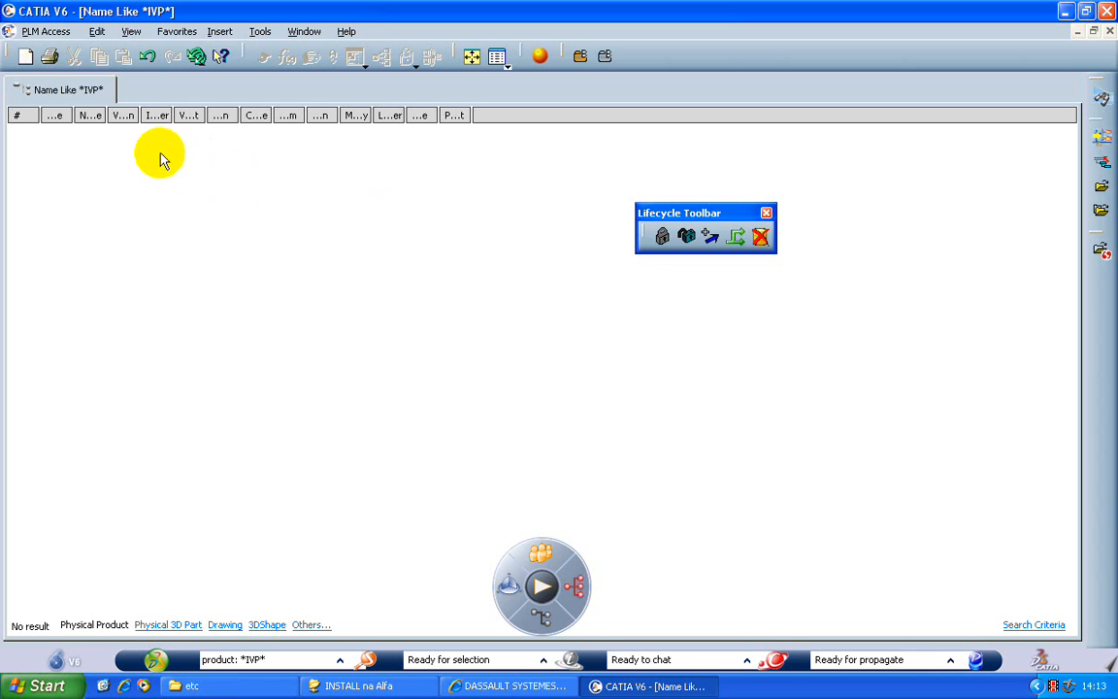
left_click(52, 114)
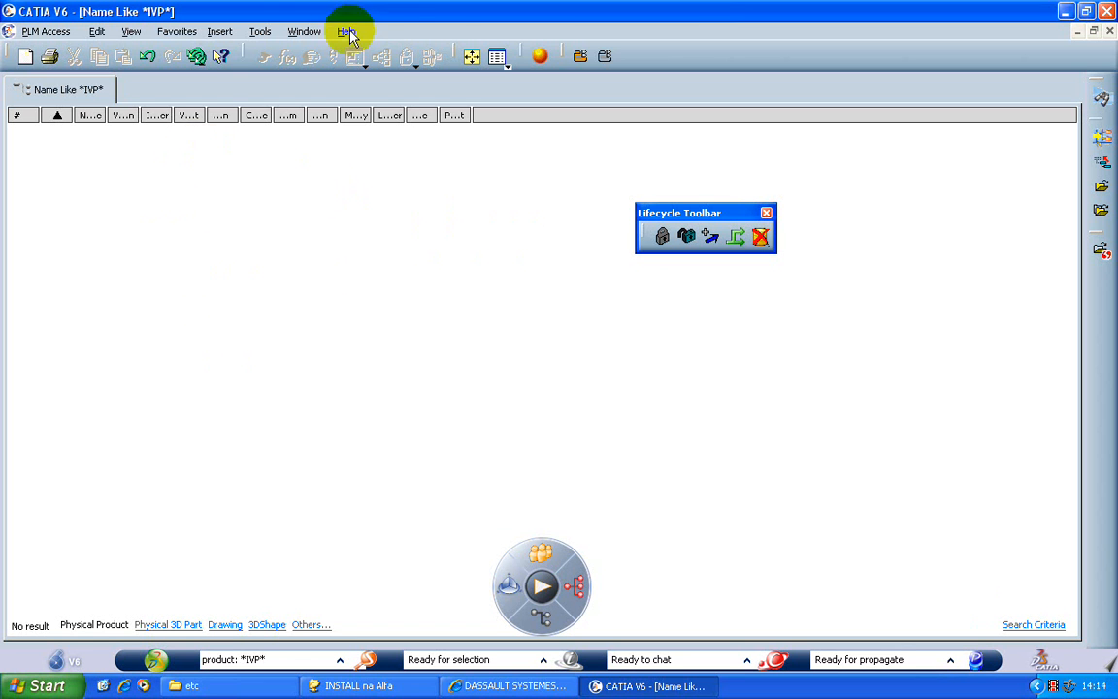
left_click(305, 31)
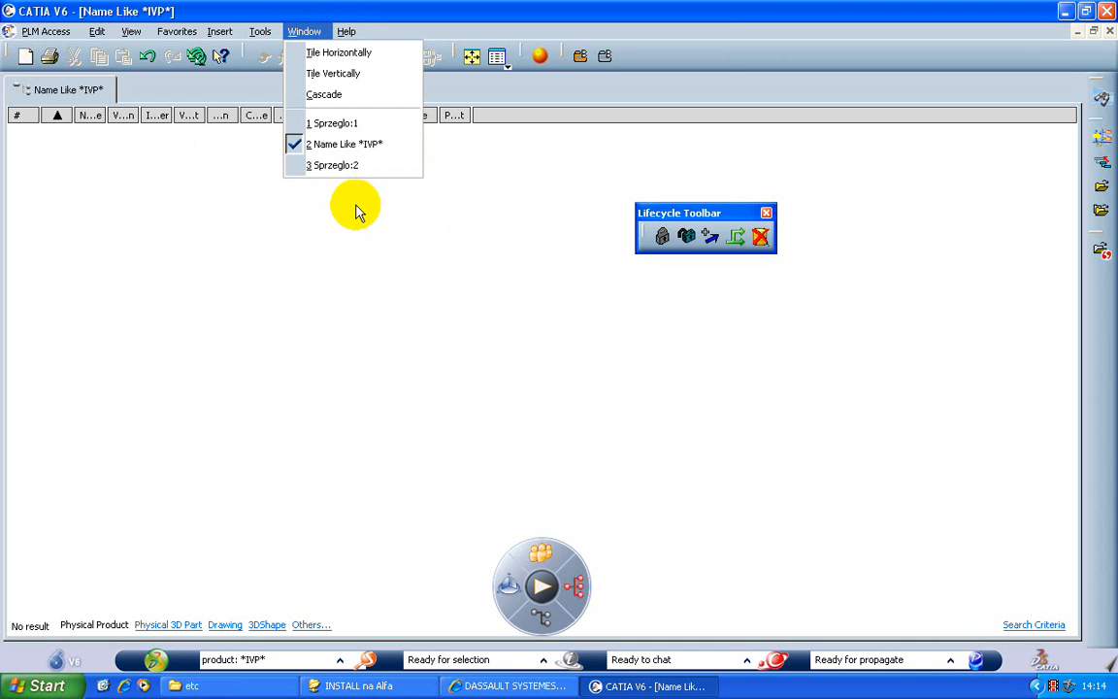
left_click(480, 171)
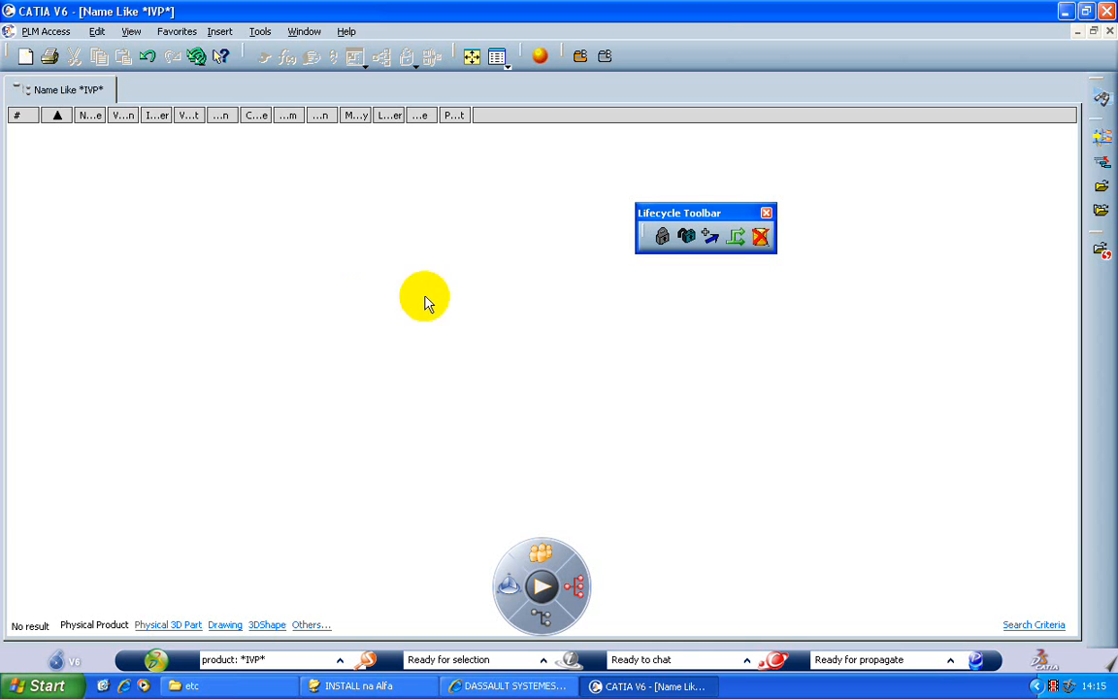
Switch to the Sprzeglo:2 window and examine the coupling from several angles
left_click(303, 31)
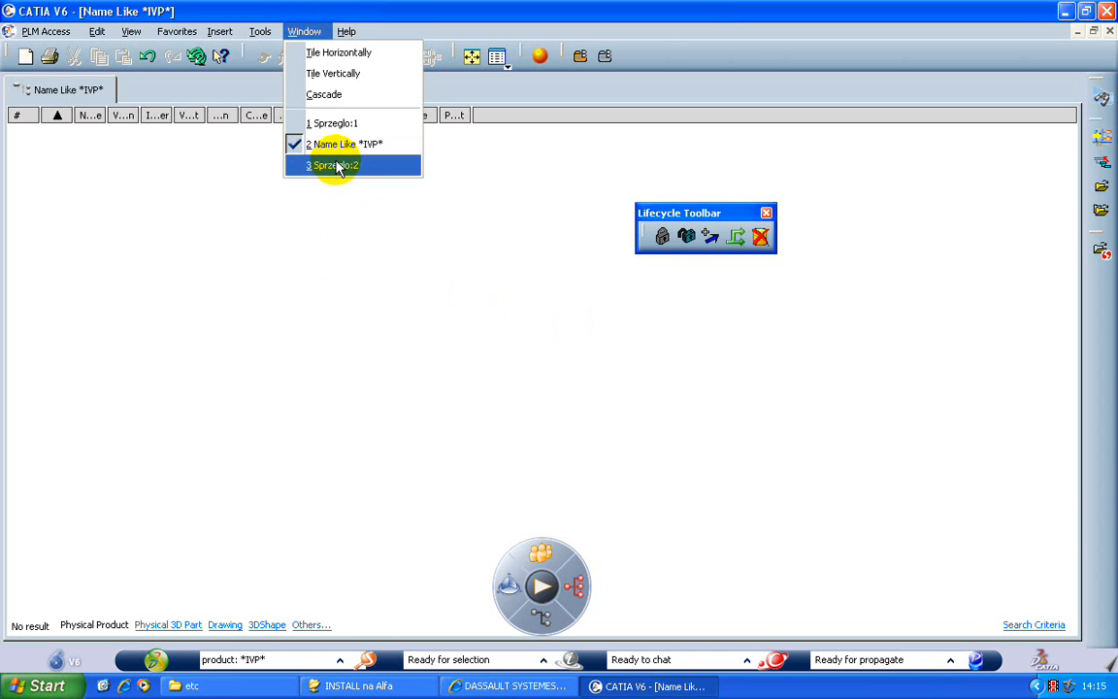
left_click(335, 164)
middle_click_drag(419, 260, 408, 338)
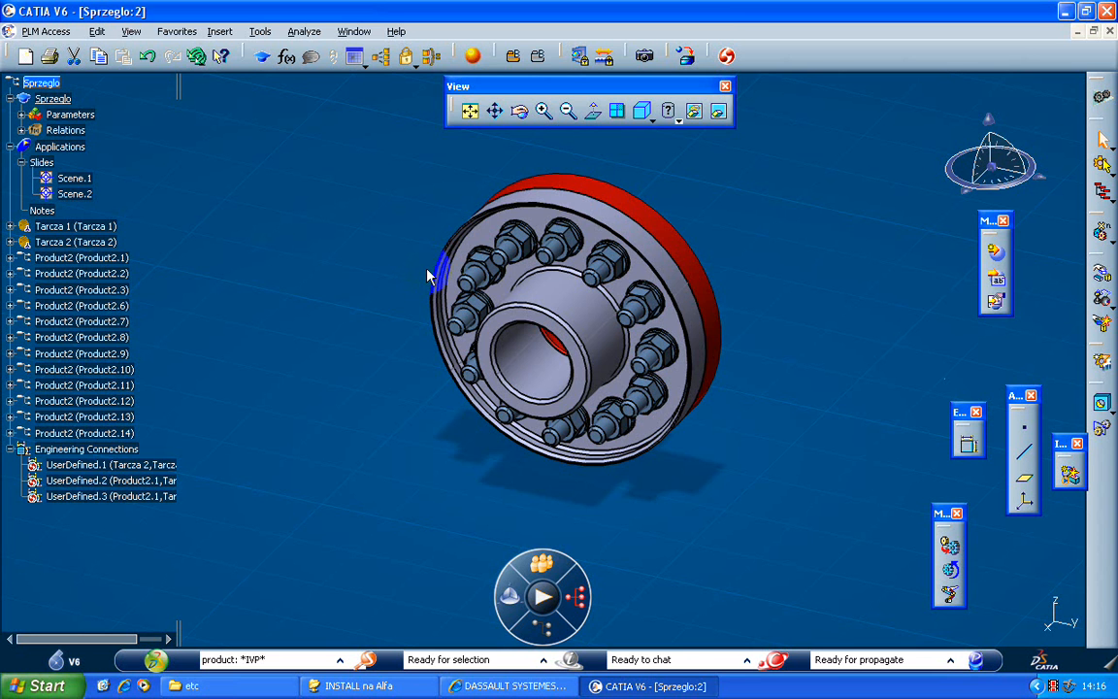
middle_click_drag(462, 288, 768, 335)
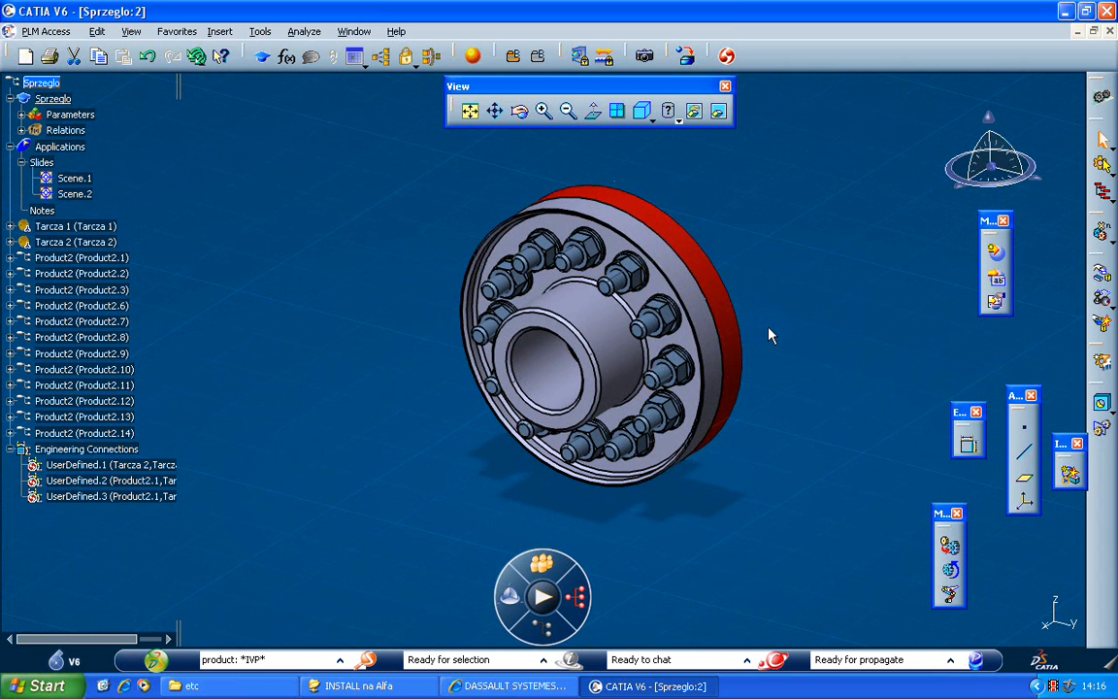
middle_click_drag(769, 335, 716, 293)
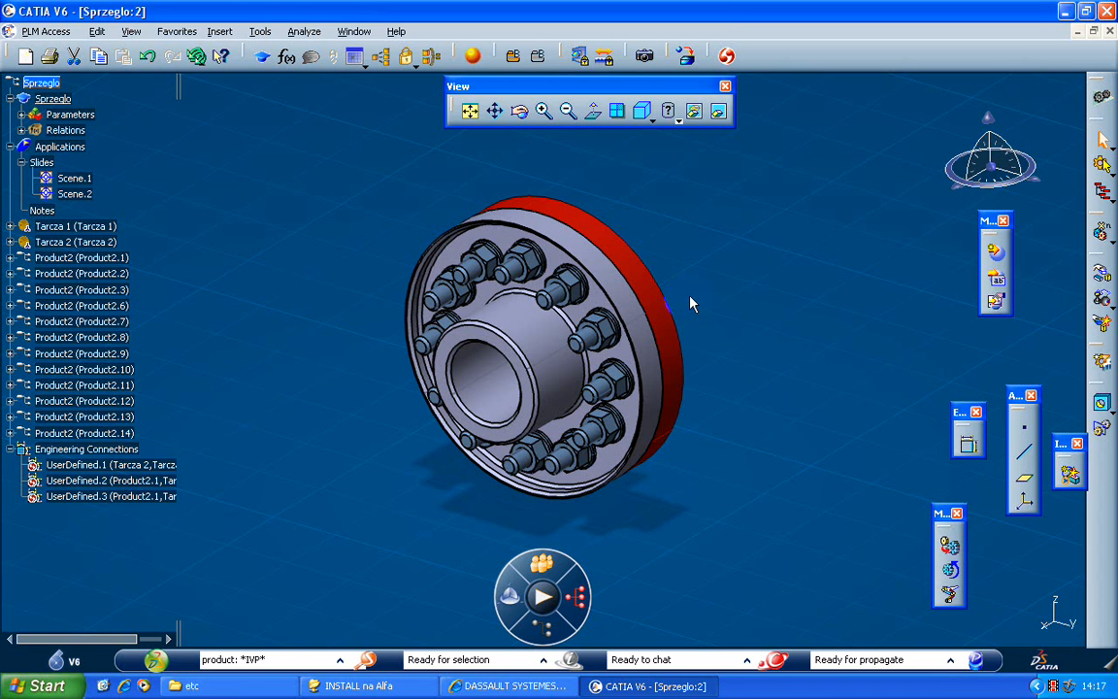
Start an advanced search, close its Search Criteria dialog, and reopen the dialog from the empty results window
left_click(44, 31)
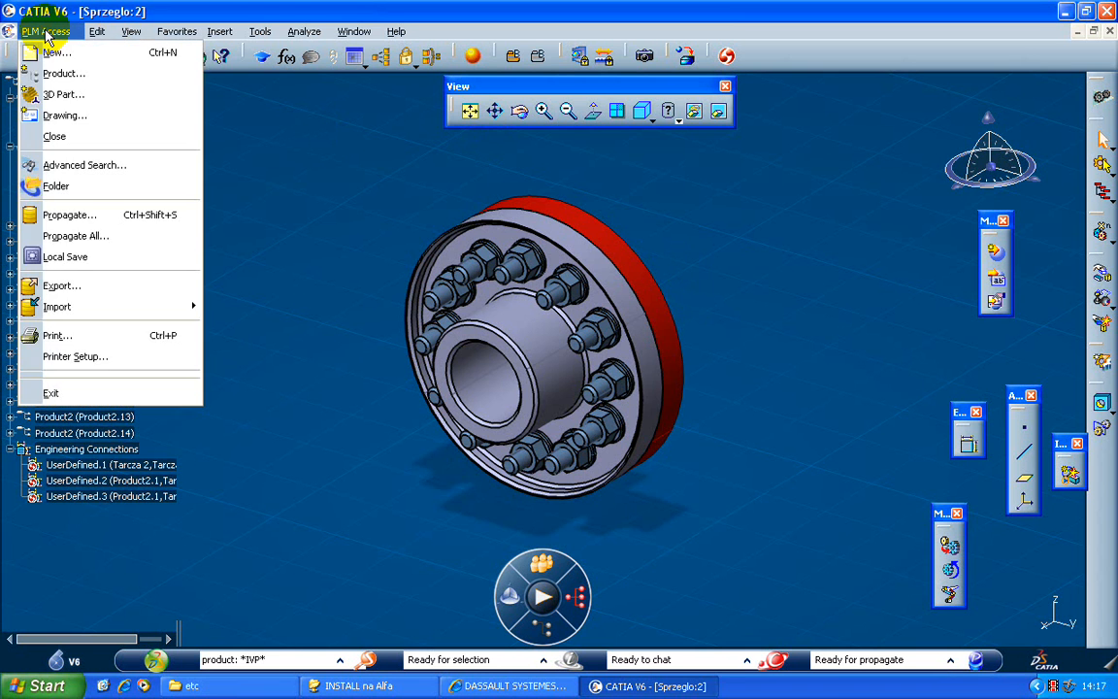
left_click(105, 166)
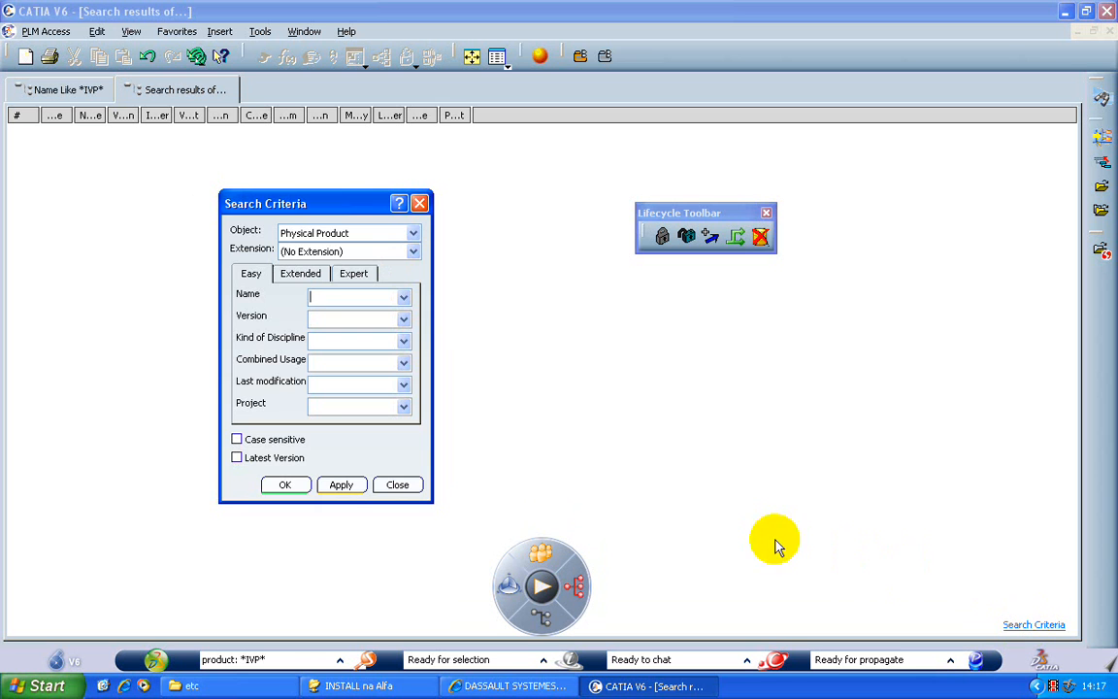
left_click(388, 485)
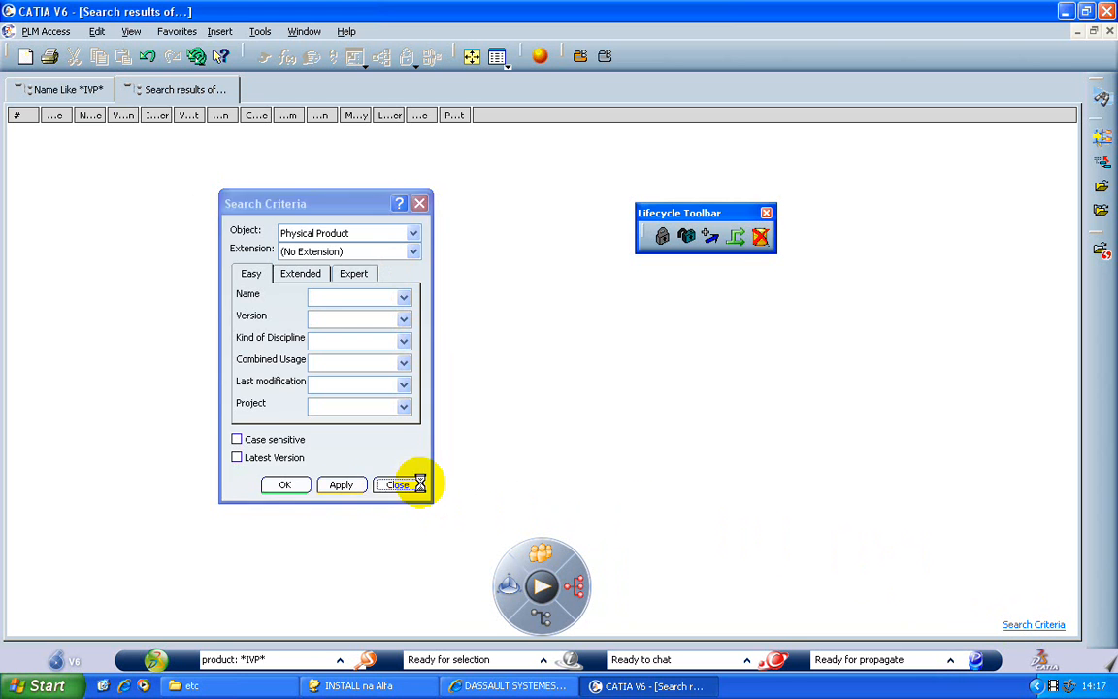
left_click(1032, 624)
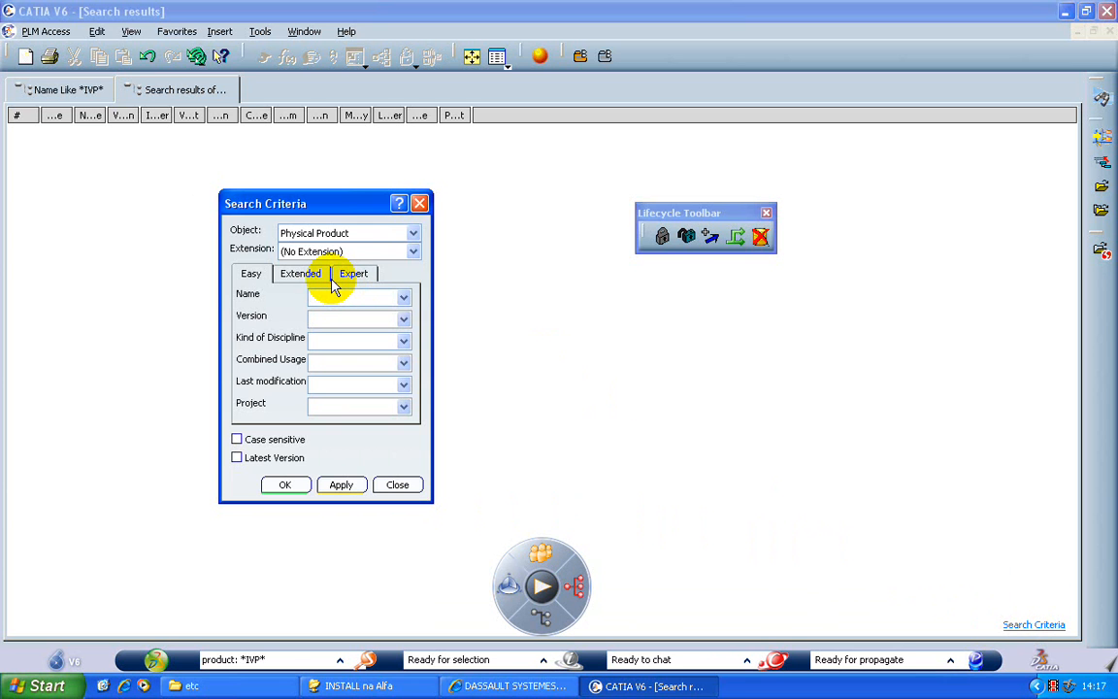
Review the Extended and Expert search modes, return to the Easy mode, and check the Name field's list
left_click(301, 276)
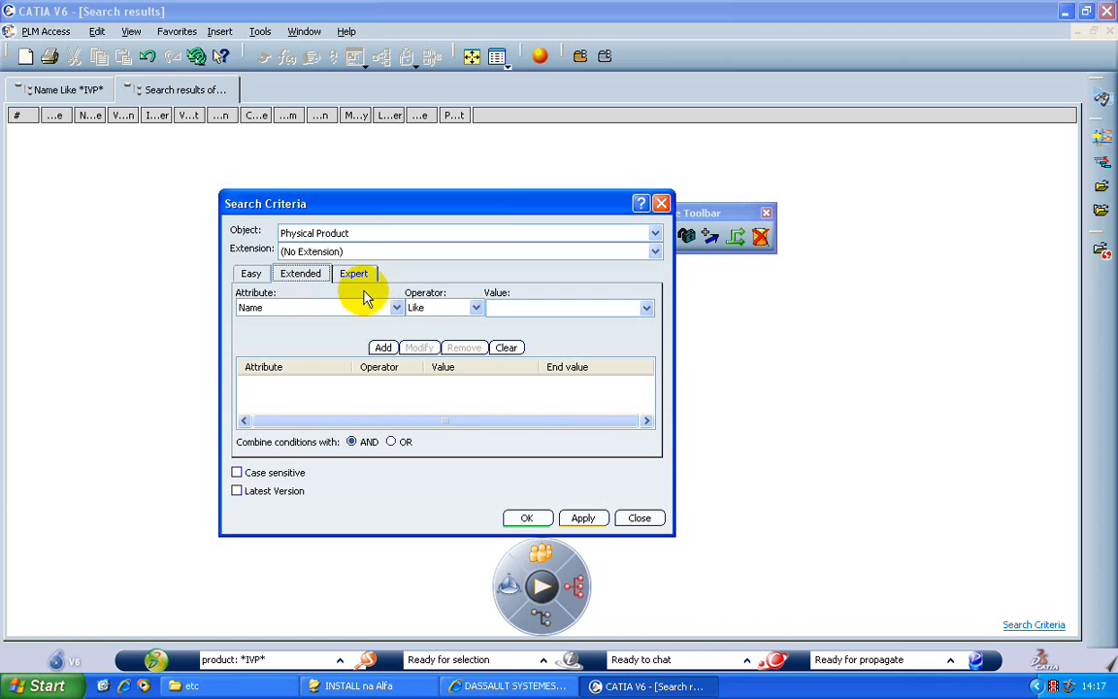
left_click(355, 277)
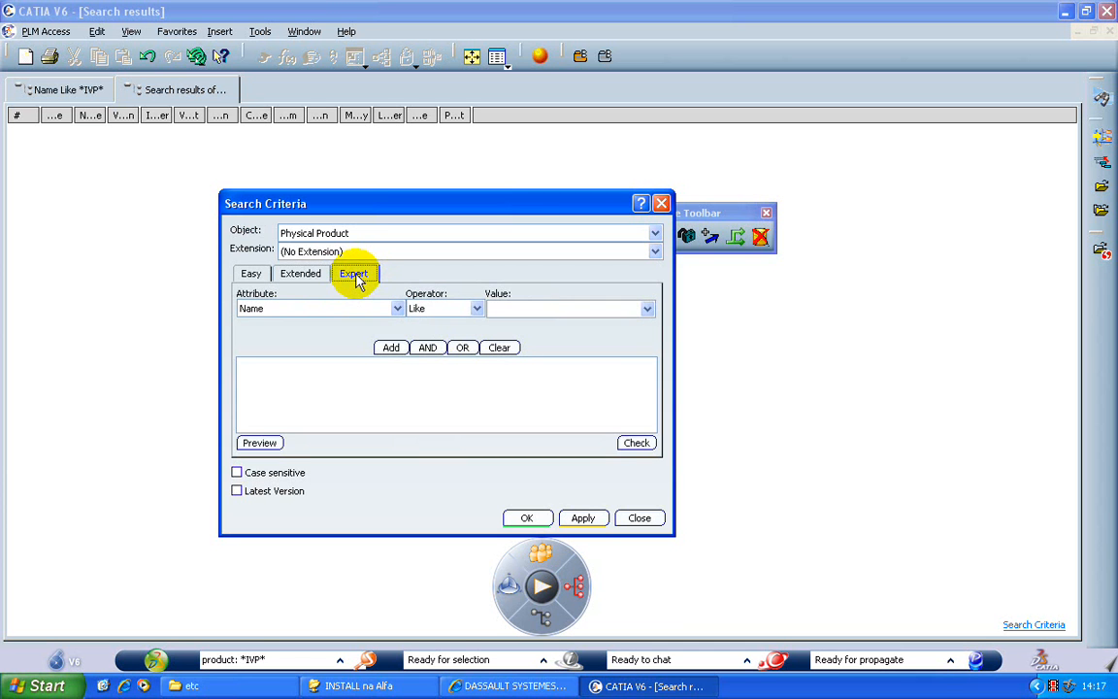
left_click(316, 277)
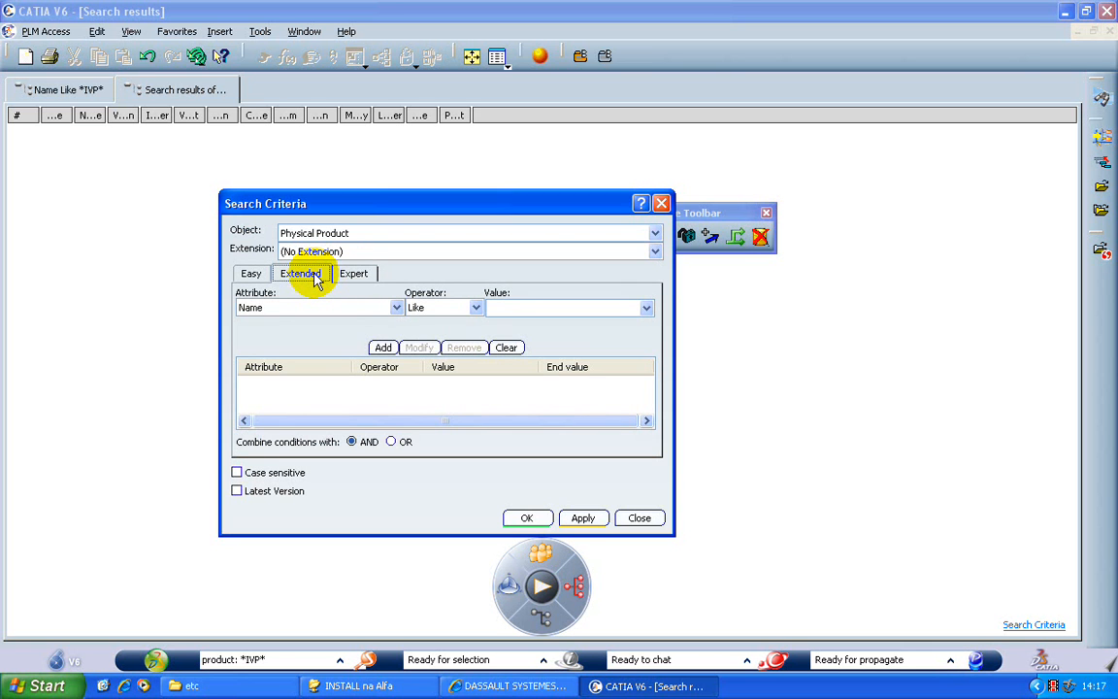
left_click(251, 275)
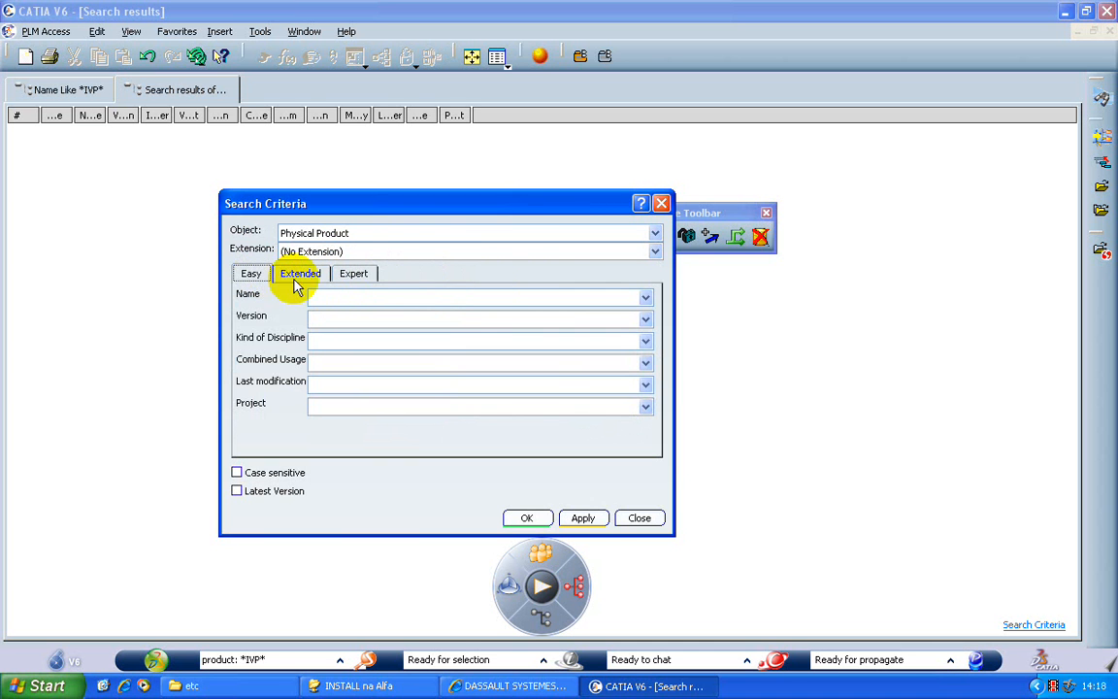
left_click(640, 303)
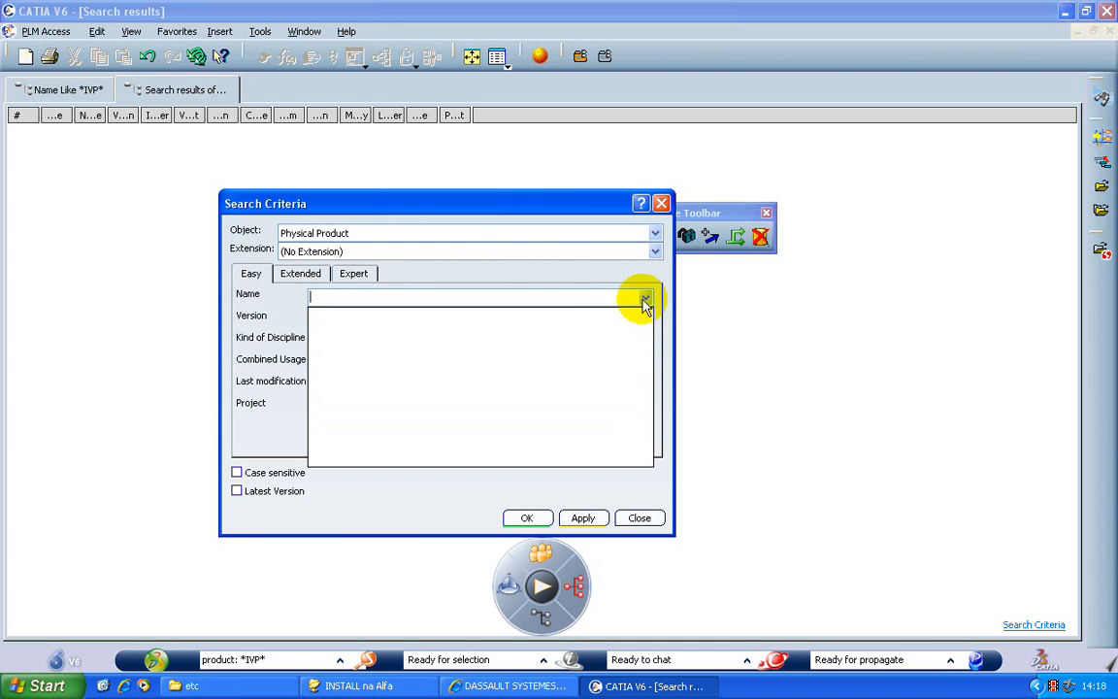
left_click(529, 296)
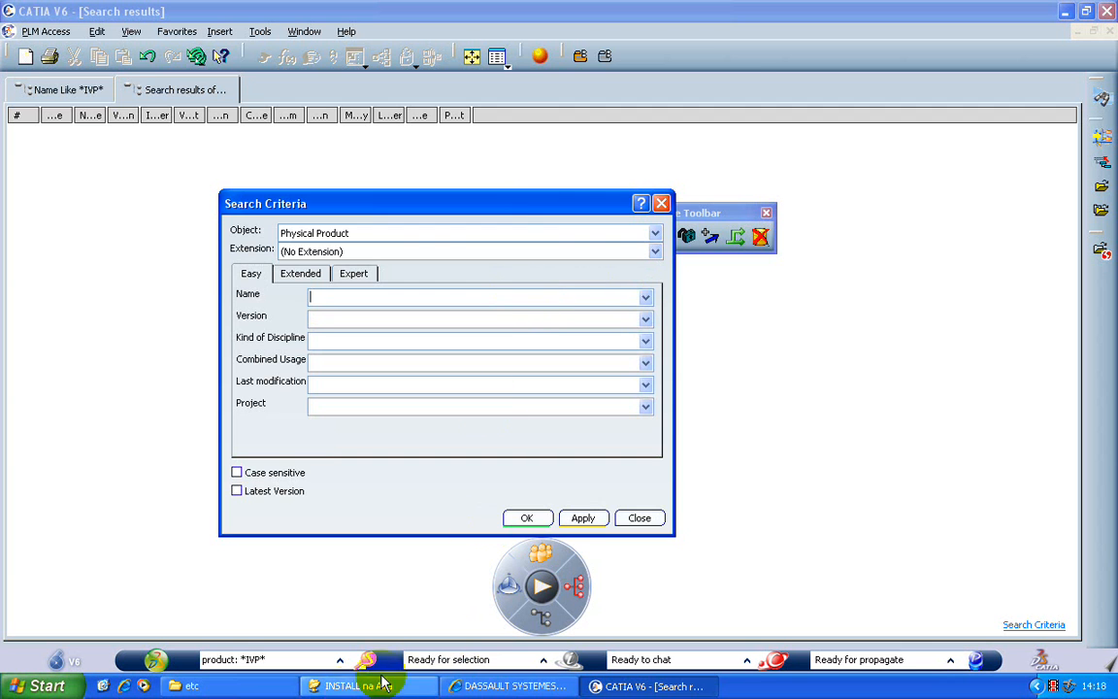
Search the database for Physical Product objects with the name sprzeglo, and accept the search criteria
left_click(355, 686)
left_click(355, 686)
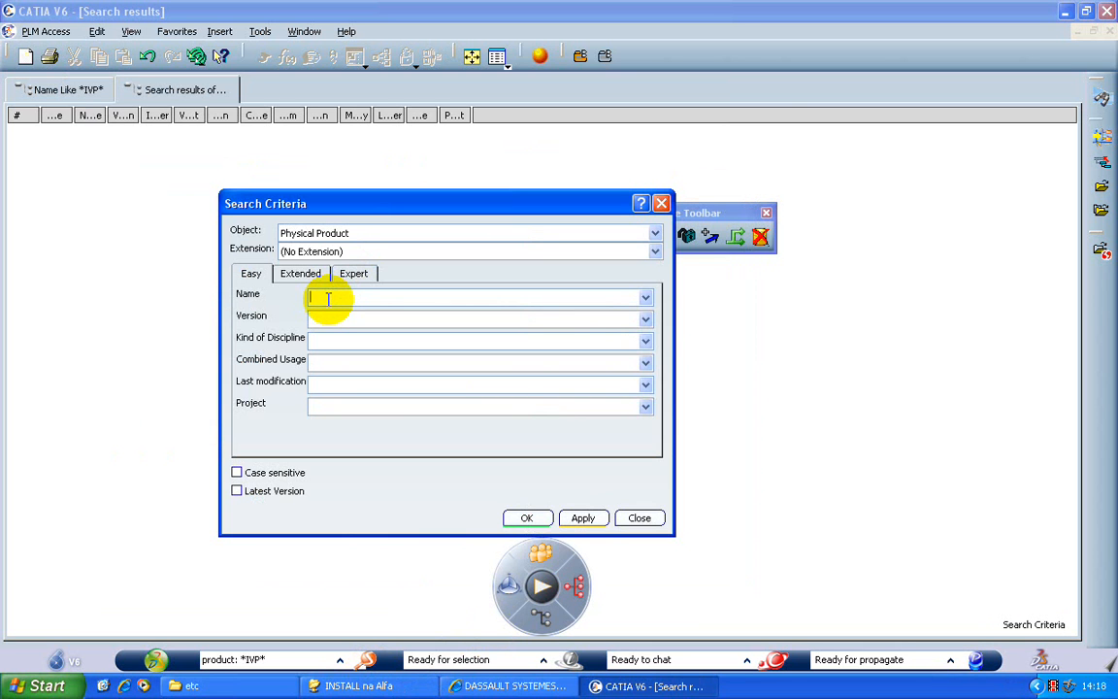
type("SPRZEGLO")
key("BackSpace")
key("BackSpace")
key("BackSpace")
key("BackSpace")
key("BackSpace")
key("BackSpace")
key("BackSpace")
key("BackSpace")
type("sprzeglo")
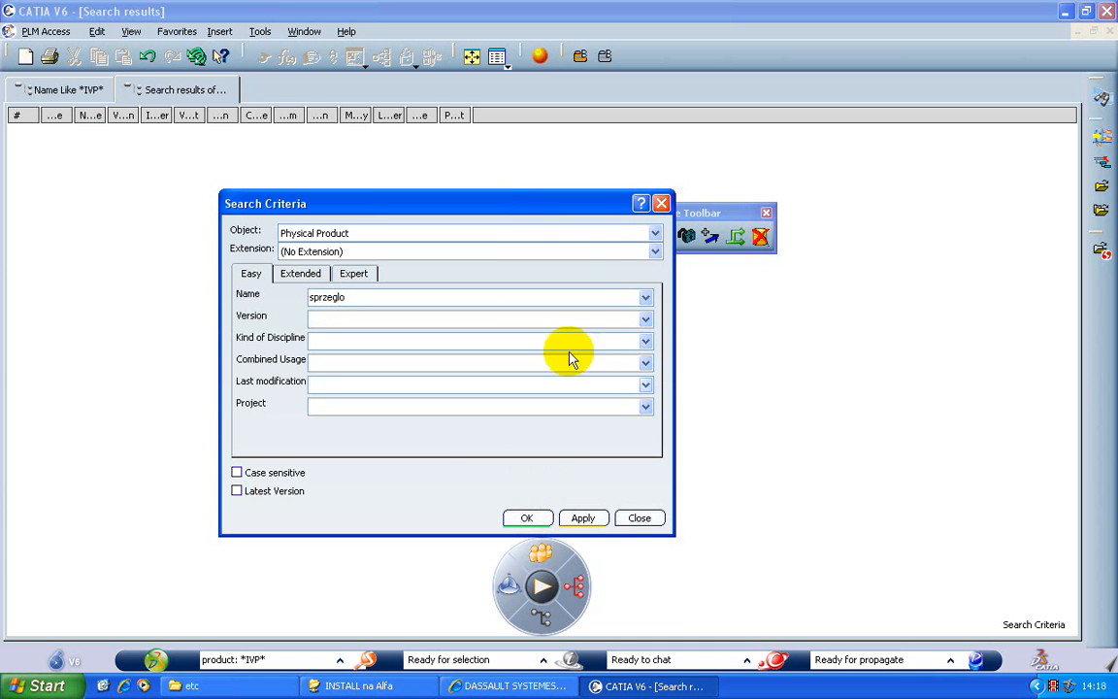
left_click(568, 234)
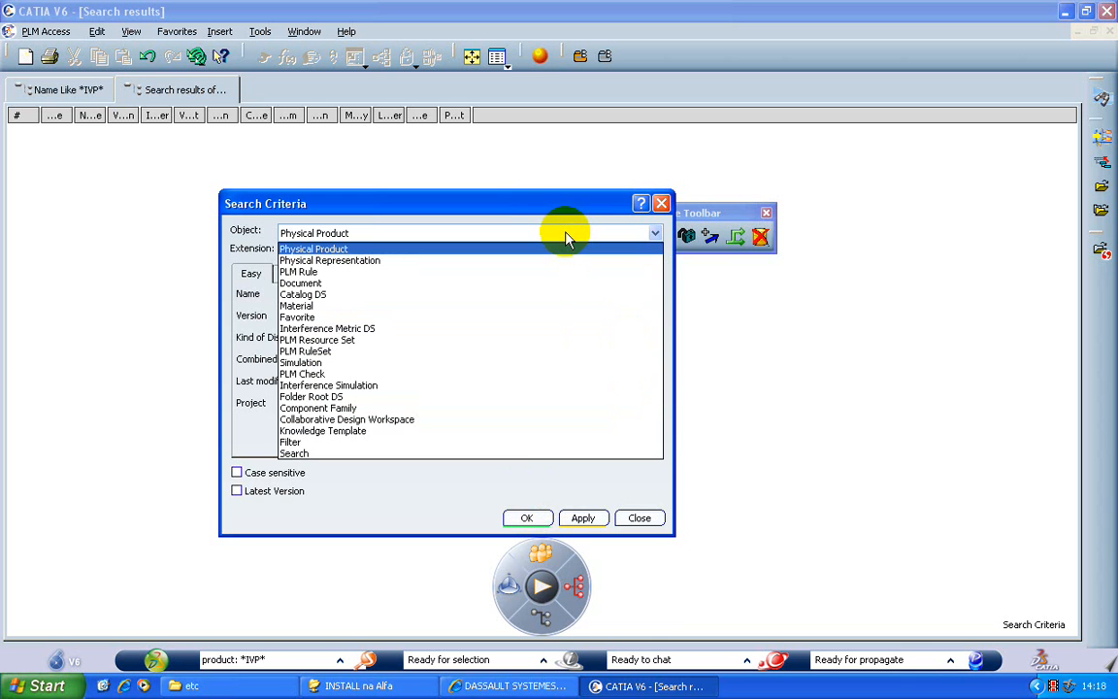
left_click(568, 238)
left_click(582, 518)
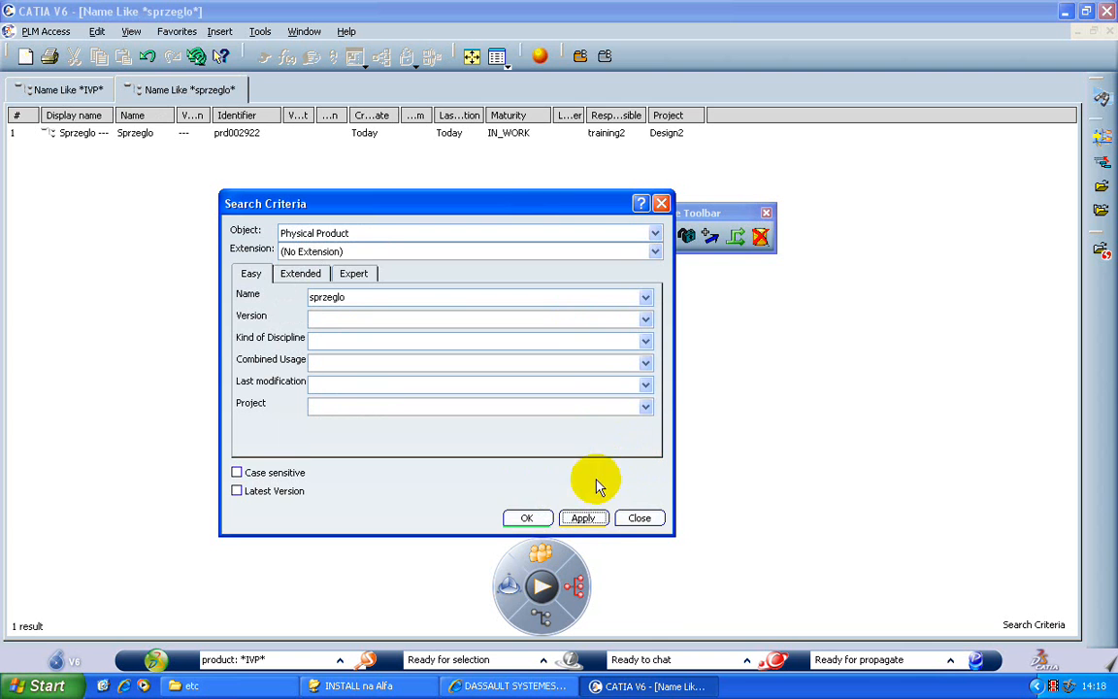
left_click(528, 519)
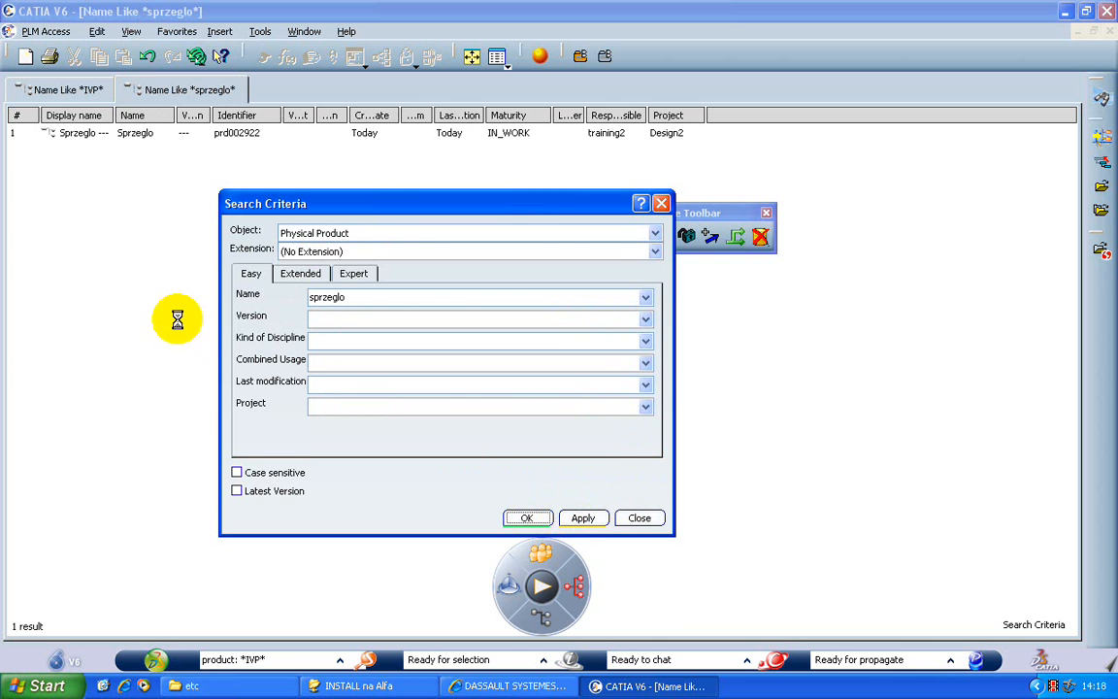
Explore the Sprzeglo product from the search results and expand its root node into its components
left_click(151, 135)
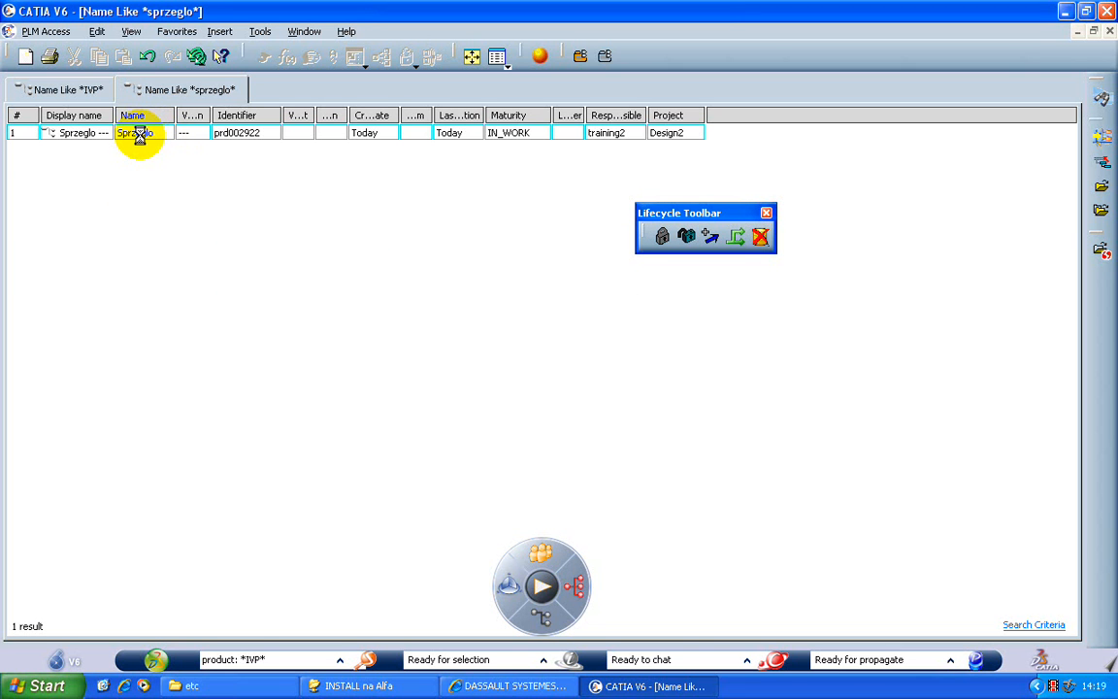
right_click(141, 136)
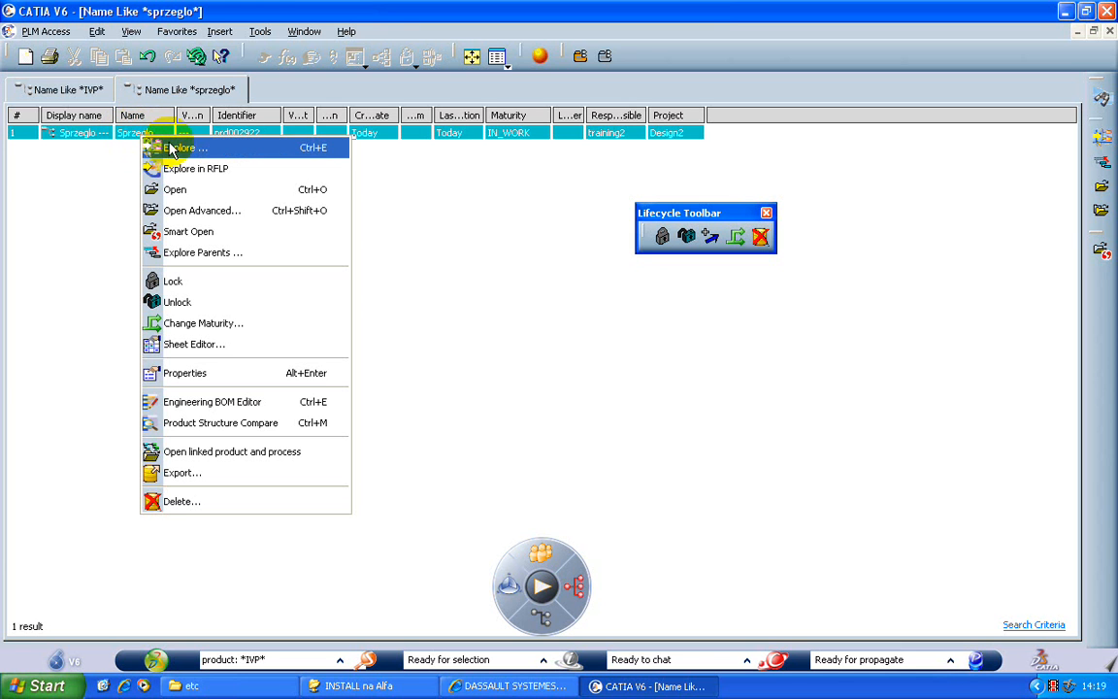
left_click(177, 148)
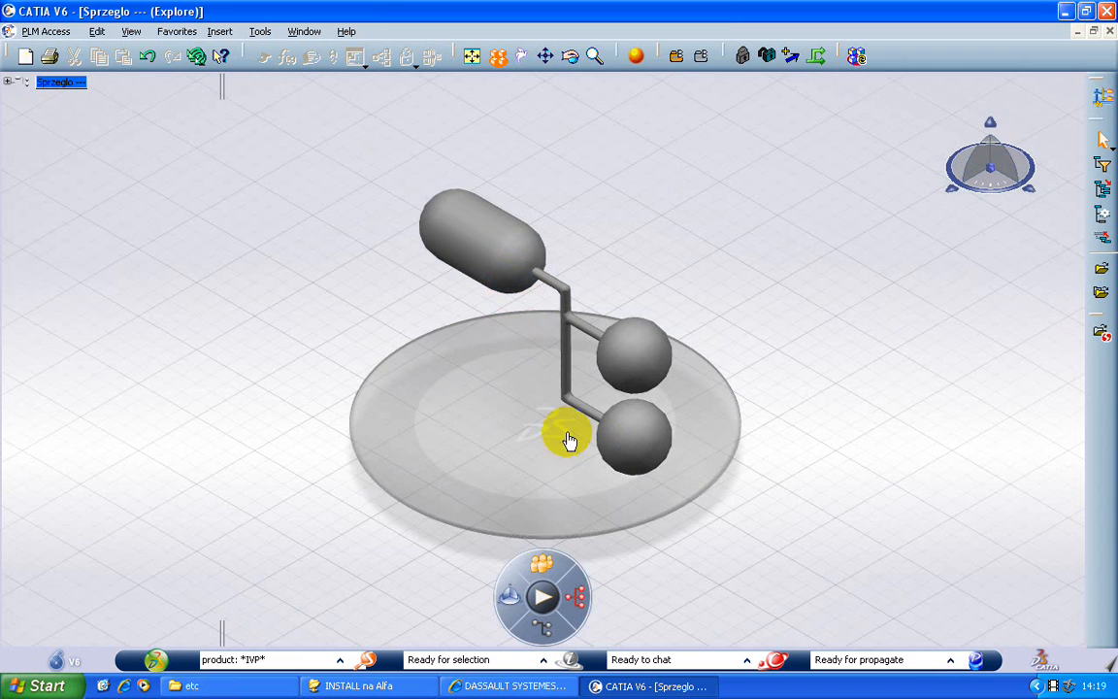
middle_click_drag(571, 442, 537, 387)
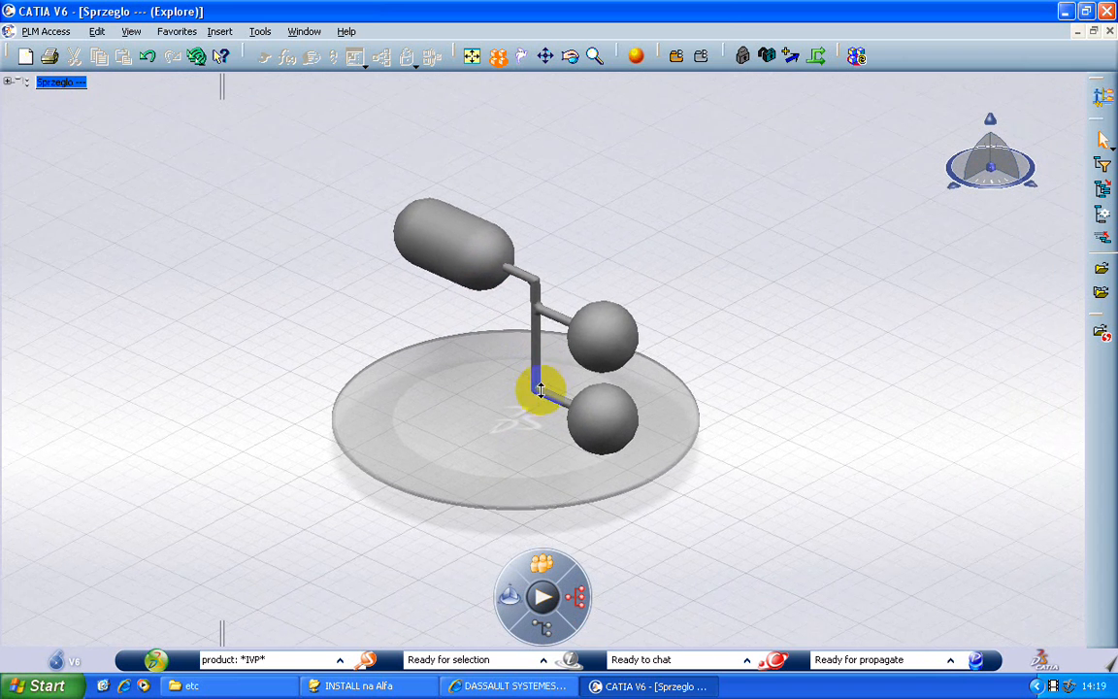
left_click(9, 84)
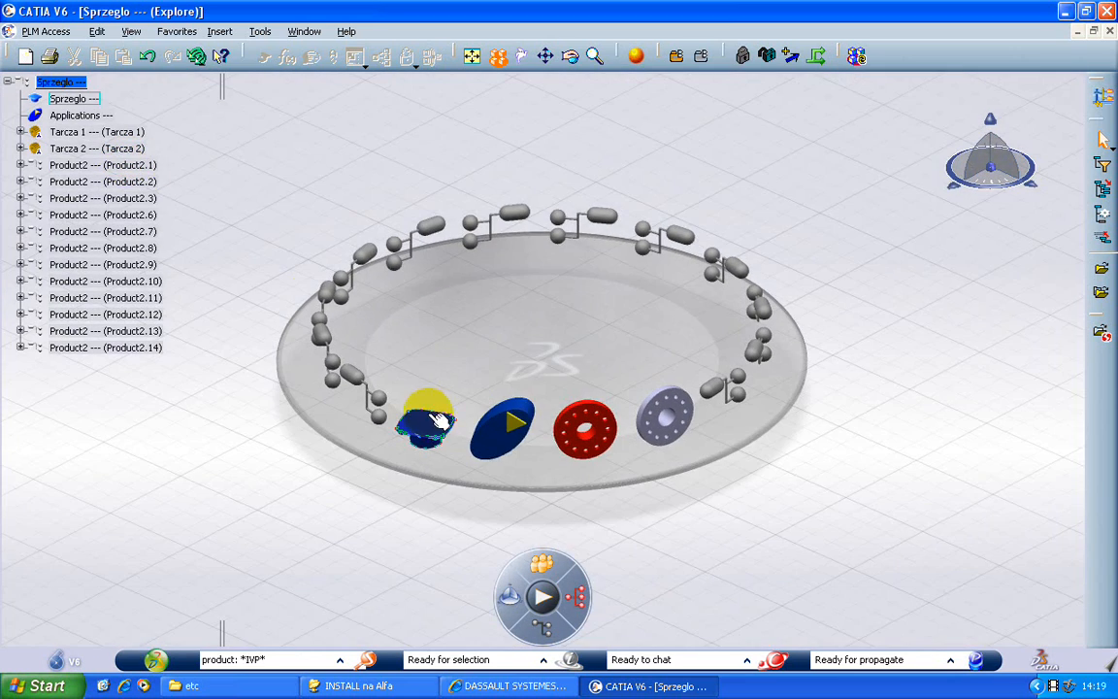
Examine the Sprzeglo components arranged around the platform, including the blue Applications object, at closer range
left_click(495, 427)
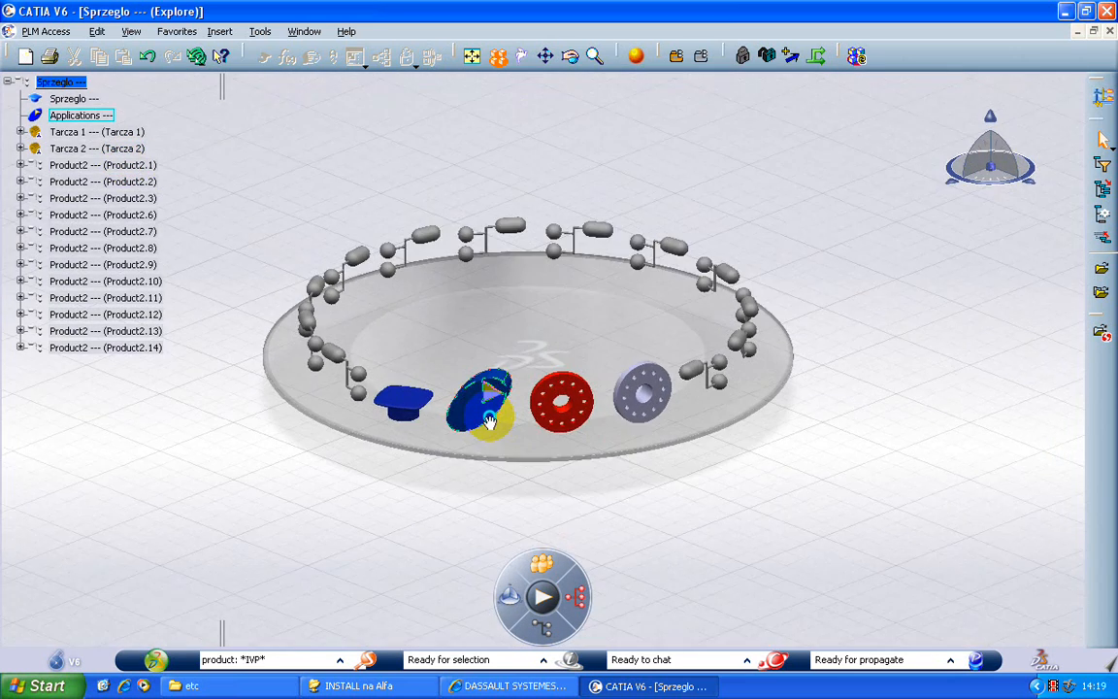
middle_click_drag(490, 419, 490, 346)
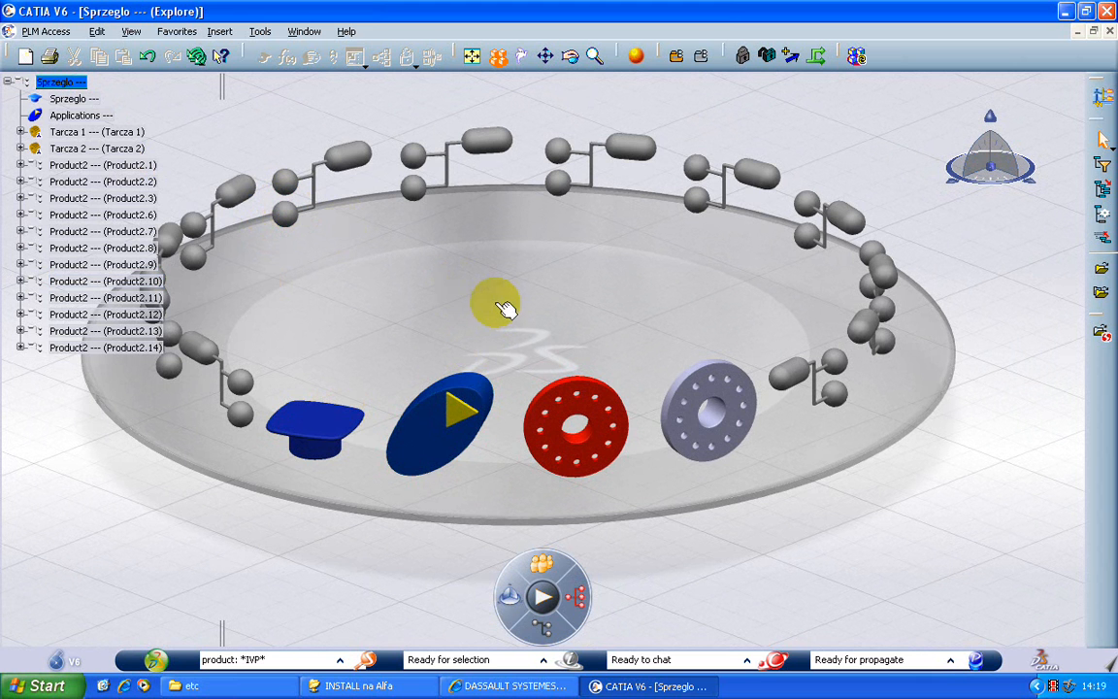
middle_click_drag(486, 458, 477, 410)
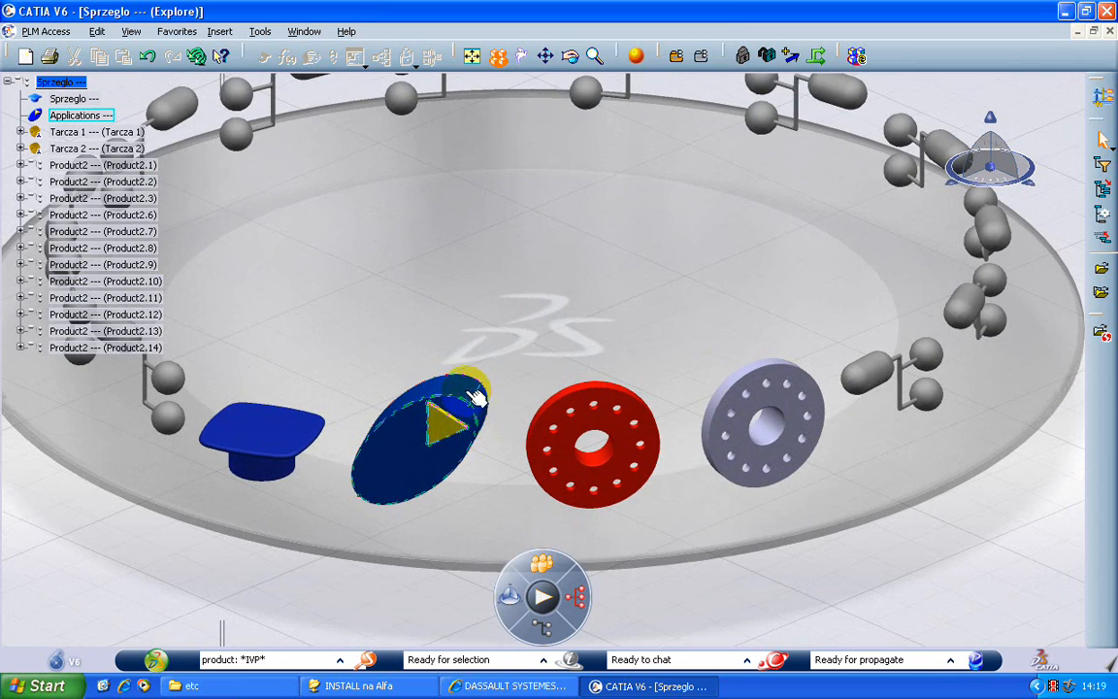
left_click(333, 345)
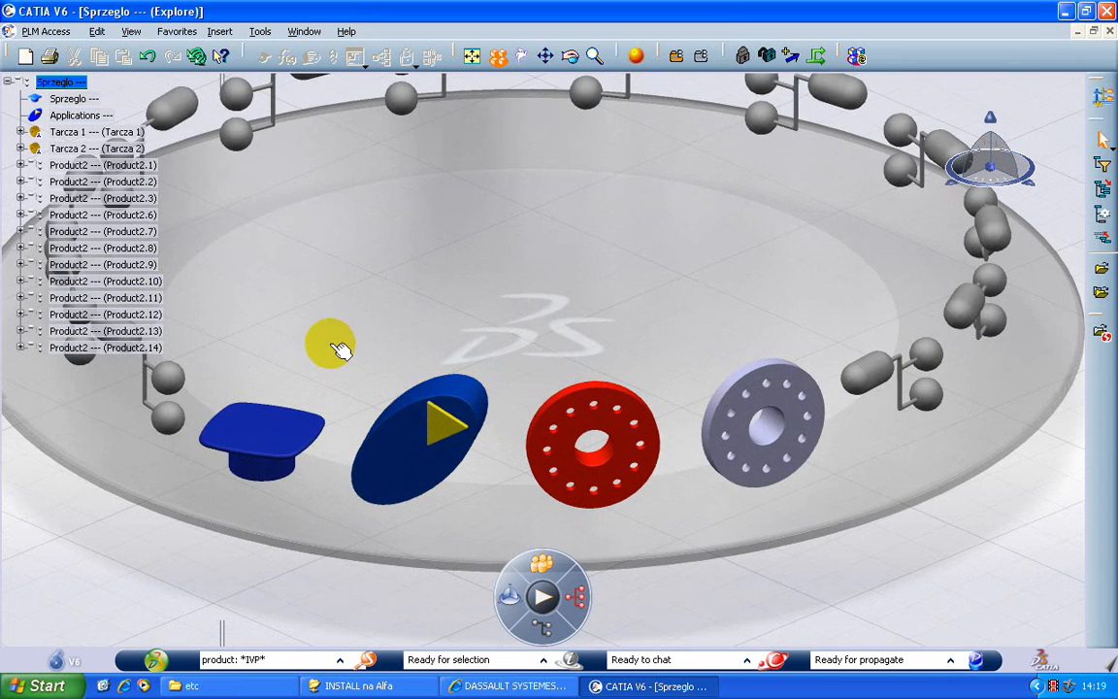
Select the root Sprzeglo product and detach the Lifecycle Toolbar so it floats over the 3D view
right_click(63, 82)
left_click(97, 154)
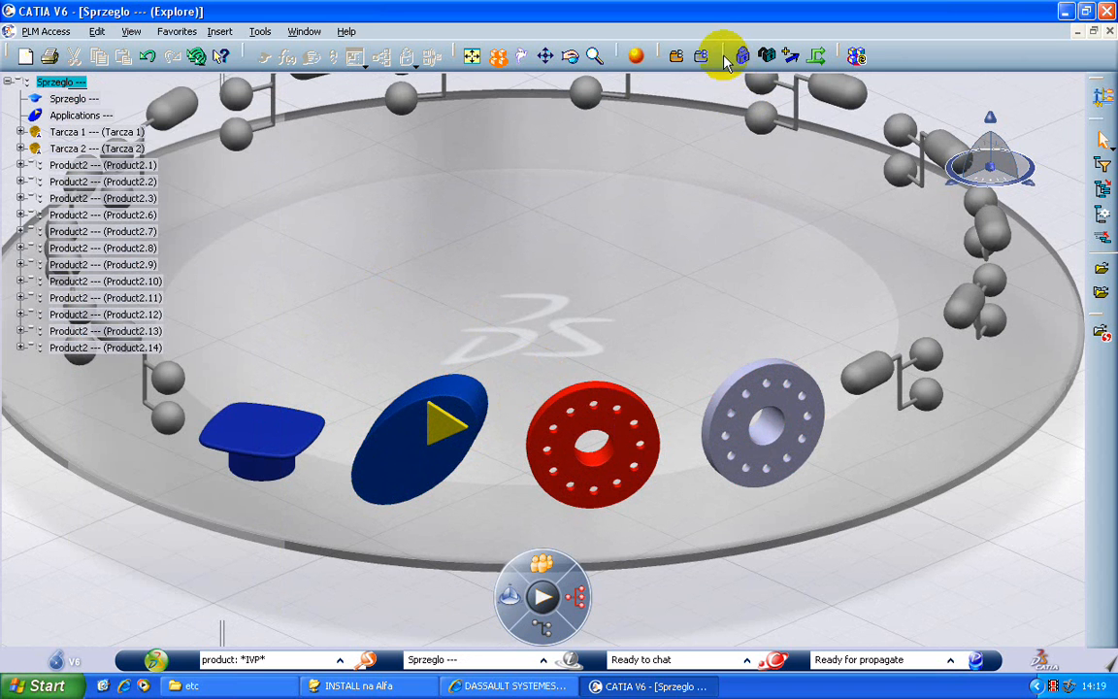
left_click_drag(726, 61, 938, 526)
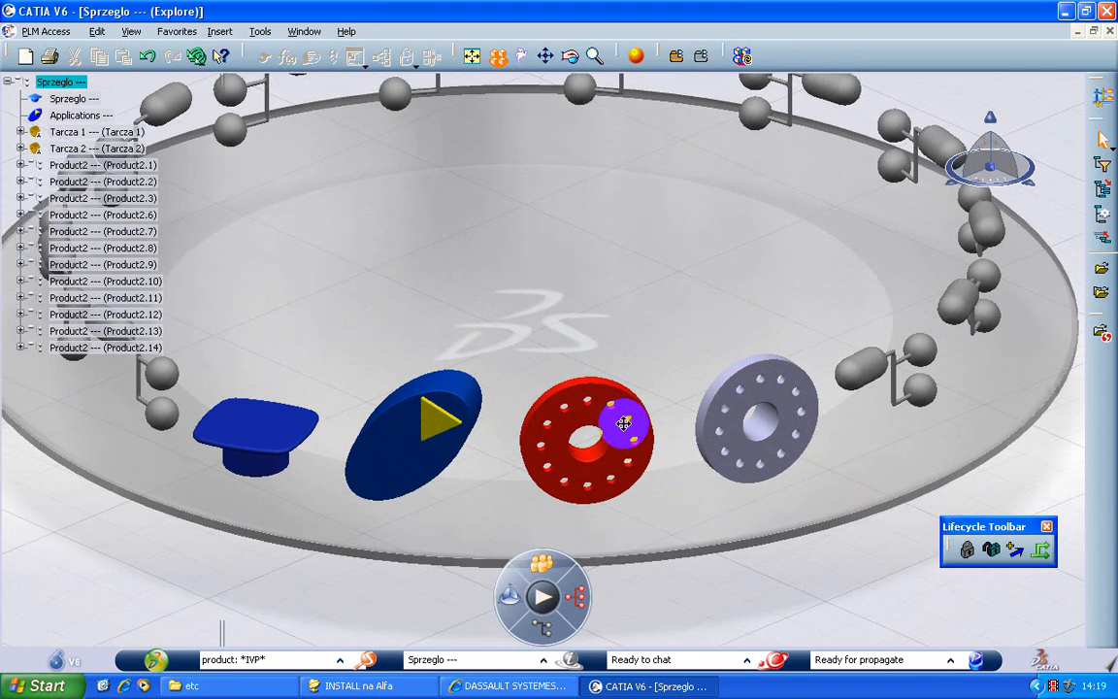
Expand the red Tarcza 1 disc to its part representation and examine it among the neighbouring components
middle_click_drag(623, 423, 631, 441)
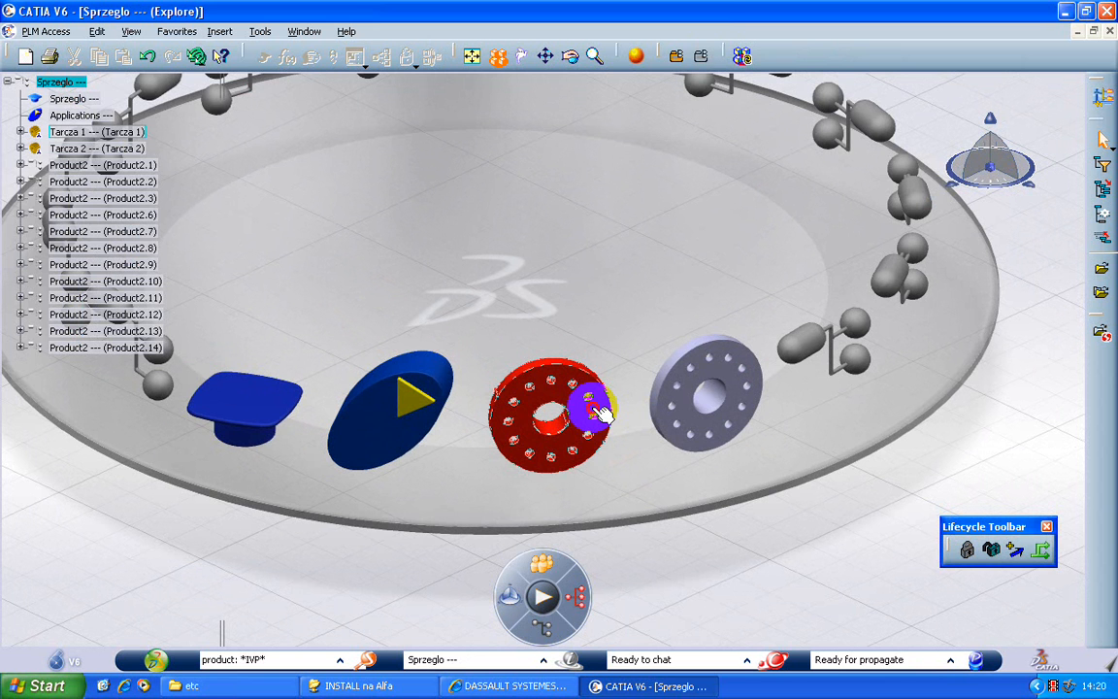
left_click(600, 411)
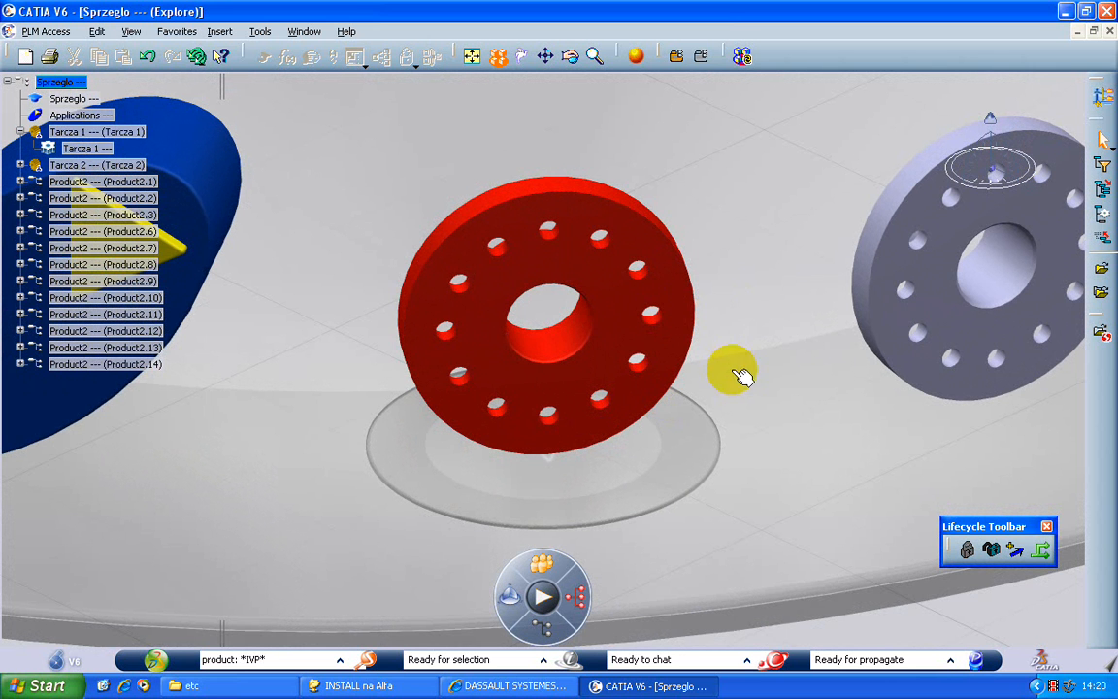
left_click(970, 551)
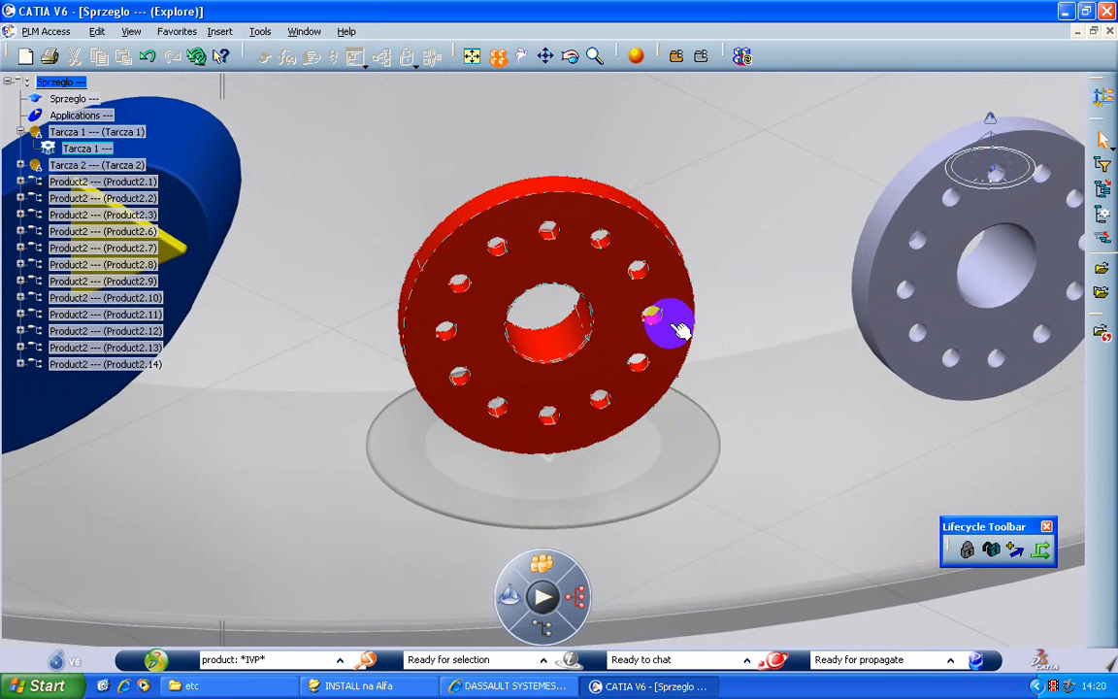
middle_click_drag(559, 310, 350, 413)
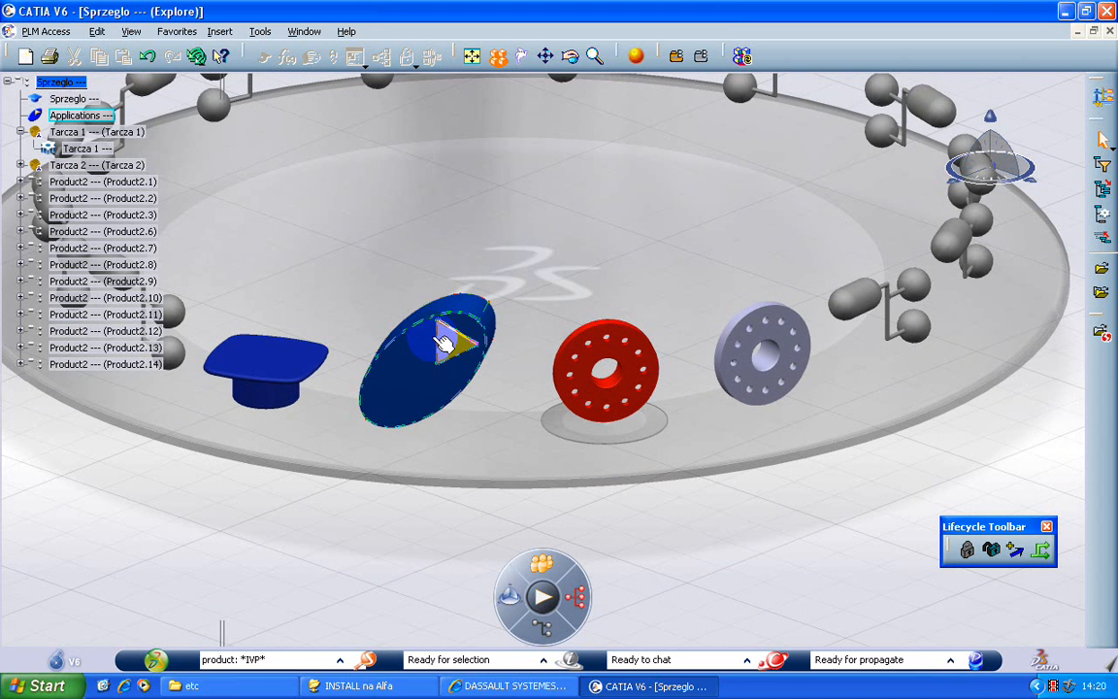
middle_click_drag(443, 342, 488, 376)
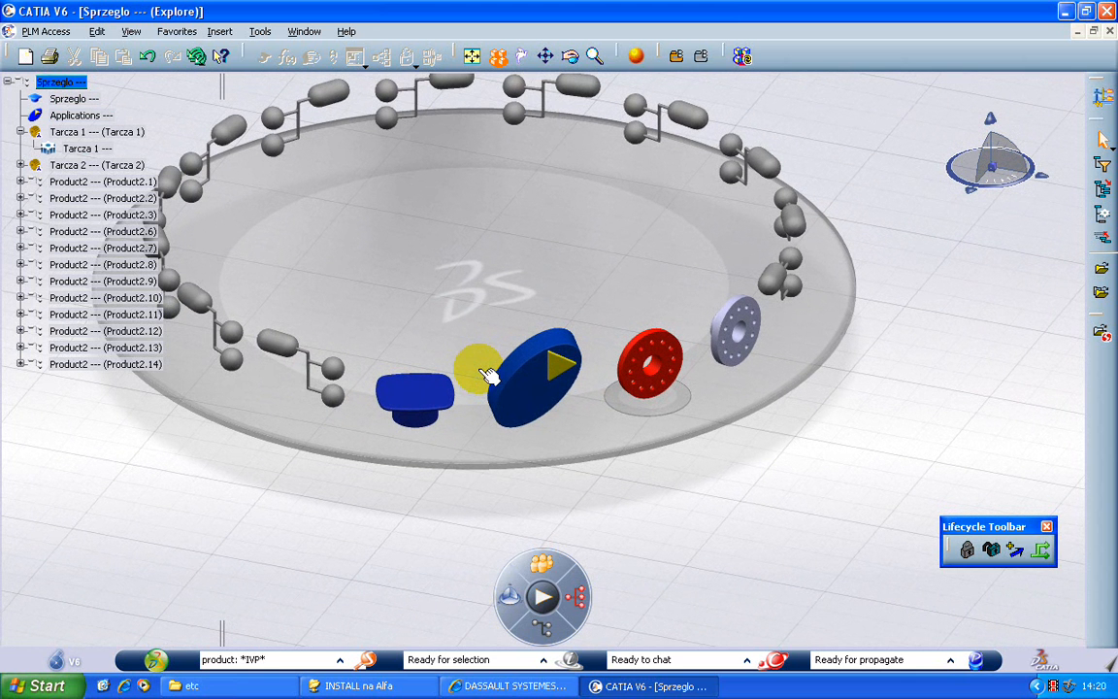
Save the session locally, and select the Applications object followed by the red Tarcza 1 representation
key("ctrl+s")
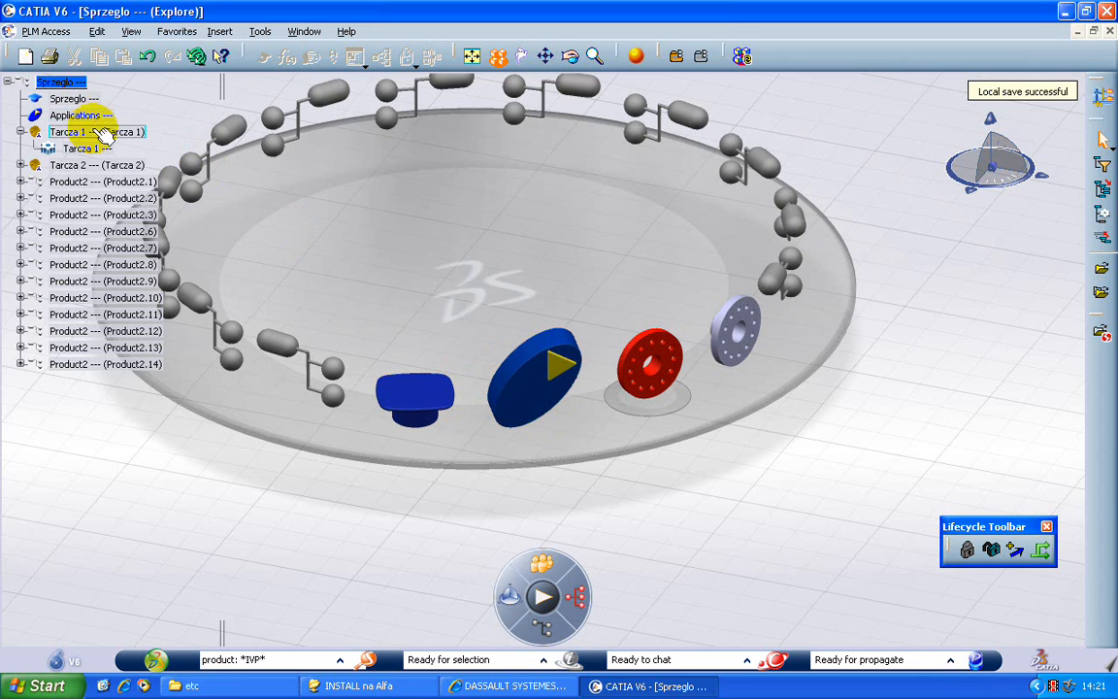
left_click(35, 115)
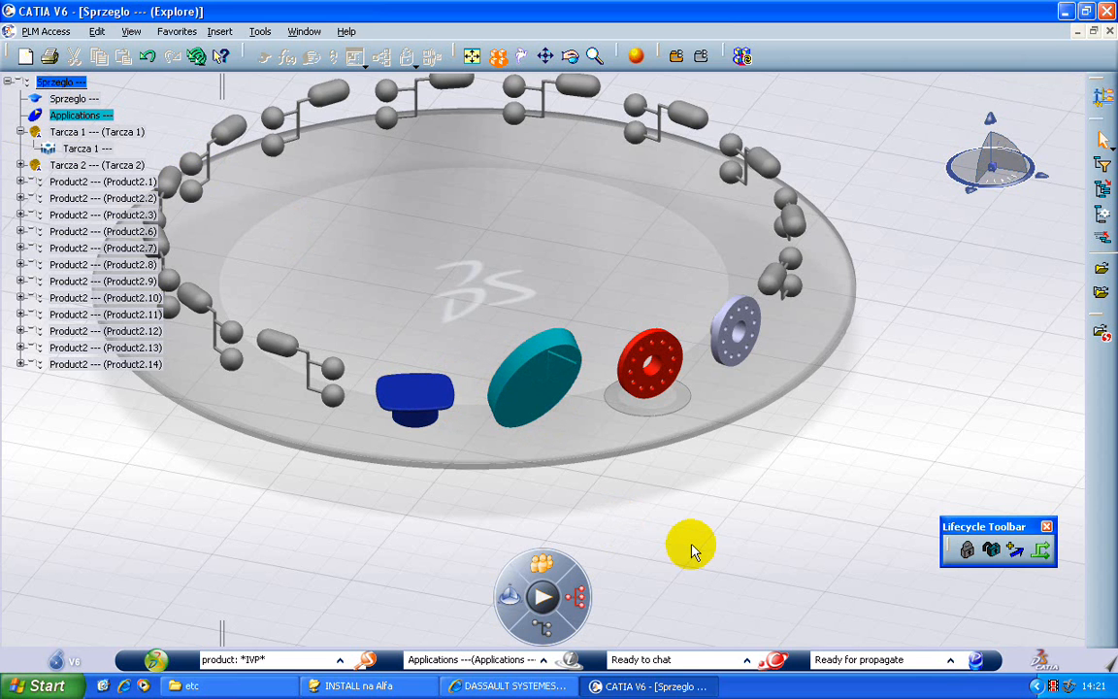
left_click(645, 370)
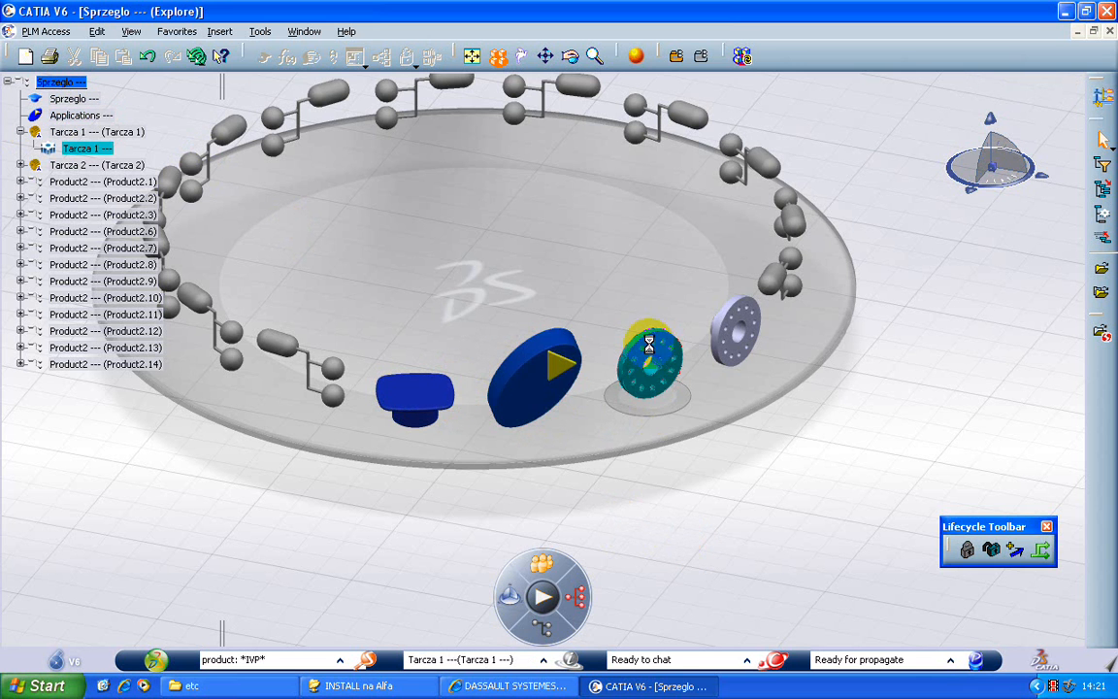
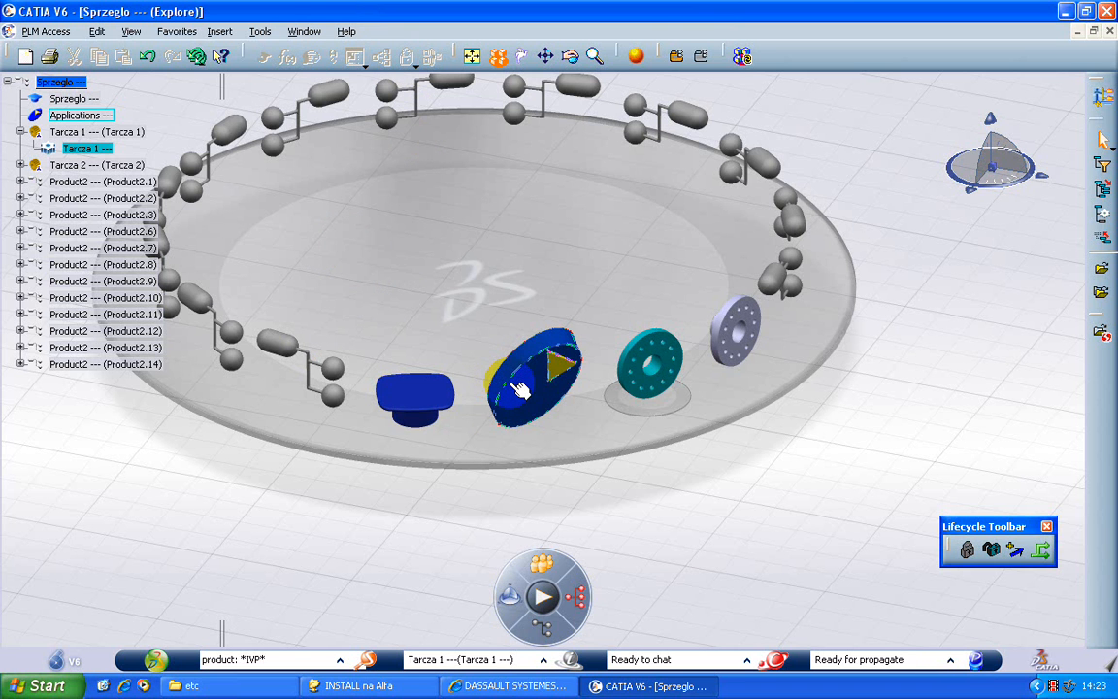
Open the red Tarcza 1 representation in its own design window and return to the Sprzeglo Explore window
right_click(641, 384)
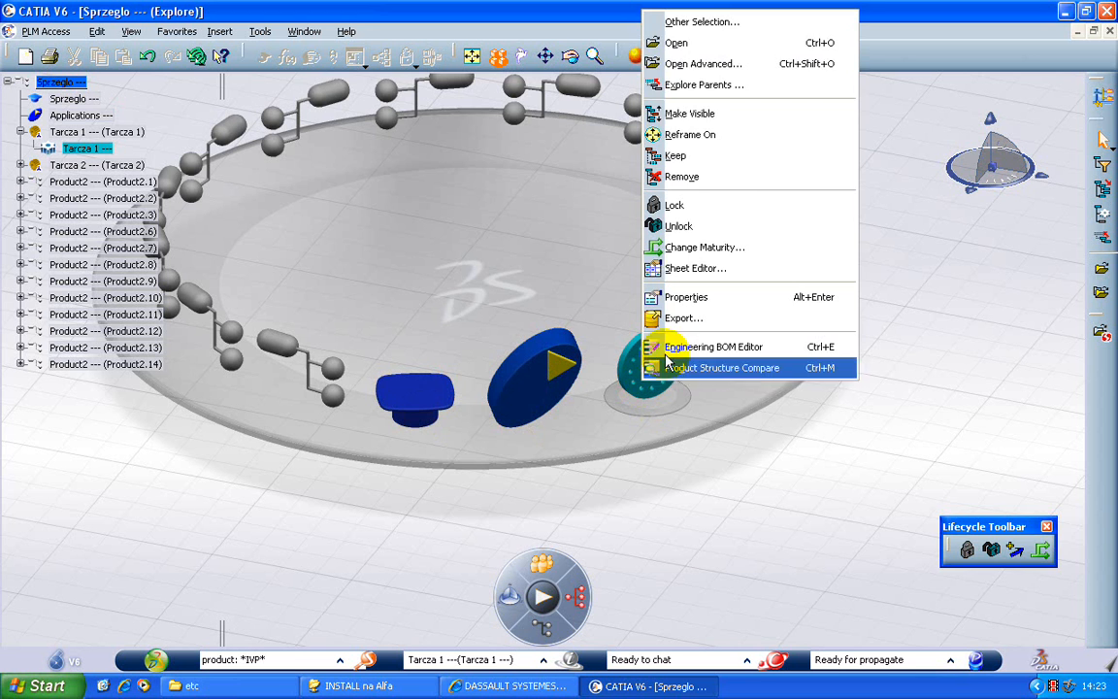
left_click(670, 43)
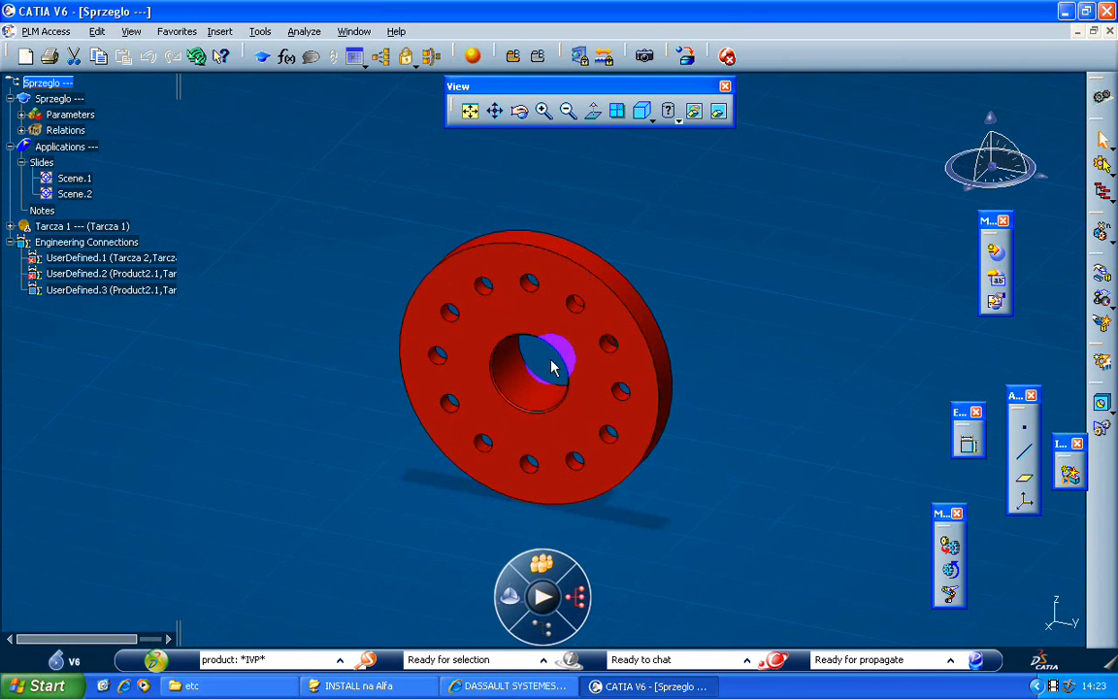
left_click(354, 31)
left_click(404, 207)
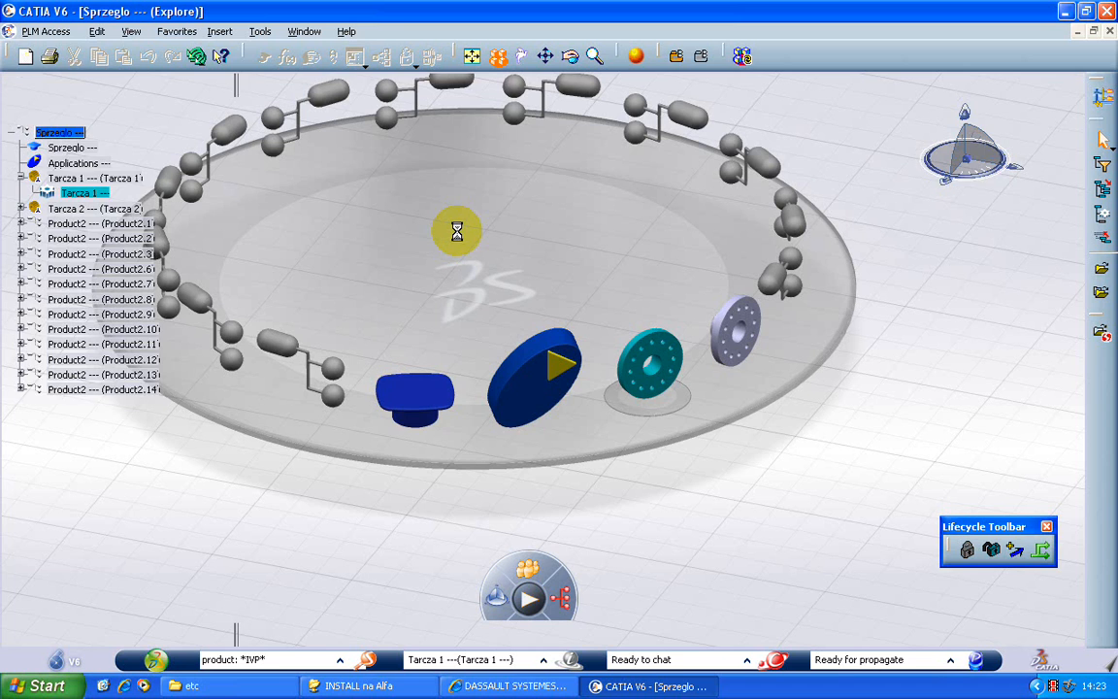
Open Tarcza 2 with Open Advanced, using visible expanded children and 3D Shape representations, and examine it together with Tarcza 1
right_click(747, 356)
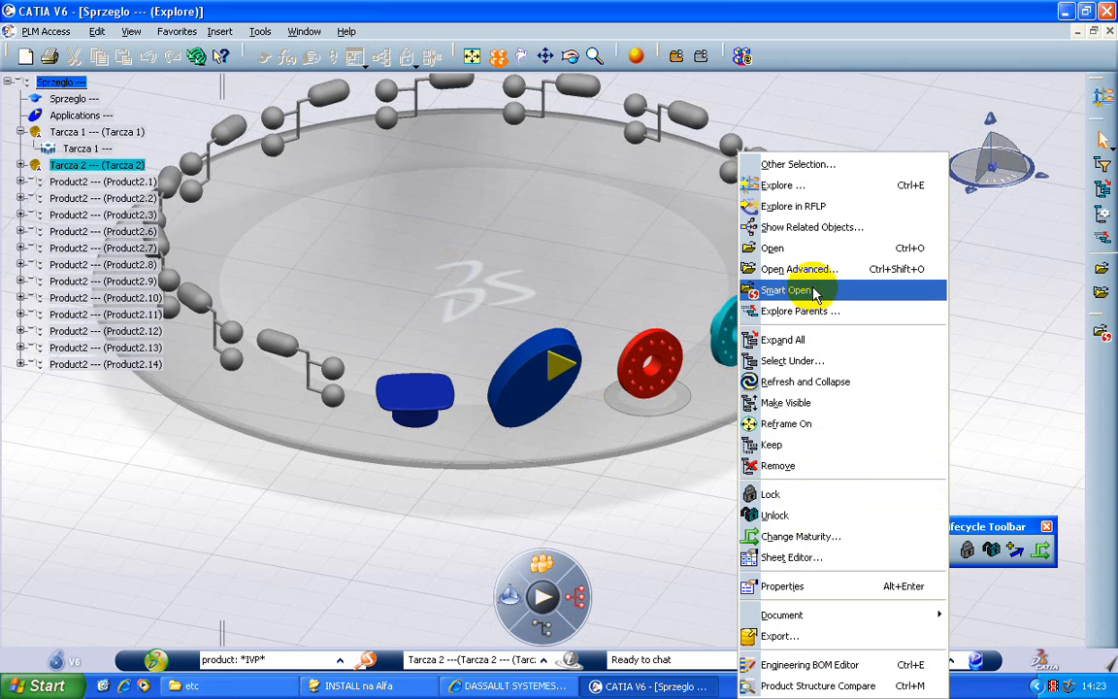
left_click(813, 268)
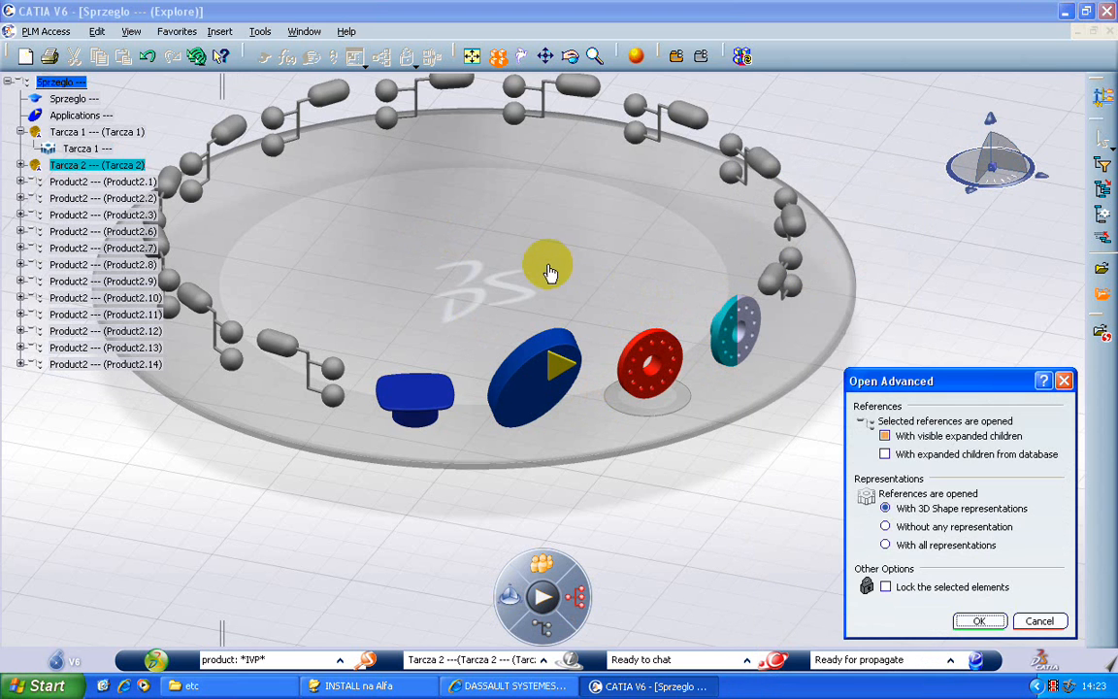
left_click_drag(860, 380, 436, 229)
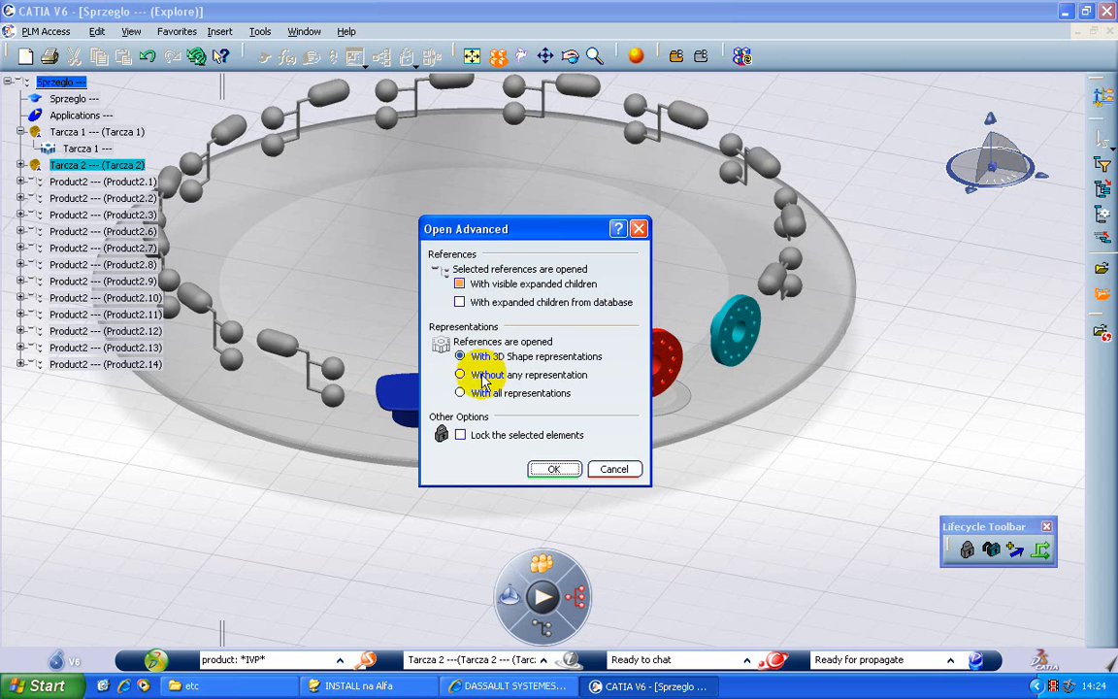
left_click(465, 304)
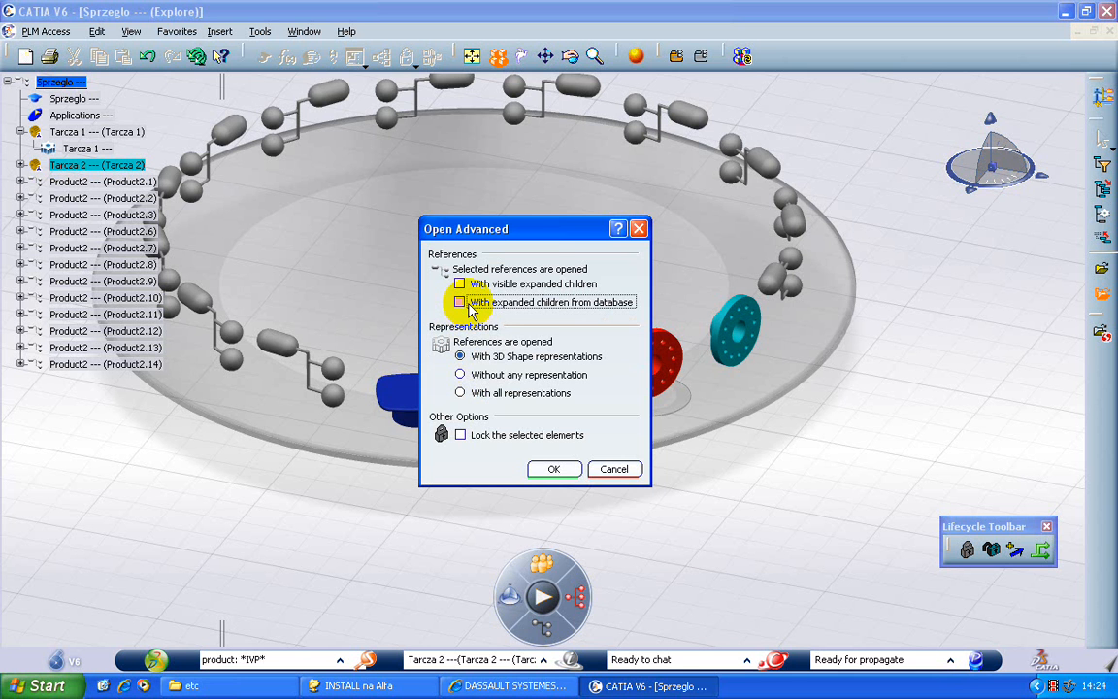
left_click_drag(486, 229, 659, 306)
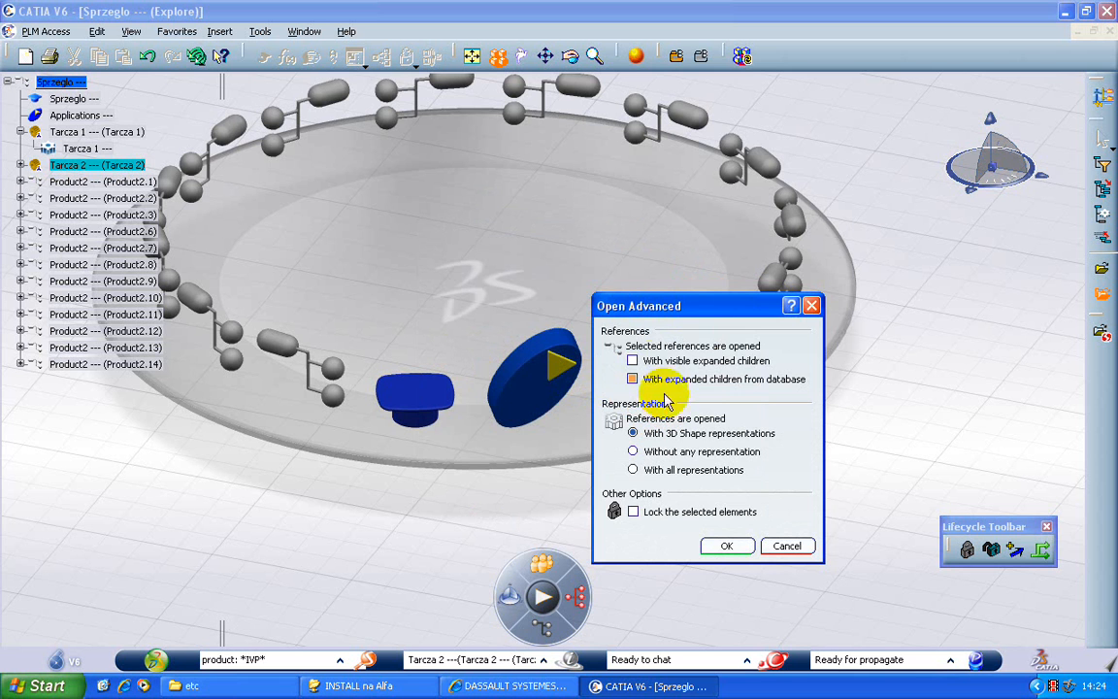
left_click(656, 362)
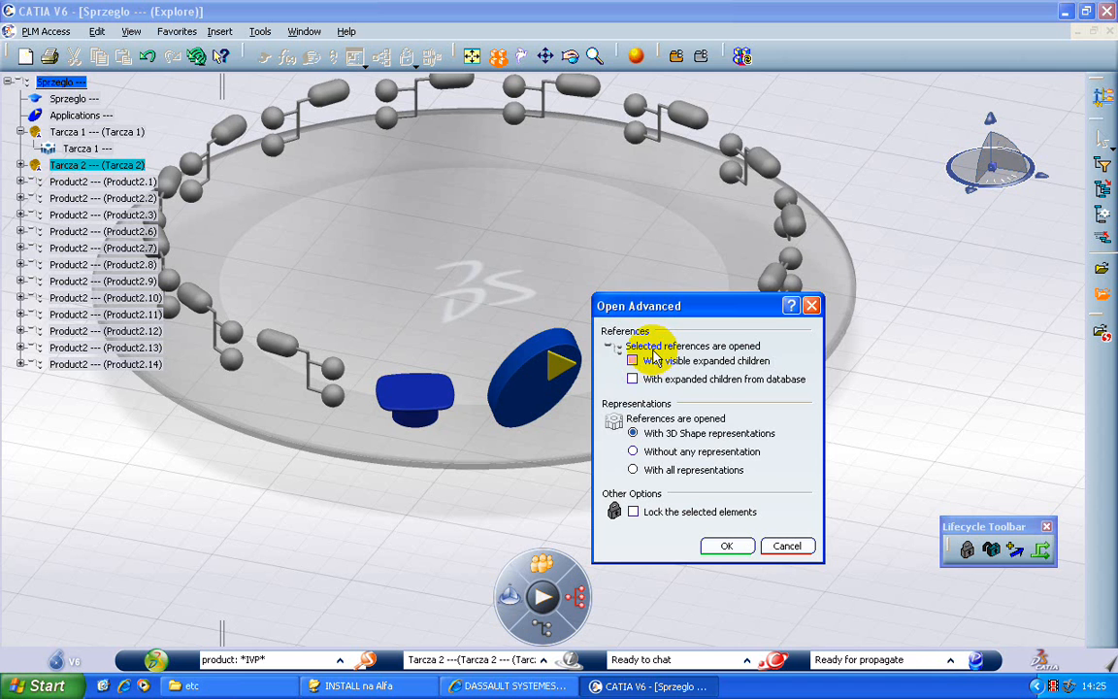
left_click(655, 359)
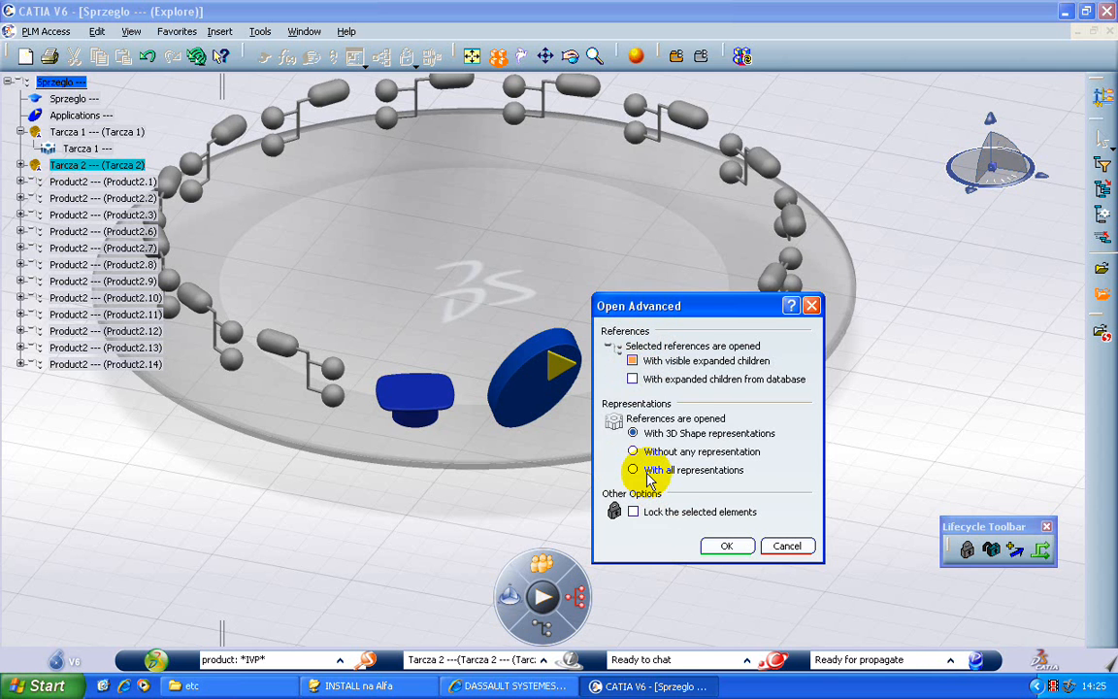
left_click(634, 469)
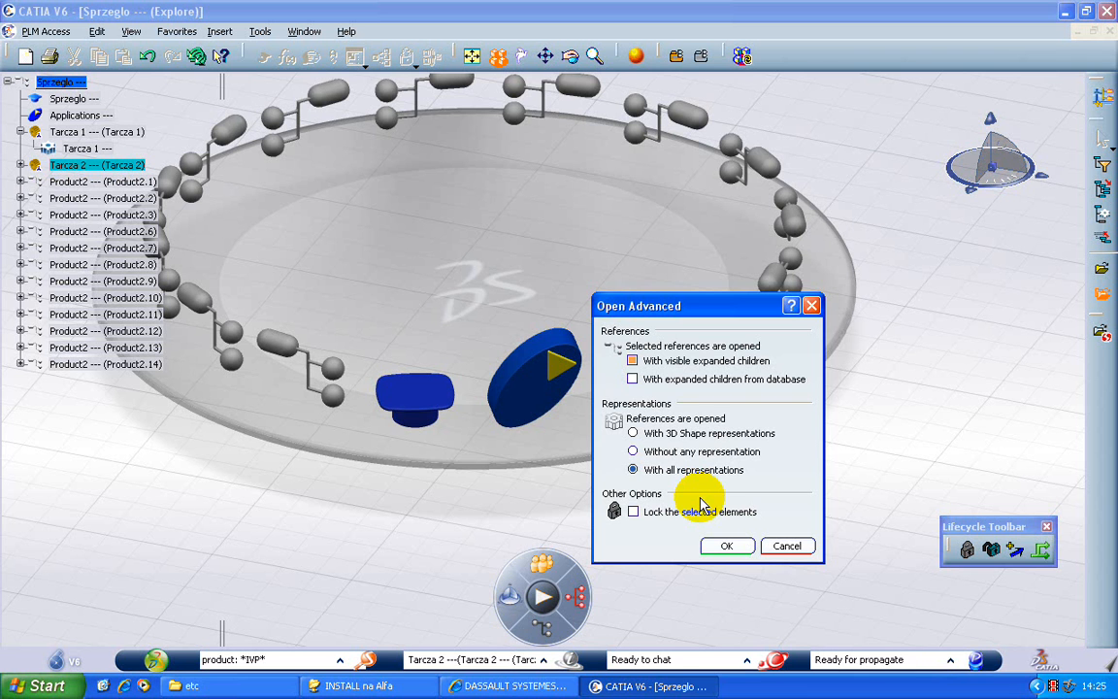
left_click(643, 432)
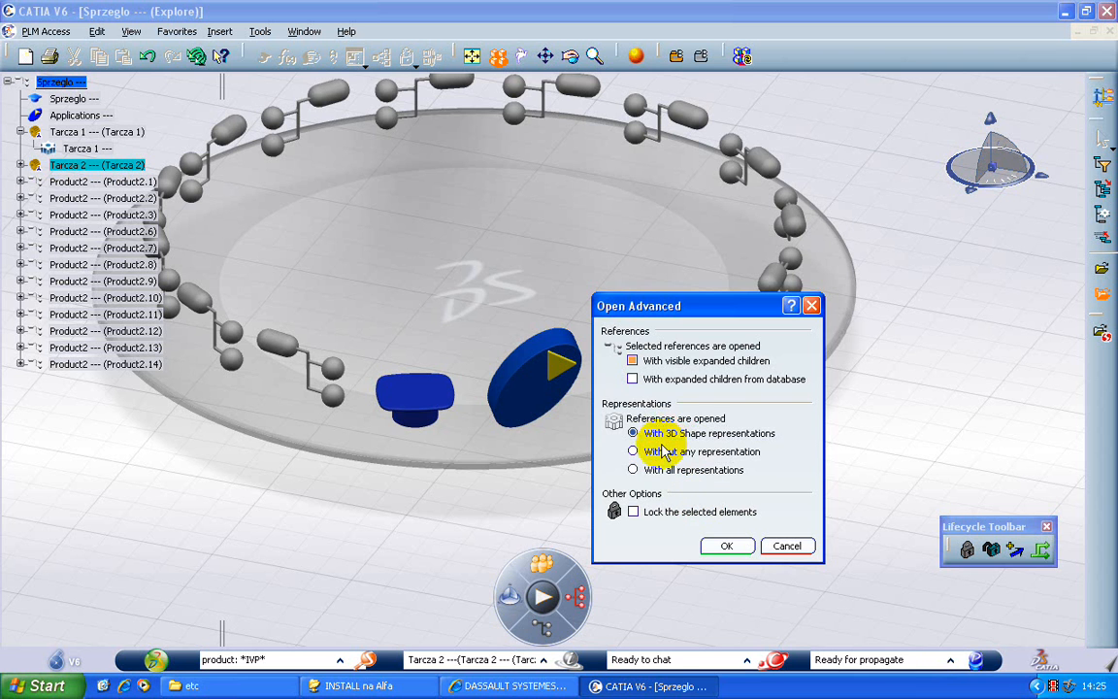
left_click(726, 546)
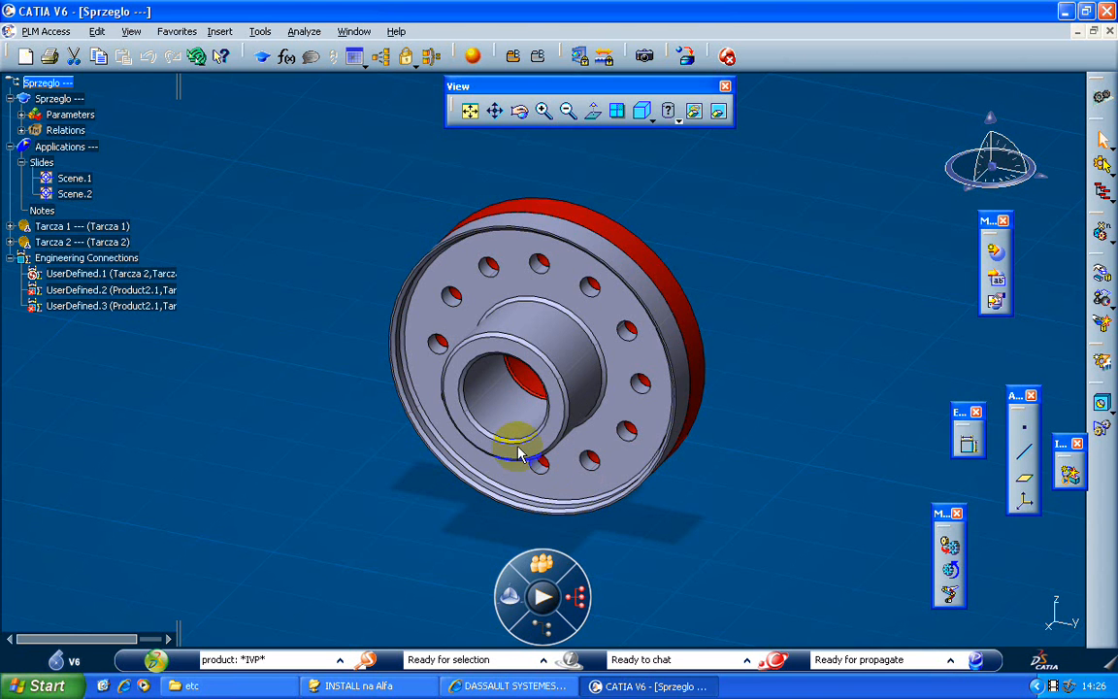
middle_click_drag(519, 454, 495, 364)
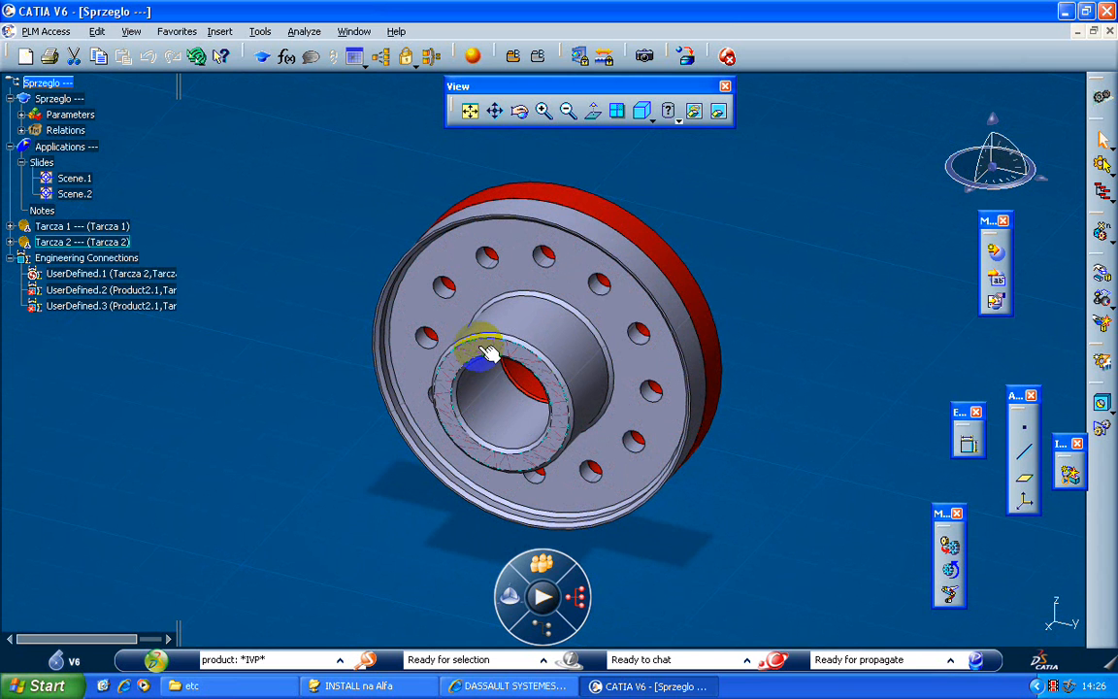
Switch from the partial model through the Explore window to Sprzeglo:2 and examine the complete coupling with its bolts
left_click(355, 31)
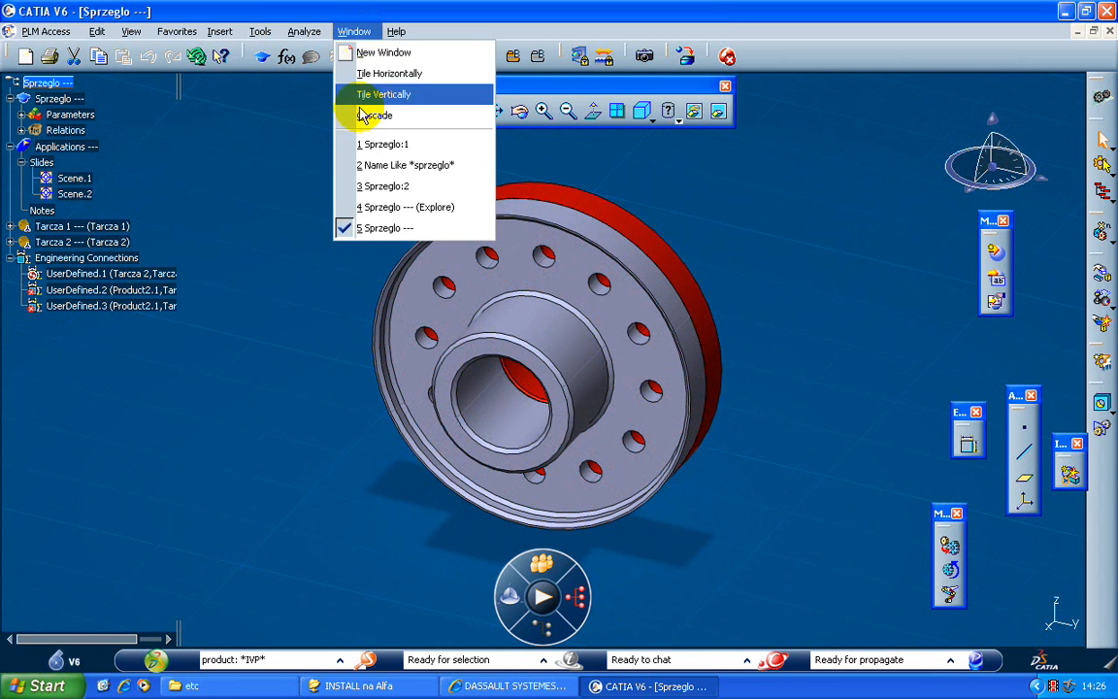
left_click(388, 207)
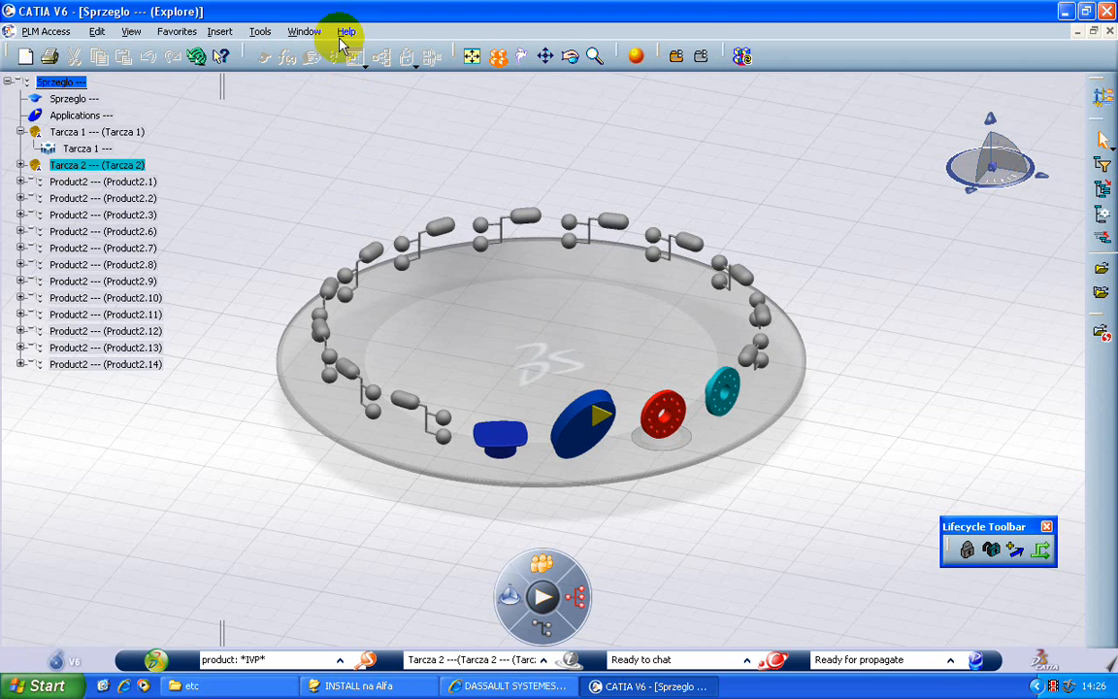
left_click(318, 31)
left_click(327, 165)
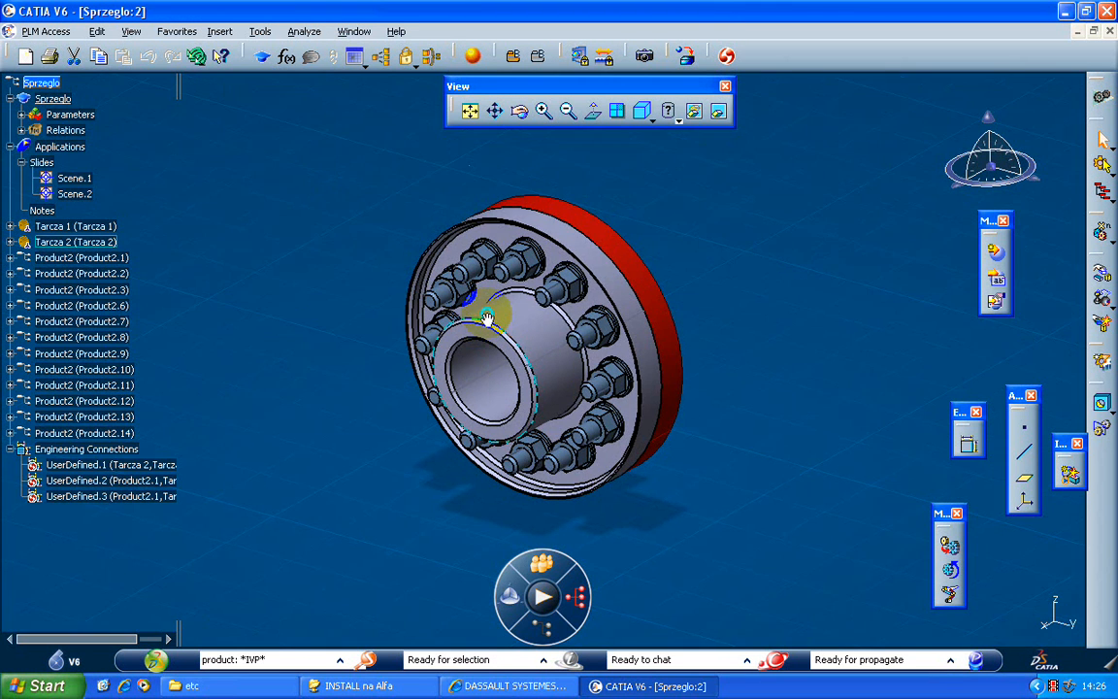
left_click(353, 31)
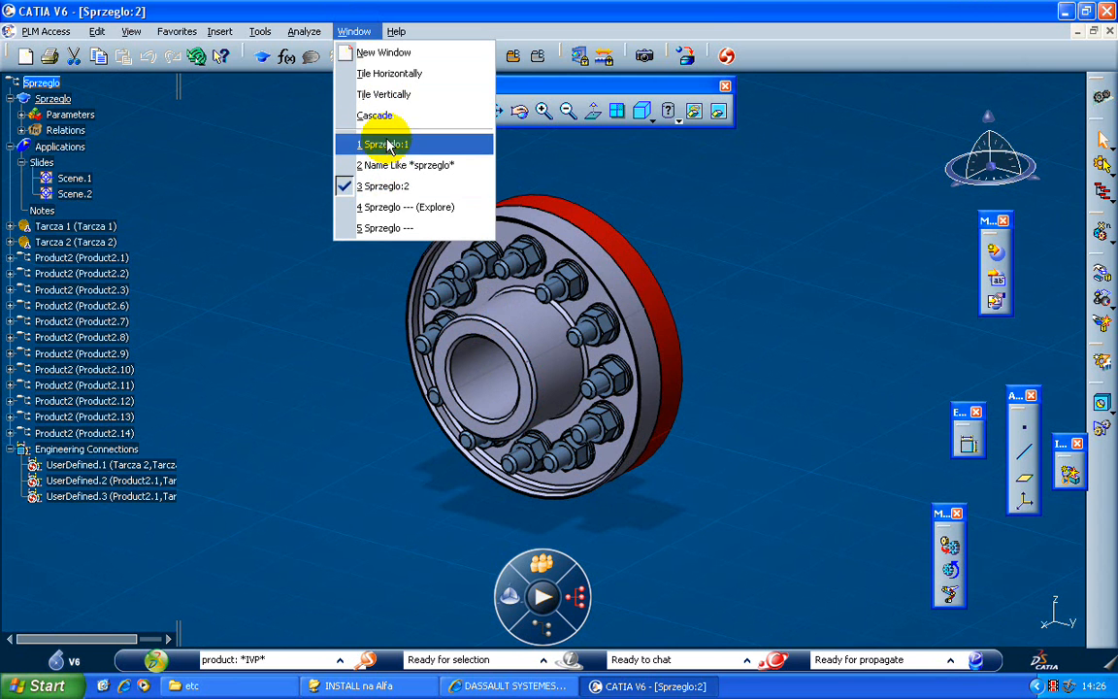
left_click(437, 325)
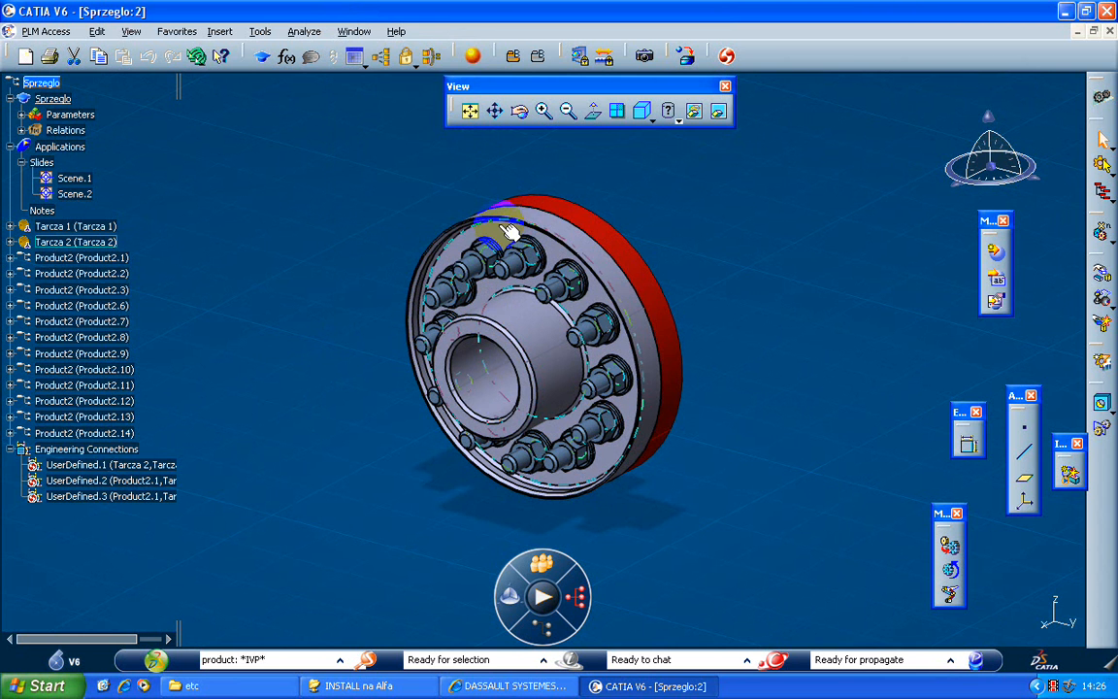
middle_click_drag(507, 300, 415, 263)
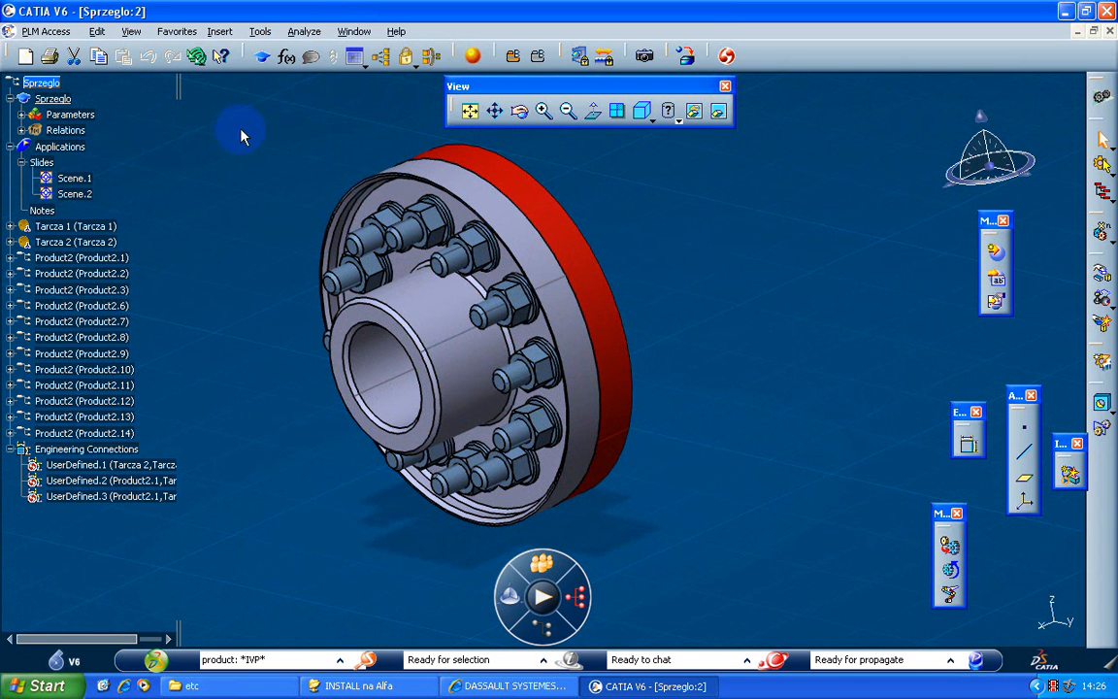
Bring up the Sprzeglo --- window holding only the two discs, close it and return to the Explore window
left_click(358, 35)
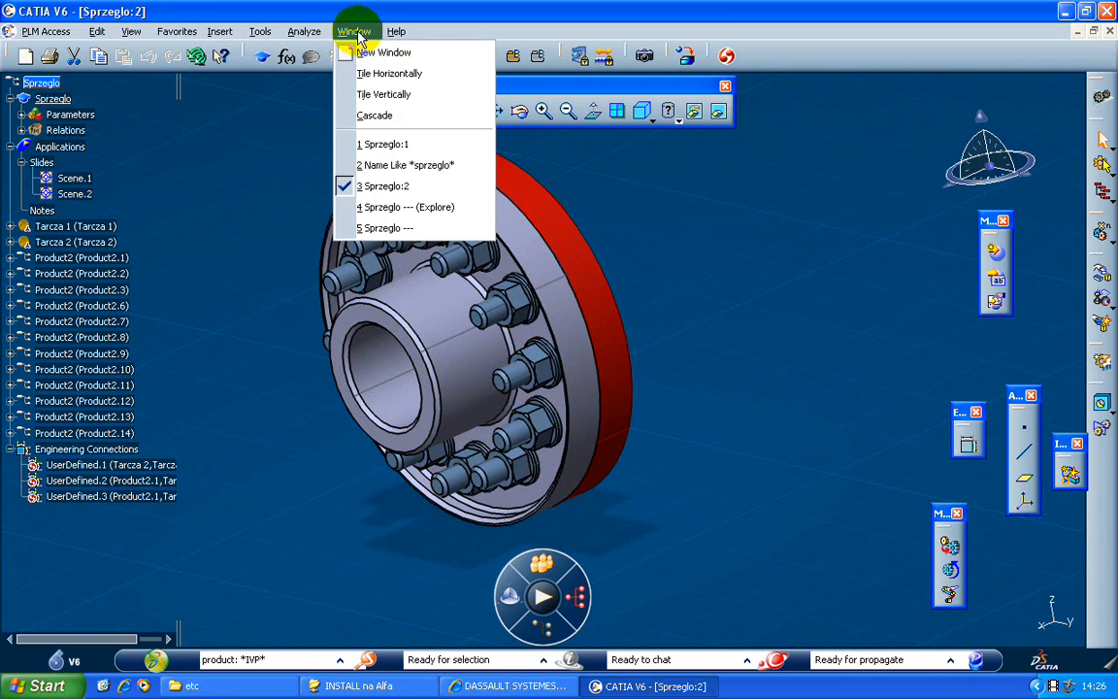
left_click(386, 206)
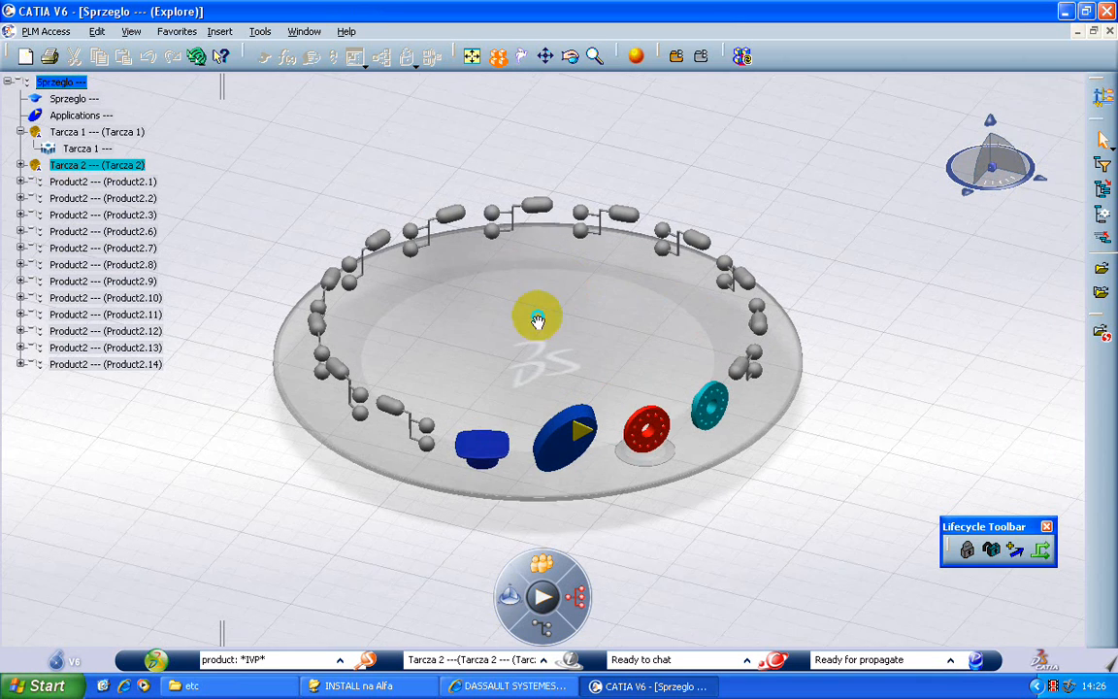
left_click(305, 32)
left_click(355, 196)
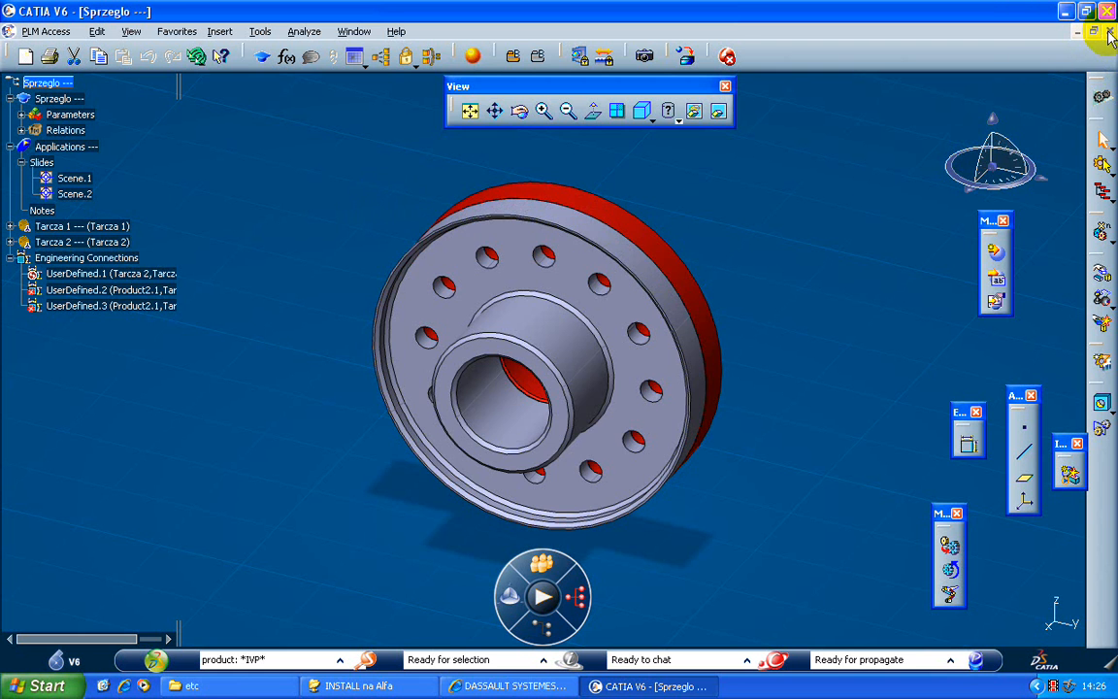
key("ctrl+Tab")
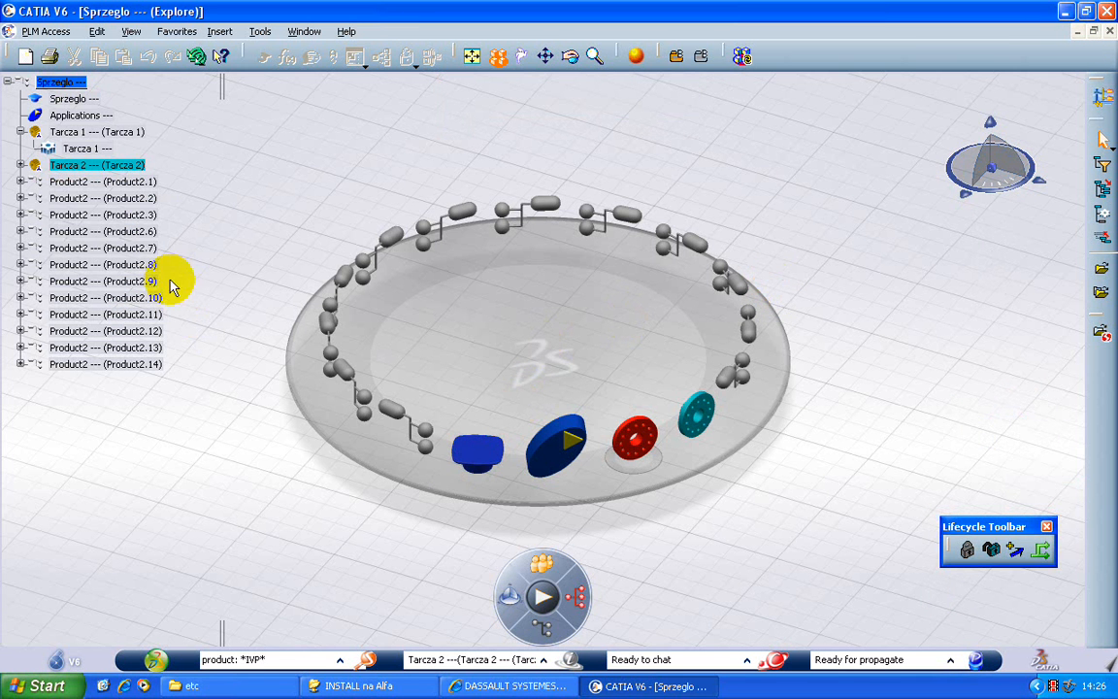
Open only the red Tarcza 1 representation from the Explore window and view the disc at closer range
right_click(641, 438)
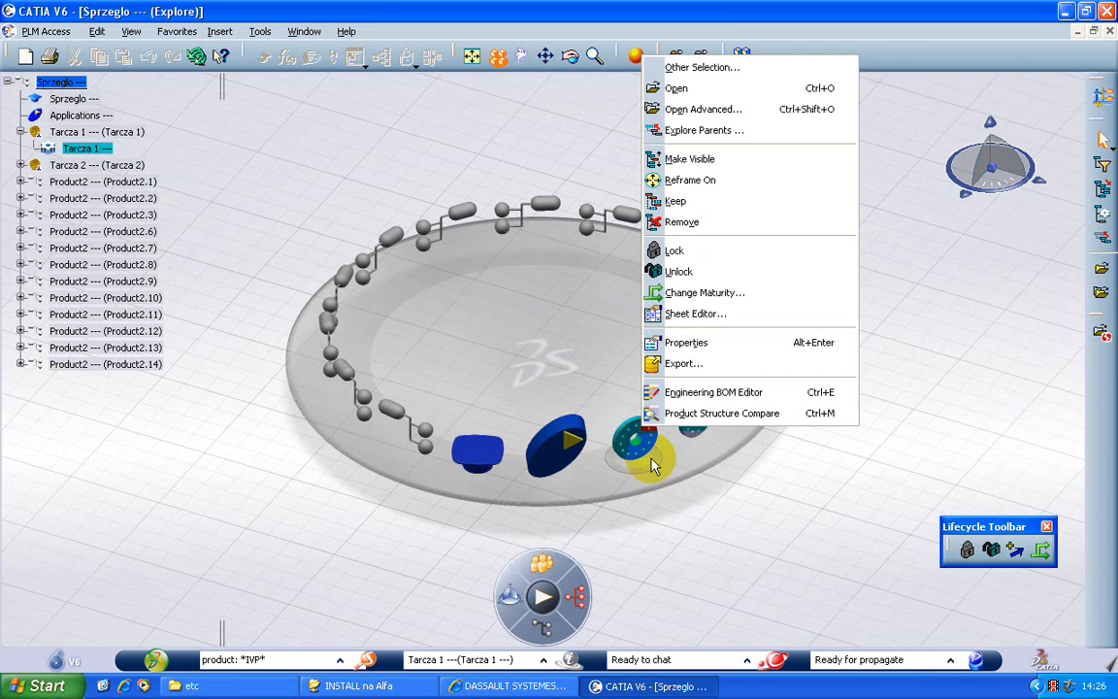
left_click(659, 88)
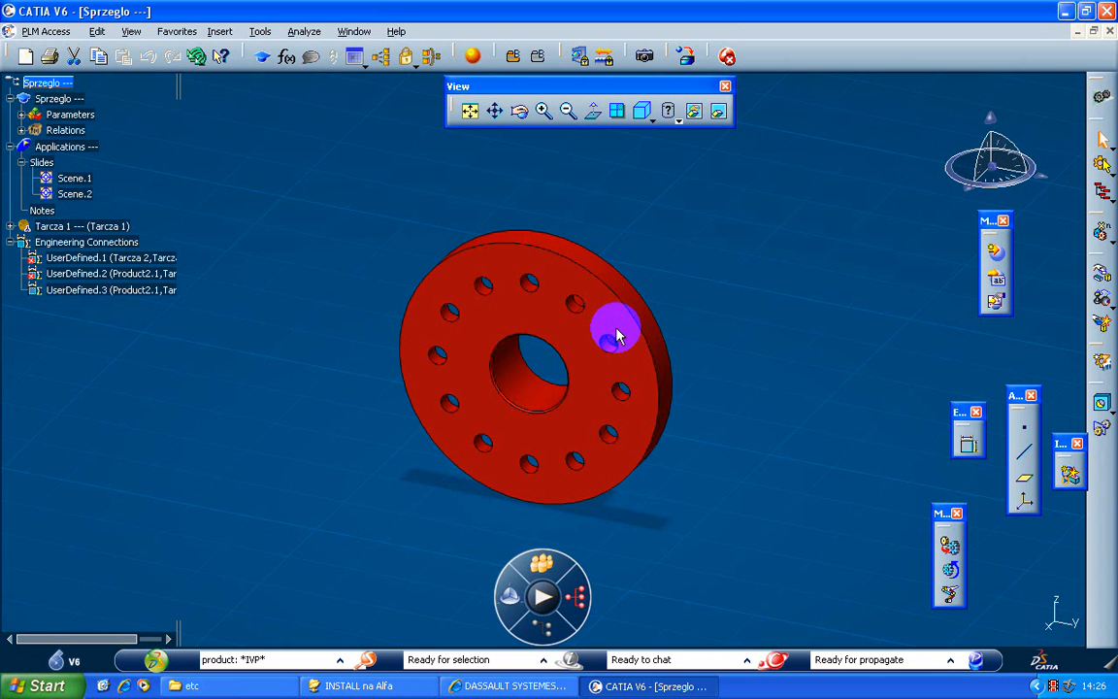
middle_click_drag(617, 336, 522, 273)
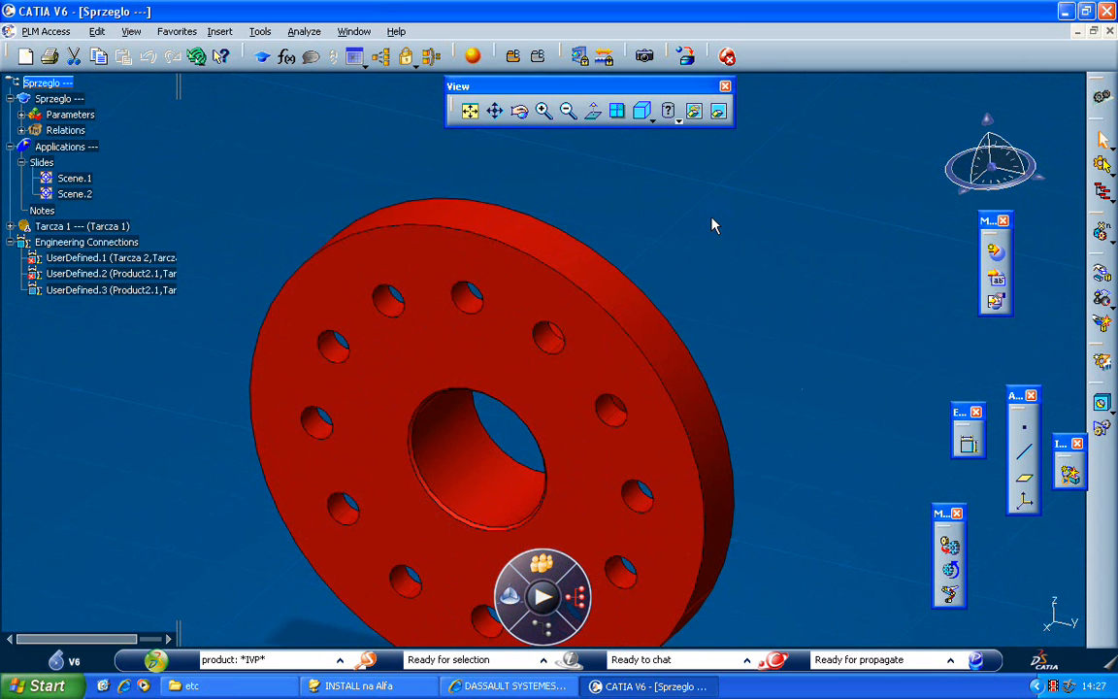
middle_click(591, 467)
Review the object types available for a new object, highlight 3D Part among the favorites, and cancel the creation
left_click(46, 31)
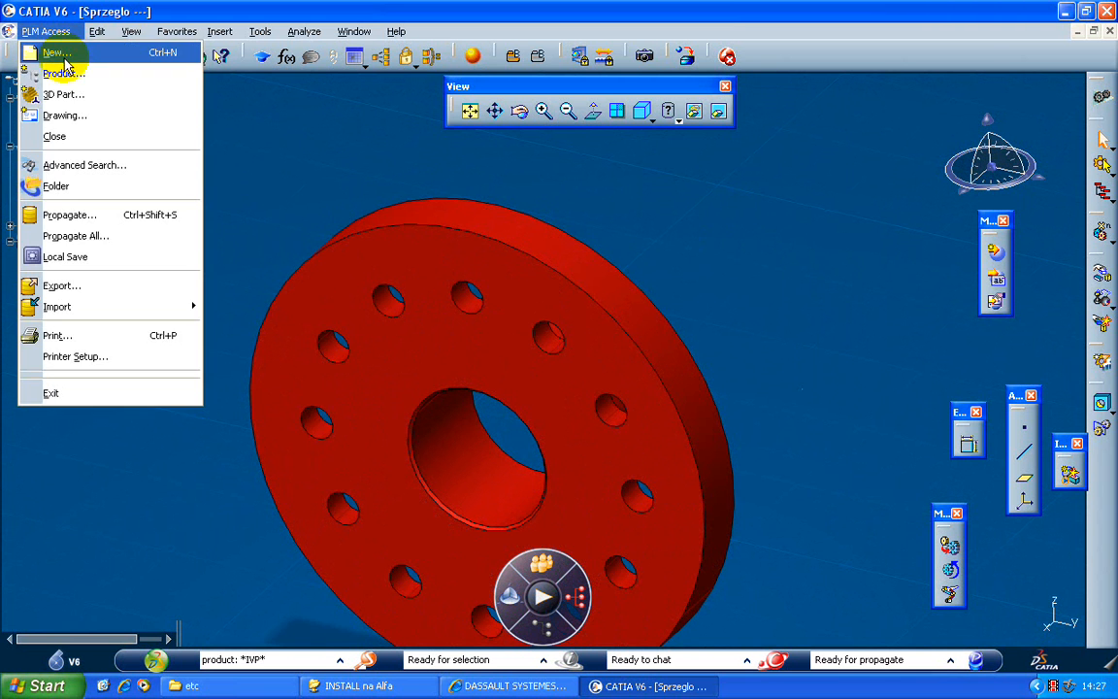
left_click(55, 50)
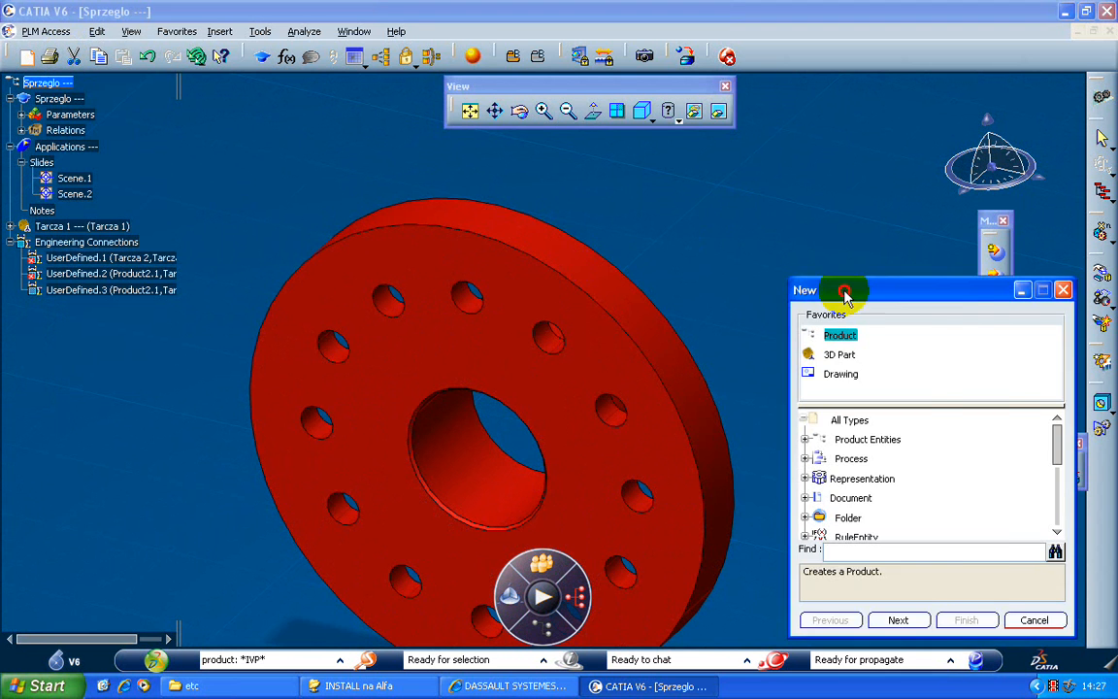
left_click_drag(843, 289, 462, 189)
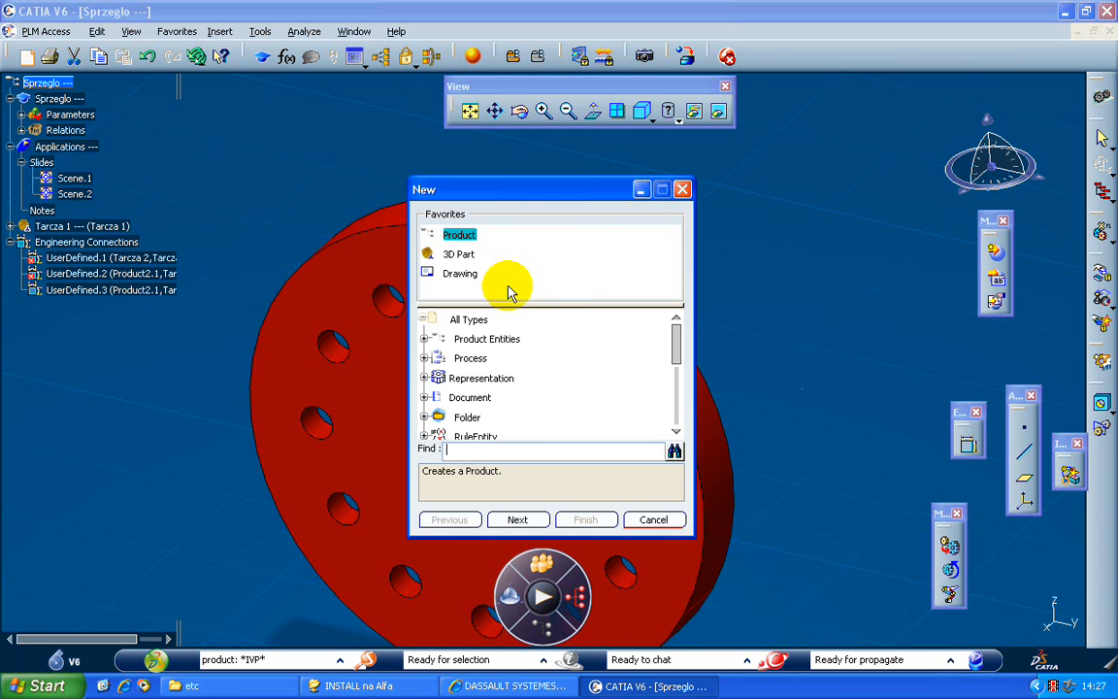
left_click(459, 253)
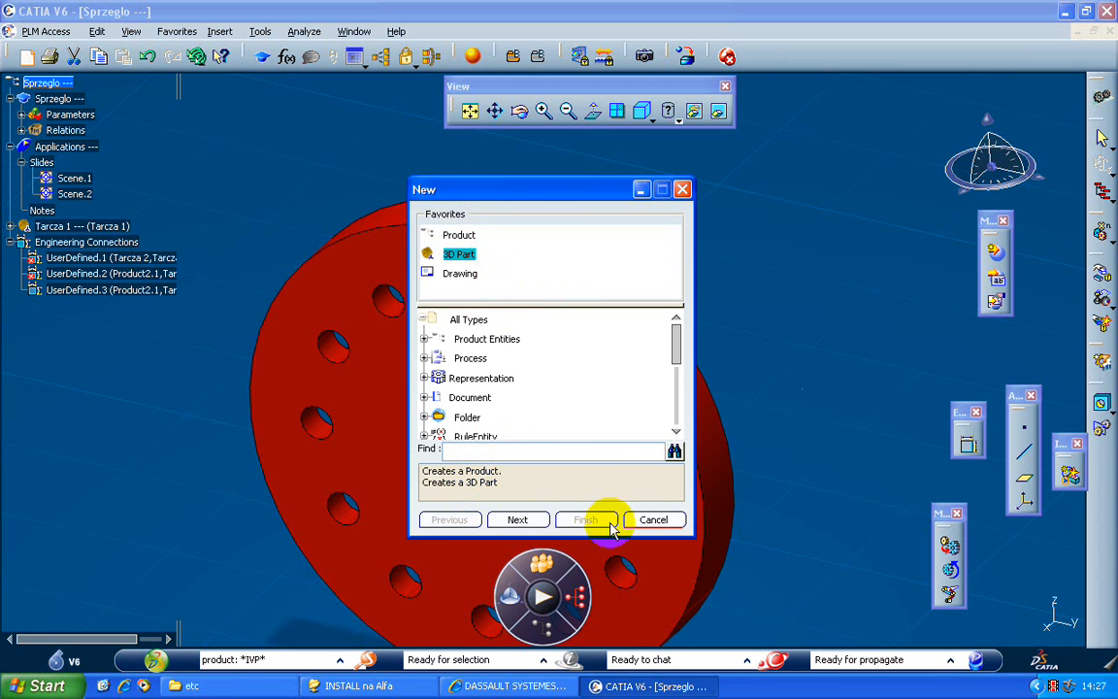
left_click(656, 522)
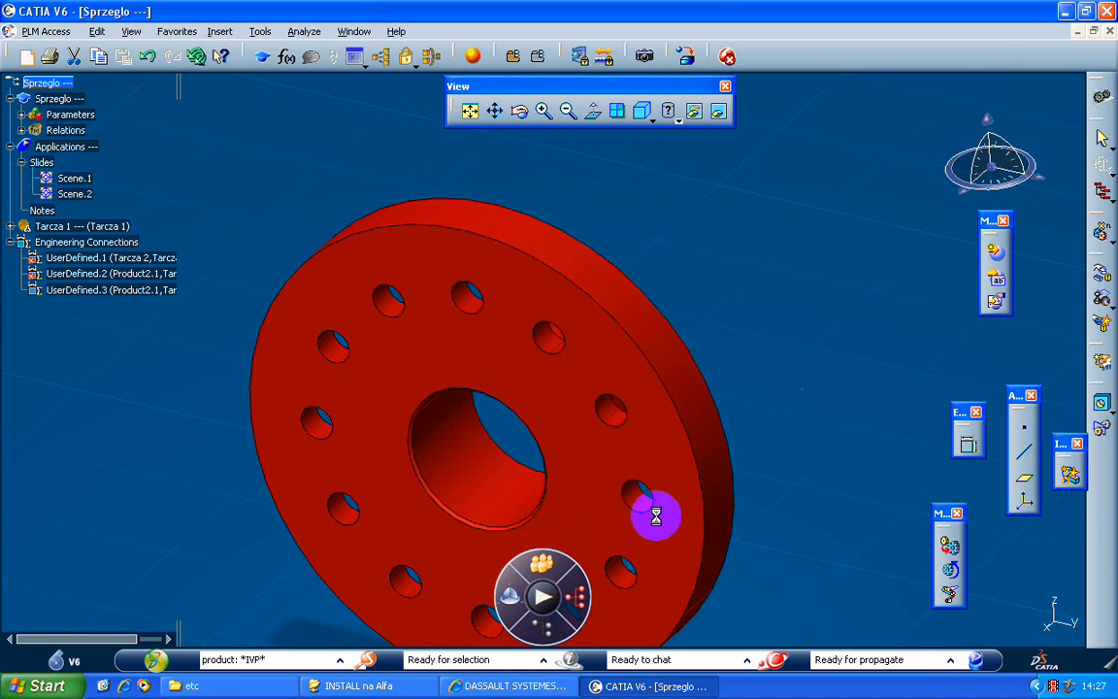
Examine the whole red Tarcza 1 disc, including its central bore and surrounding bolt holes
left_click(679, 564)
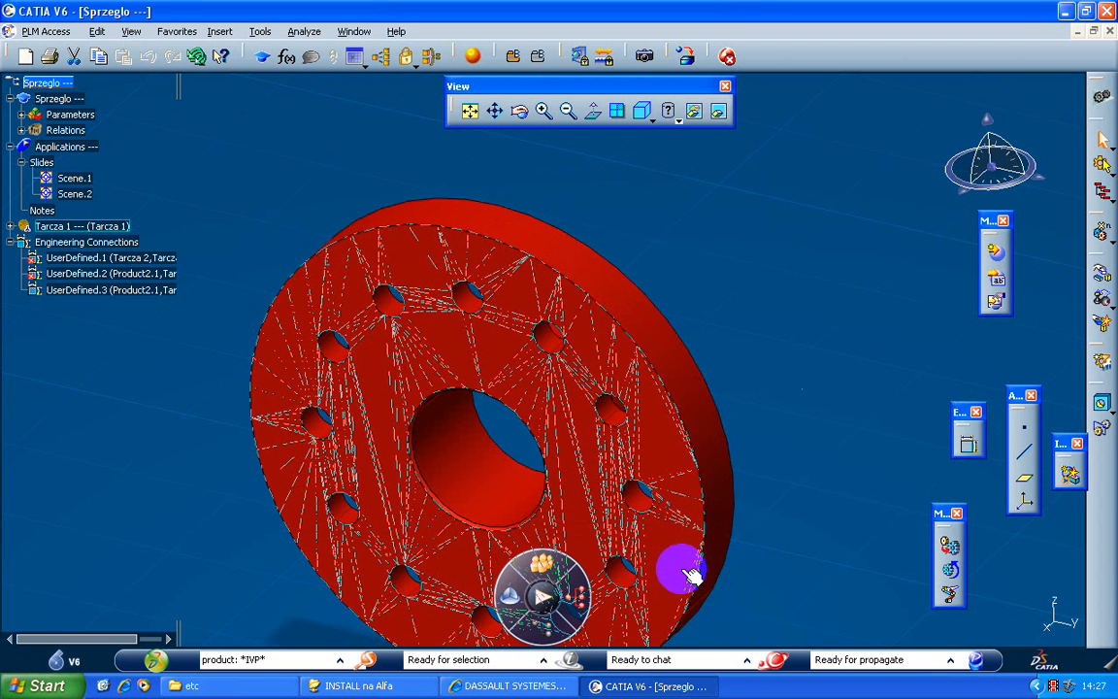
left_click_drag(685, 572, 485, 412)
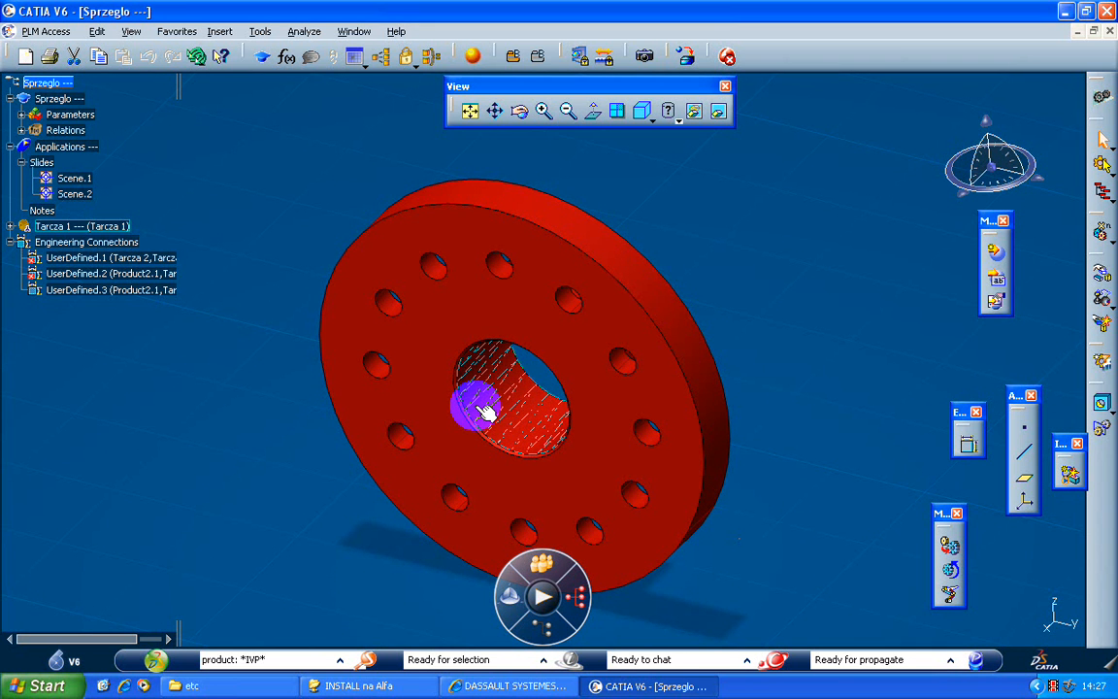
left_click_drag(485, 412, 483, 411)
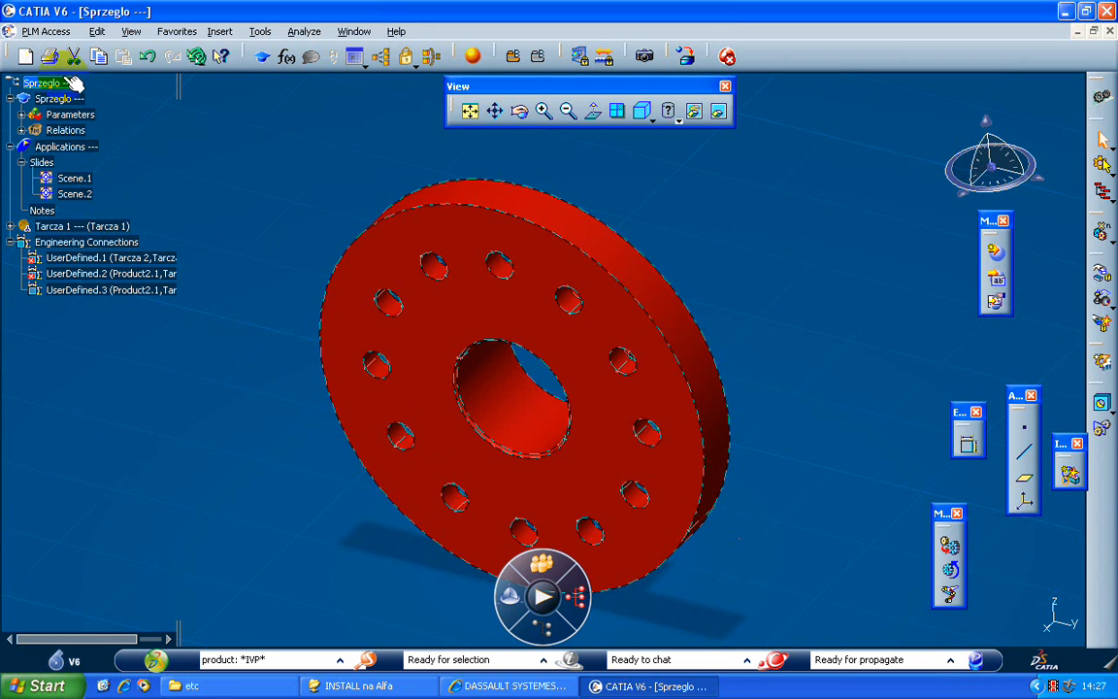
left_click(27, 55)
left_click(450, 255)
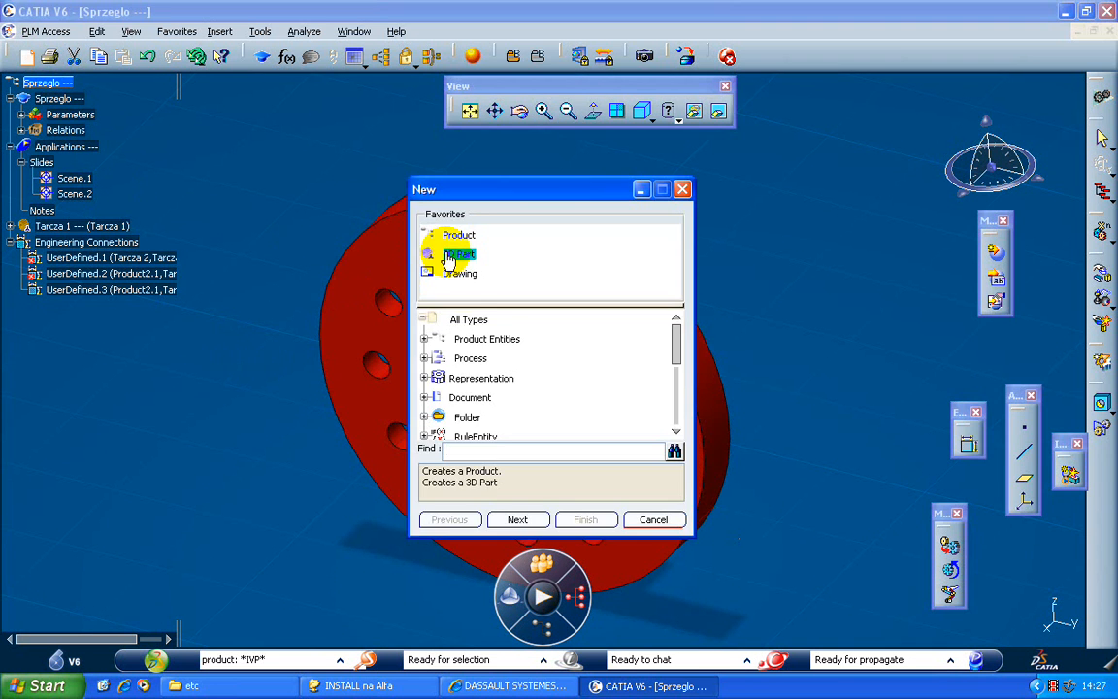
left_click(524, 519)
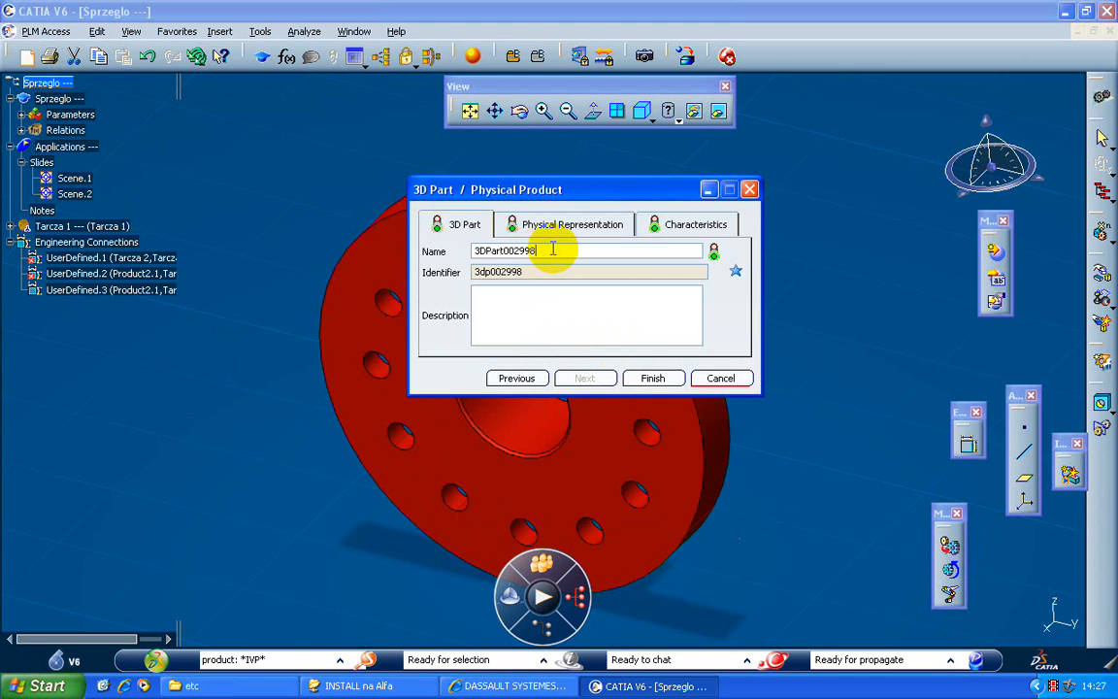
left_click_drag(531, 251, 425, 250)
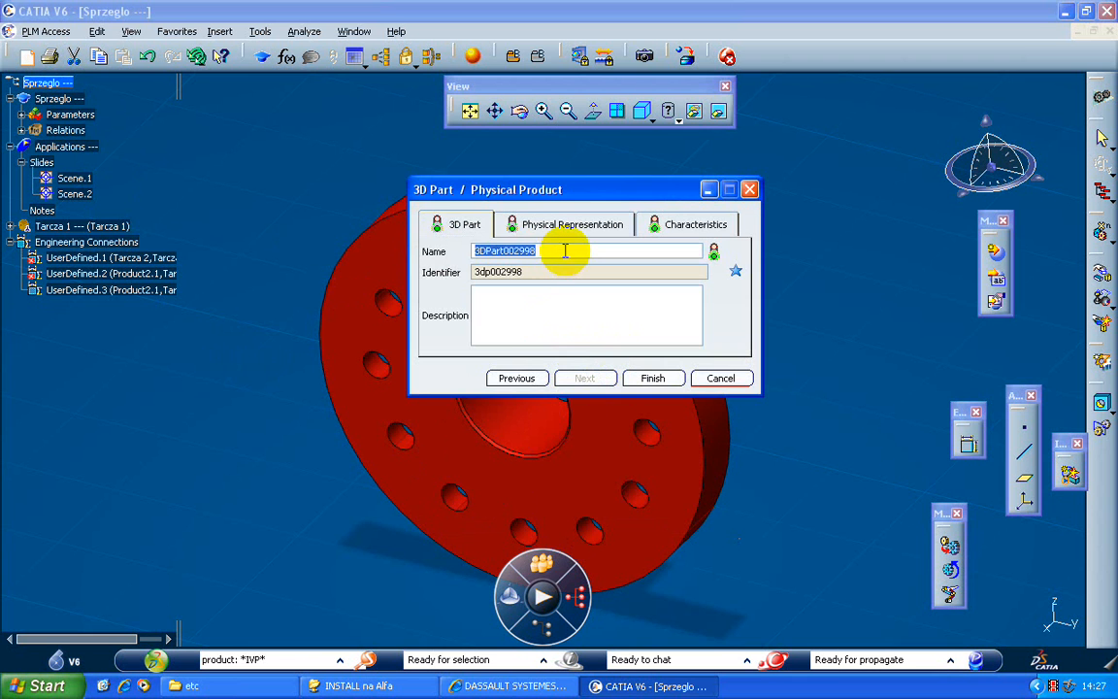
type("vfgdfgdg")
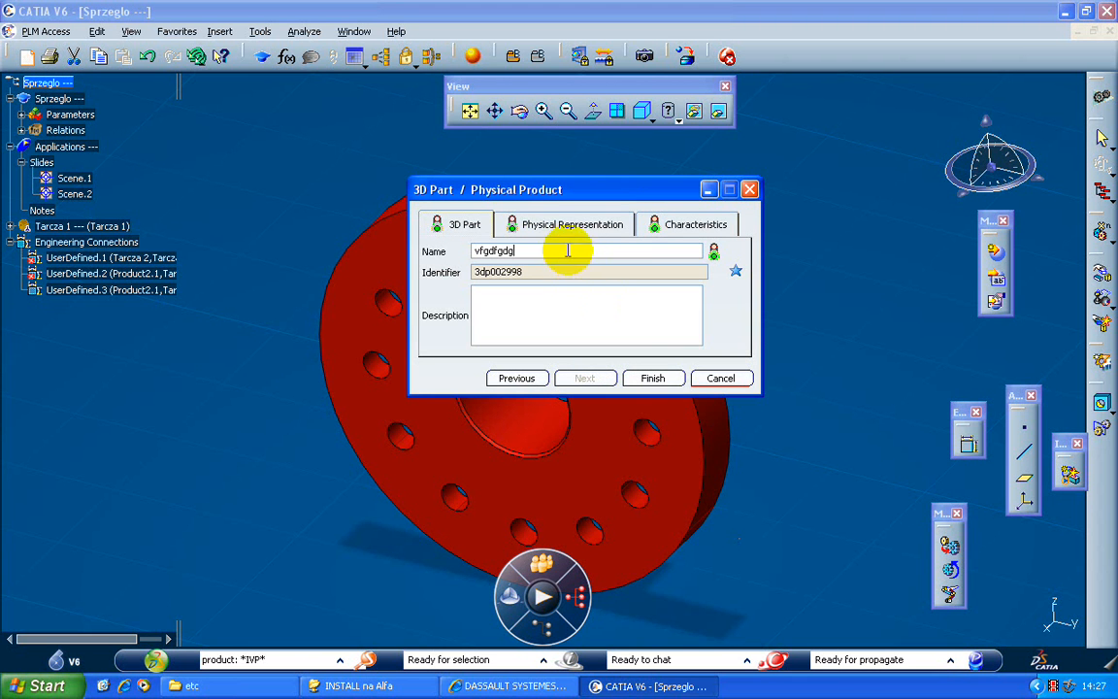
left_click(721, 377)
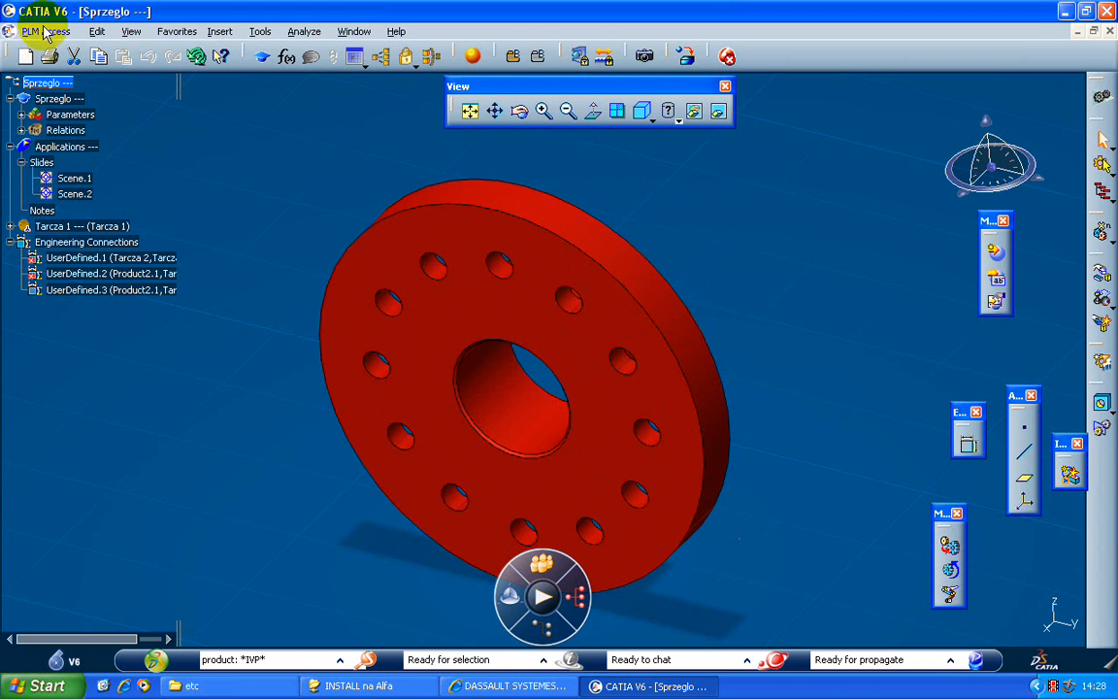
Create a new drawing with the ISO standard and A0 ISO sheet style, then close its window
left_click(24, 55)
left_click(458, 276)
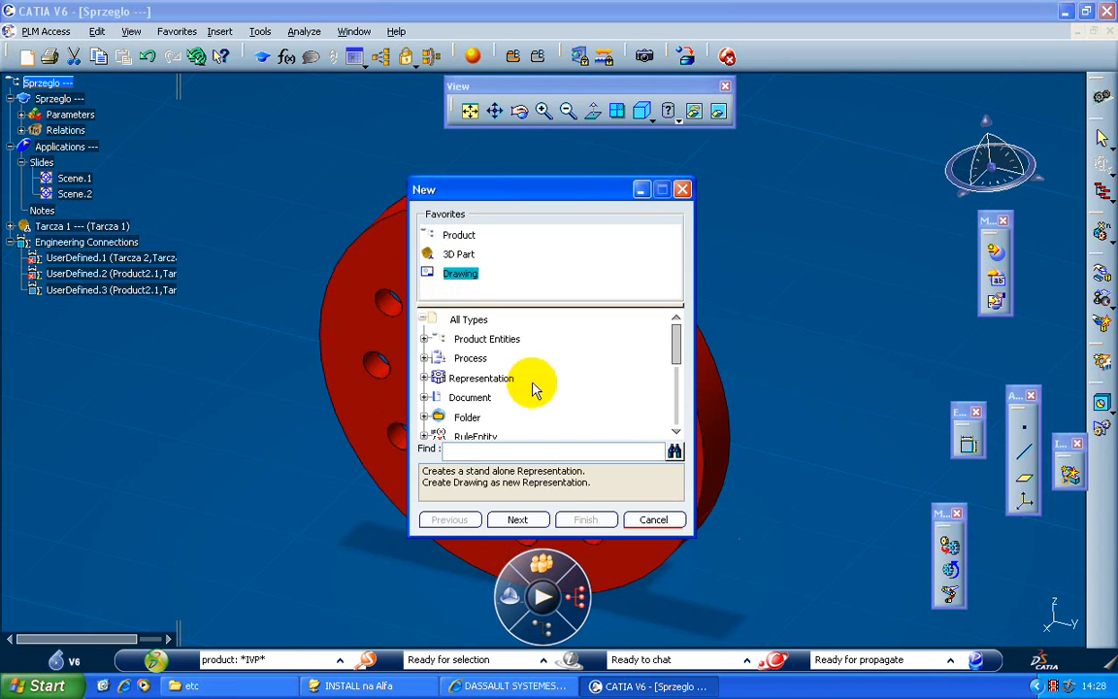
left_click(517, 519)
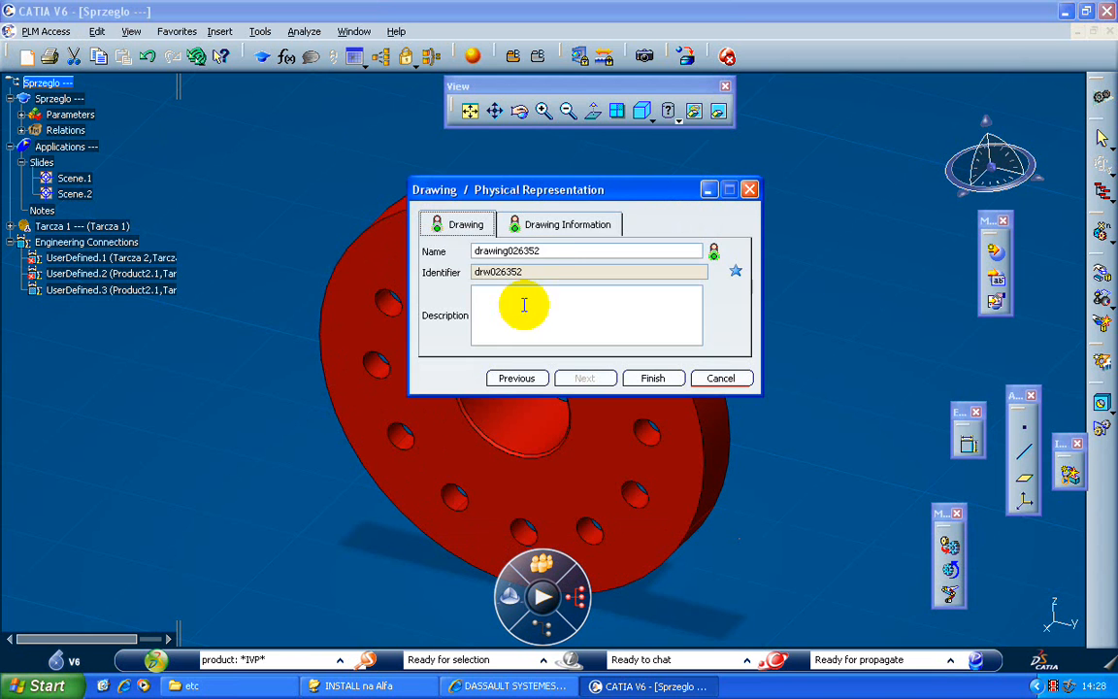
left_click(563, 225)
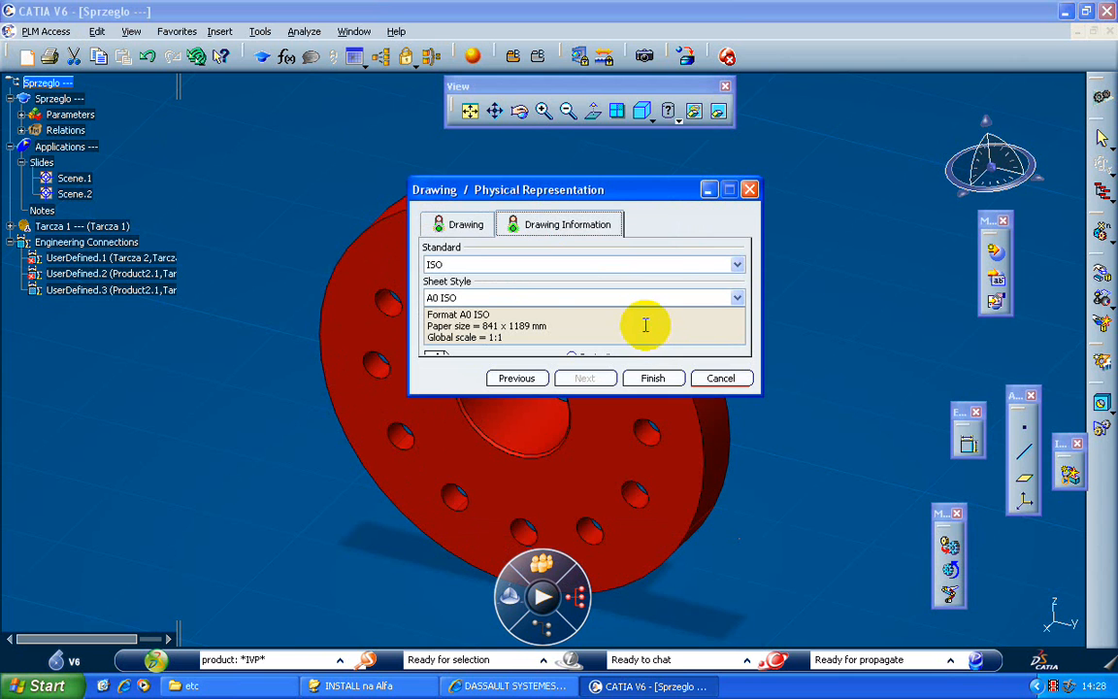
left_click(652, 381)
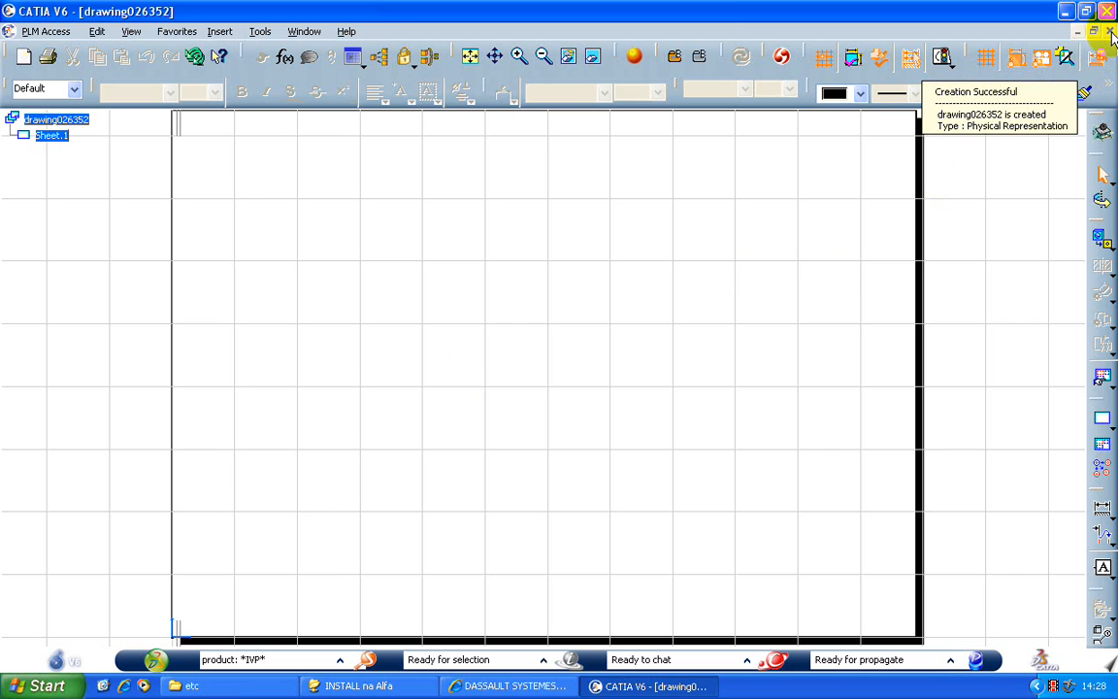
left_click(1109, 31)
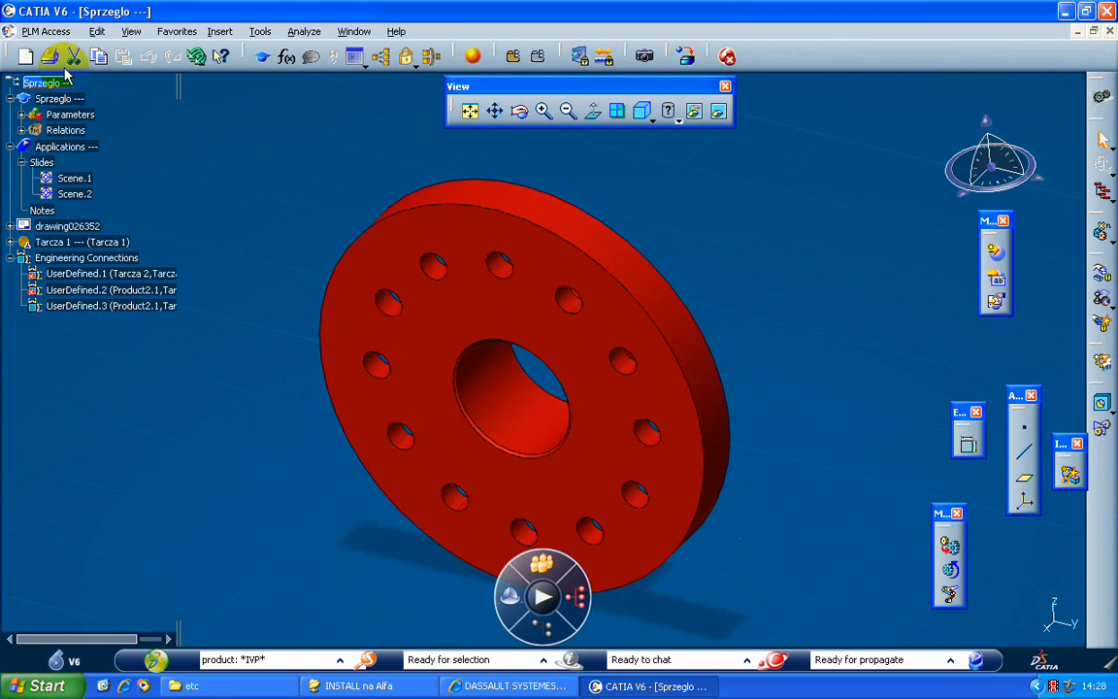
Start creating a new 3D Part and set its name to xcvxvvx
left_click(26, 56)
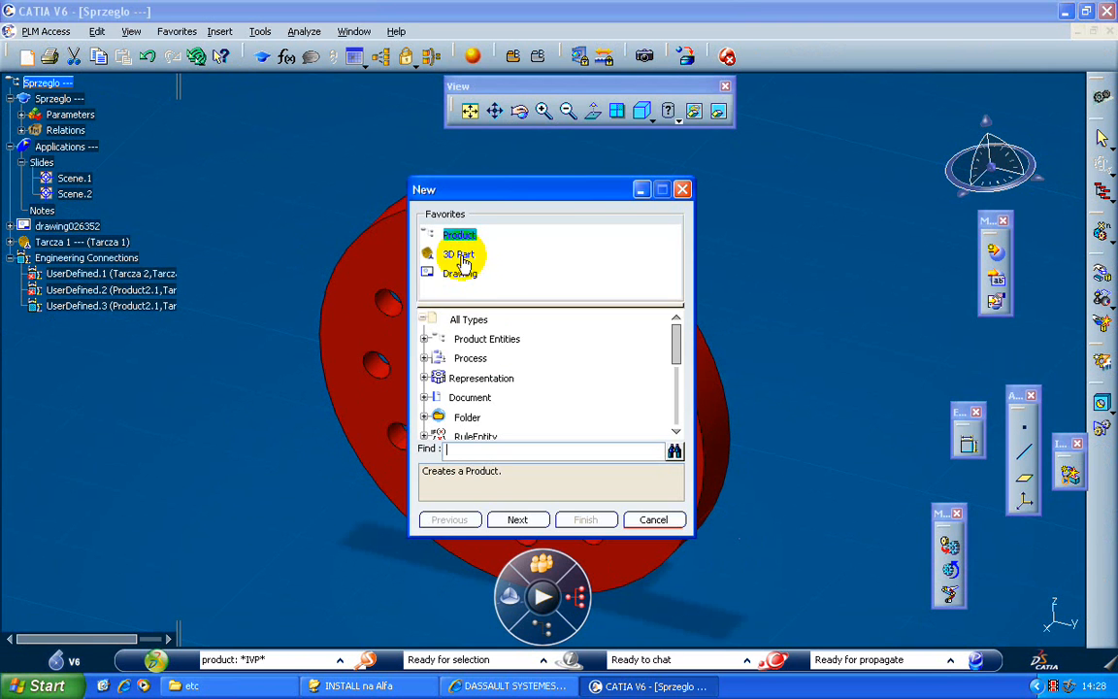
left_click(460, 256)
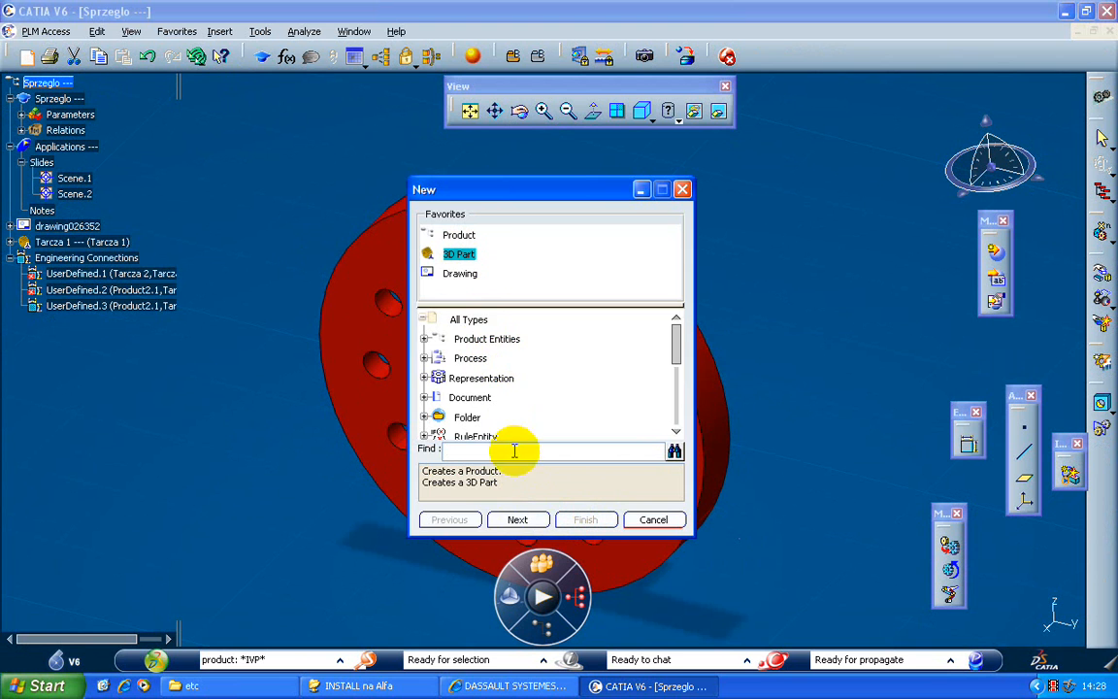
left_click(519, 519)
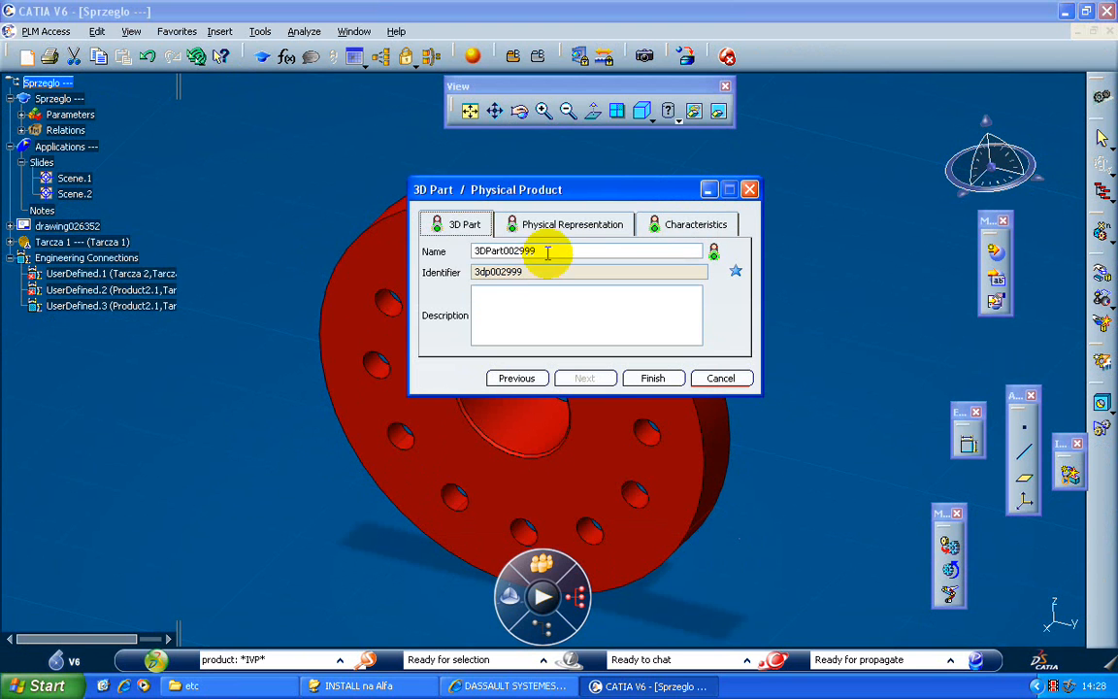
double_click(582, 252)
type("xcvxvvx")
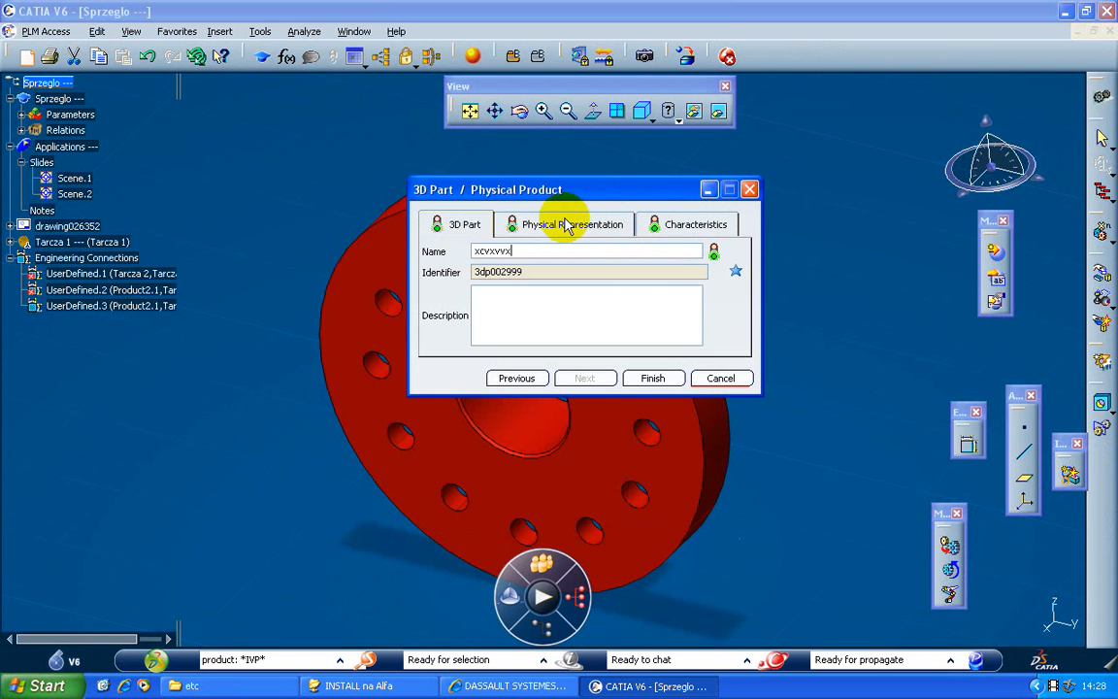
Disable hybrid design in the new part's characteristics, finish creating it and close the part window
left_click(560, 226)
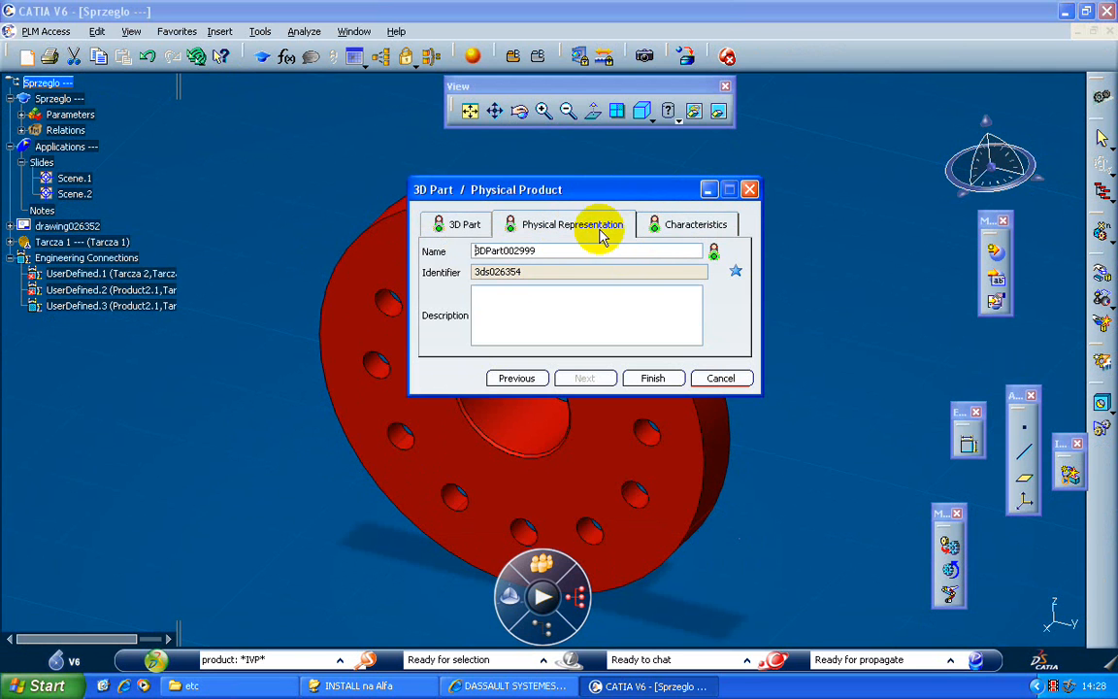
left_click(655, 224)
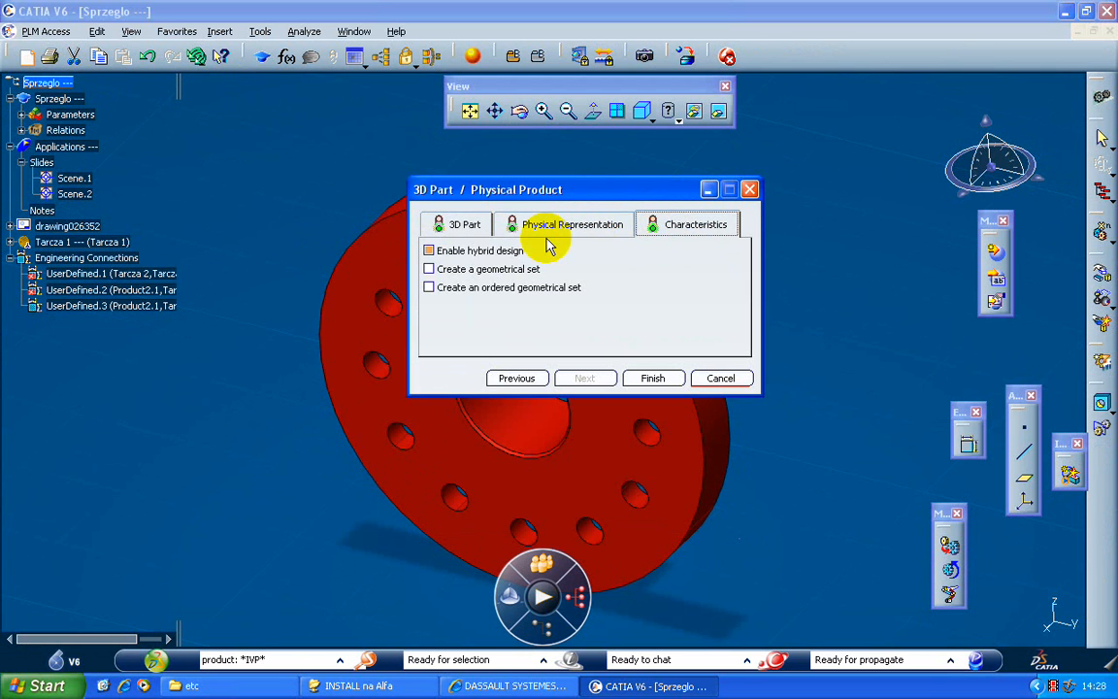
left_click(452, 251)
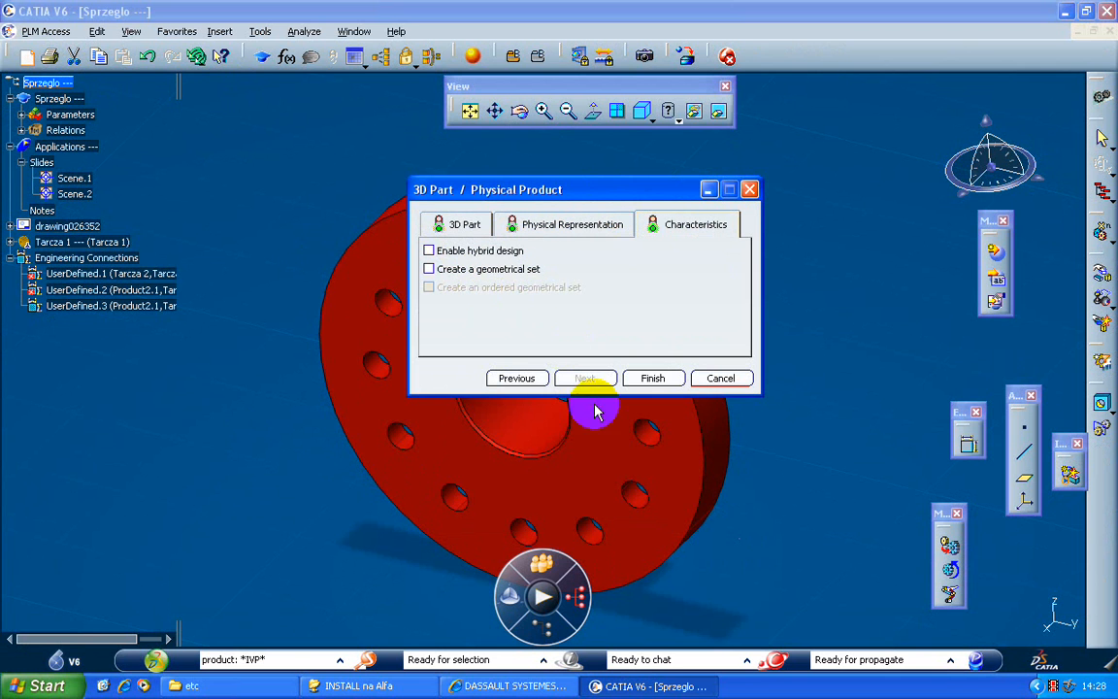
left_click(651, 379)
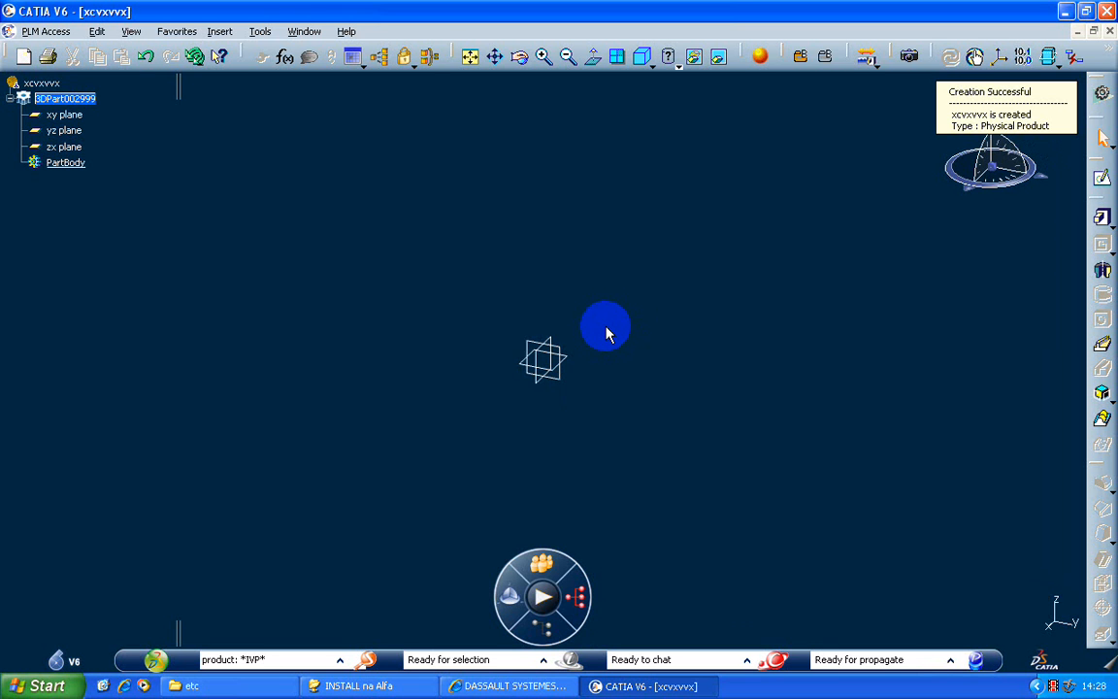
left_click(1109, 31)
left_click(568, 367)
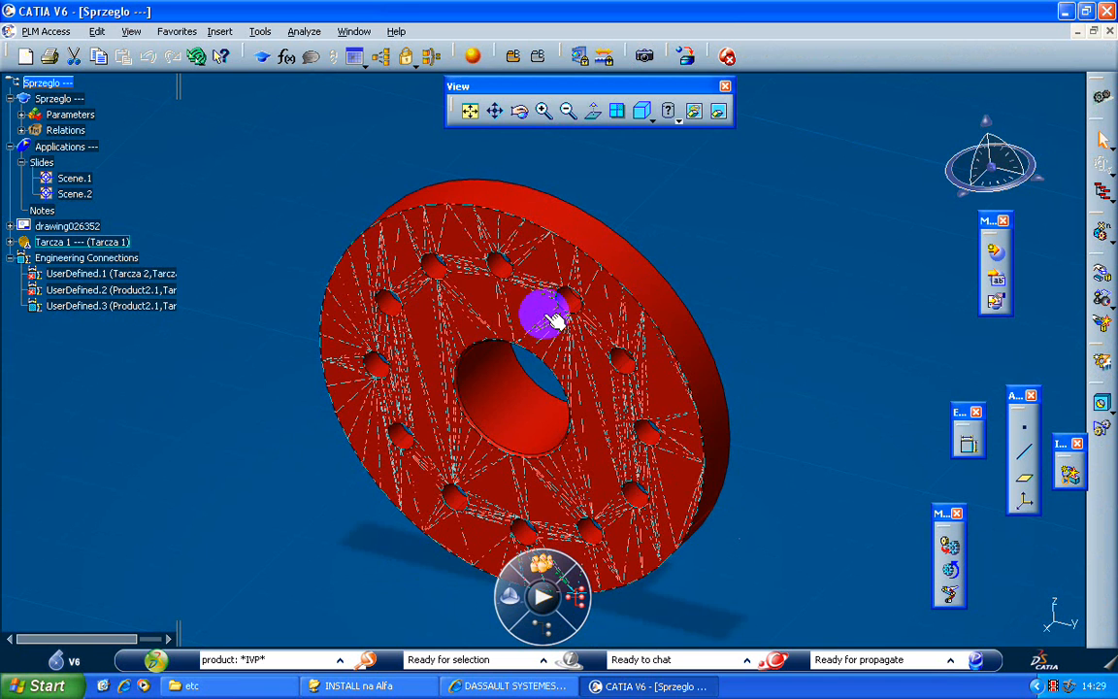
mouse_move(550, 321)
middle_mouse_down()
mouse_move(454, 366)
mouse_move(474, 339)
mouse_move(398, 361)
middle_mouse_up()
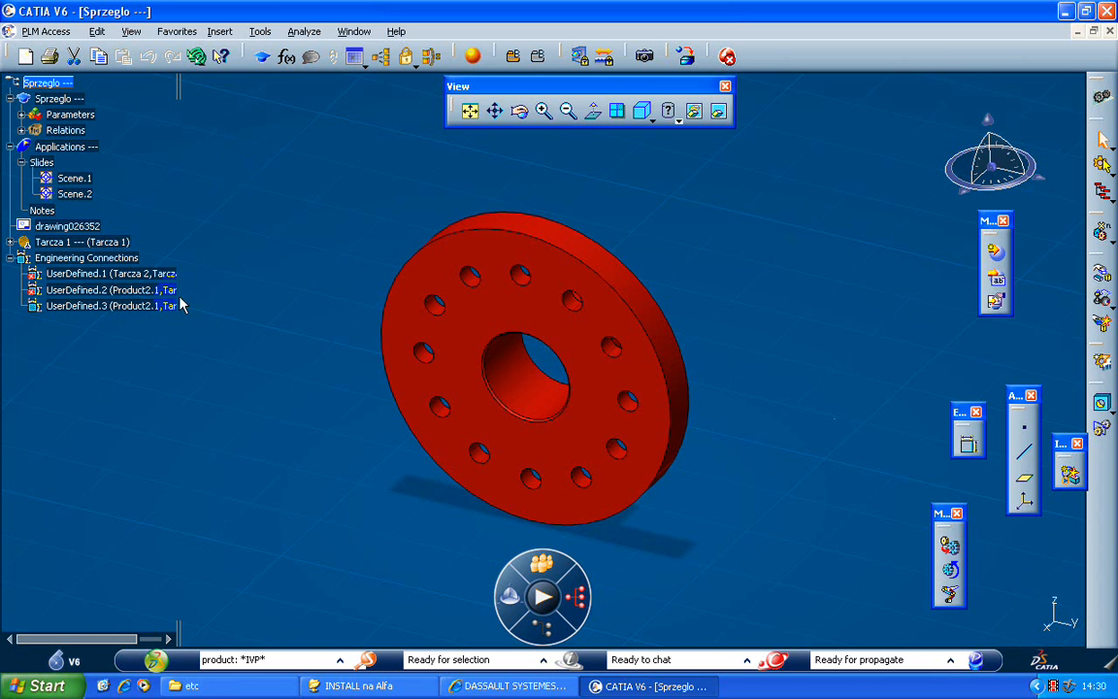
left_click(285, 659)
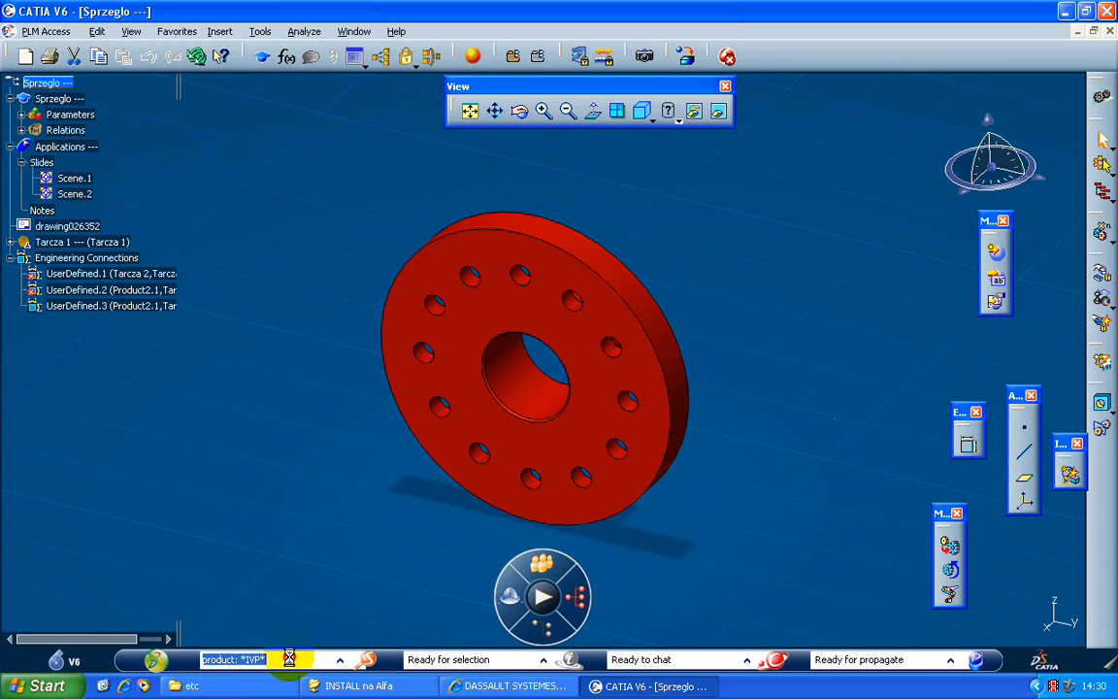
left_click(299, 301)
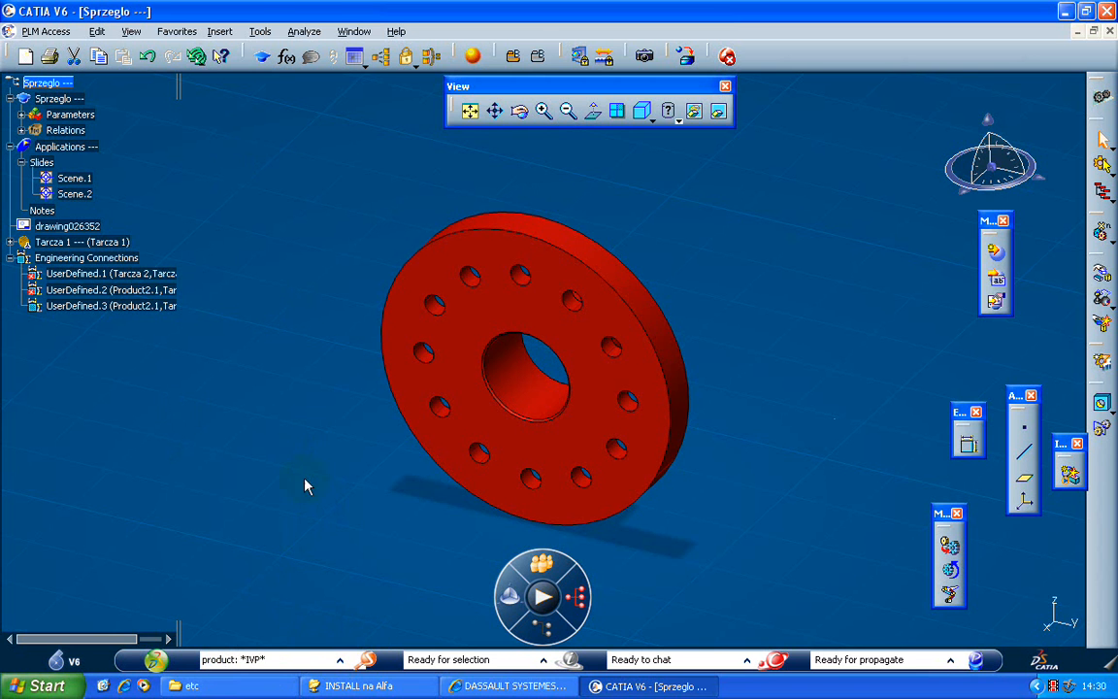
Save the current session locally
left_click(279, 32)
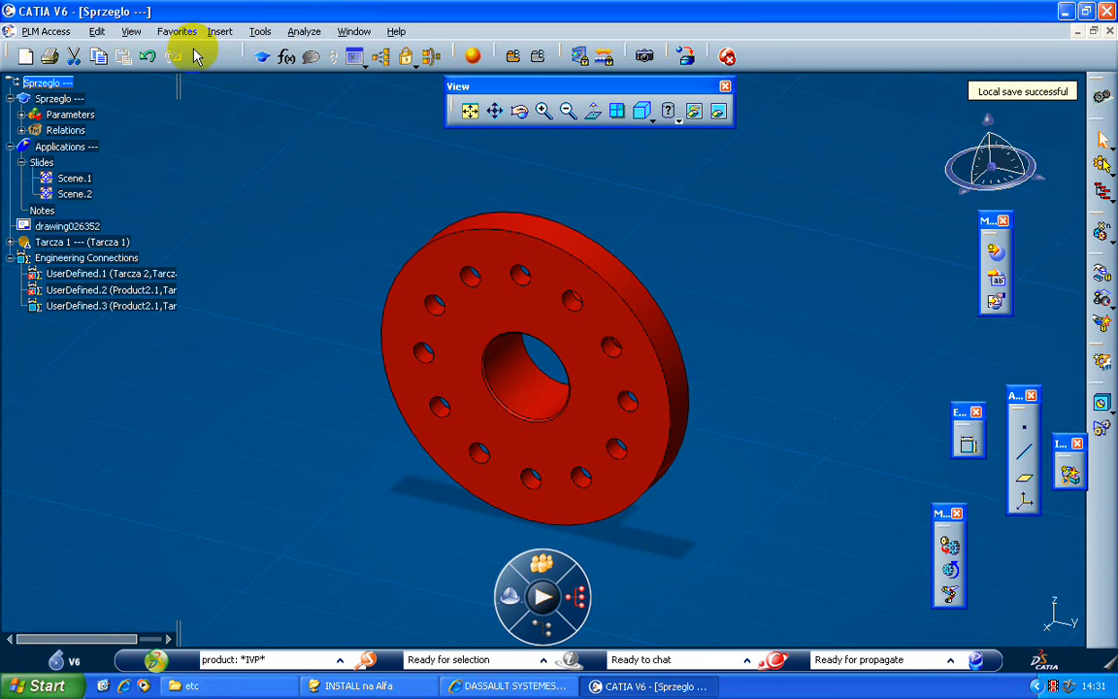
mouse_move(412, 329)
middle_mouse_down()
mouse_move(369, 312)
mouse_move(362, 281)
mouse_move(462, 302)
mouse_move(562, 271)
middle_mouse_up()
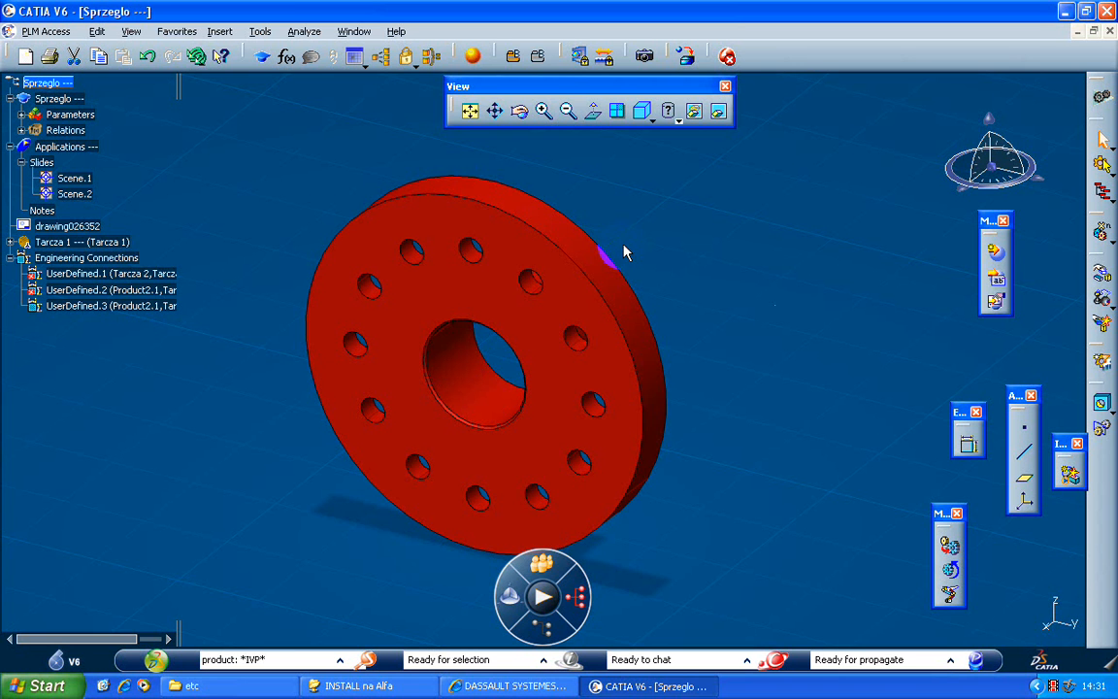
Bring up the Name Like *sprzeglo* search results window and sort its results by display name
left_click(354, 31)
left_click(385, 186)
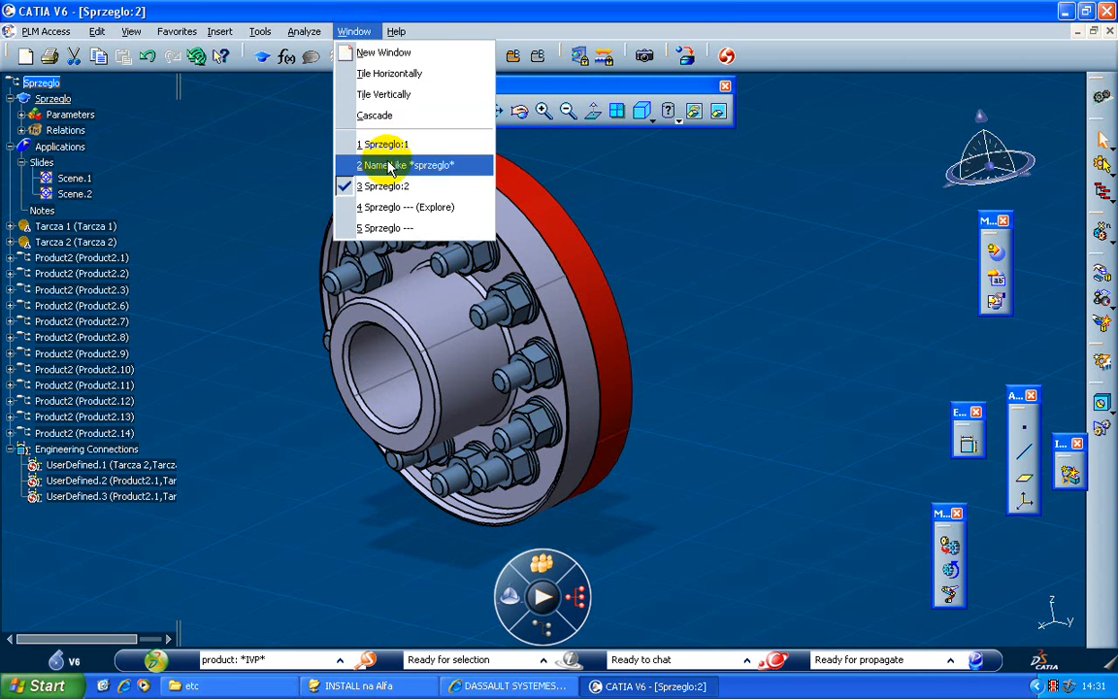
left_click(398, 165)
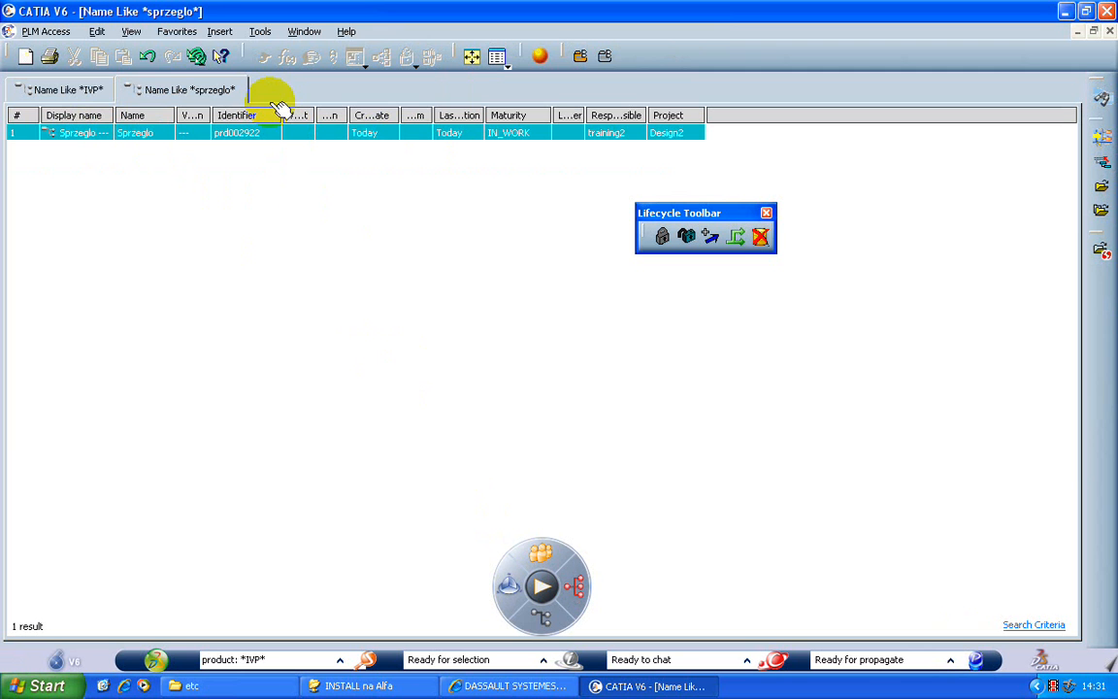
left_click(70, 113)
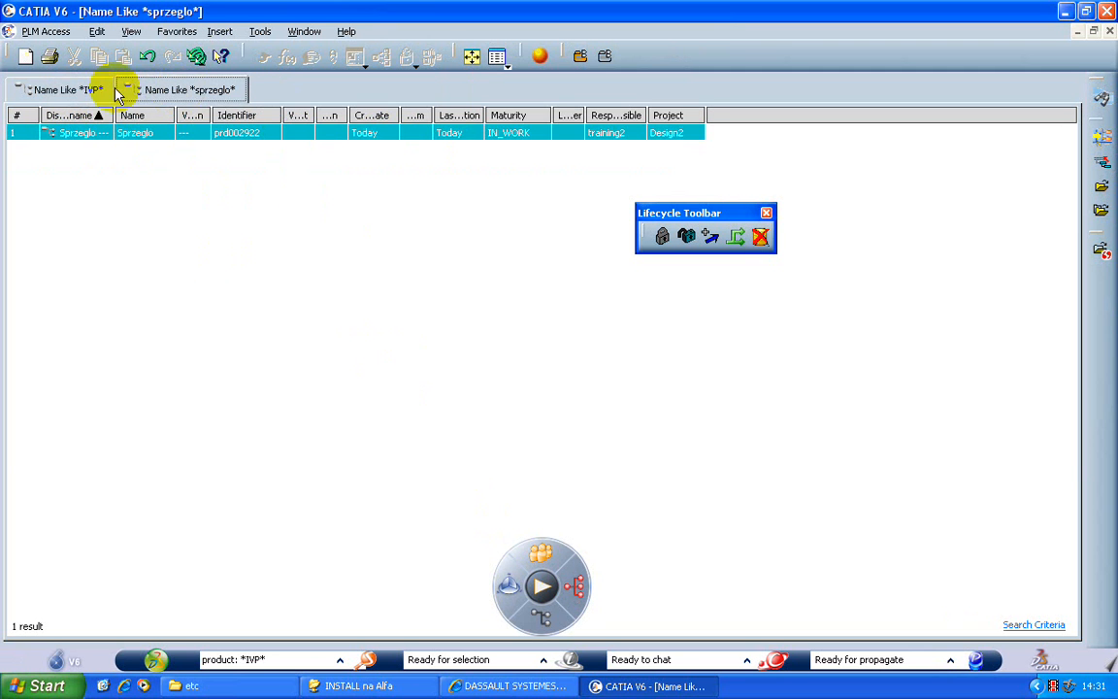
left_click(96, 91)
left_click(145, 89)
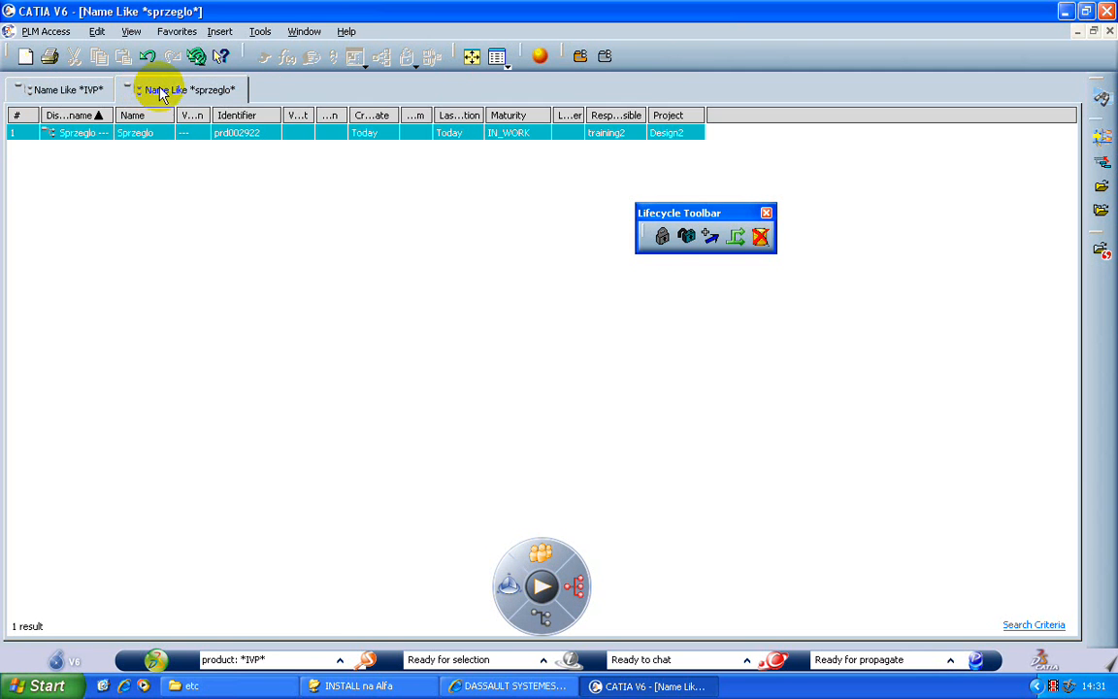
left_click_drag(266, 97, 119, 90)
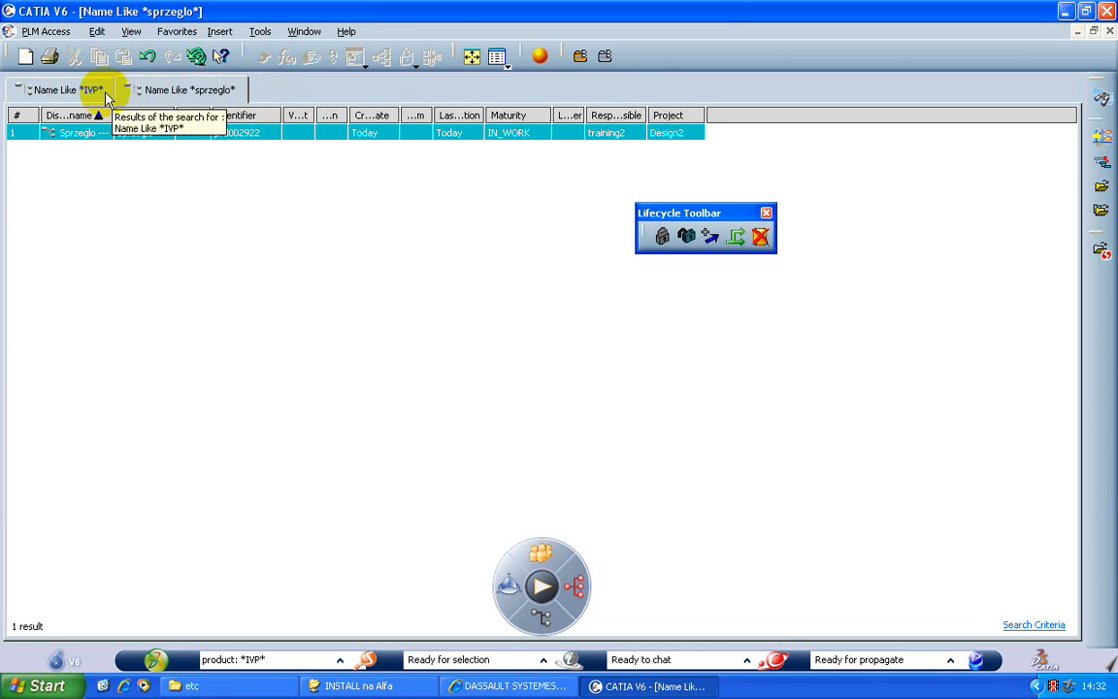
Explore the Sprzeglo product from the search results and try to attach a document to its root node
right_click(84, 135)
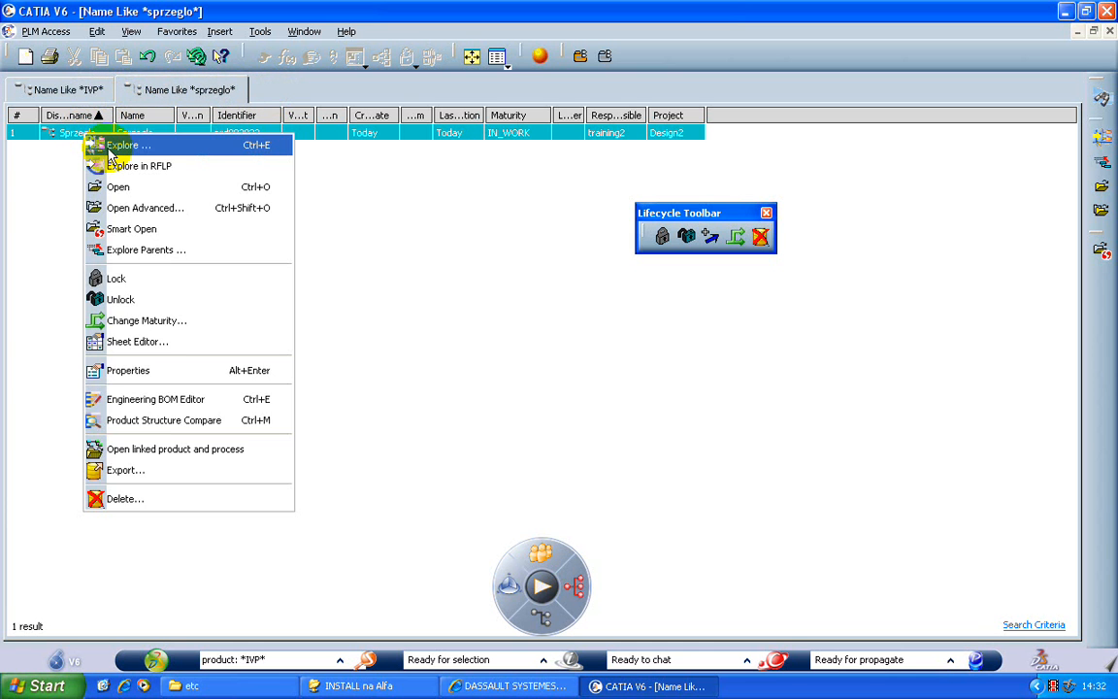
left_click(111, 145)
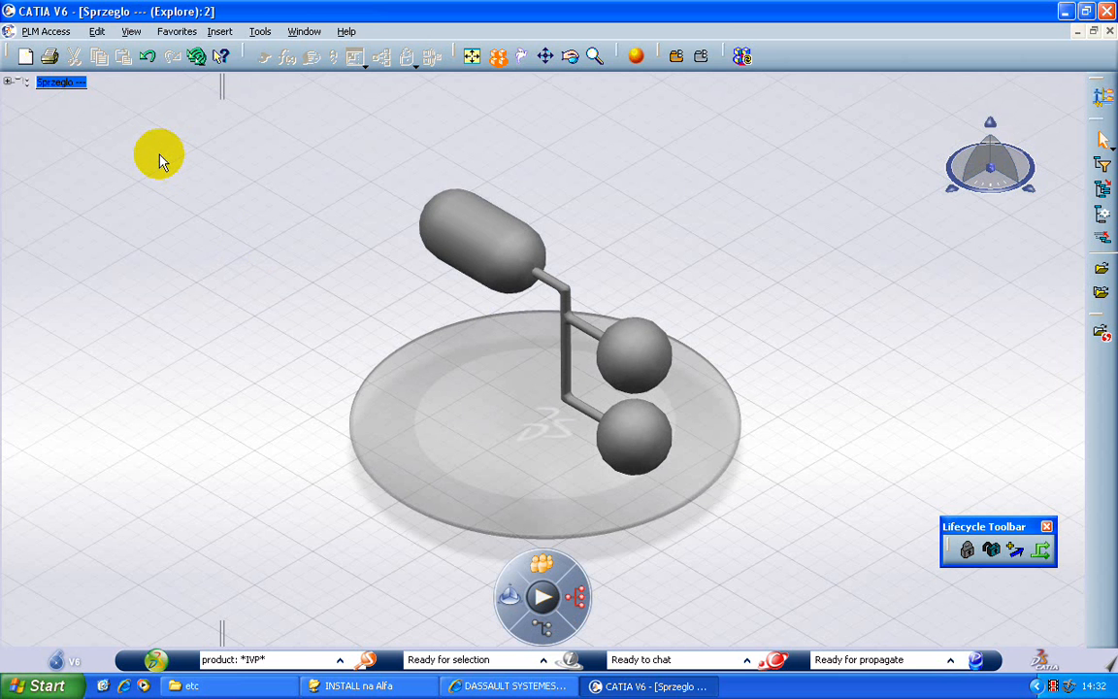
left_click(66, 82)
right_click(66, 82)
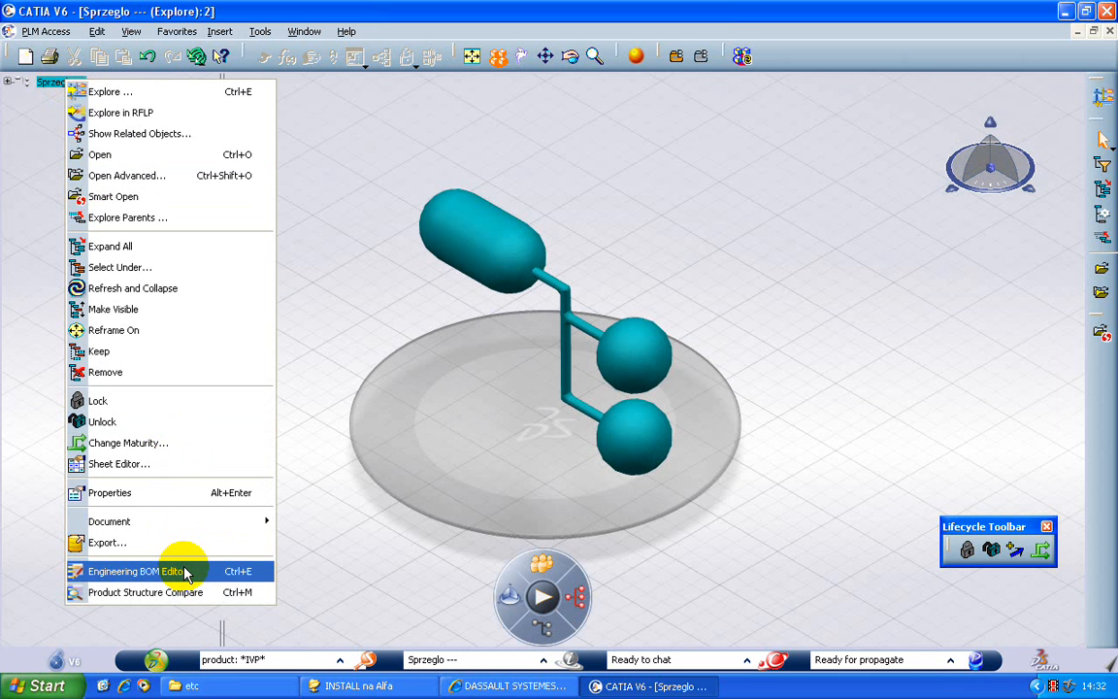
mouse_move(200, 522)
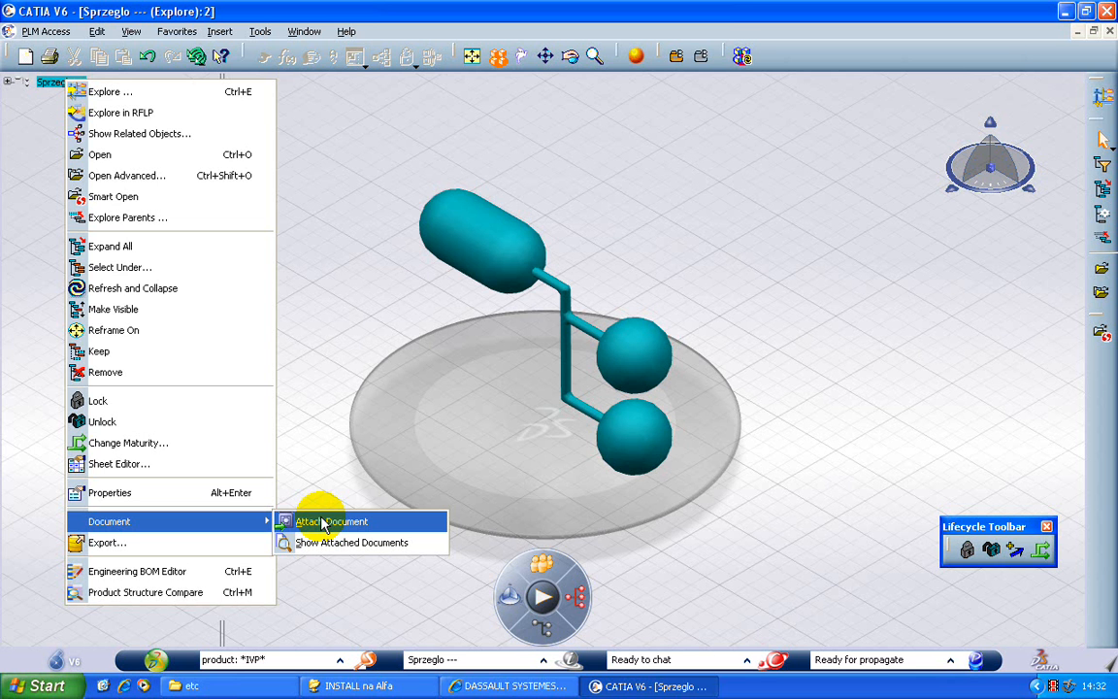
left_click(324, 522)
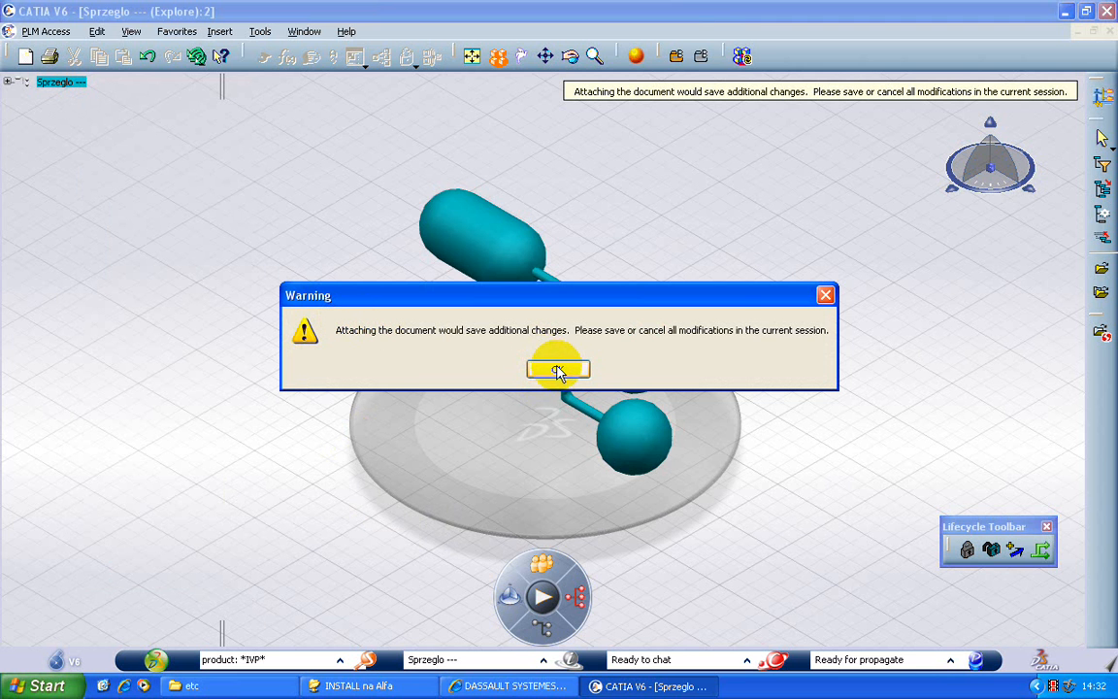
left_click(558, 369)
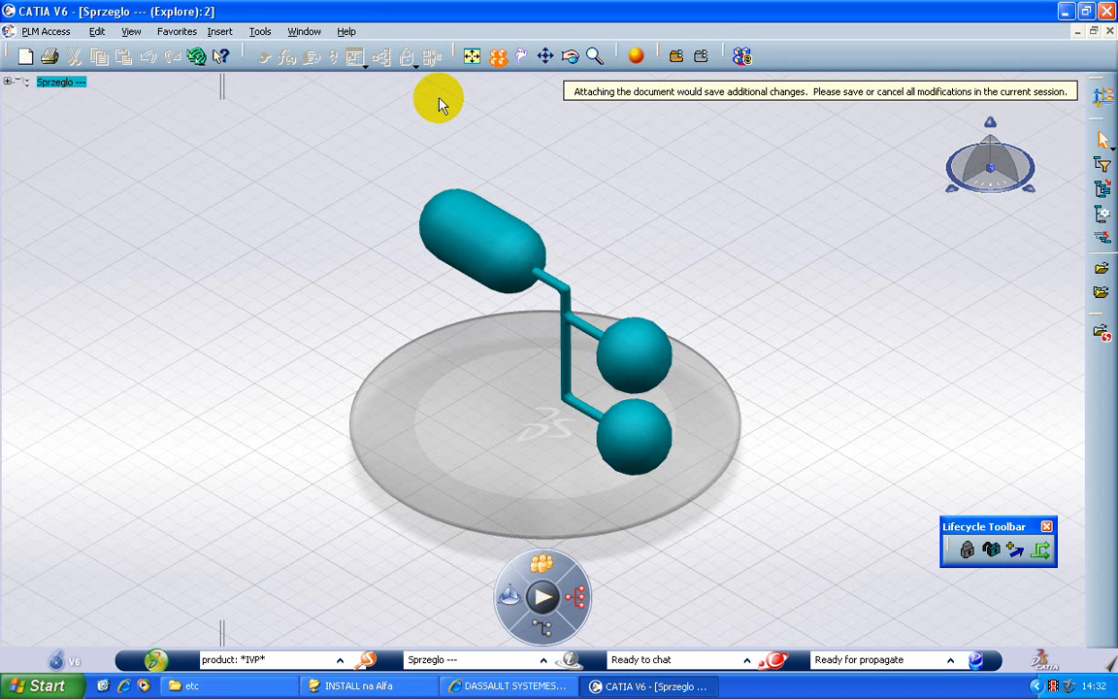
Try again to attach a document to the collapsed Sprzeglo root node
right_click(57, 84)
mouse_move(148, 525)
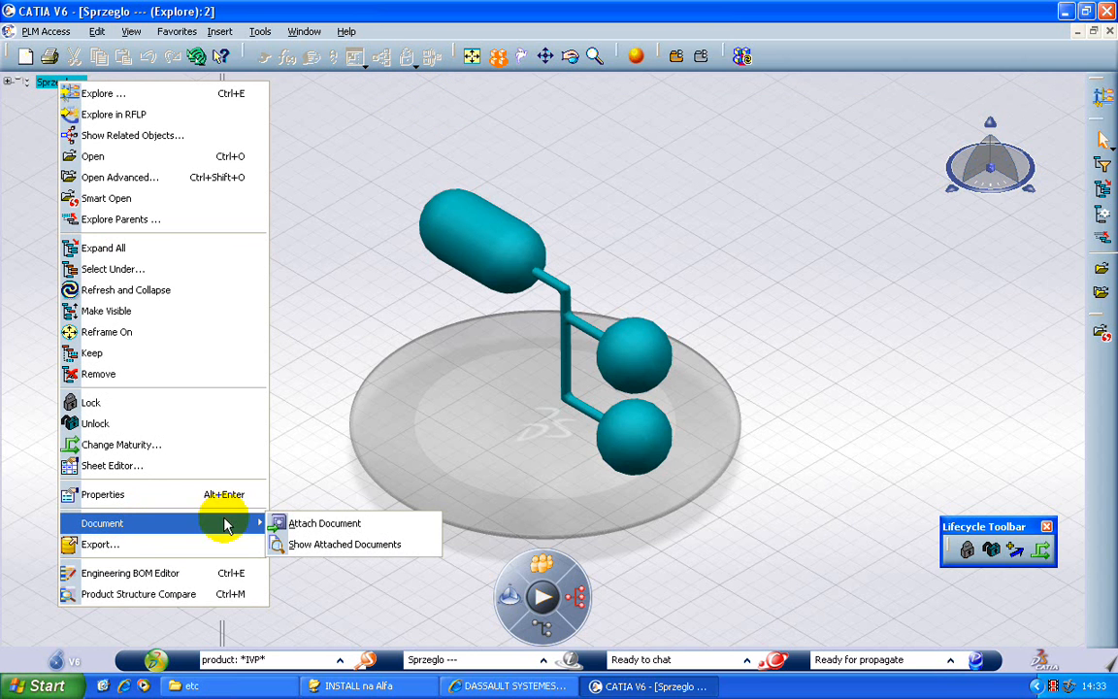
left_click(289, 523)
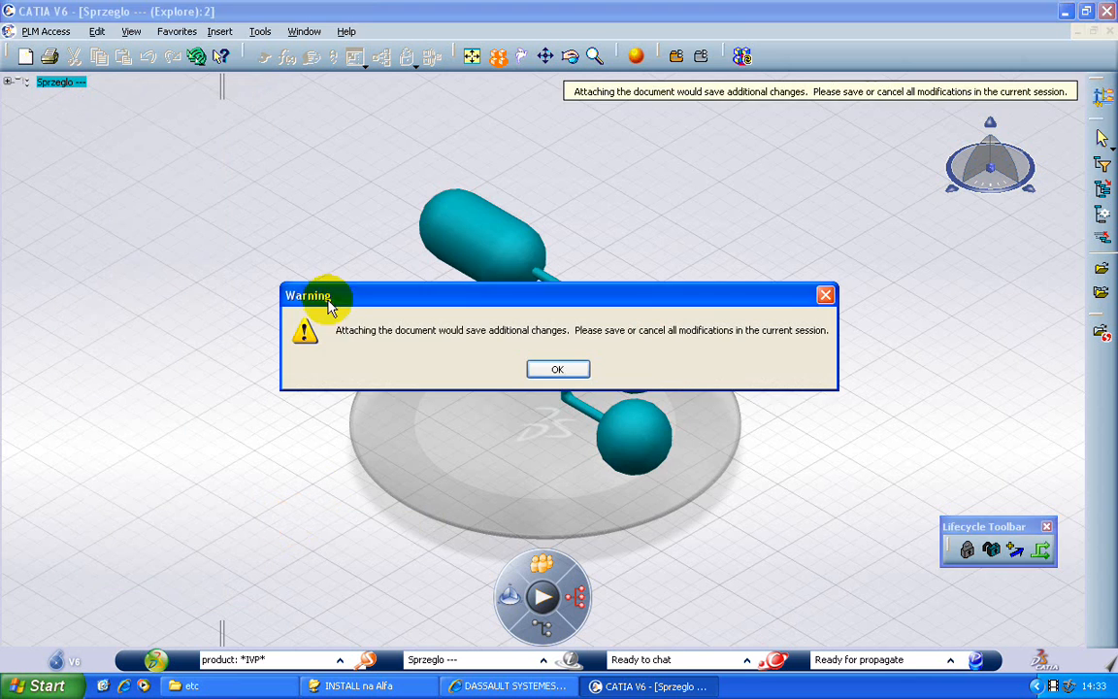
left_click(540, 369)
middle_click_drag(501, 324, 452, 346)
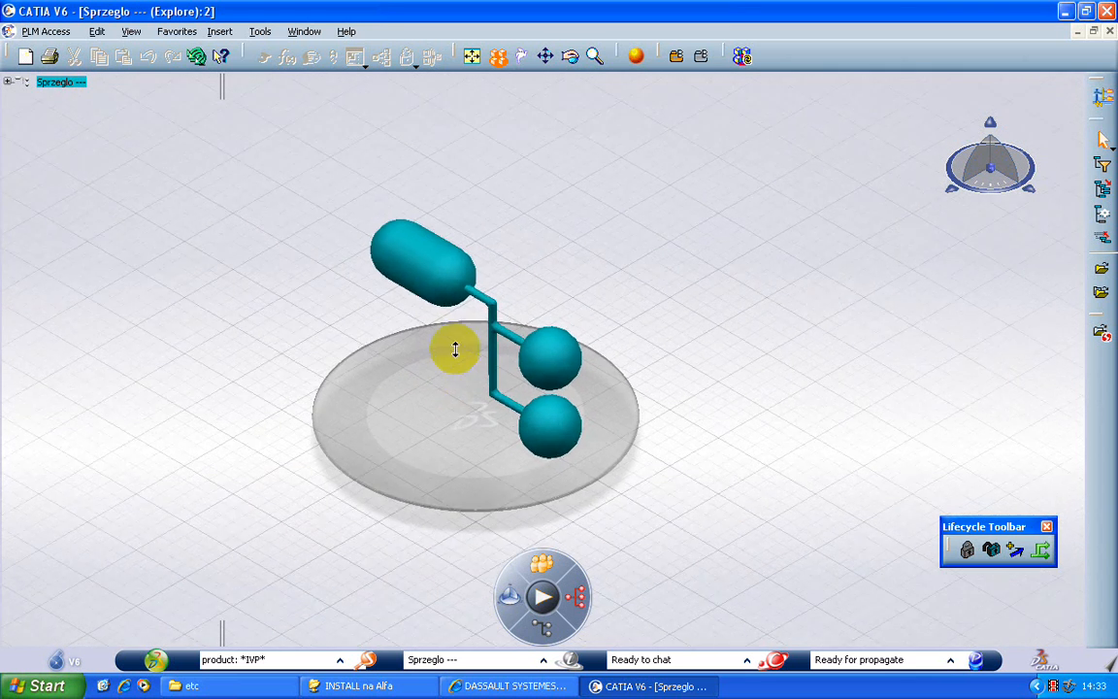
left_click(471, 55)
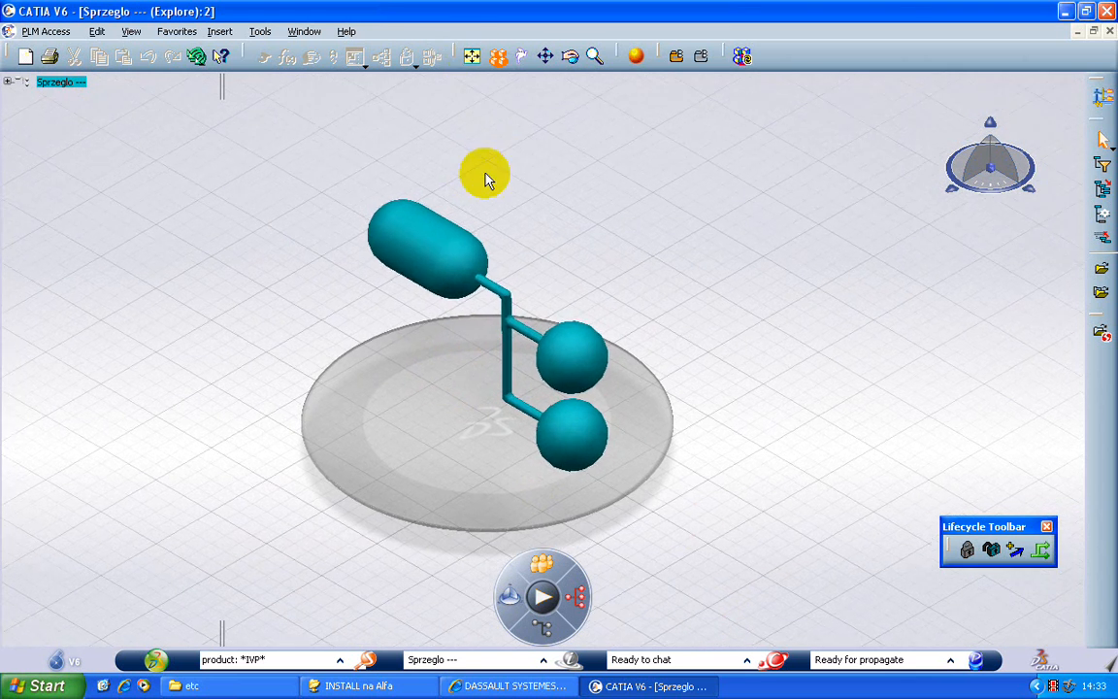
Expand the Sprzeglo root node to show its components and try to attach a document to it
left_click(9, 82)
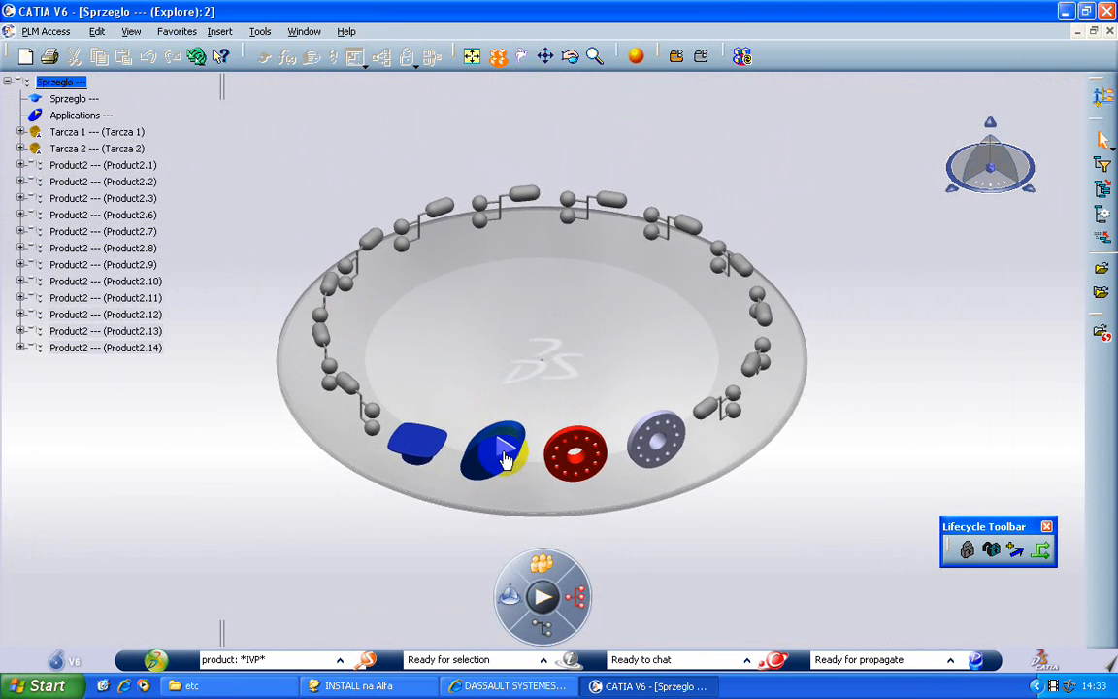
left_click_drag(504, 459, 498, 442)
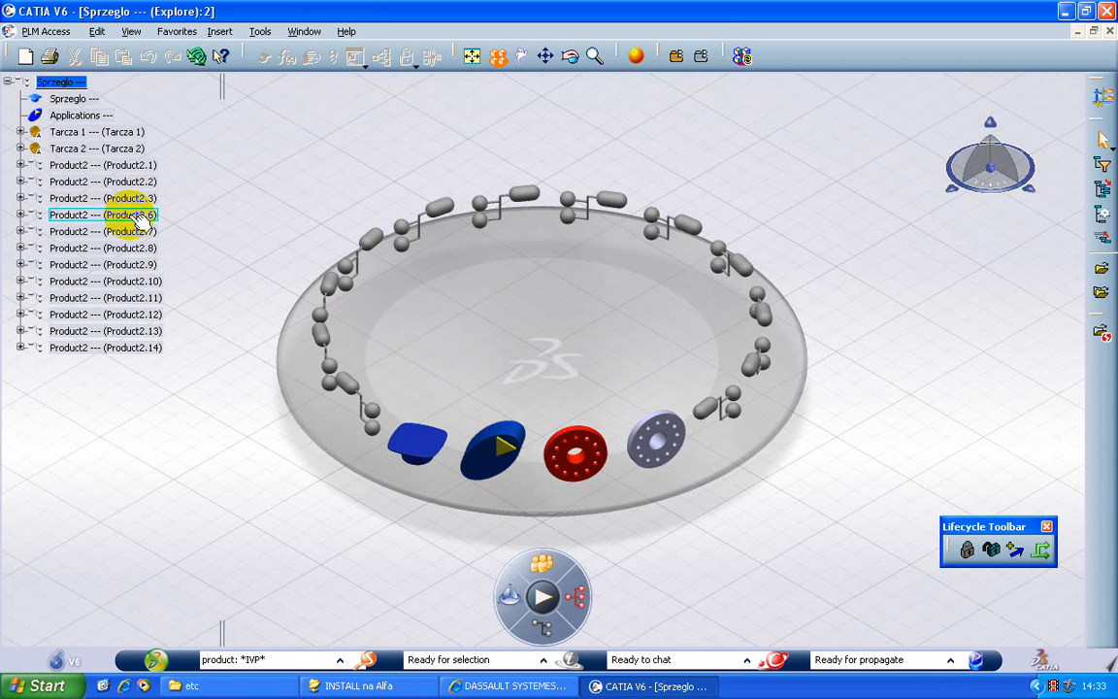
right_click(78, 83)
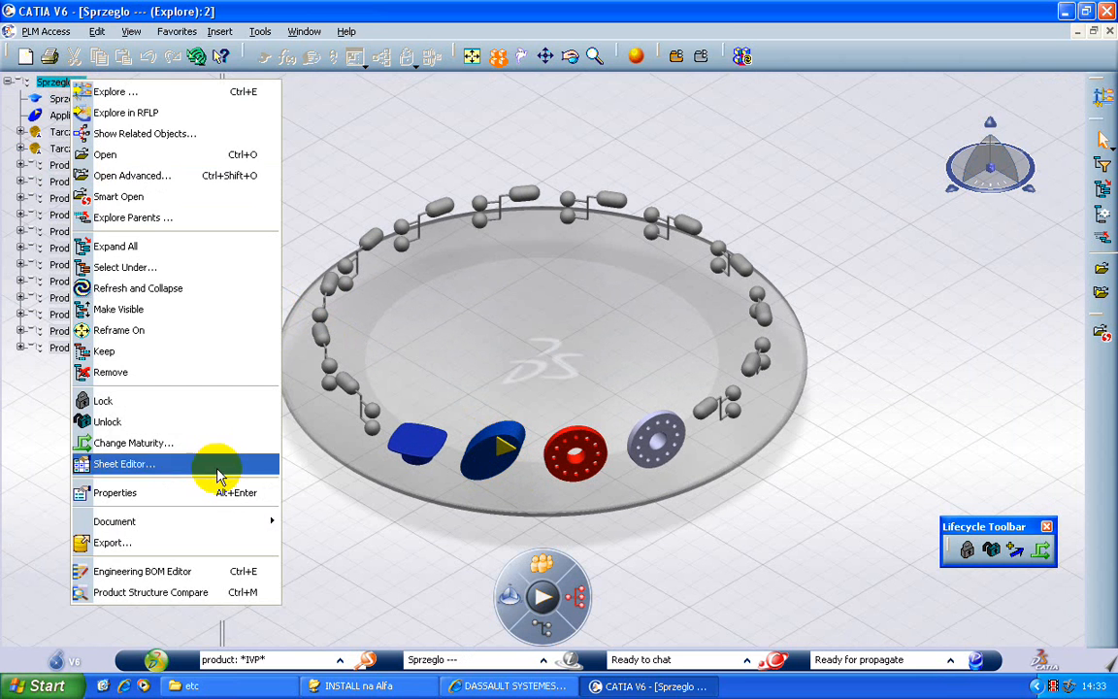
mouse_move(223, 521)
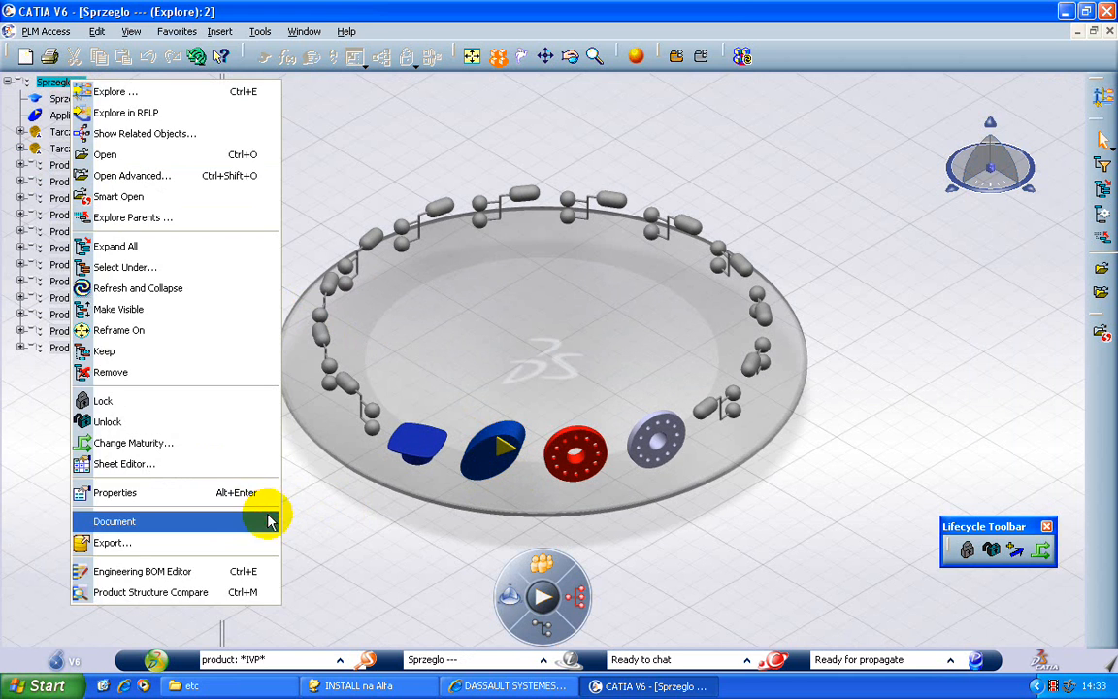
left_click(306, 521)
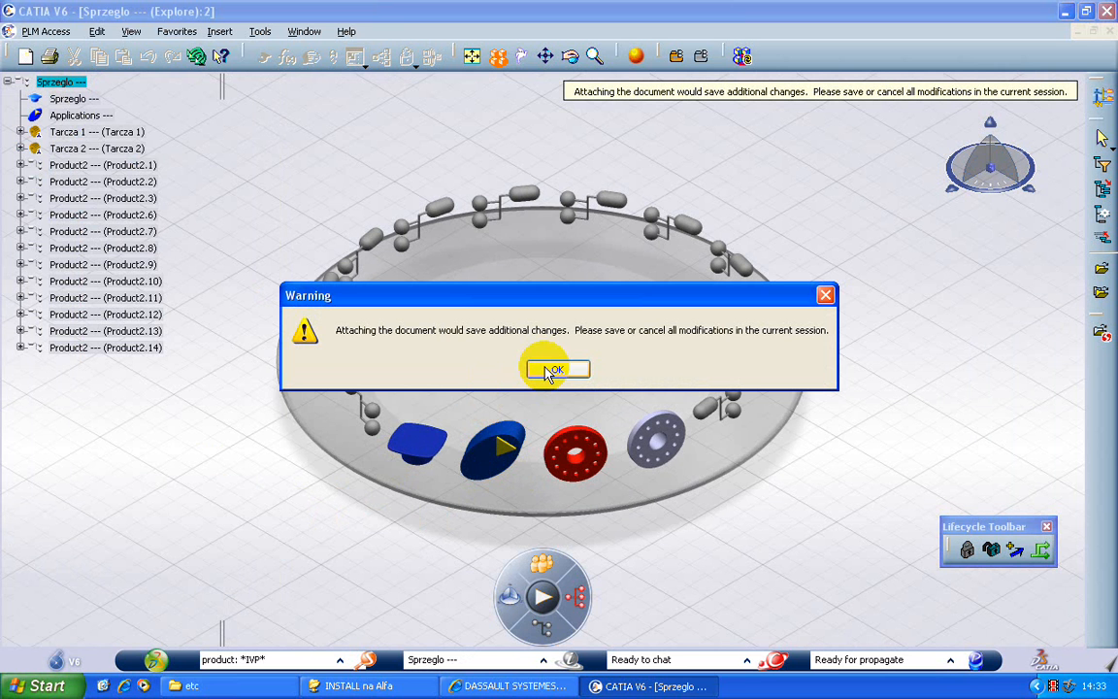
left_click(825, 294)
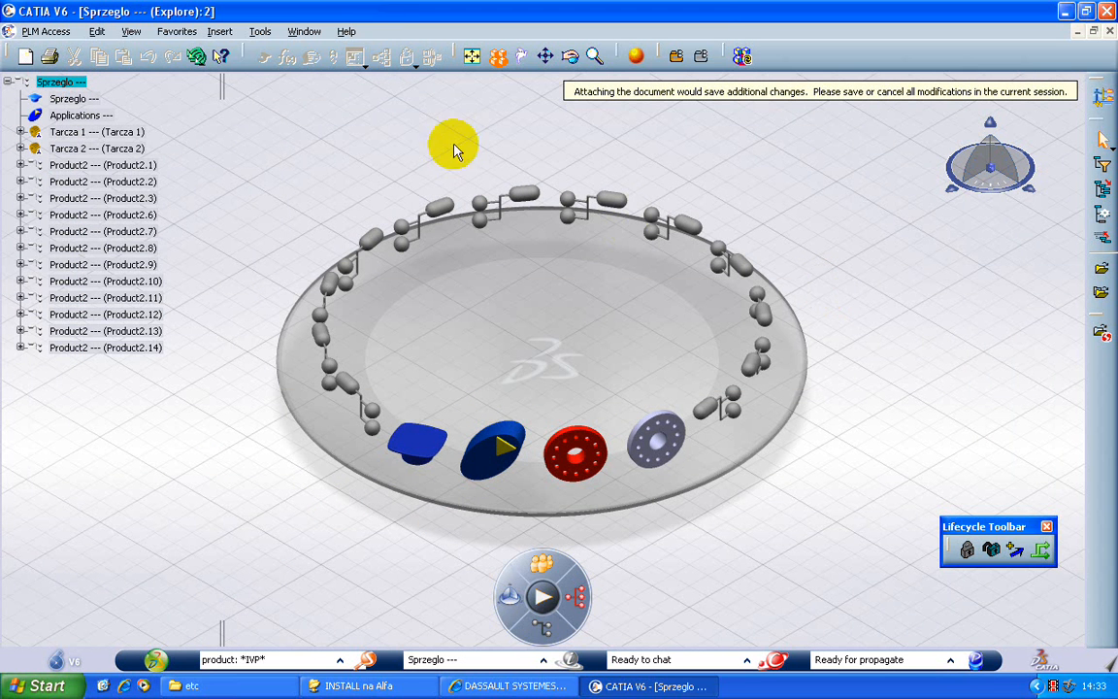
Close the Sprzeglo ---, Sprzeglo:2 and remaining Sprzeglo design windows without propagating their changes
left_click(303, 32)
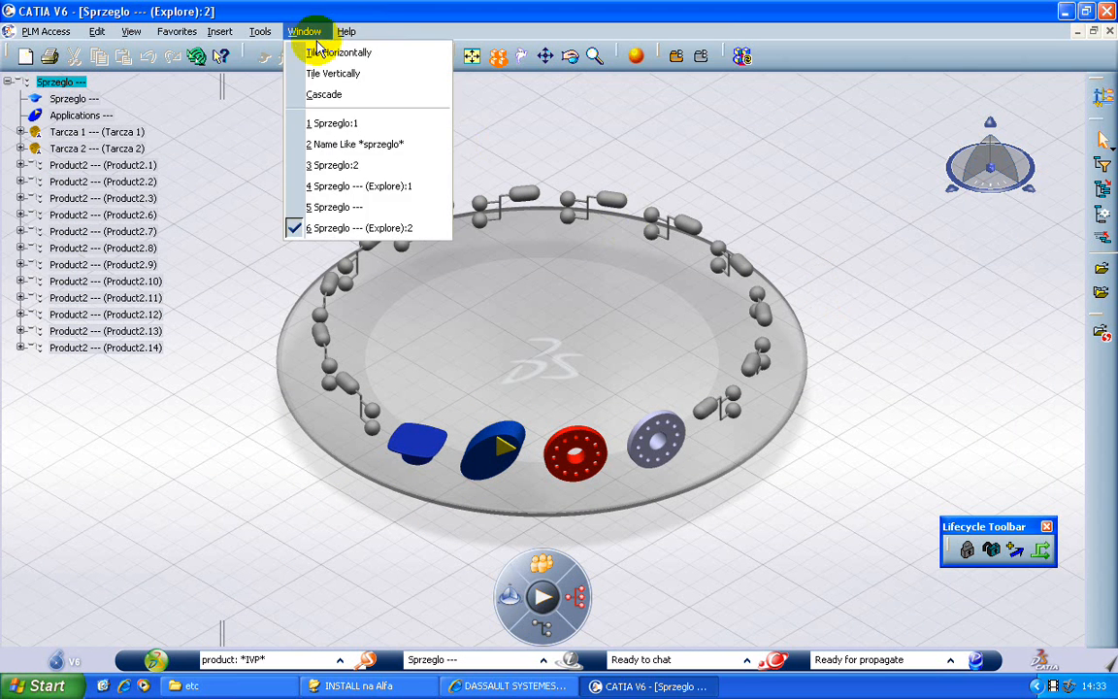
left_click(363, 206)
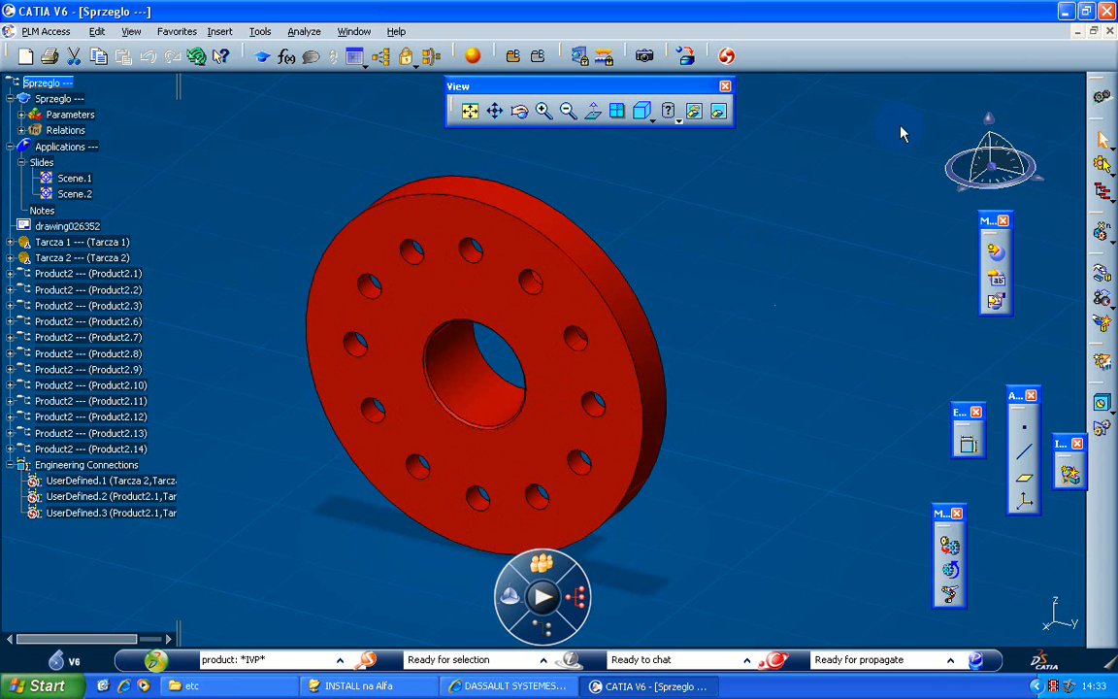
left_click(1109, 31)
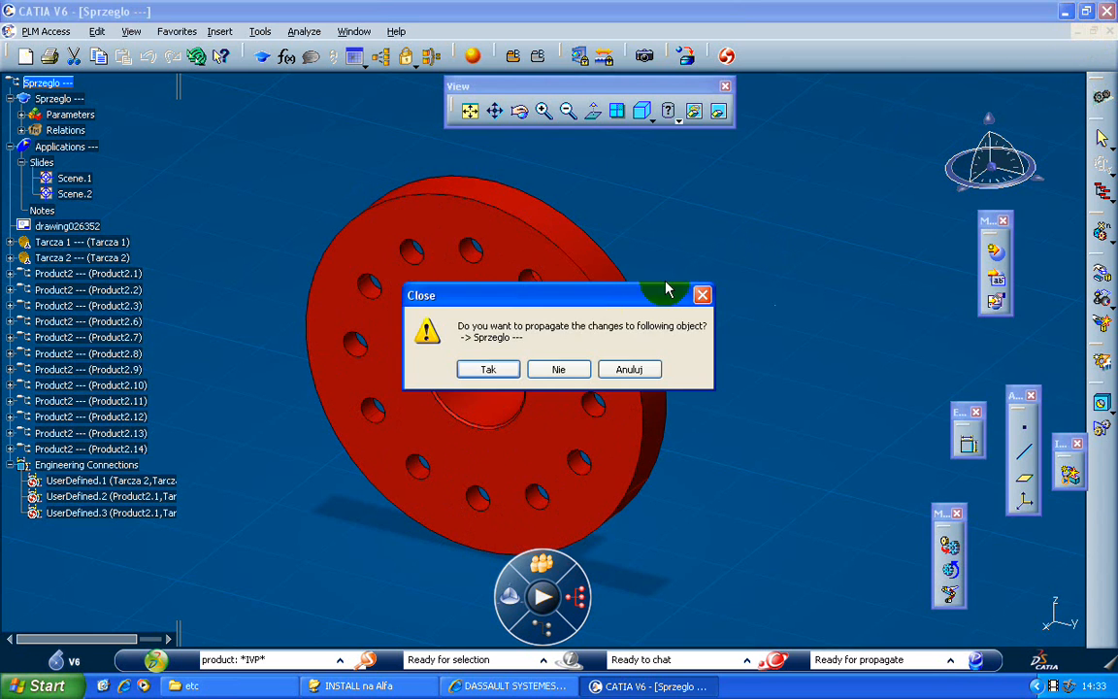
left_click(565, 365)
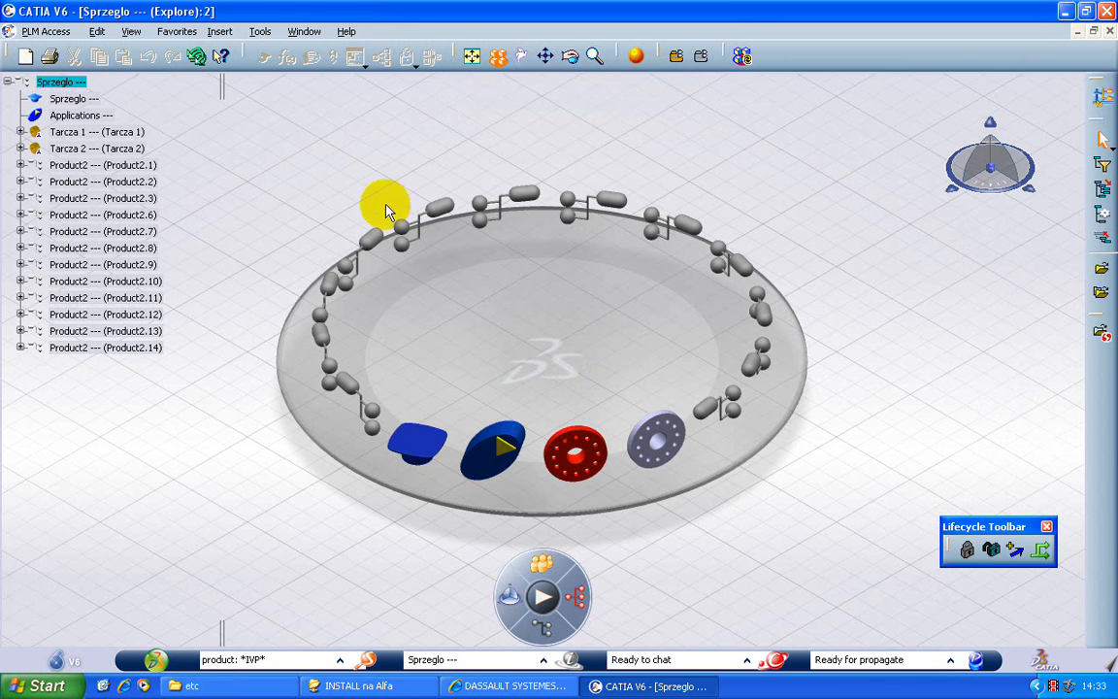
left_click(313, 35)
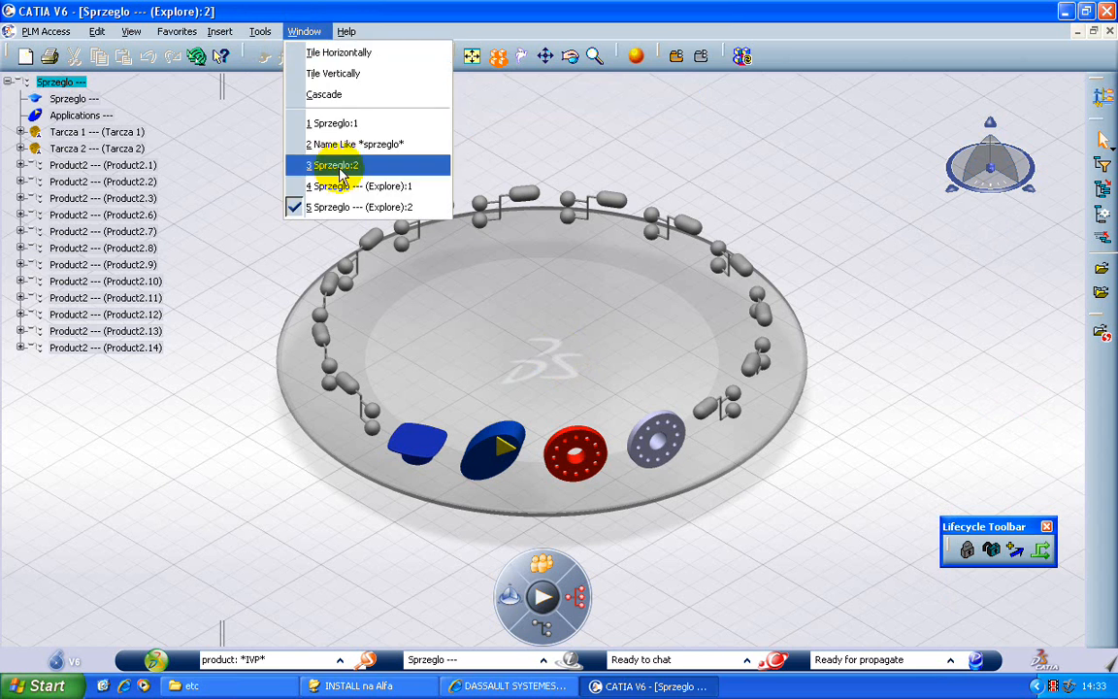
left_click(320, 166)
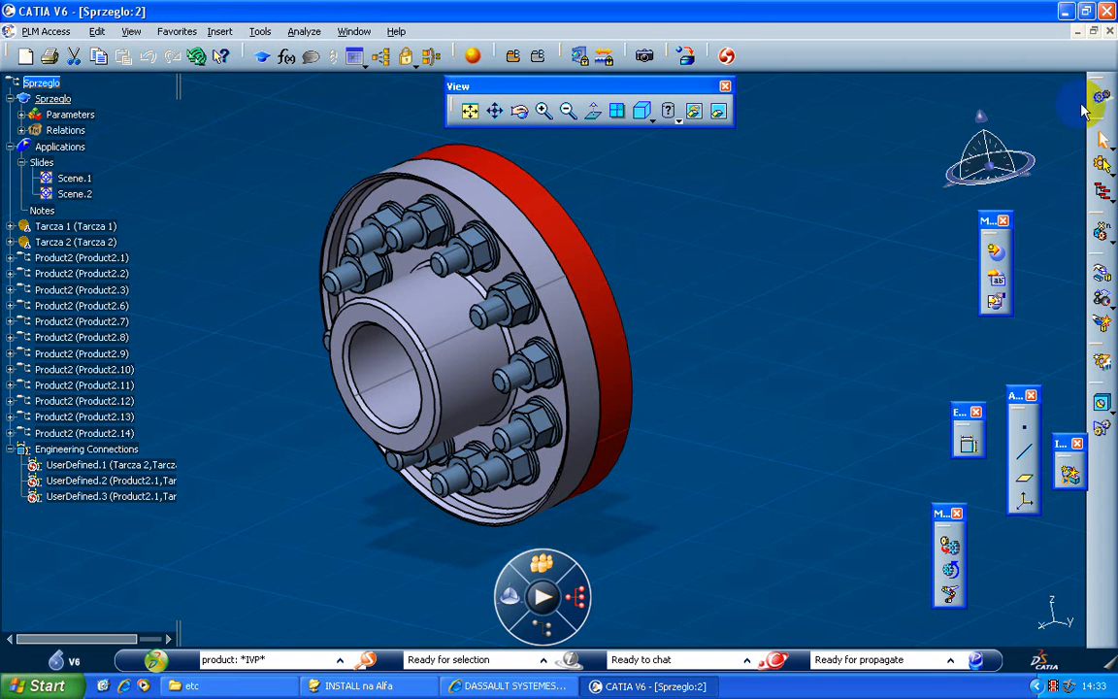
left_click(1110, 31)
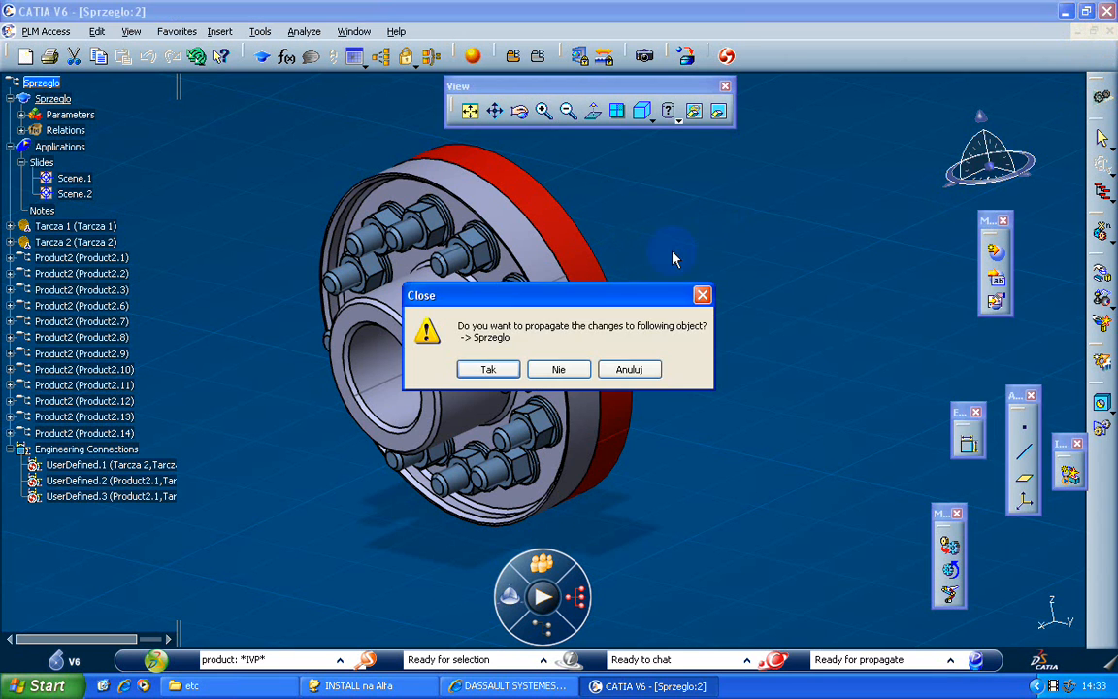
left_click(571, 369)
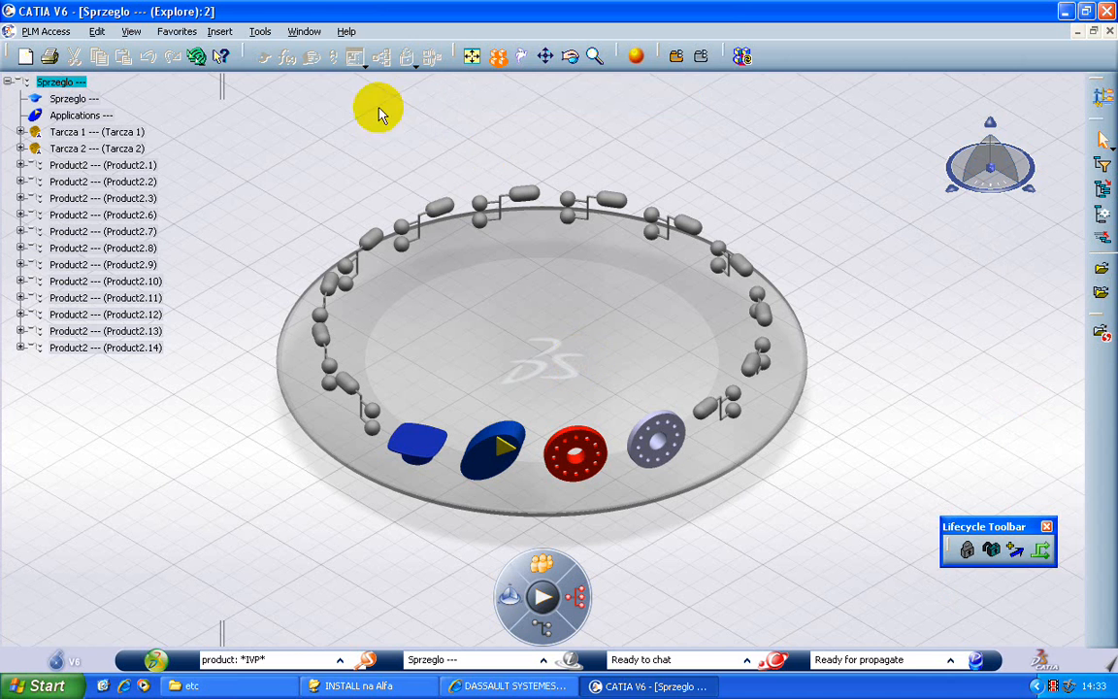
left_click(303, 31)
left_click(327, 120)
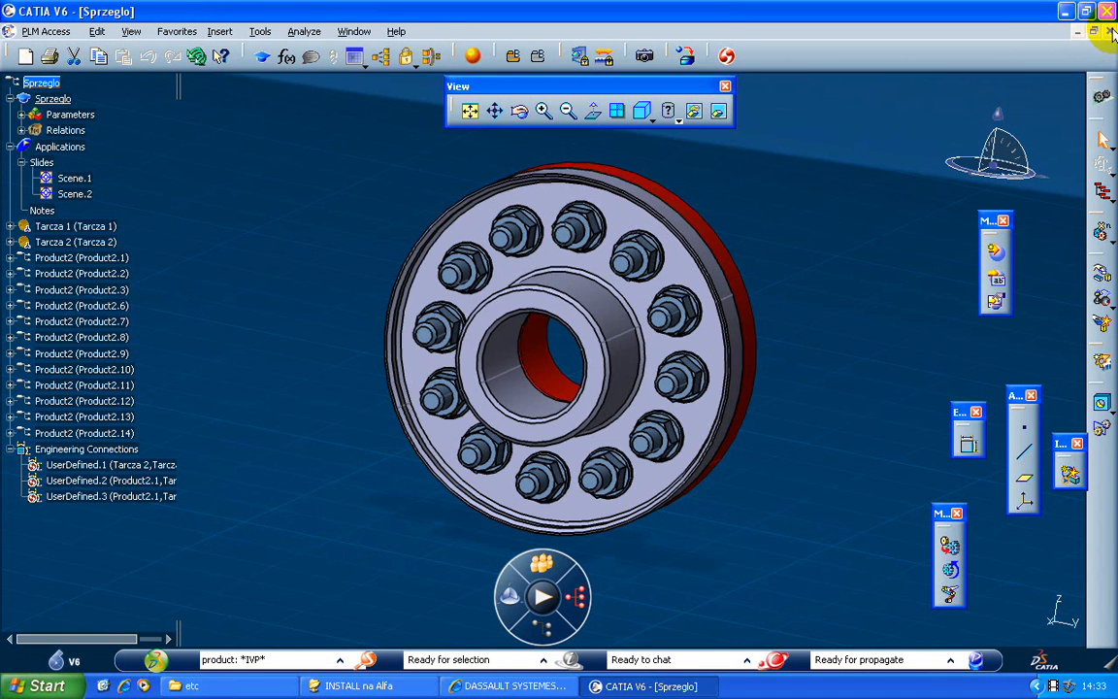
left_click(1109, 31)
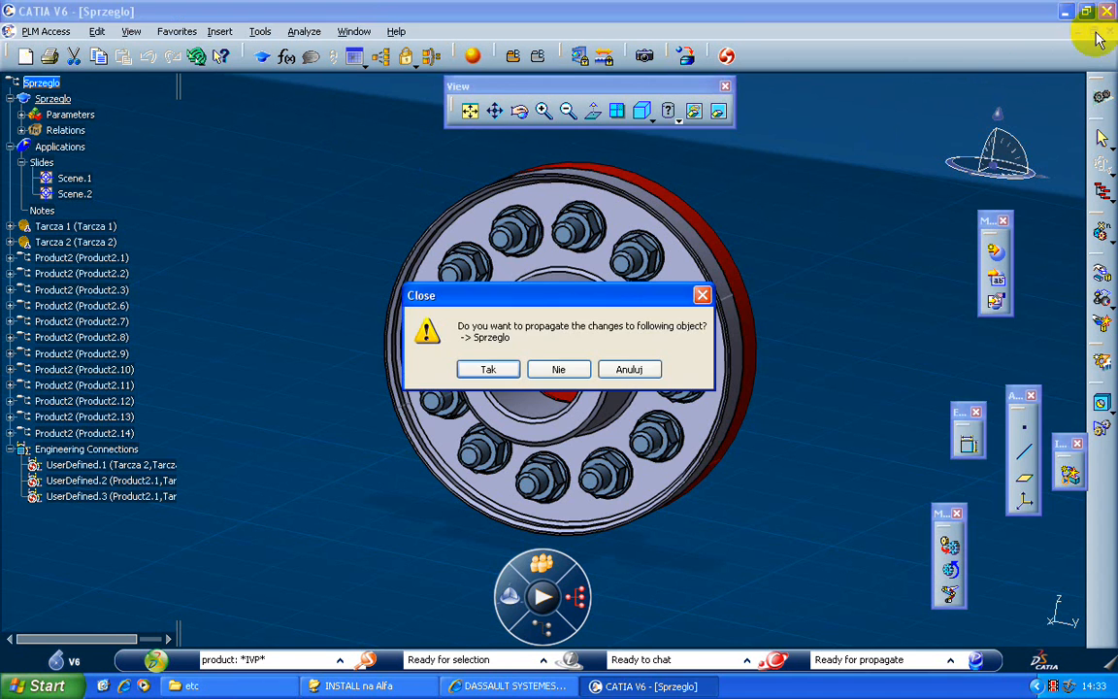
left_click(558, 367)
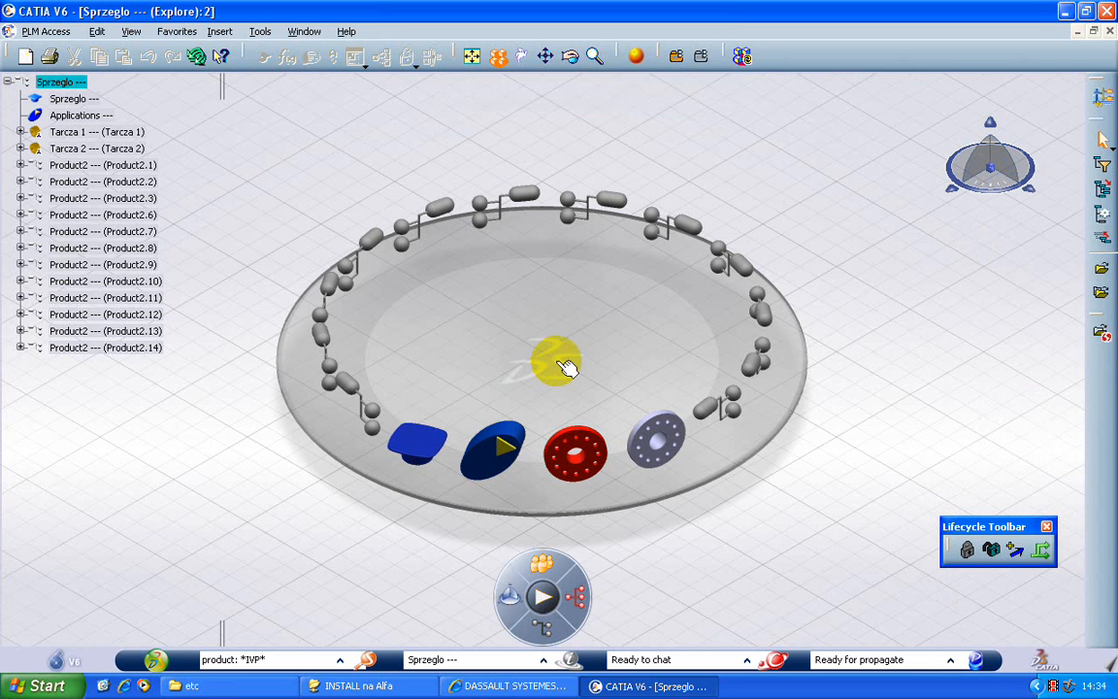
Bring up the first Sprzeglo exploration window and close it
left_click(309, 32)
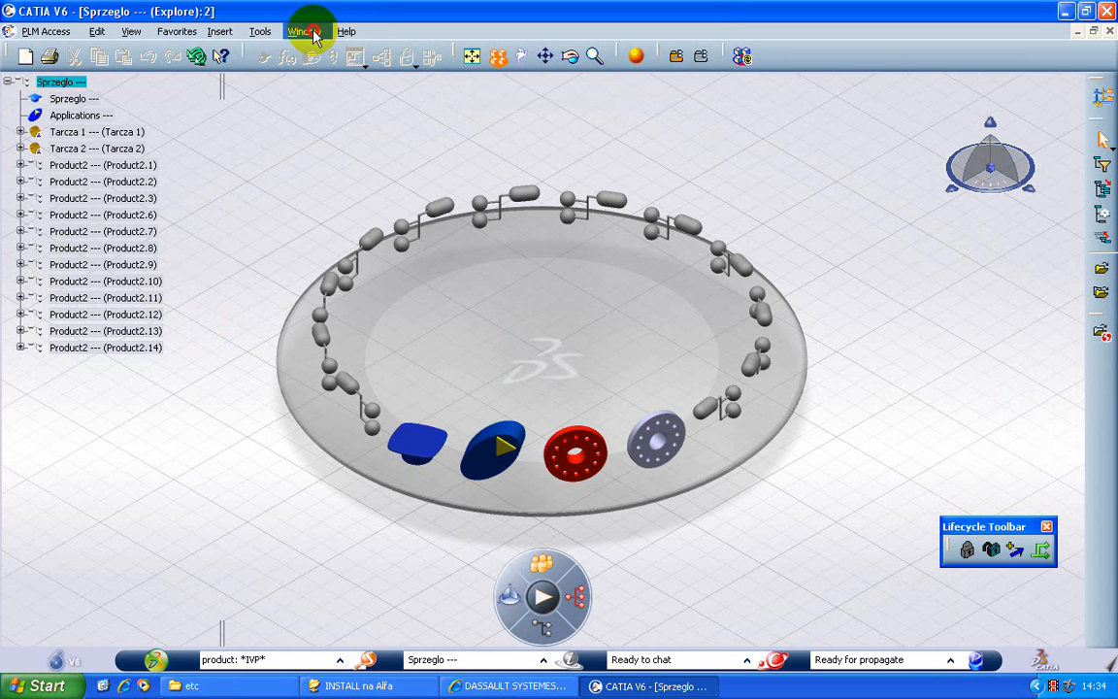
left_click(332, 144)
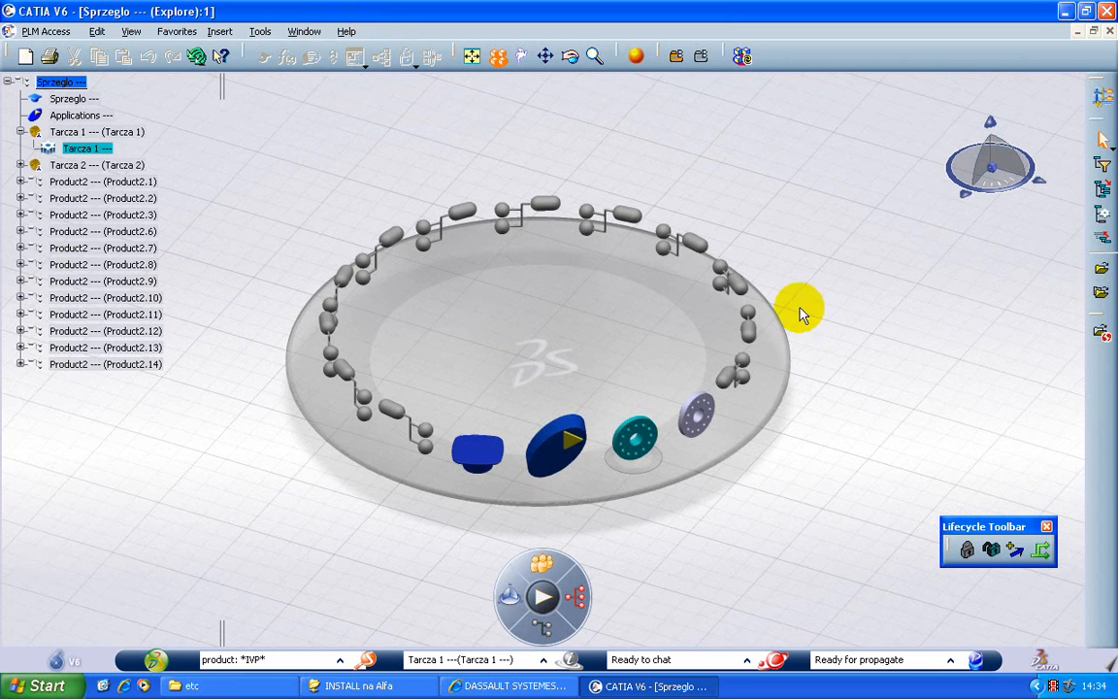
left_click(1109, 32)
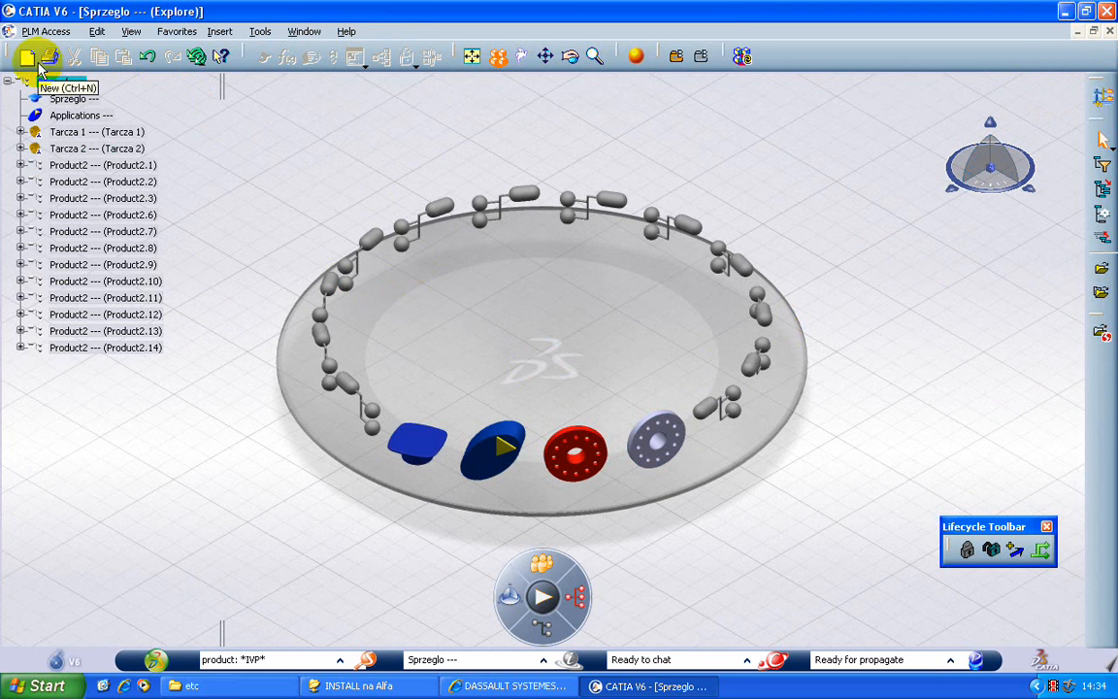
Start attaching a document to the Sprzeglo root node, view the chooser's search and file import options, and cancel
right_click(68, 82)
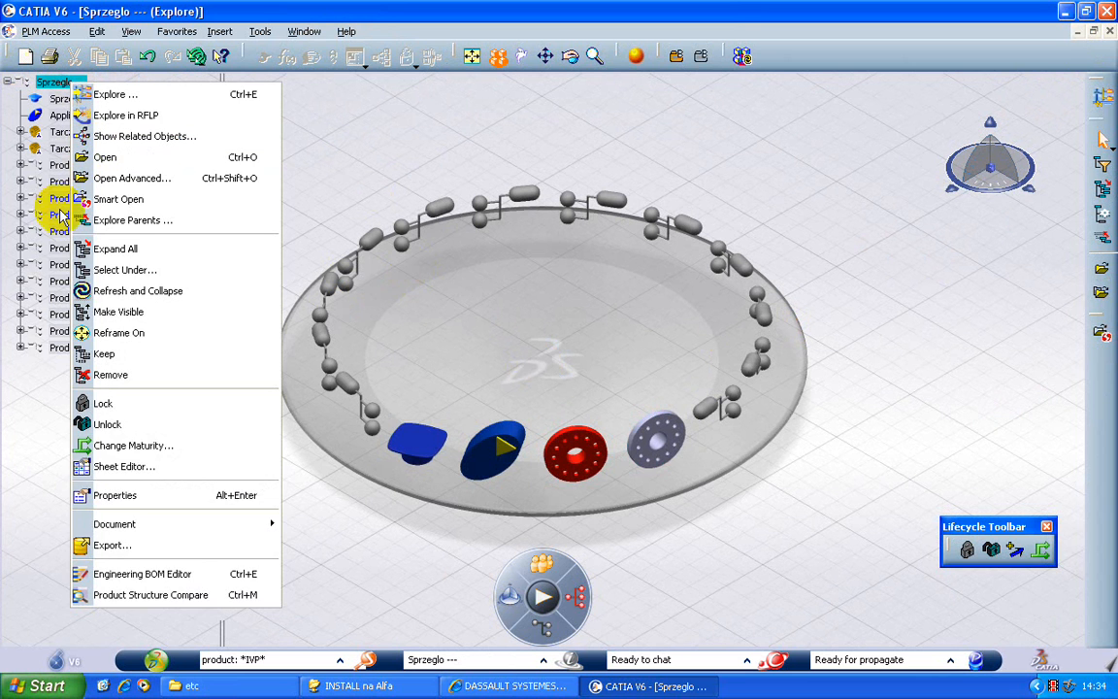
mouse_move(271, 526)
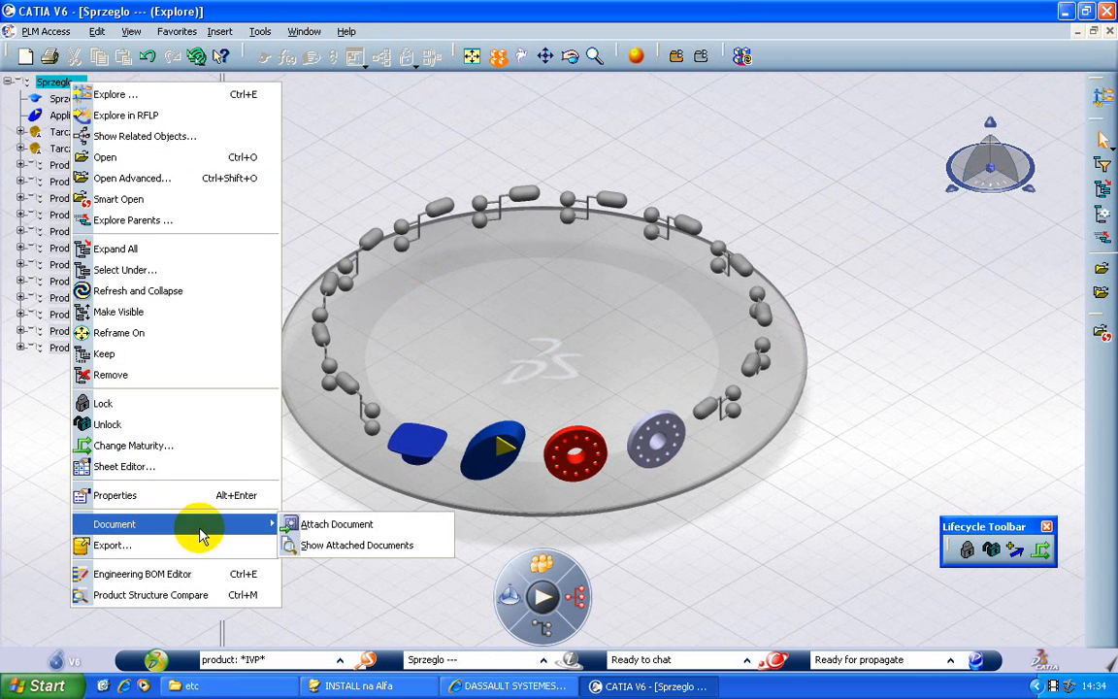
left_click(326, 528)
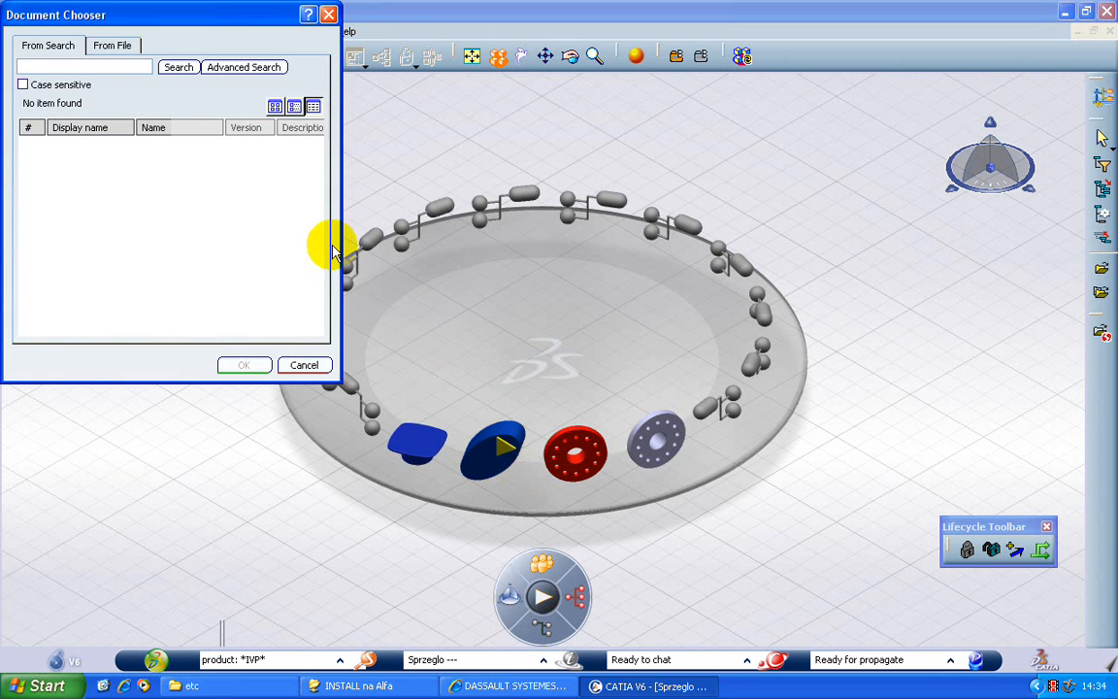
left_click_drag(231, 16, 447, 210)
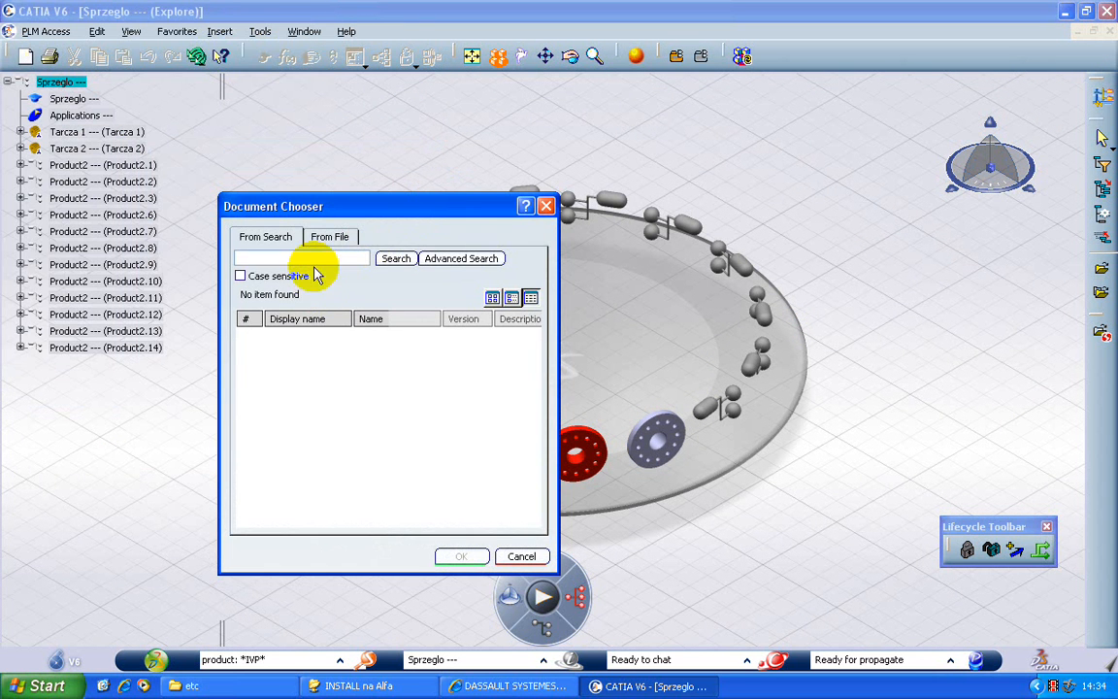
left_click(320, 239)
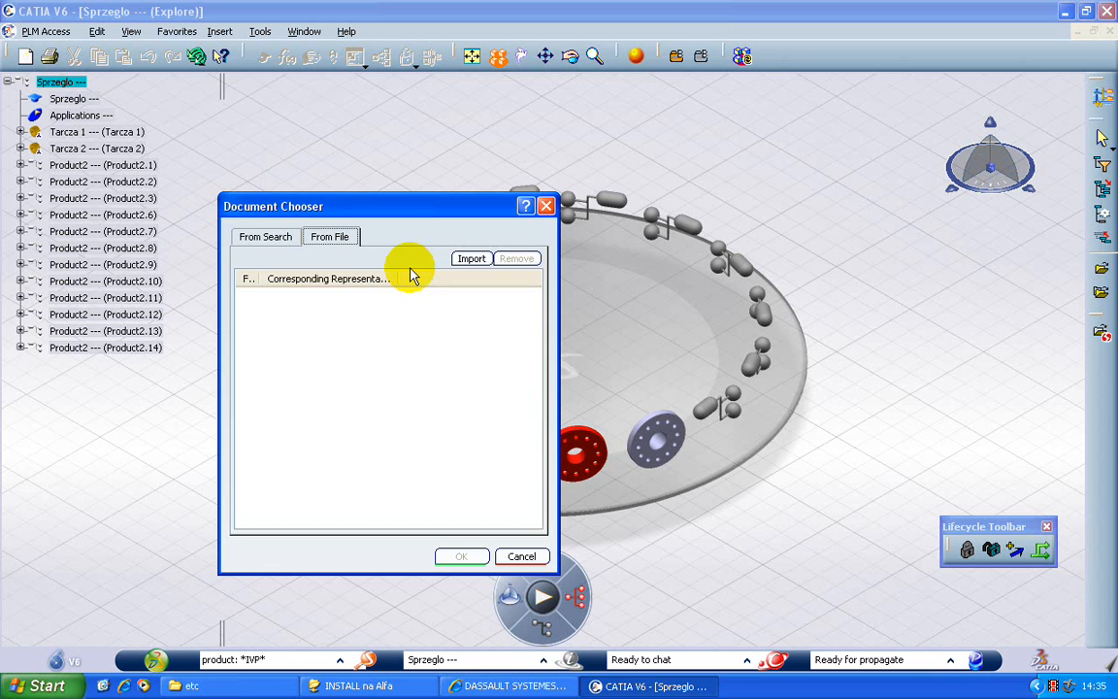
left_click(514, 557)
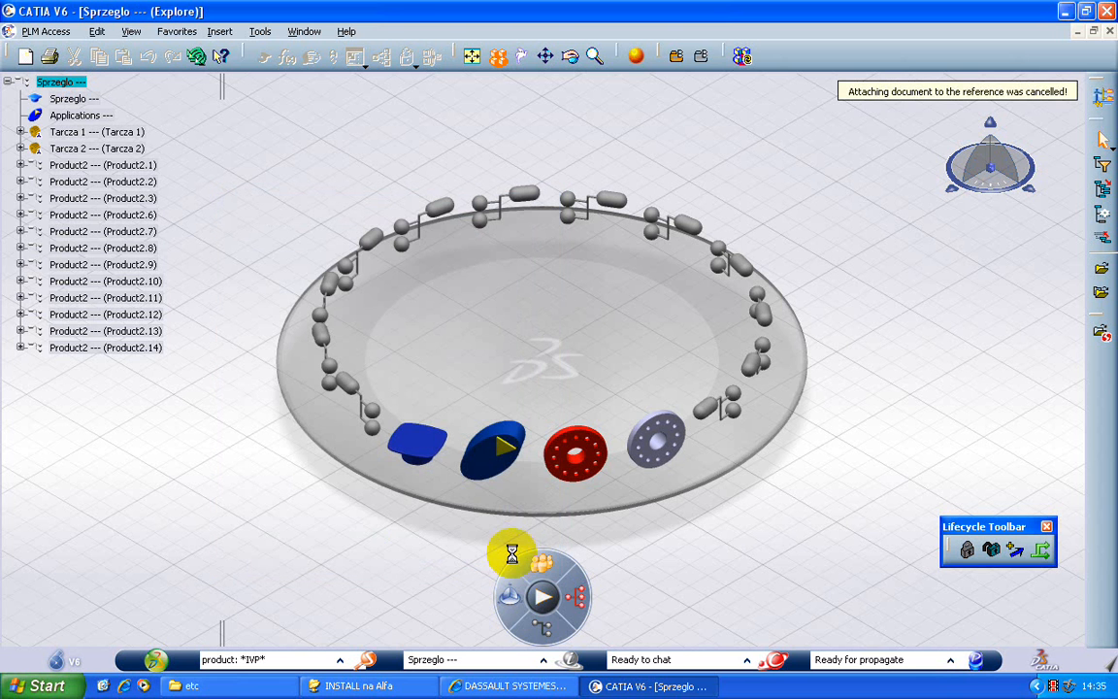
Open the Tarcza 2 component from the explored Sprzeglo structure
right_click(660, 432)
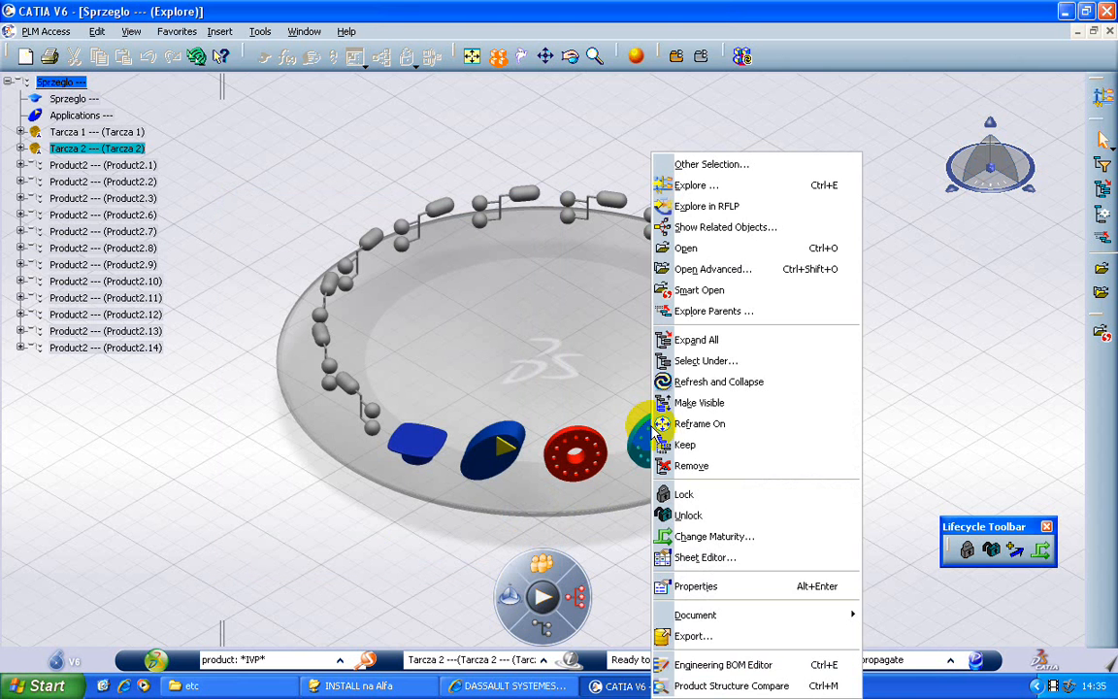
left_click(693, 250)
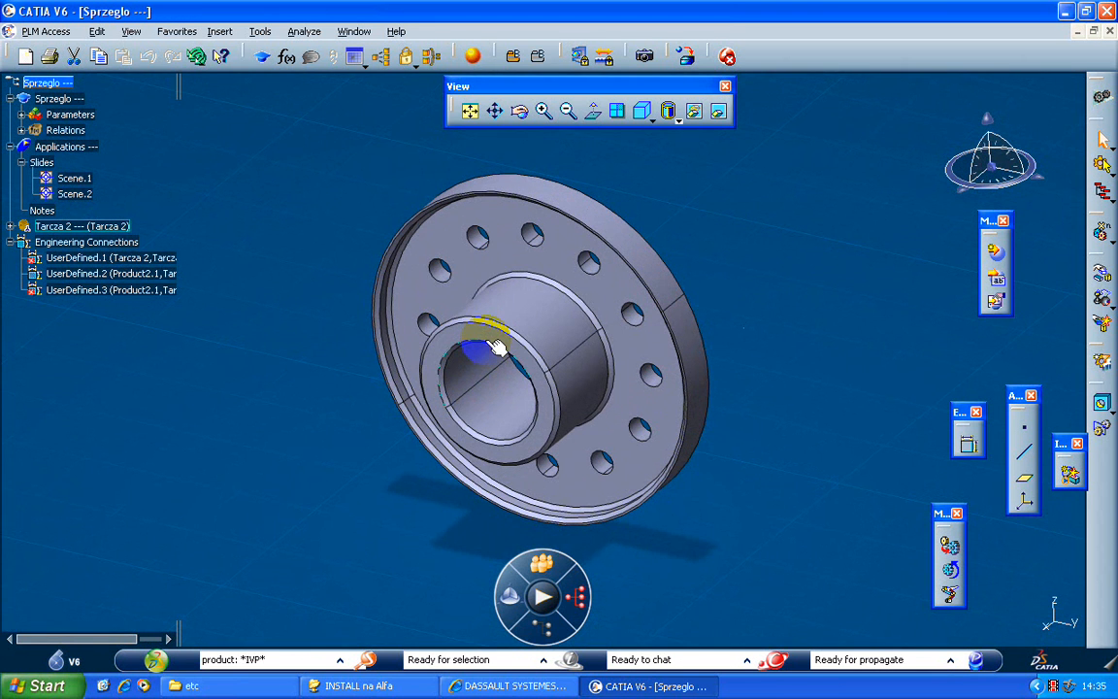
right_click(66, 88)
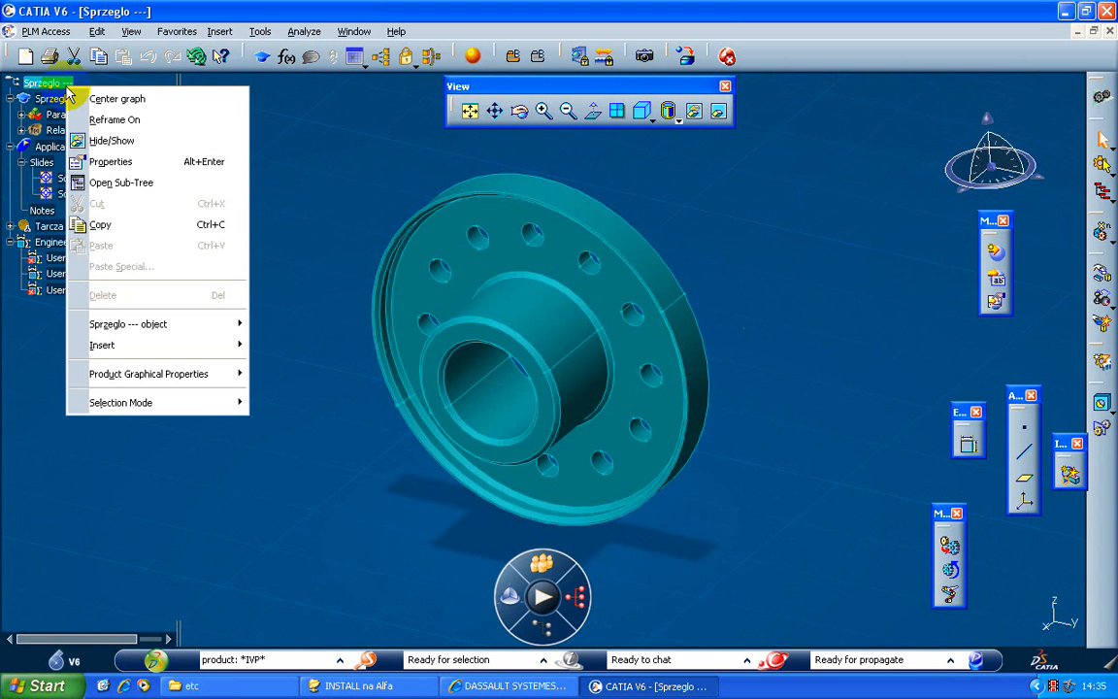
left_click(153, 665)
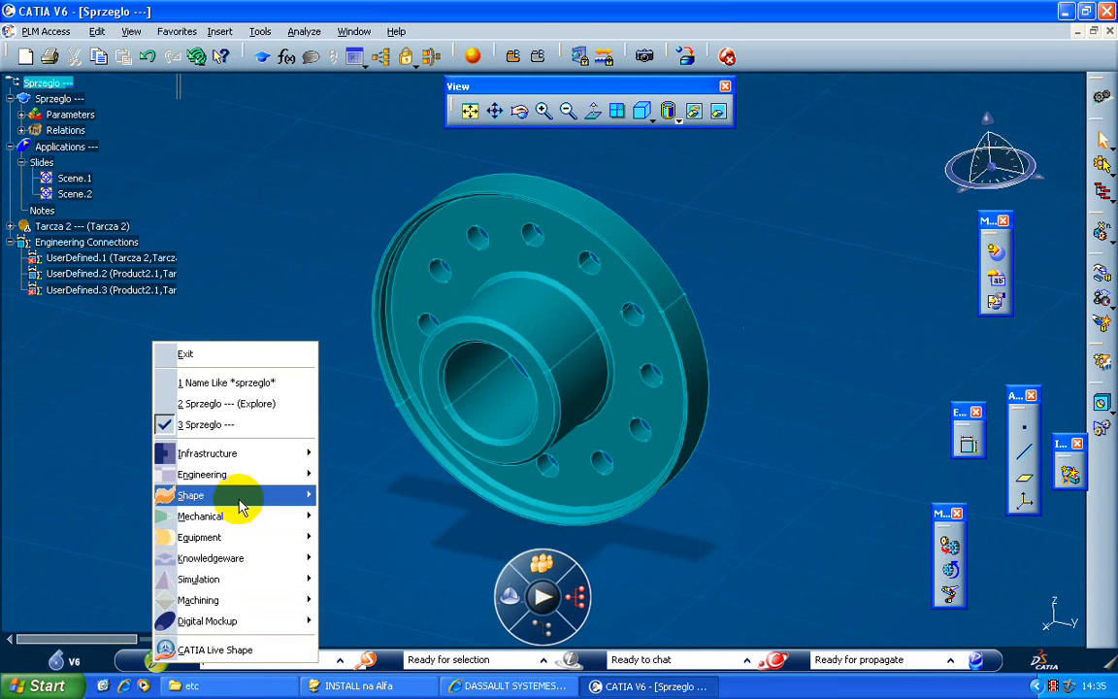
mouse_move(241, 502)
left_click(283, 244)
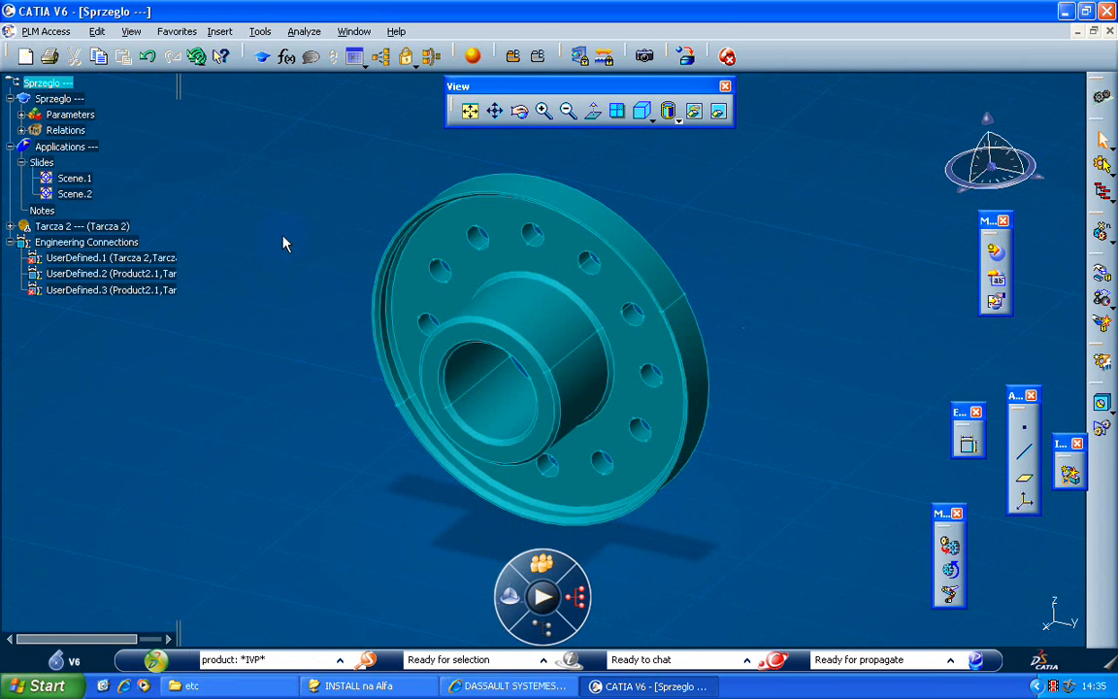
Insert a second instance of the existing Tarcza 2 3D part into Sprzeglo from the data loaded in the session
left_click(219, 32)
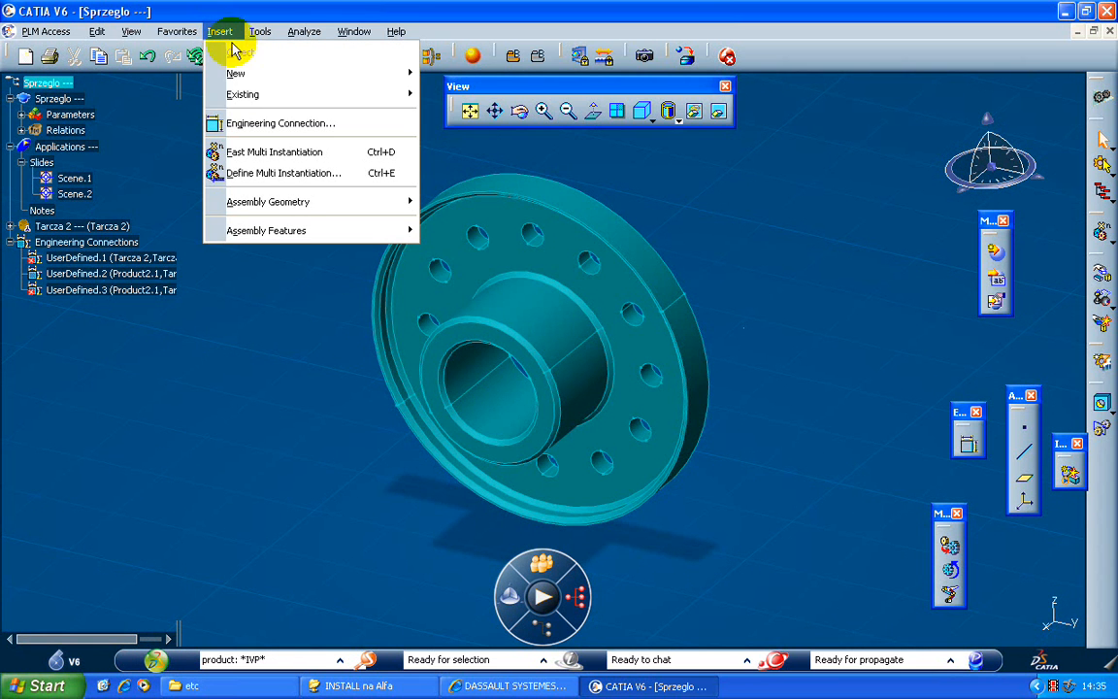
mouse_move(254, 95)
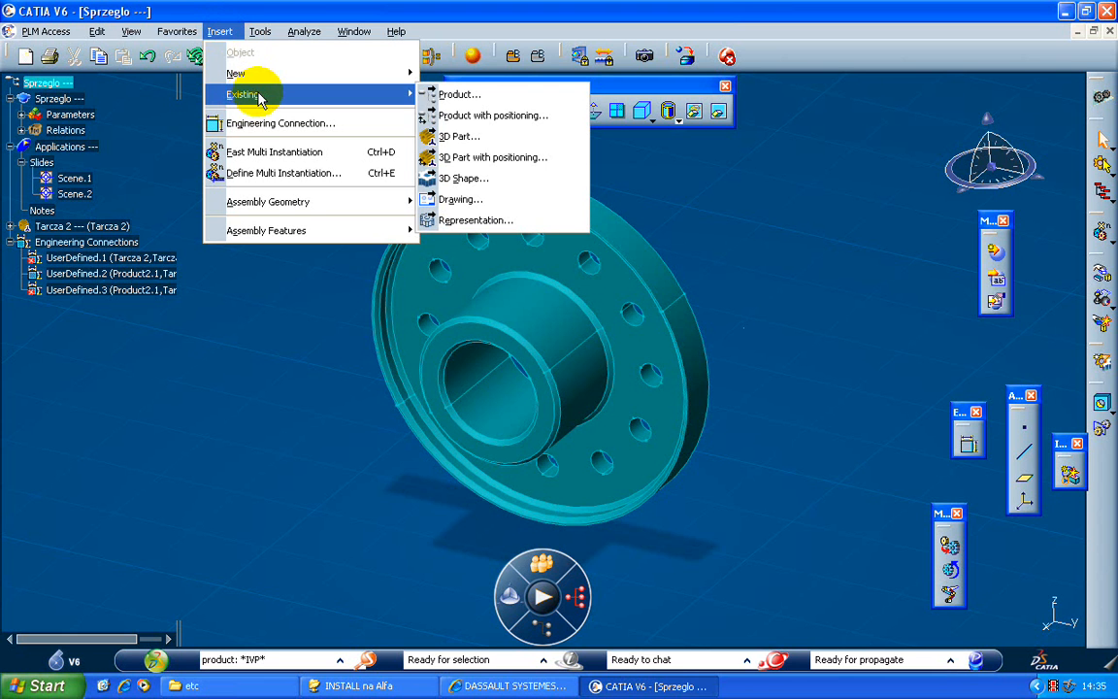
left_click(476, 141)
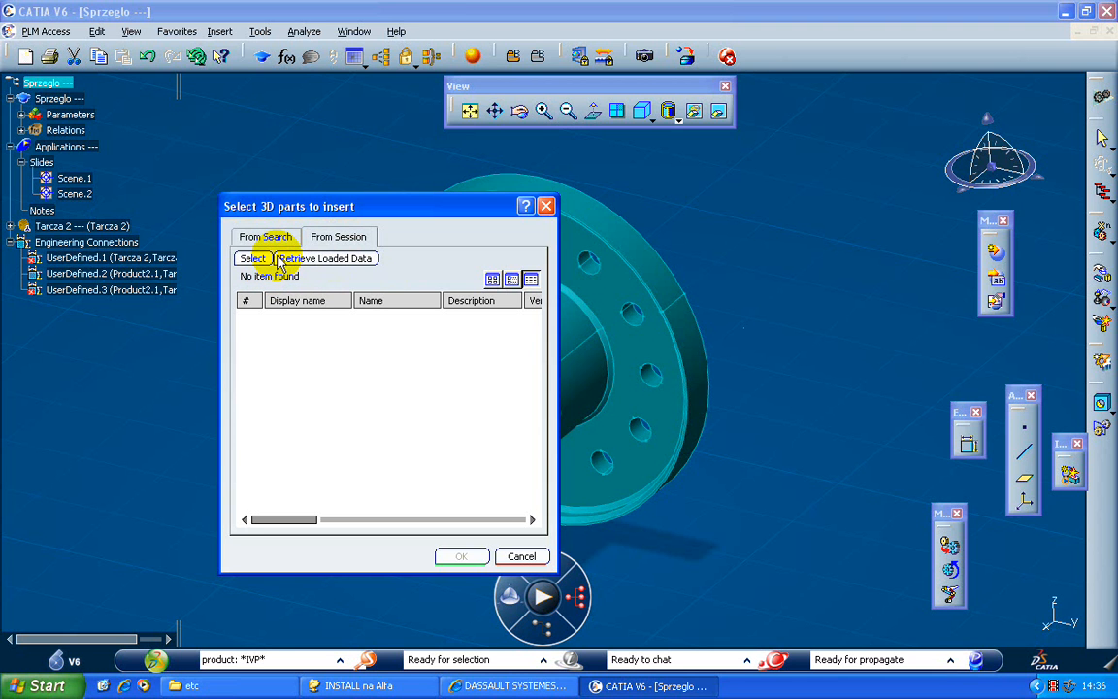
left_click(323, 259)
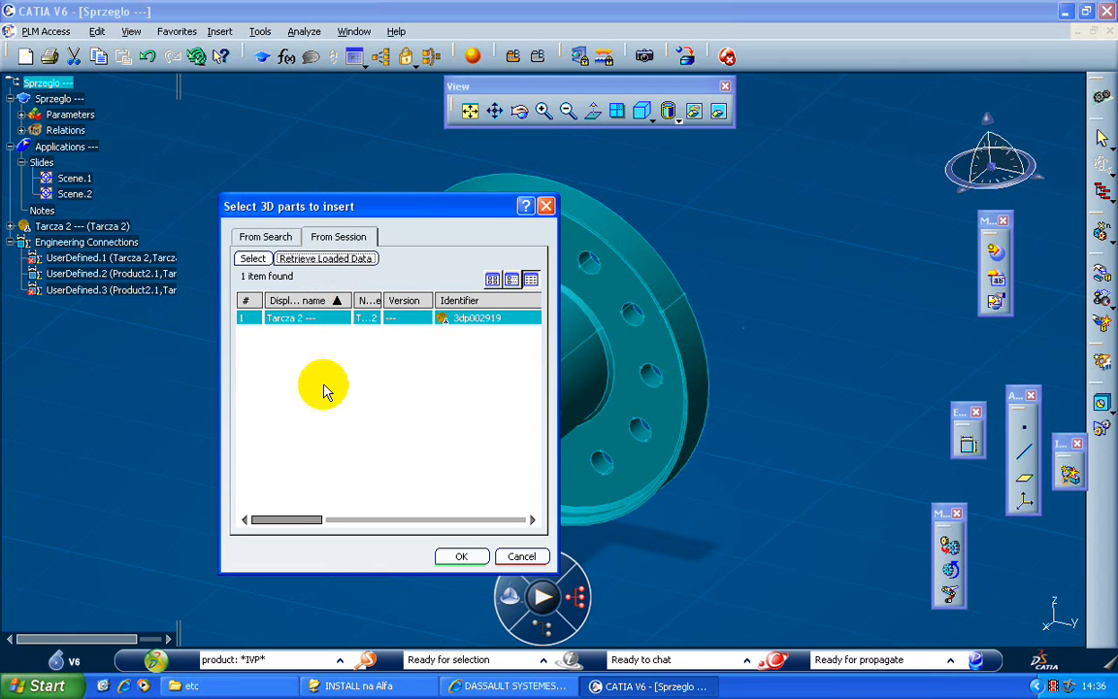
left_click(281, 321)
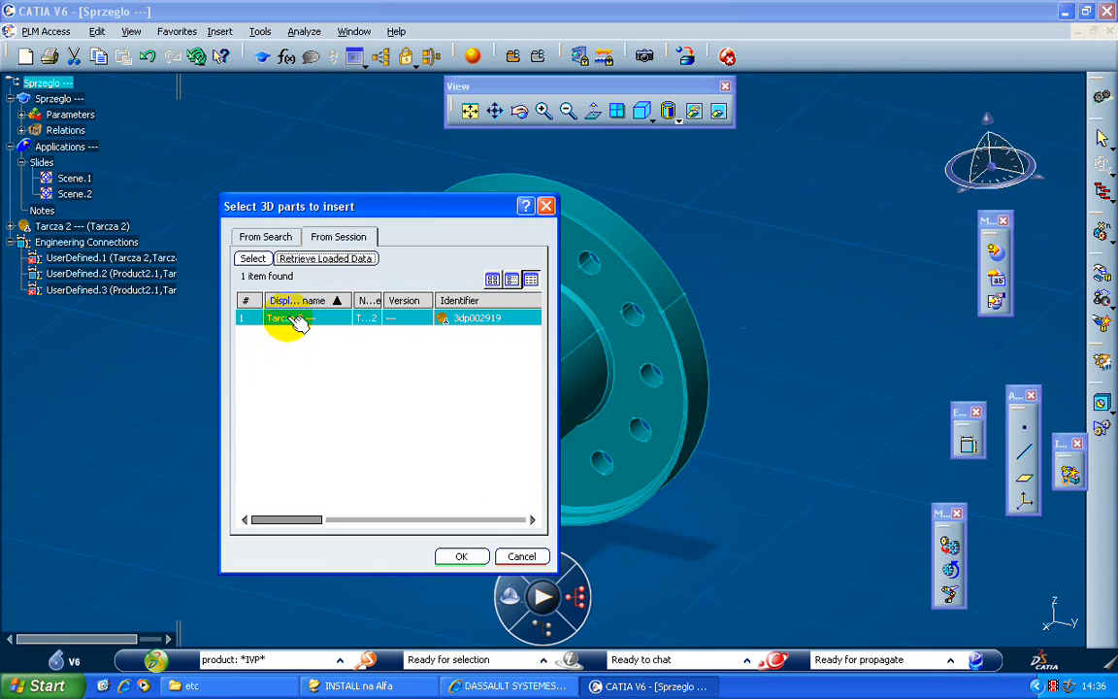
left_click(461, 559)
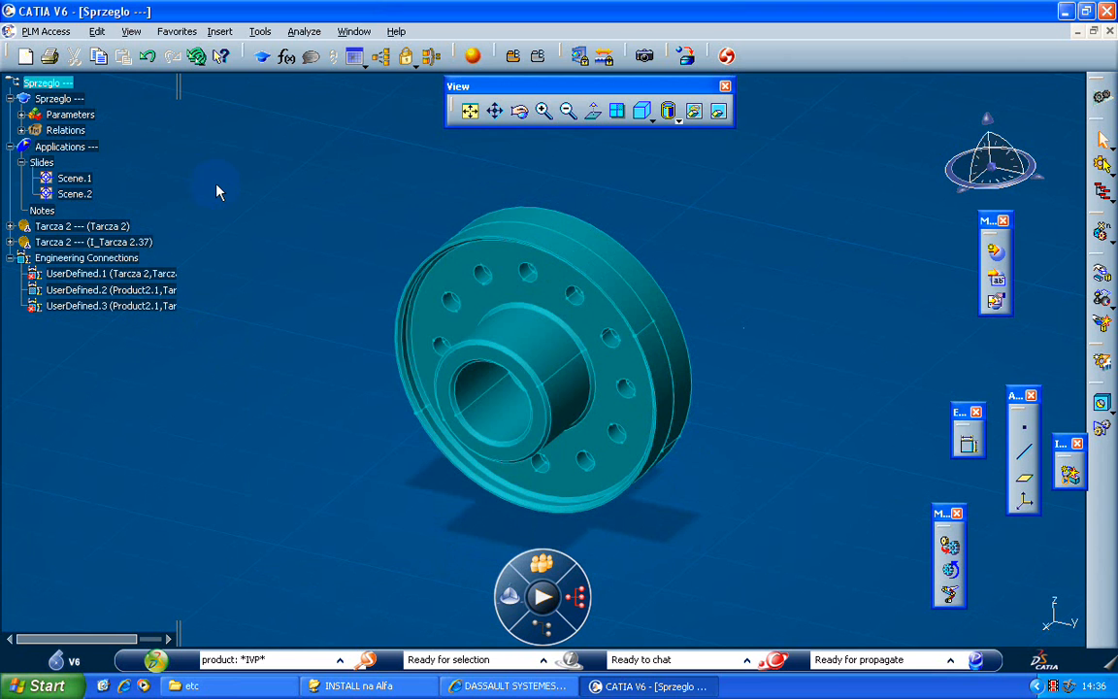
Search for existing 3D parts to insert with the criterion IVP*, and cancel the insertion
left_click(222, 32)
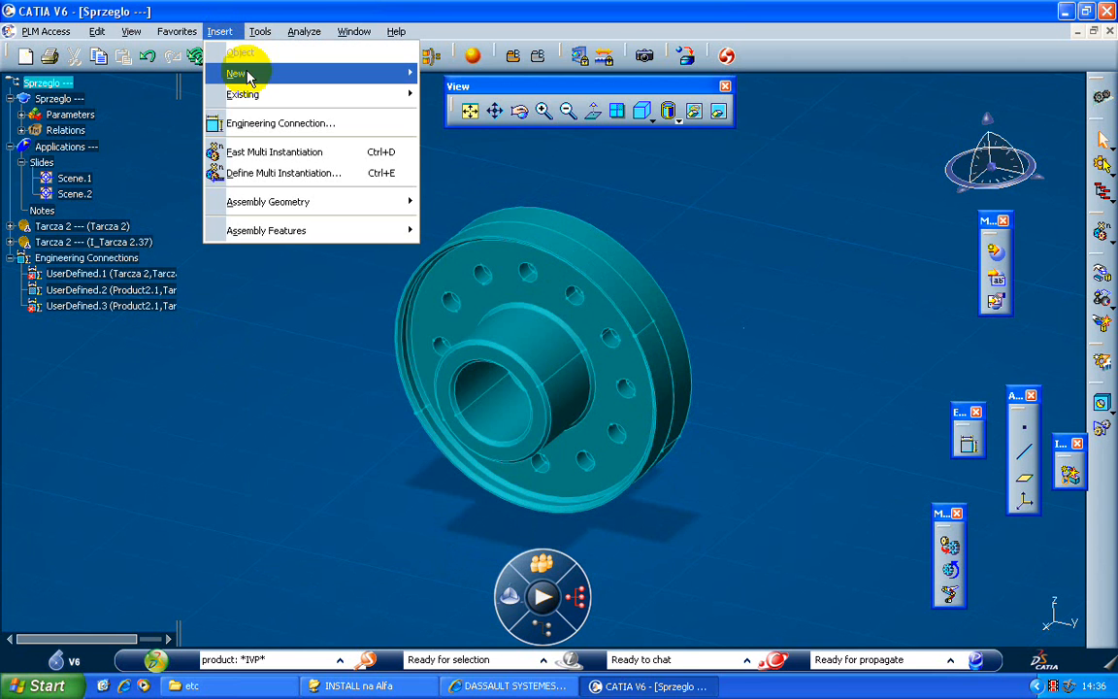
mouse_move(409, 97)
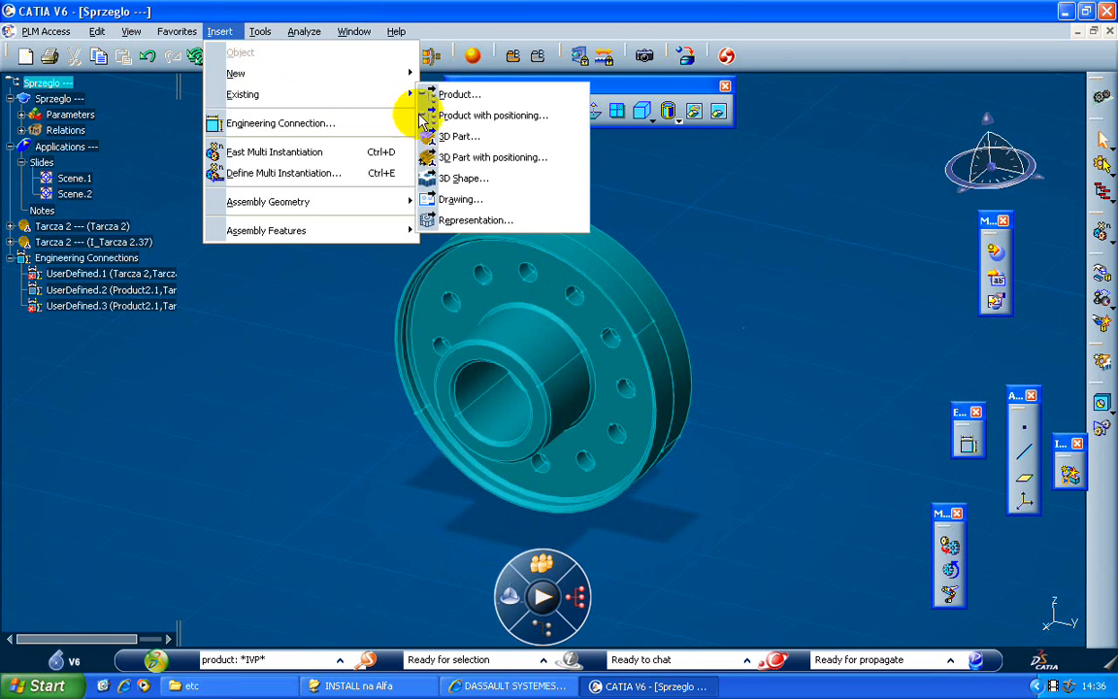
left_click(521, 142)
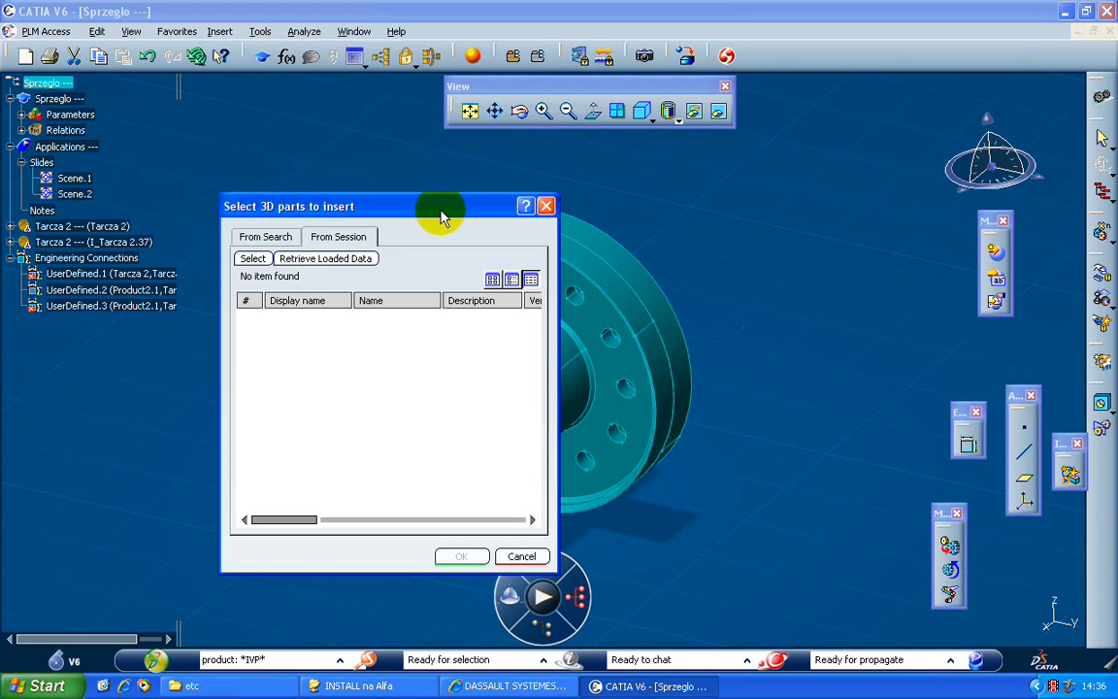
left_click(260, 238)
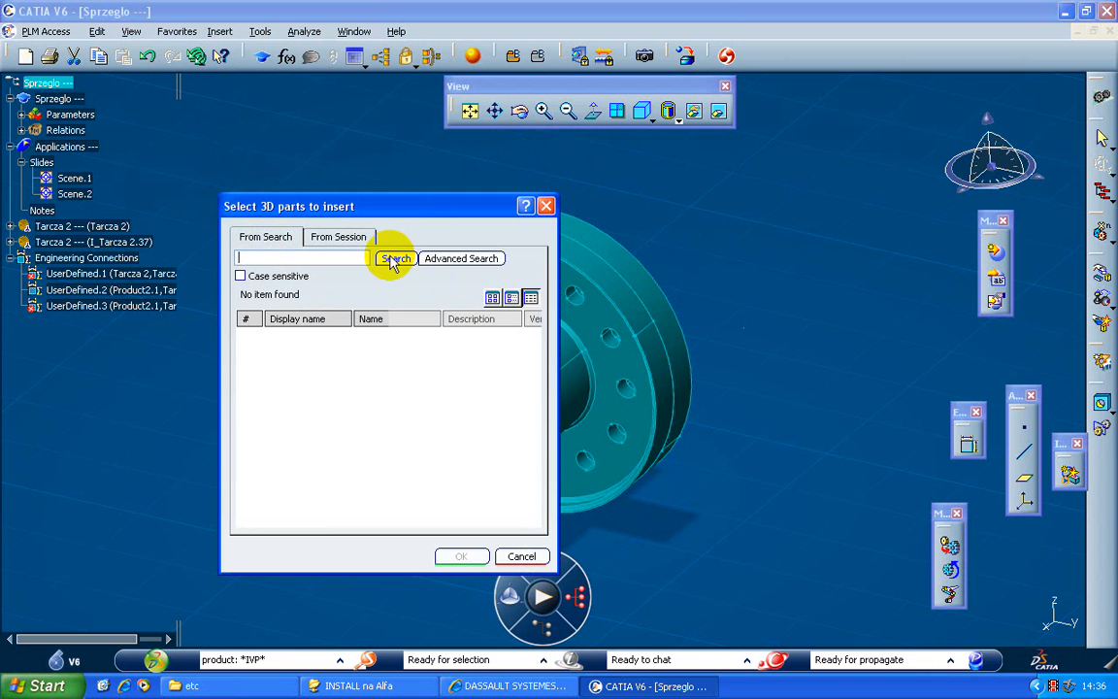
left_click(393, 260)
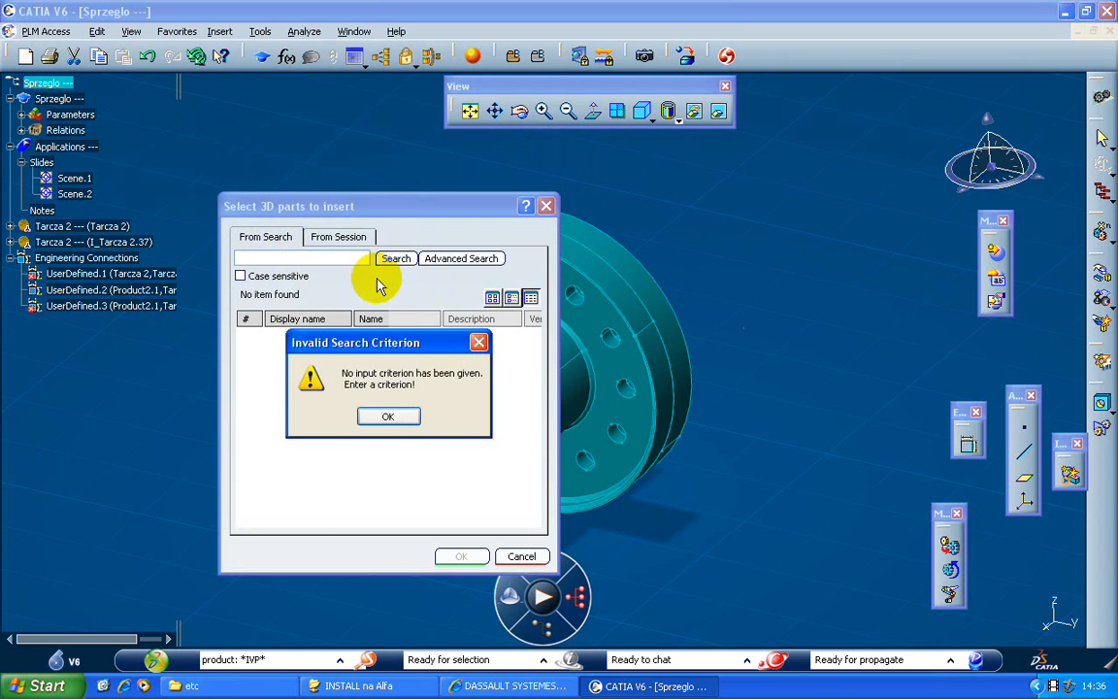
left_click(387, 417)
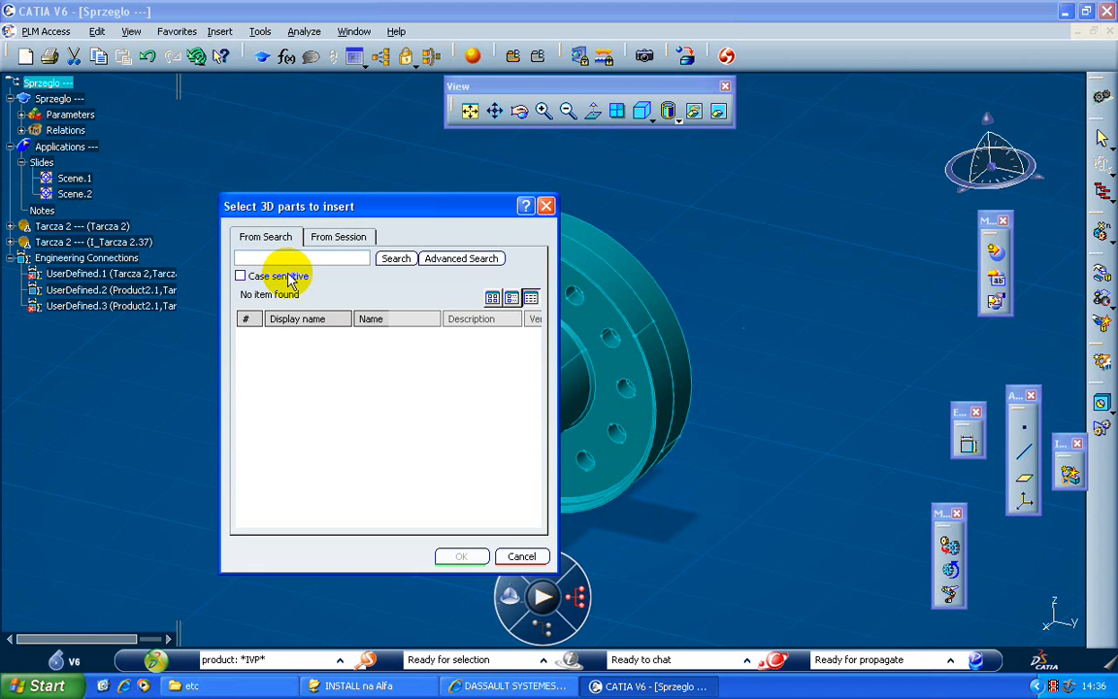
type("IVP*")
left_click(394, 258)
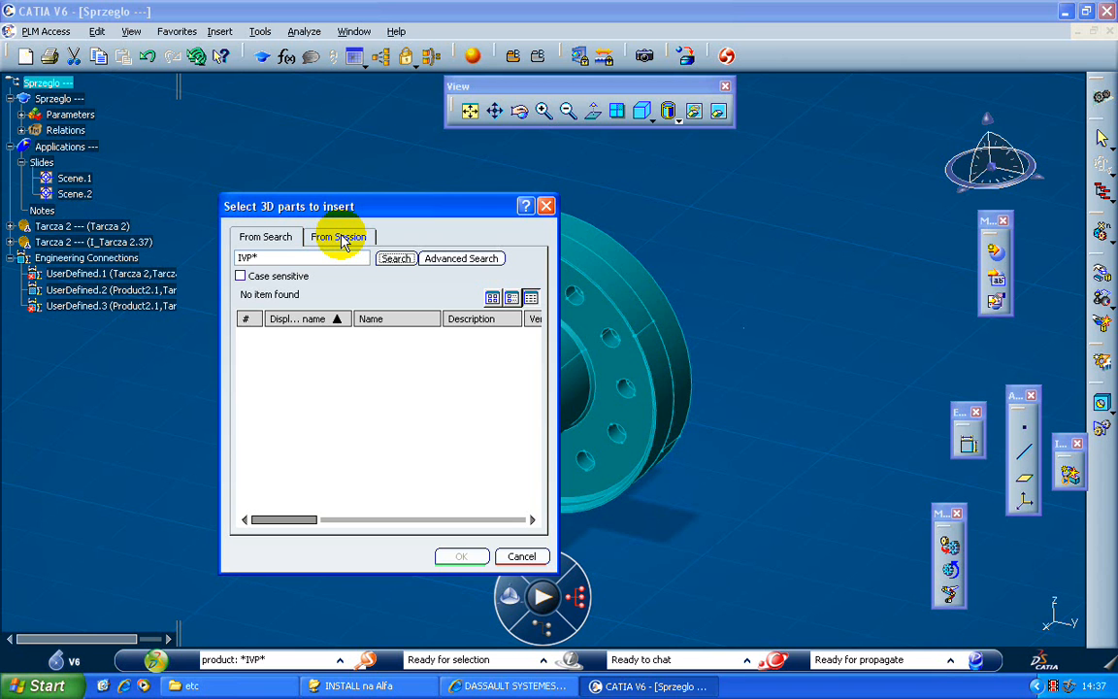
left_click(522, 556)
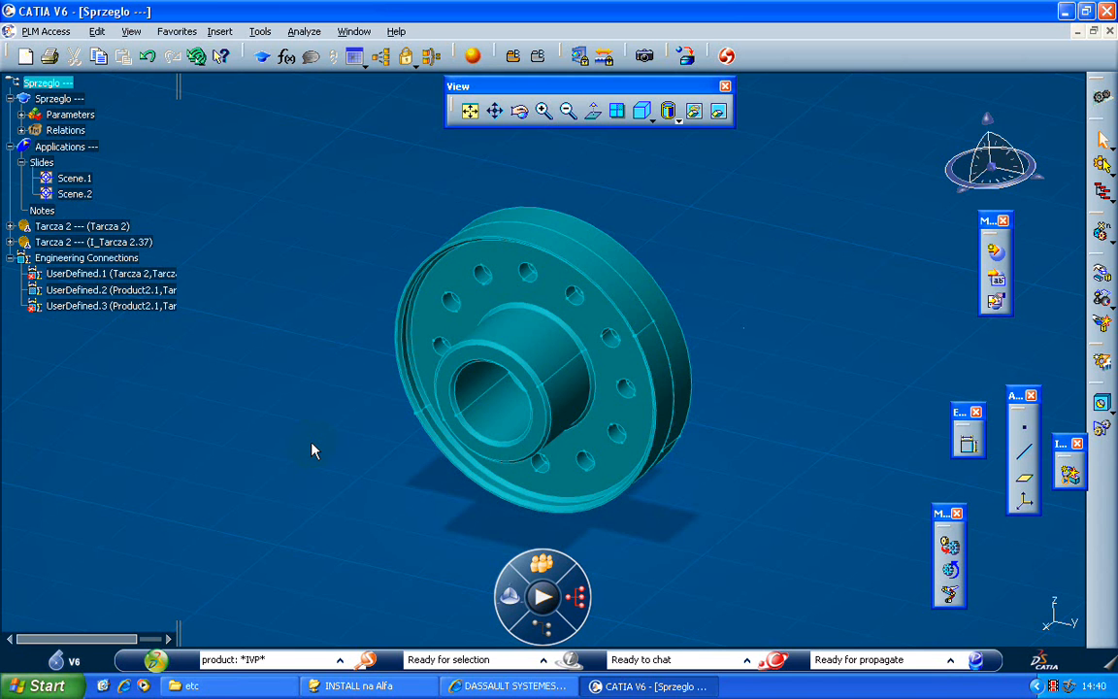
Minimize CATIA and browse the folders on local drive D: in the file explorer
key("ctrl+s")
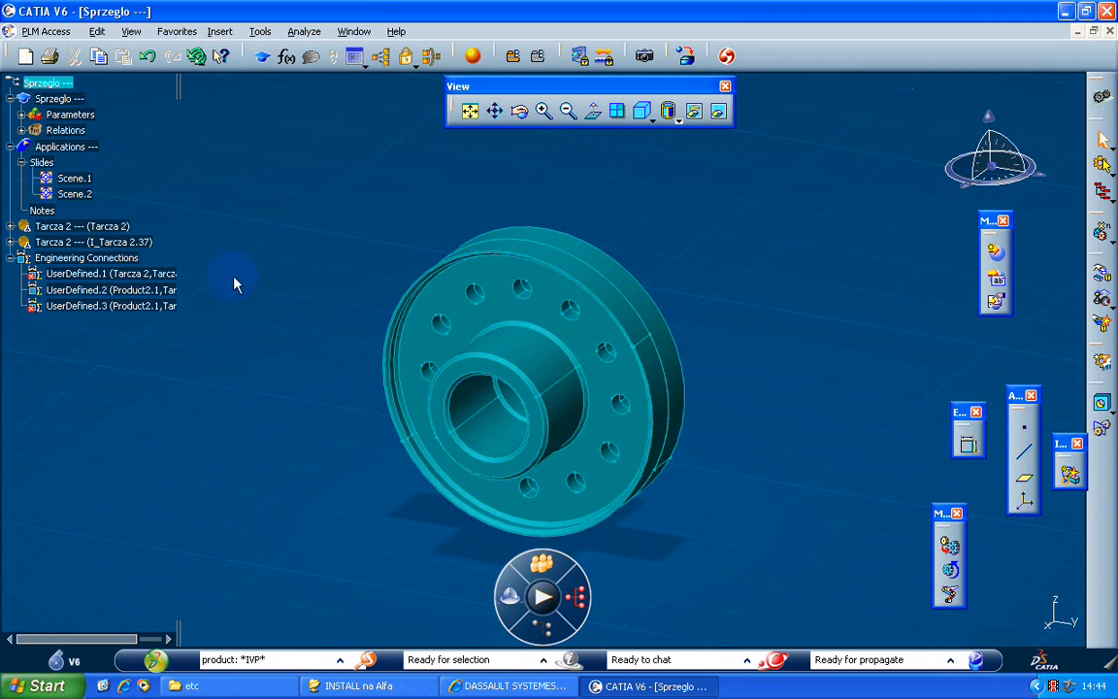
key("alt+Tab")
left_click(1065, 12)
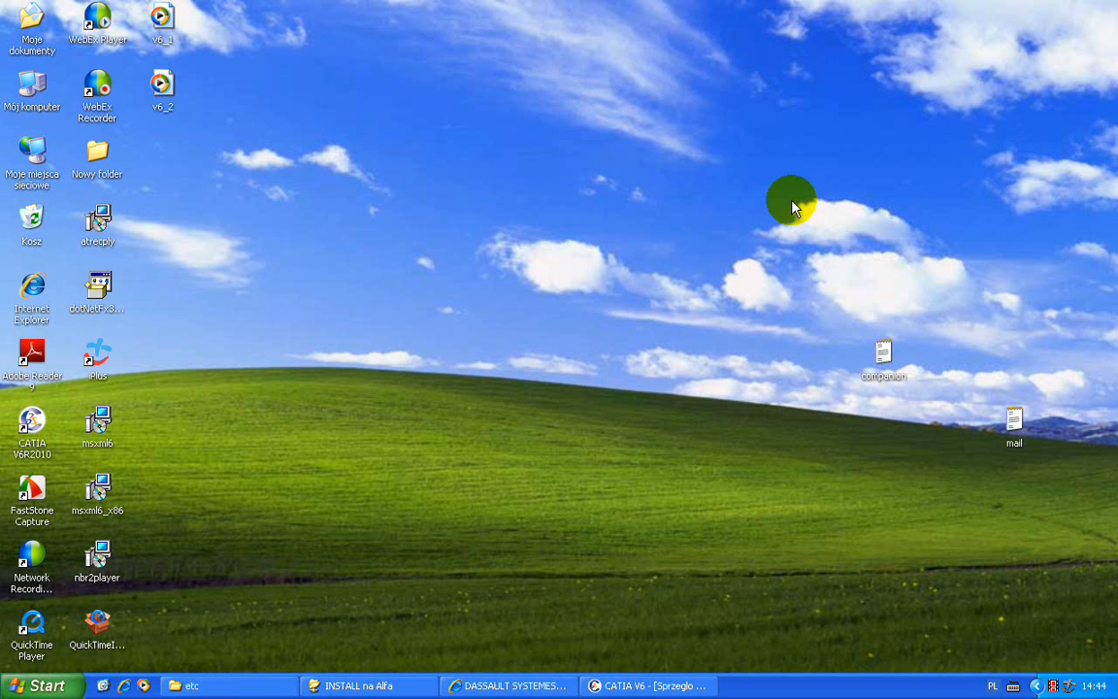
double_click(32, 86)
double_click(596, 240)
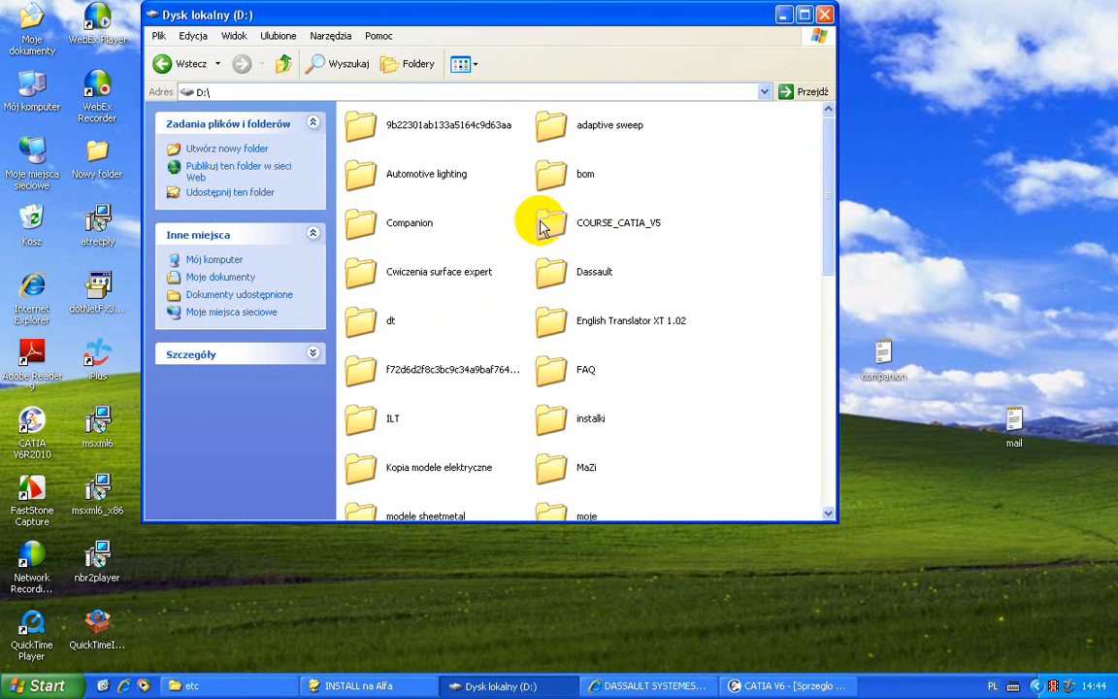
left_click(544, 224)
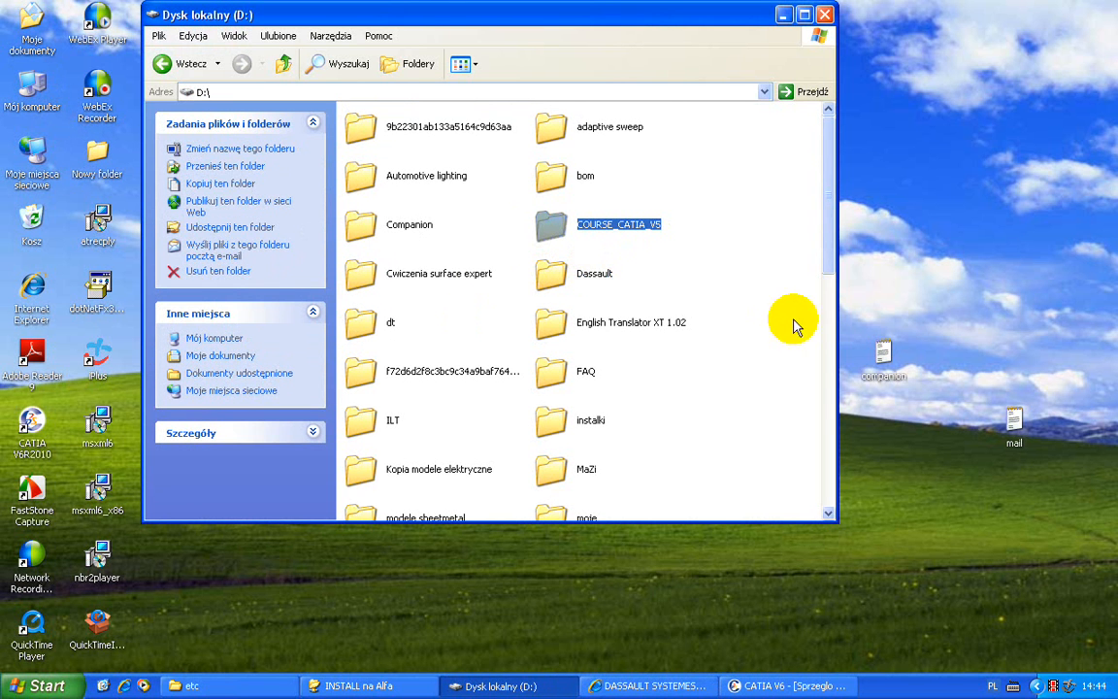
left_click_drag(830, 275, 830, 463)
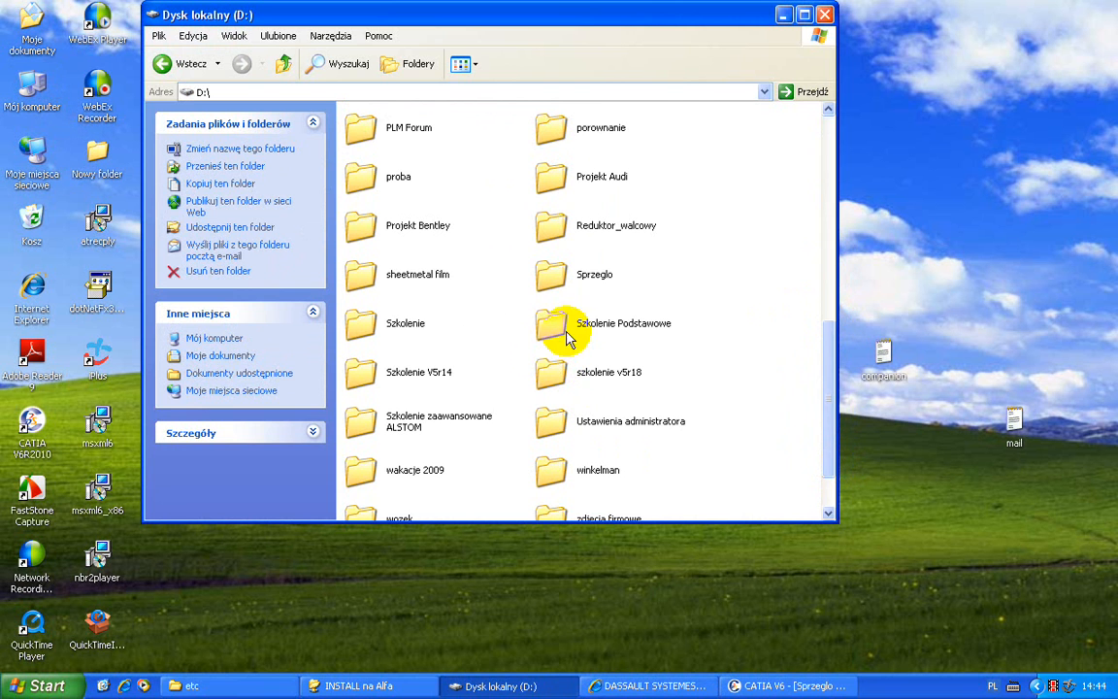
Open the Assembly folder within szkolenie v5r18\Szkolenie zaawansowane ALSTOM_ and select its Sprzeglo folder
double_click(553, 368)
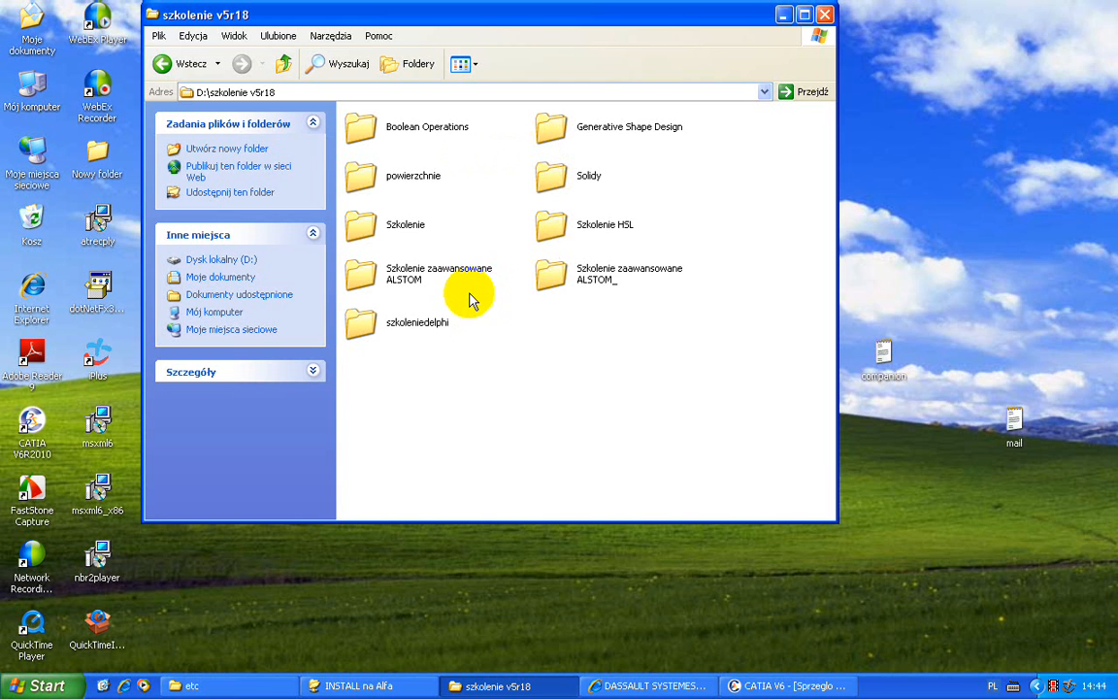
double_click(556, 279)
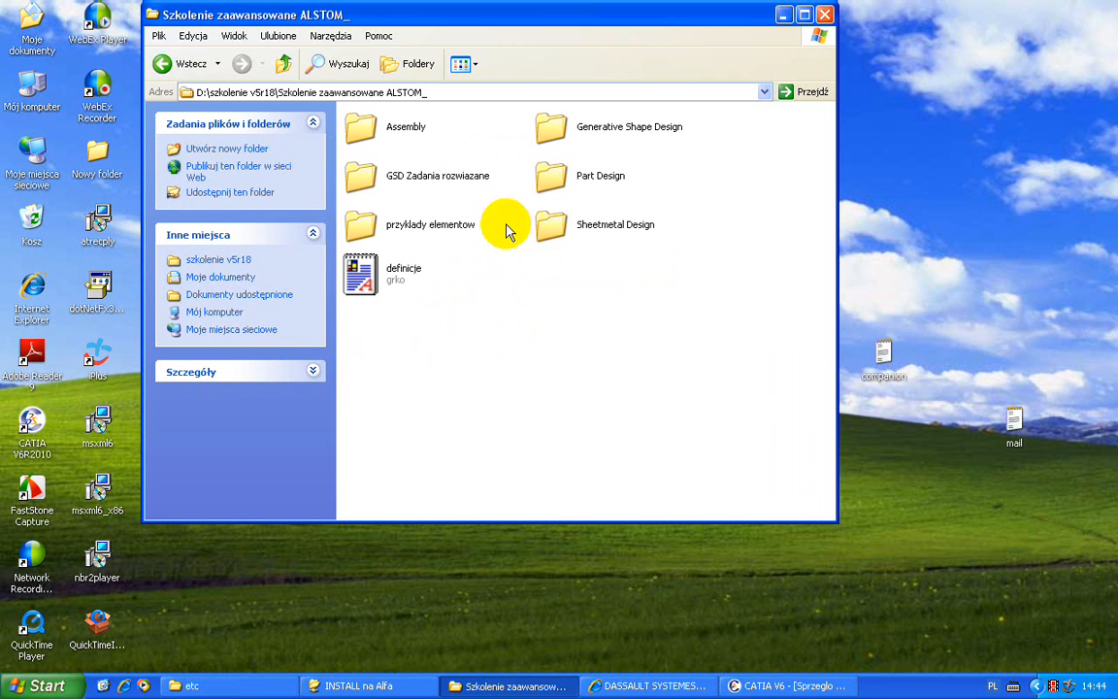
double_click(379, 117)
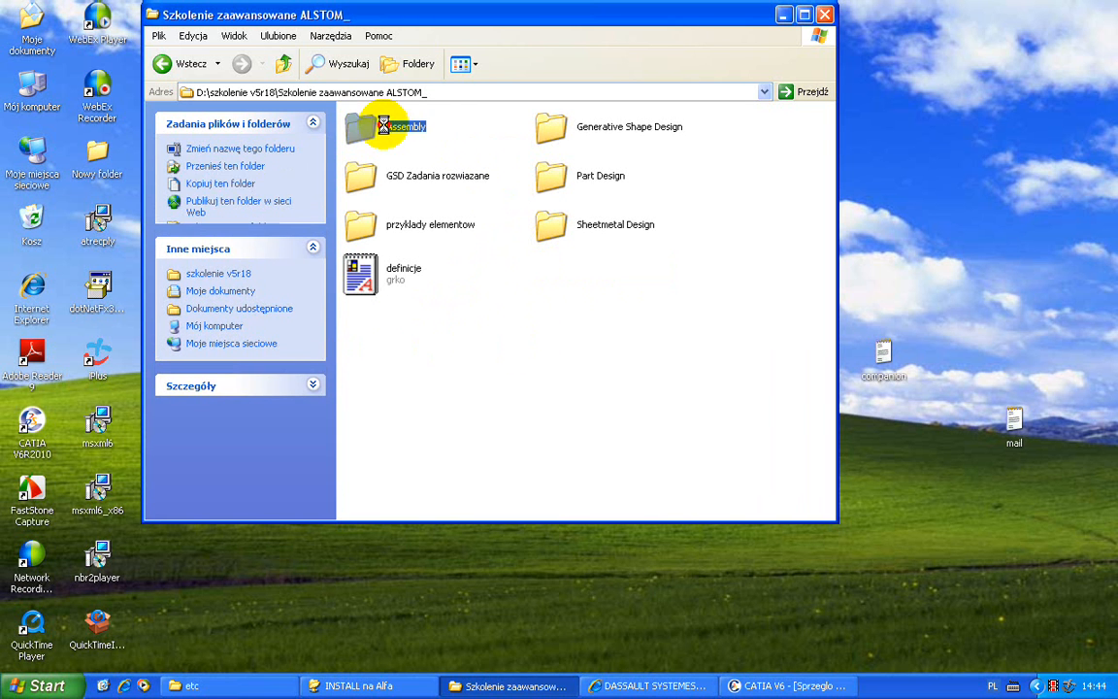
left_click_drag(506, 17, 605, 73)
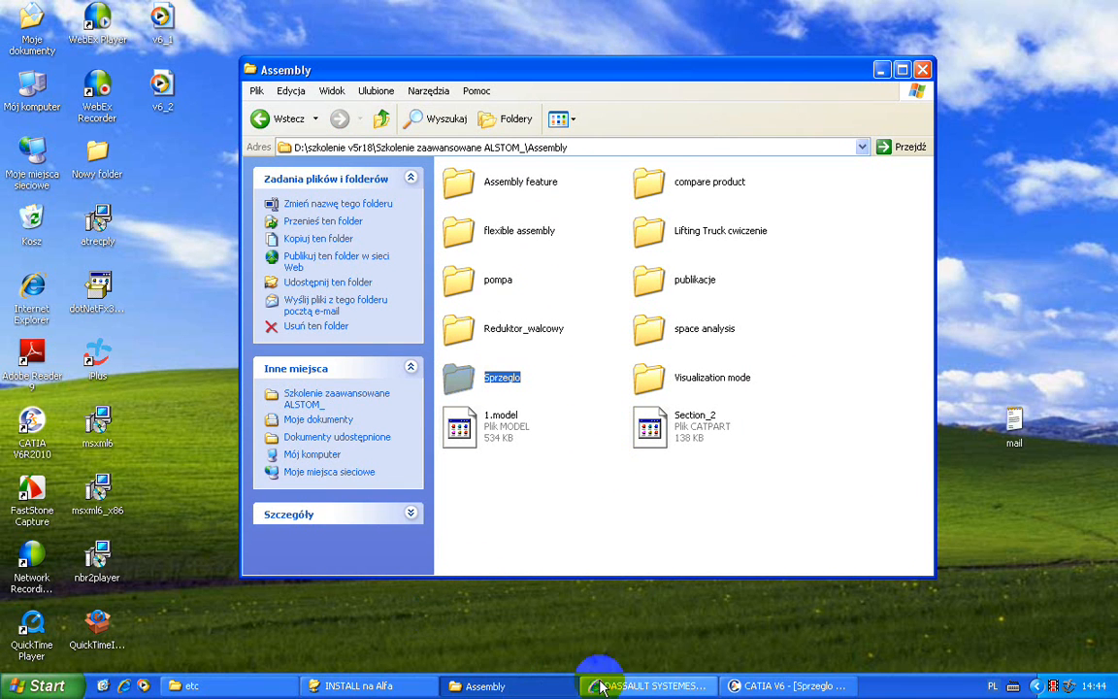
Switch to CATIA, examine the movement options of a new user-defined engineering connection on Tarcza 2, and cancel
left_click(755, 686)
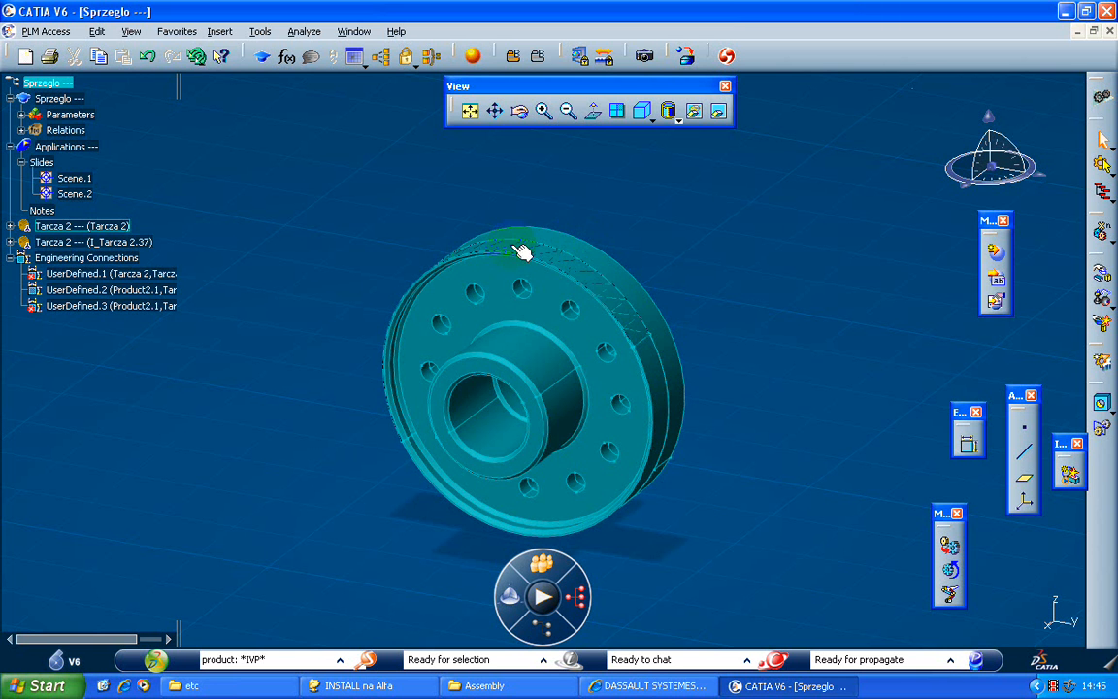
mouse_move(582, 373)
middle_mouse_down()
mouse_move(559, 384)
mouse_move(585, 324)
mouse_move(559, 352)
mouse_move(375, 349)
mouse_move(569, 335)
mouse_move(714, 378)
middle_mouse_up()
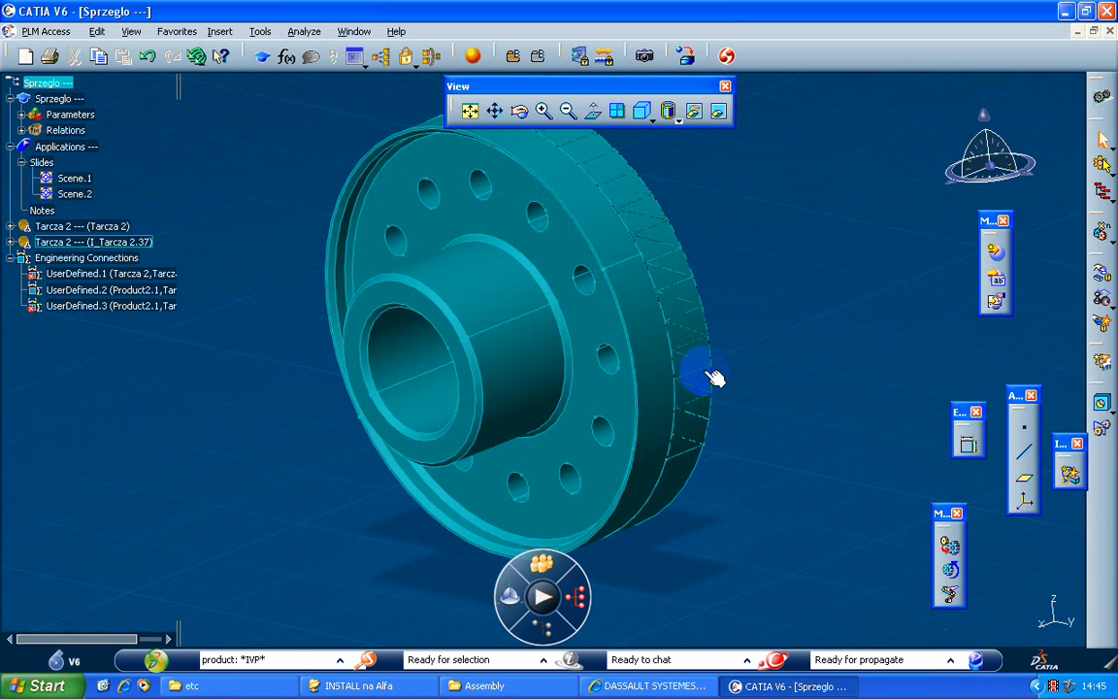
left_click(854, 408)
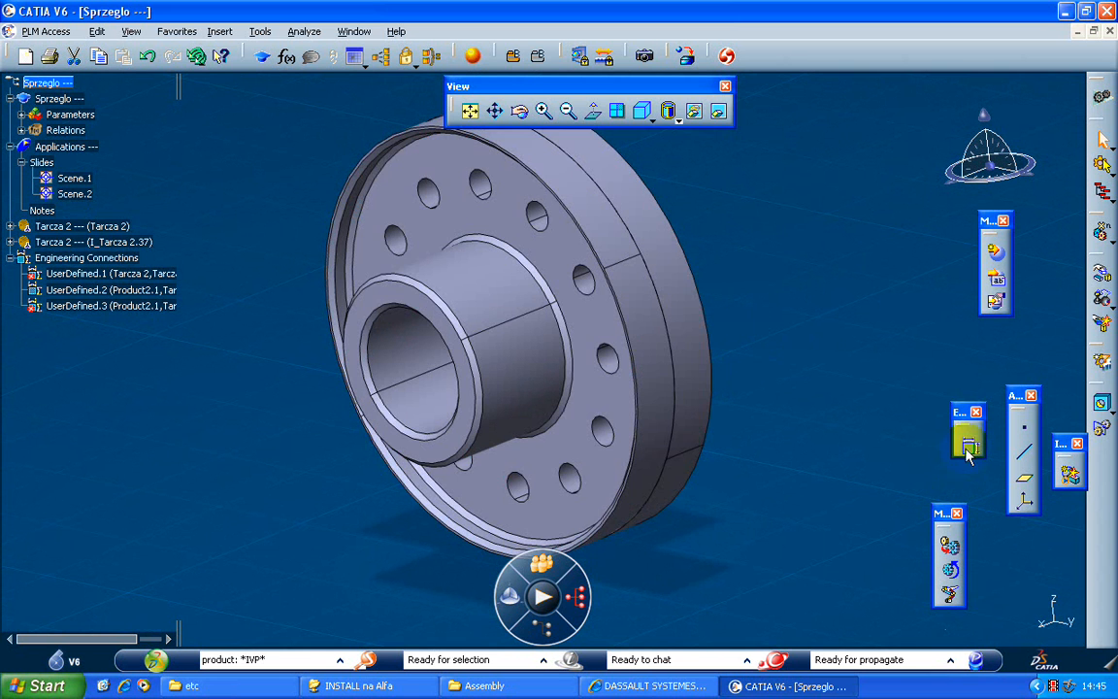
left_click_drag(791, 400, 752, 285)
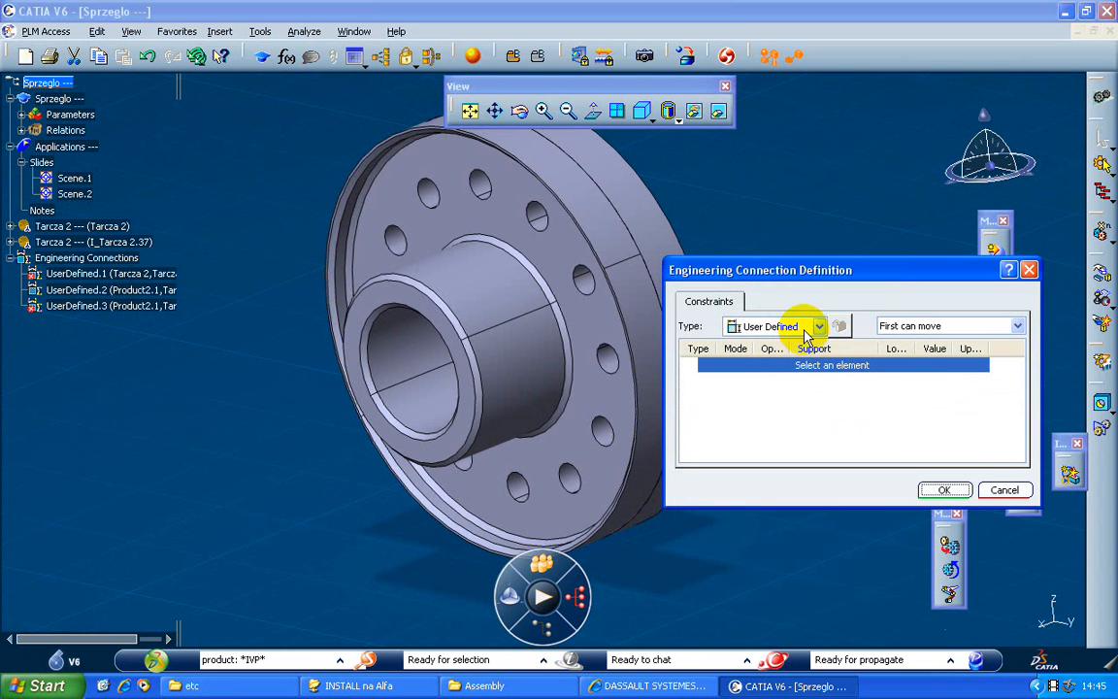
left_click(889, 326)
left_click(886, 333)
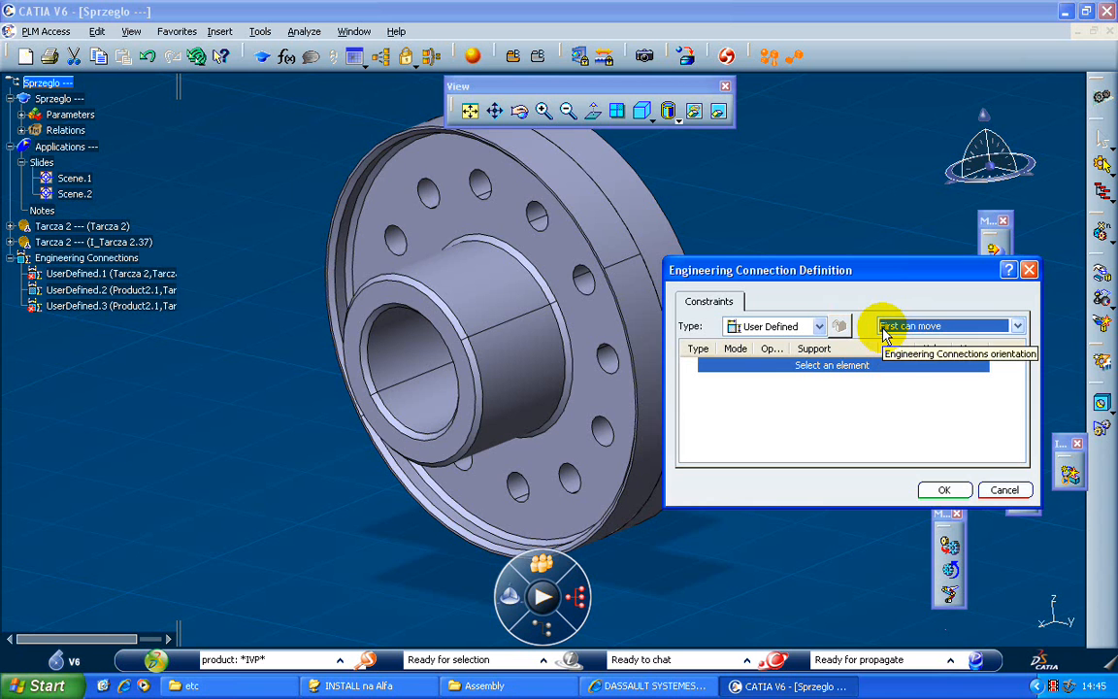
left_click(888, 327)
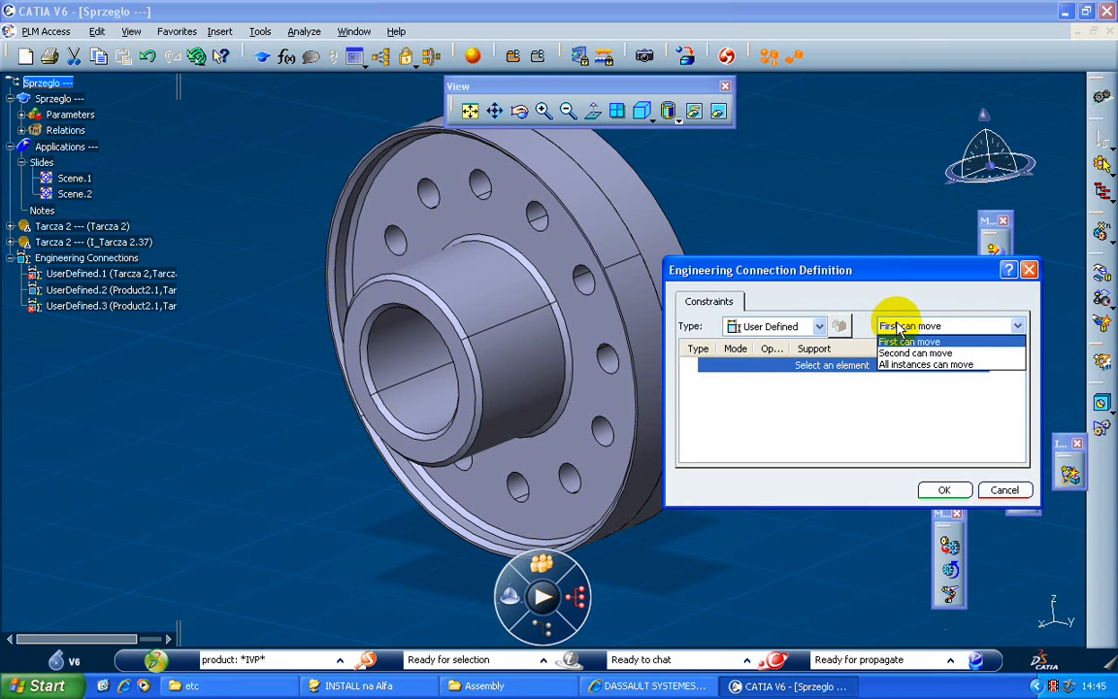
left_click(900, 330)
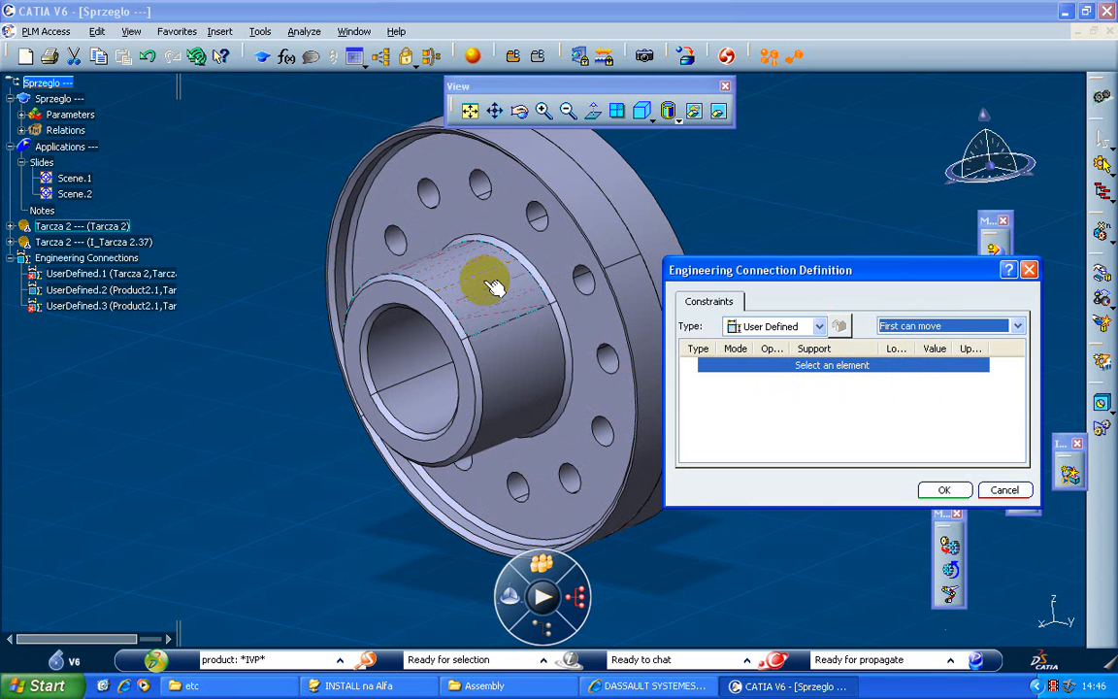
left_click(107, 227)
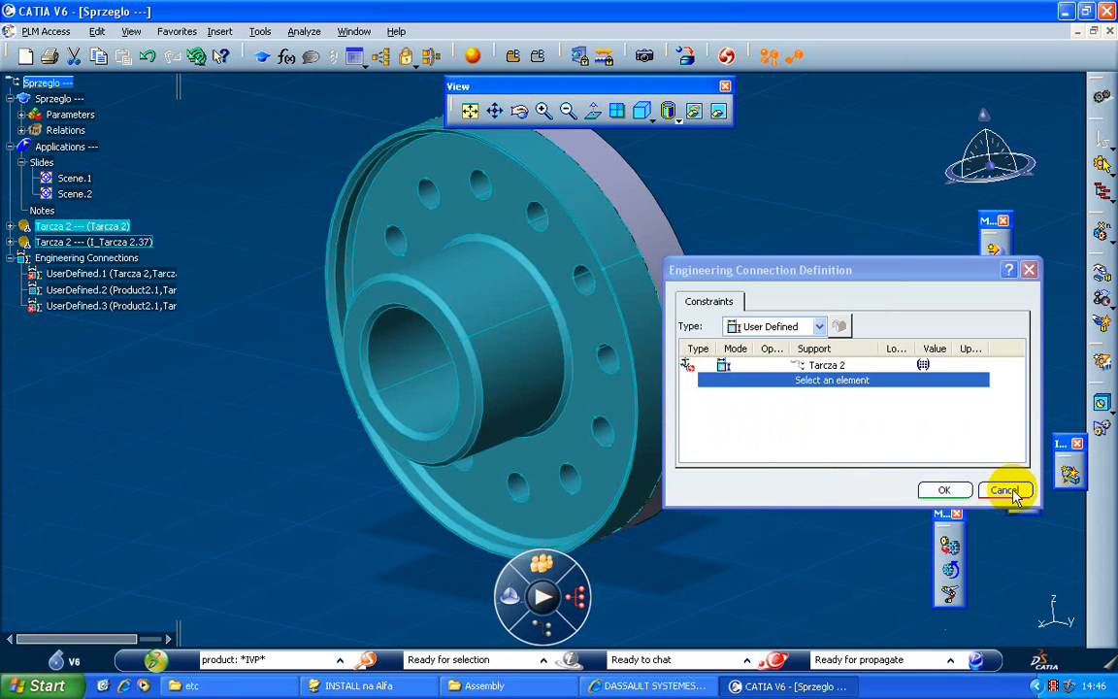
left_click(1004, 490)
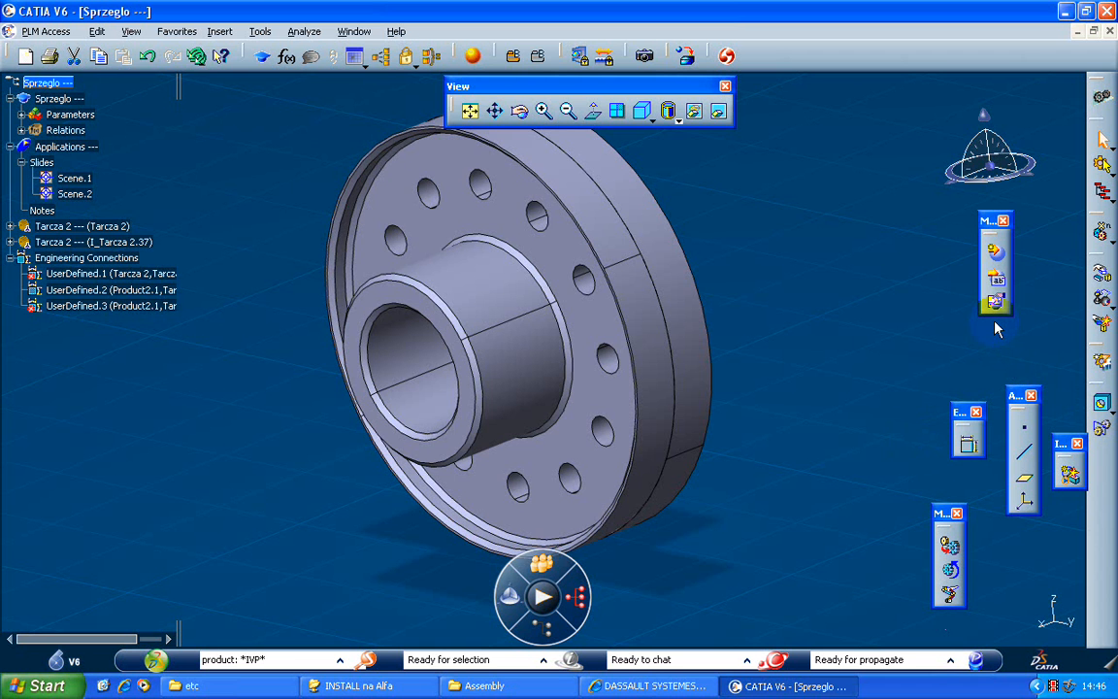
Start a new engineering connection and constrain the hub end faces of the two Tarcza 2 parts in contact
left_click(968, 446)
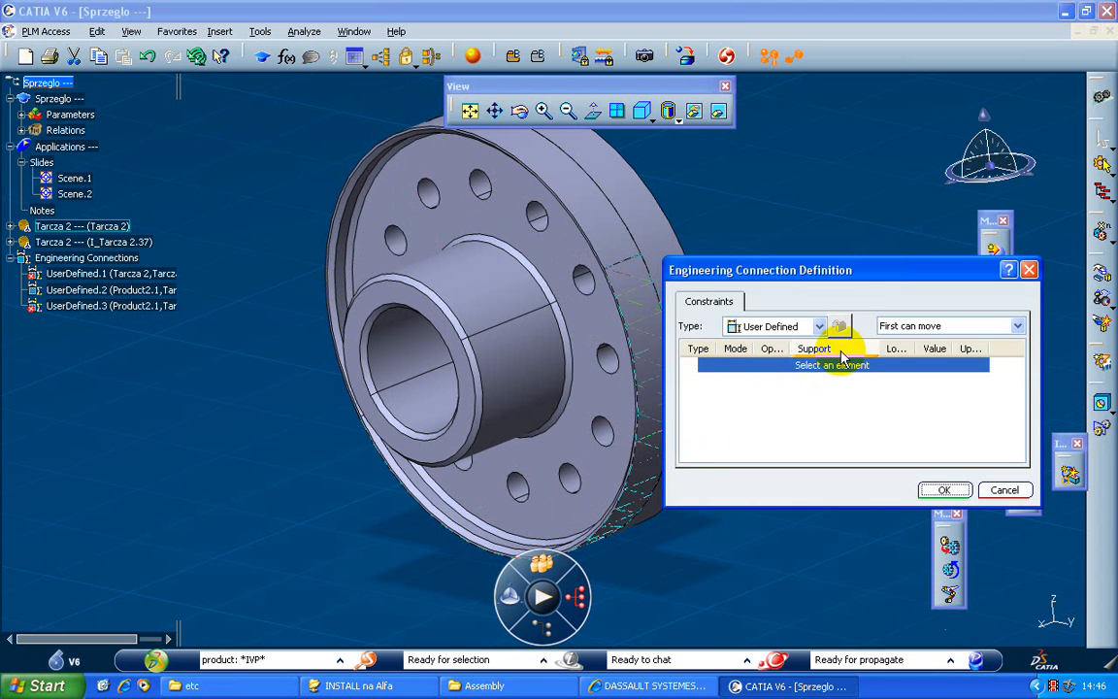
left_click(462, 376)
middle_click_drag(492, 378, 410, 325)
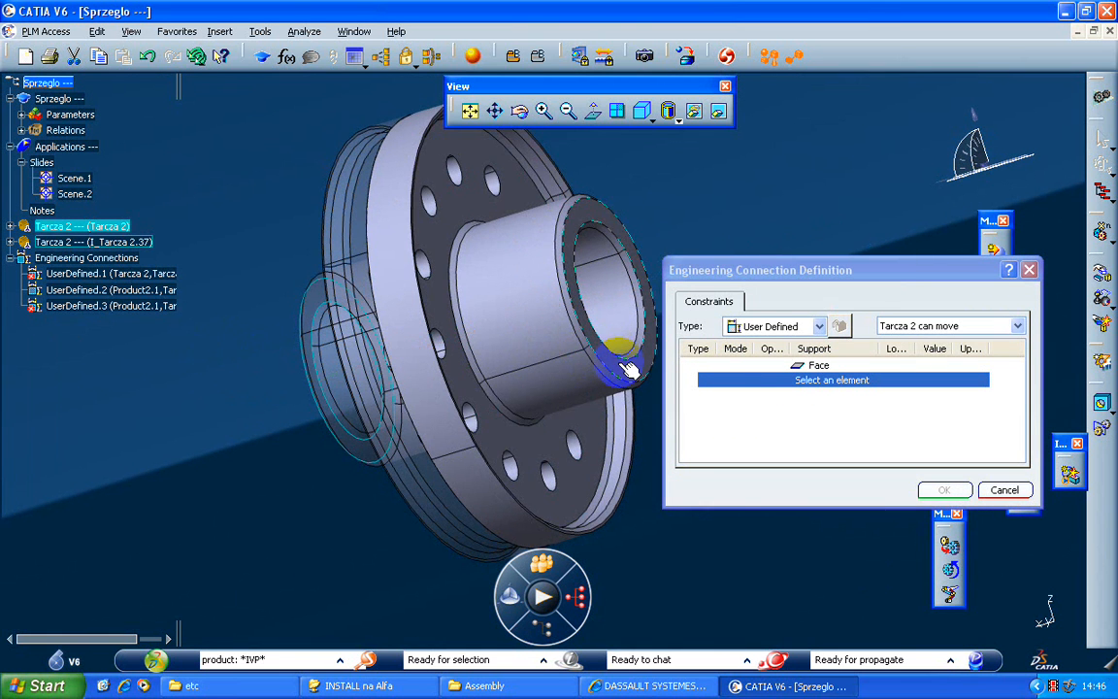
left_click(629, 370)
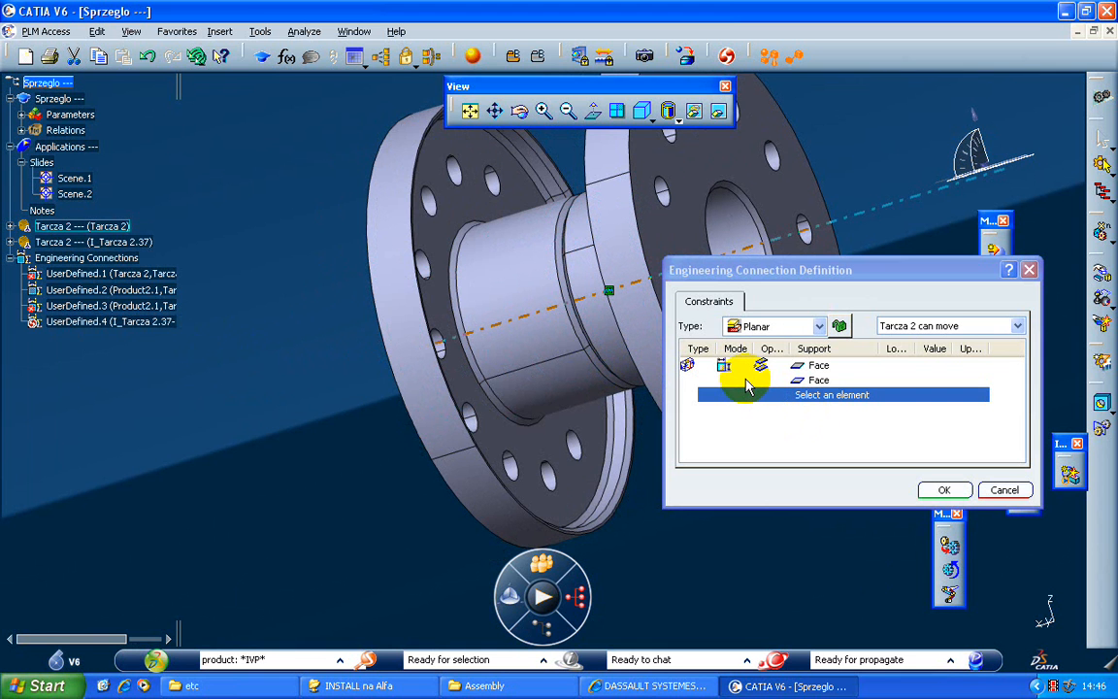
Examine the contact constraint's mode, orientation and editing options, keeping its mode set to Driving
left_click(723, 366)
left_click(728, 368)
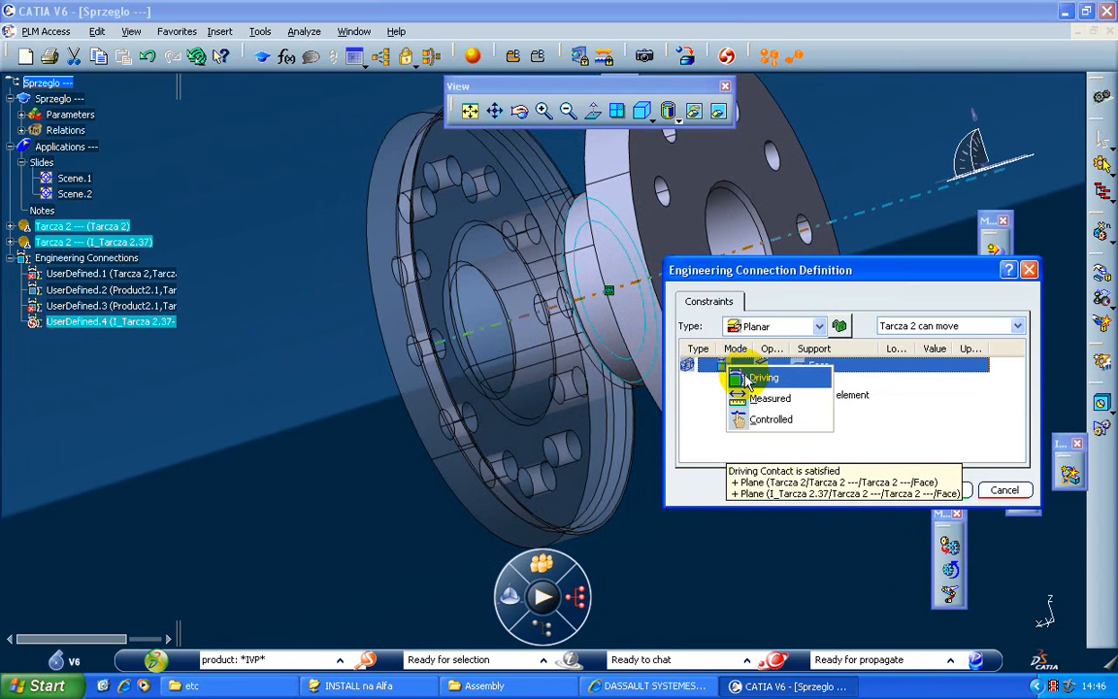
left_click(745, 380)
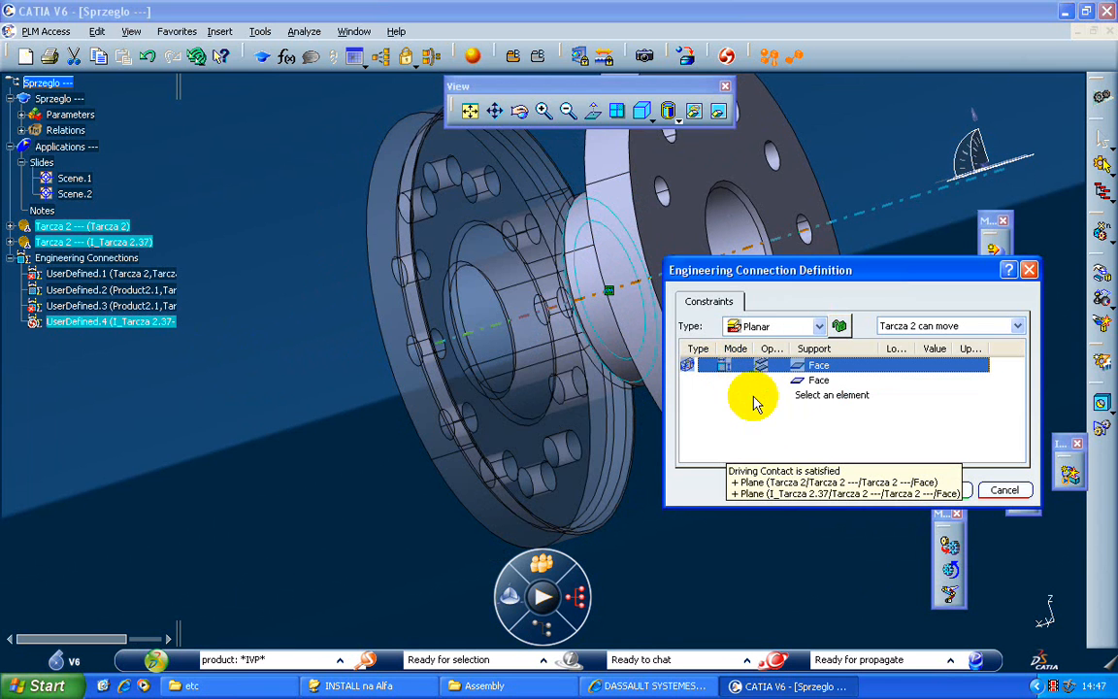
left_click(765, 366)
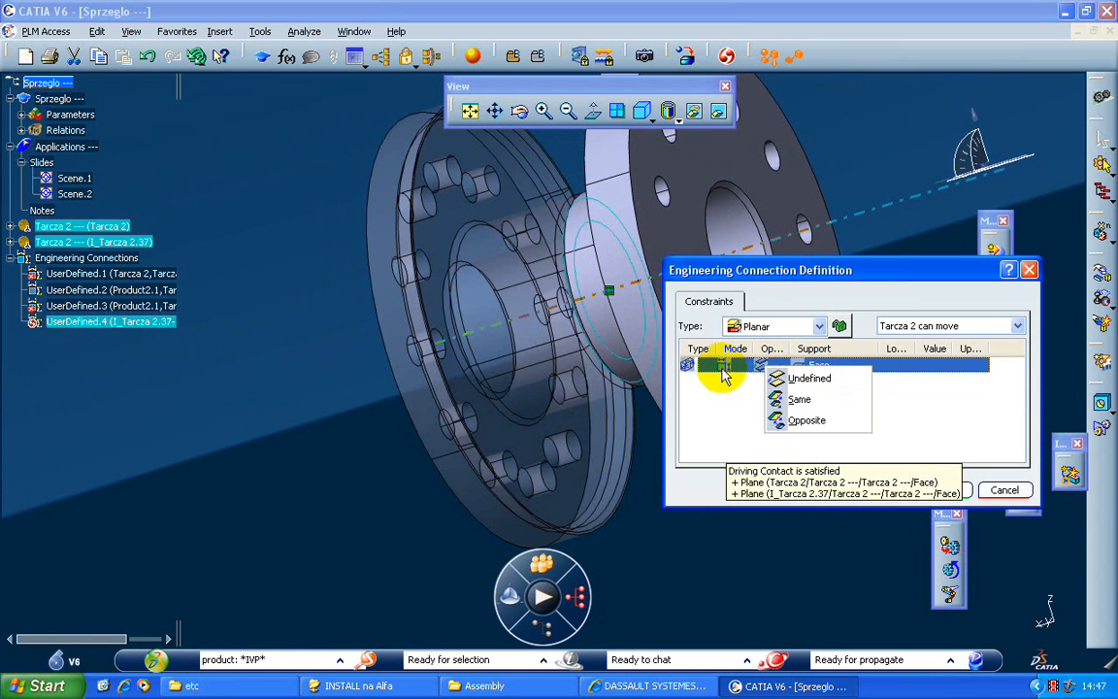
right_click(694, 366)
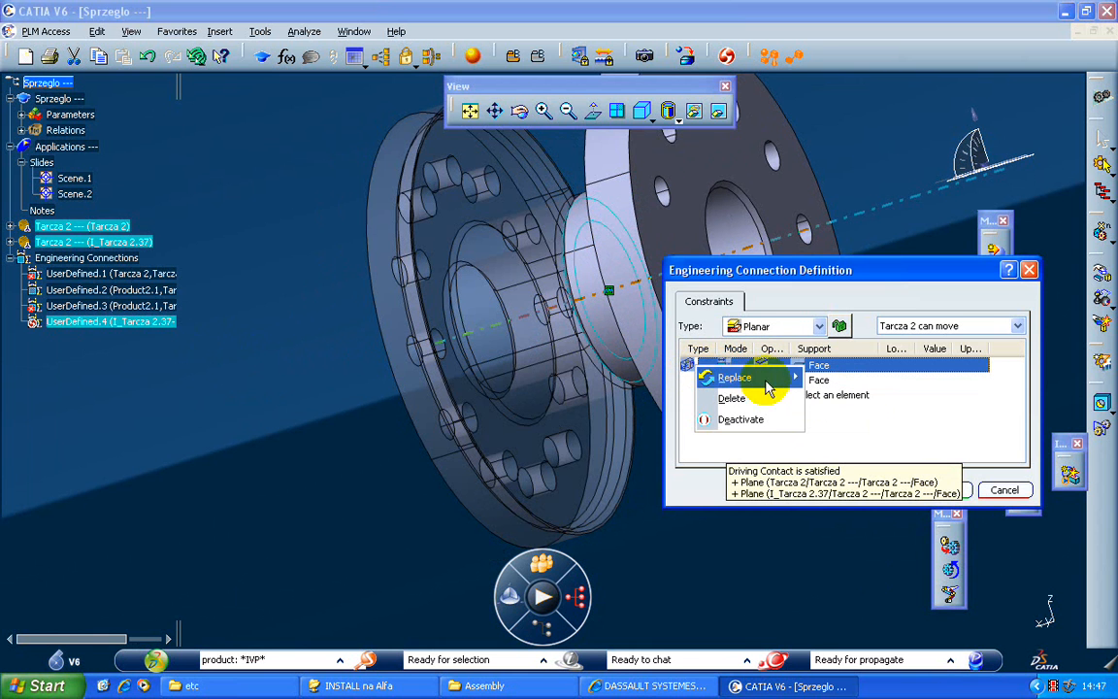
left_click(870, 398)
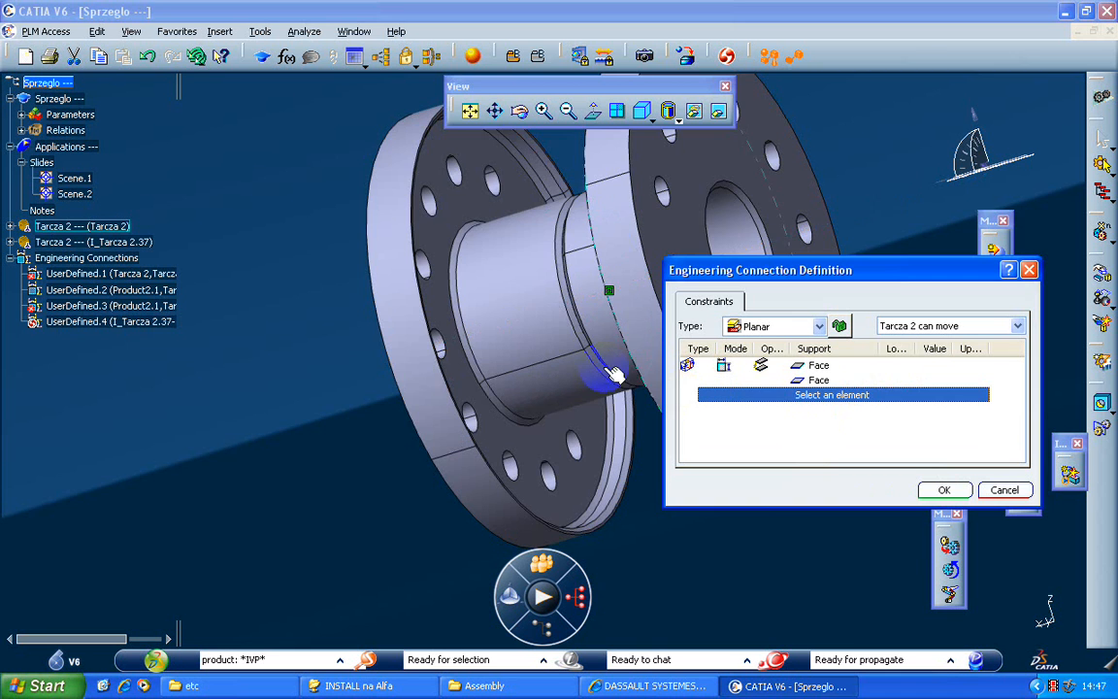
Add a coincidence between the axes of one bolt hole on each of the two Tarcza 2 flanges
middle_click_drag(543, 359, 367, 378)
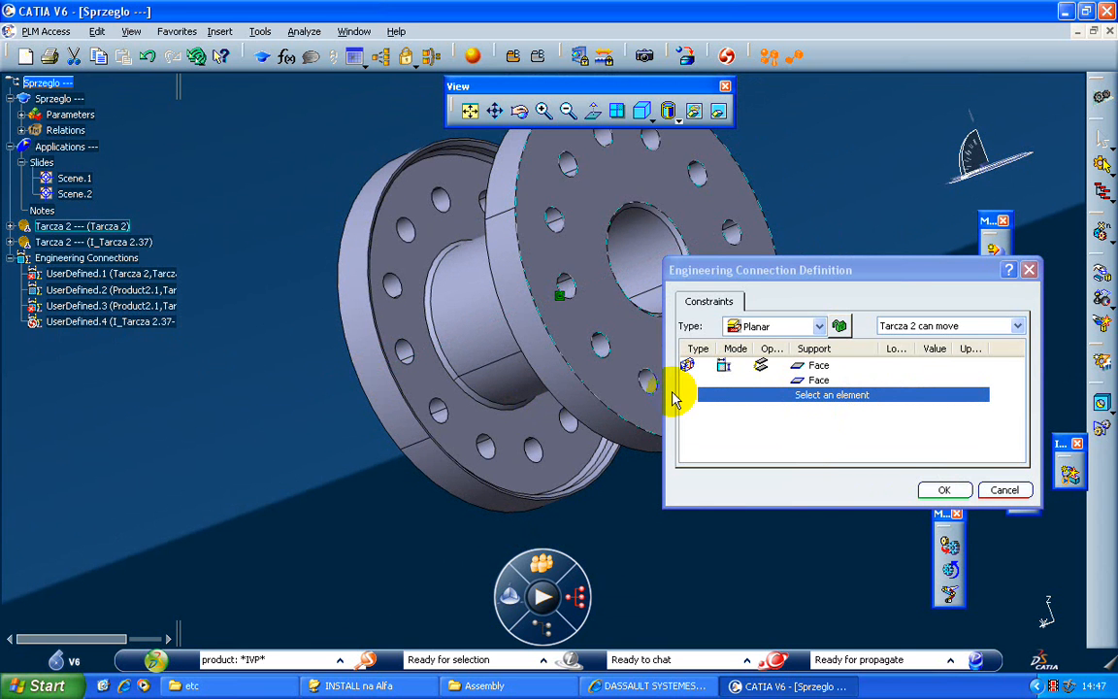
scroll(437, 374, "up", 3)
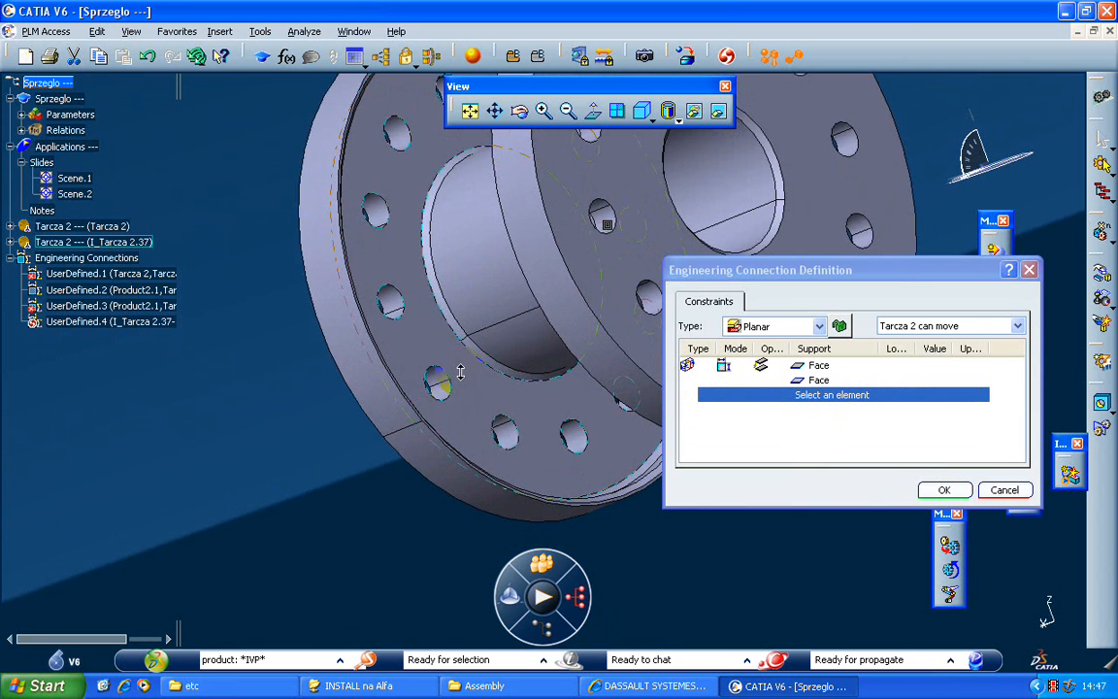
left_click(437, 380)
mouse_move(437, 380)
middle_mouse_down()
mouse_move(351, 387)
mouse_move(450, 429)
mouse_move(411, 435)
middle_mouse_up()
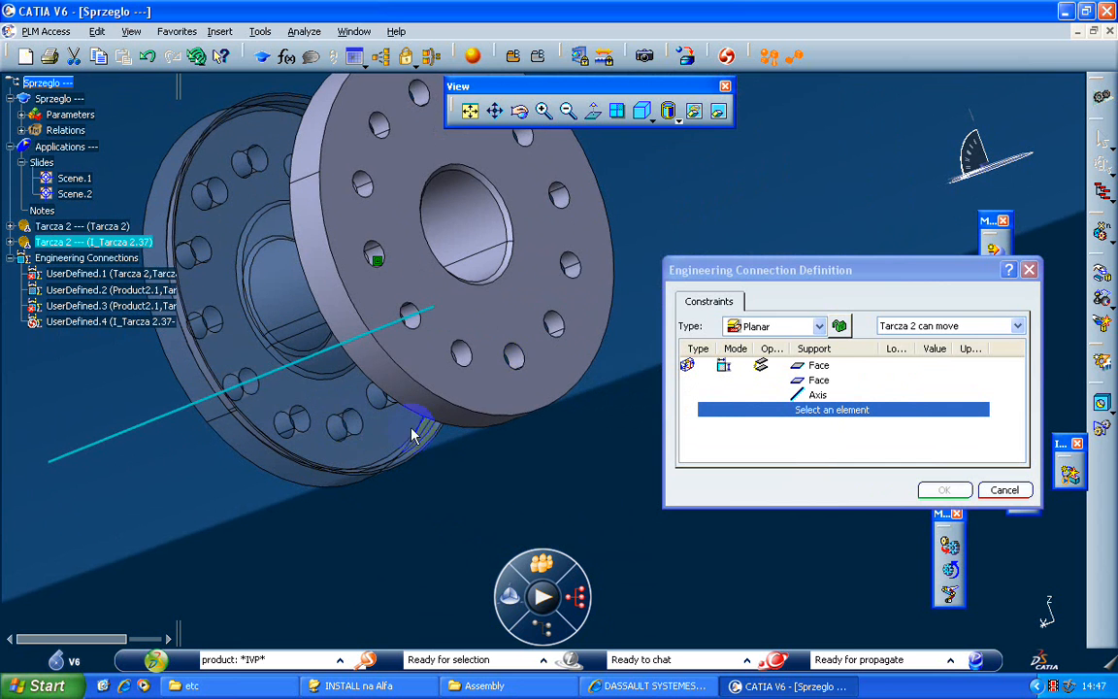
left_click(561, 330)
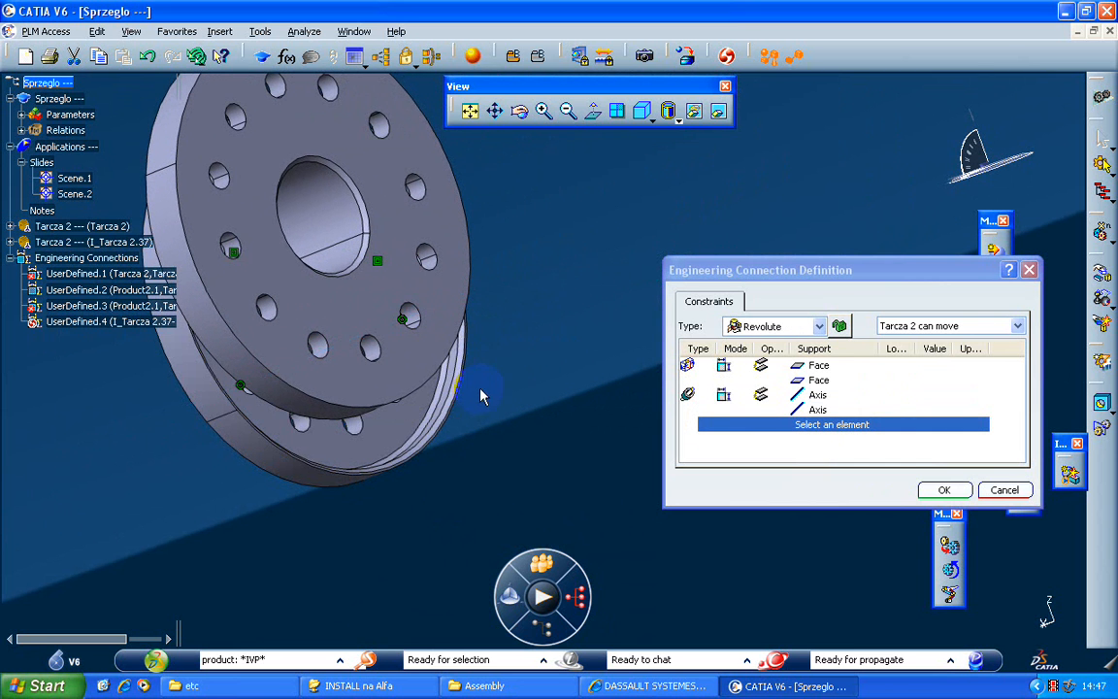
Examine the editing, orientation and mode options of the bolt-hole axis coincidence and compare it with the face contact
left_click(689, 399)
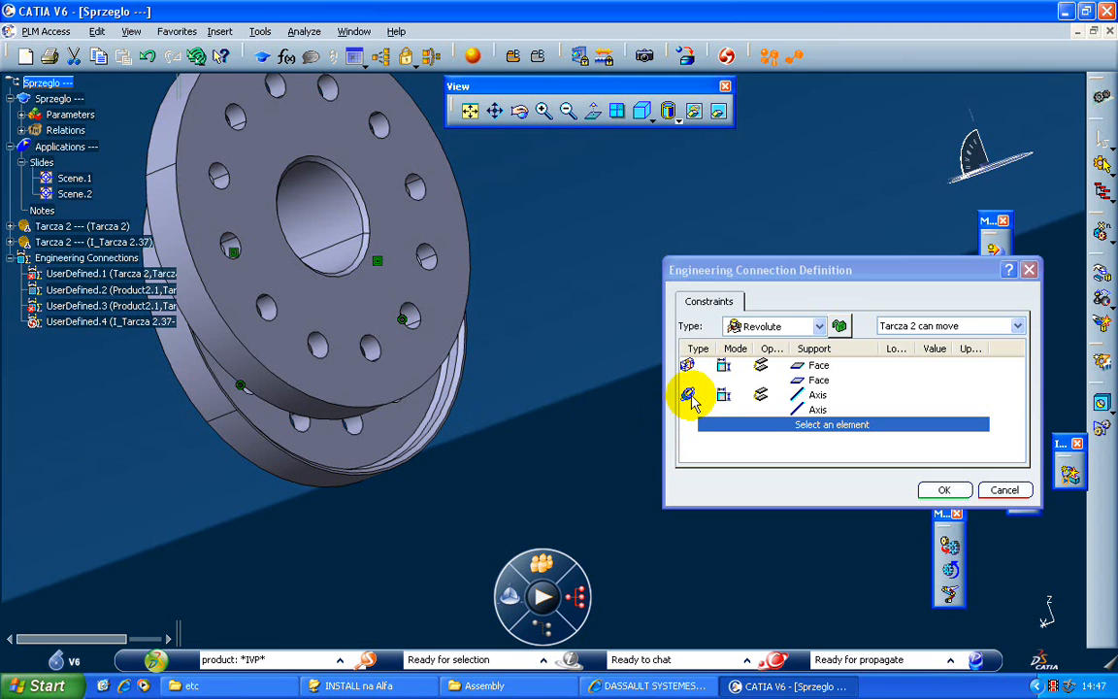
left_click(689, 399)
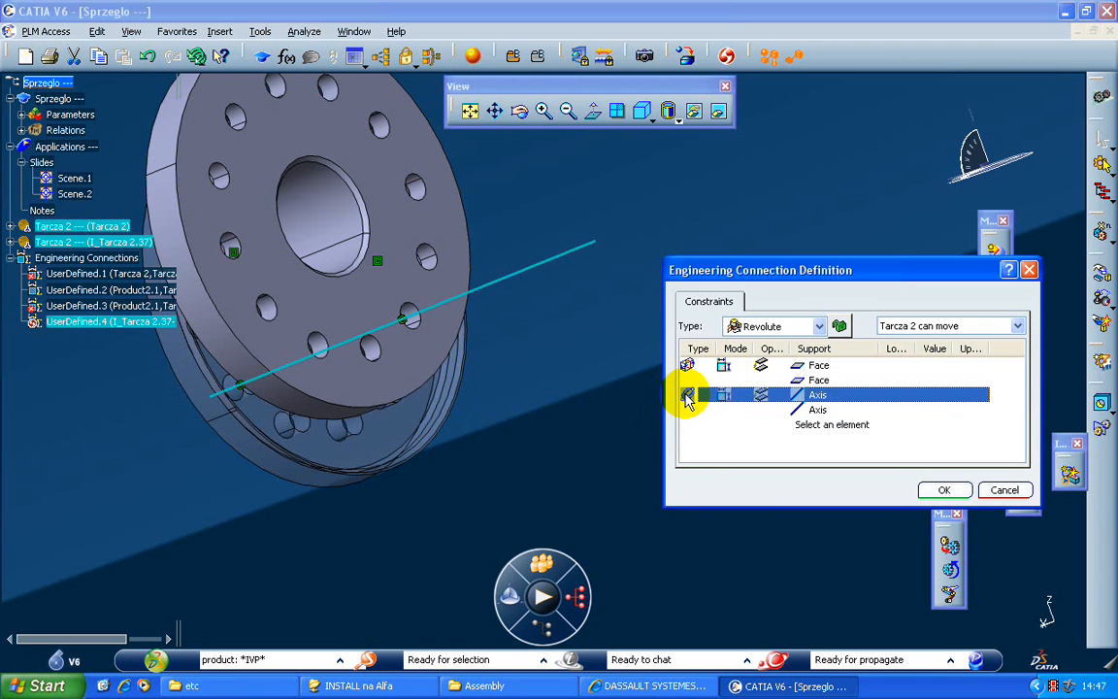
right_click(688, 401)
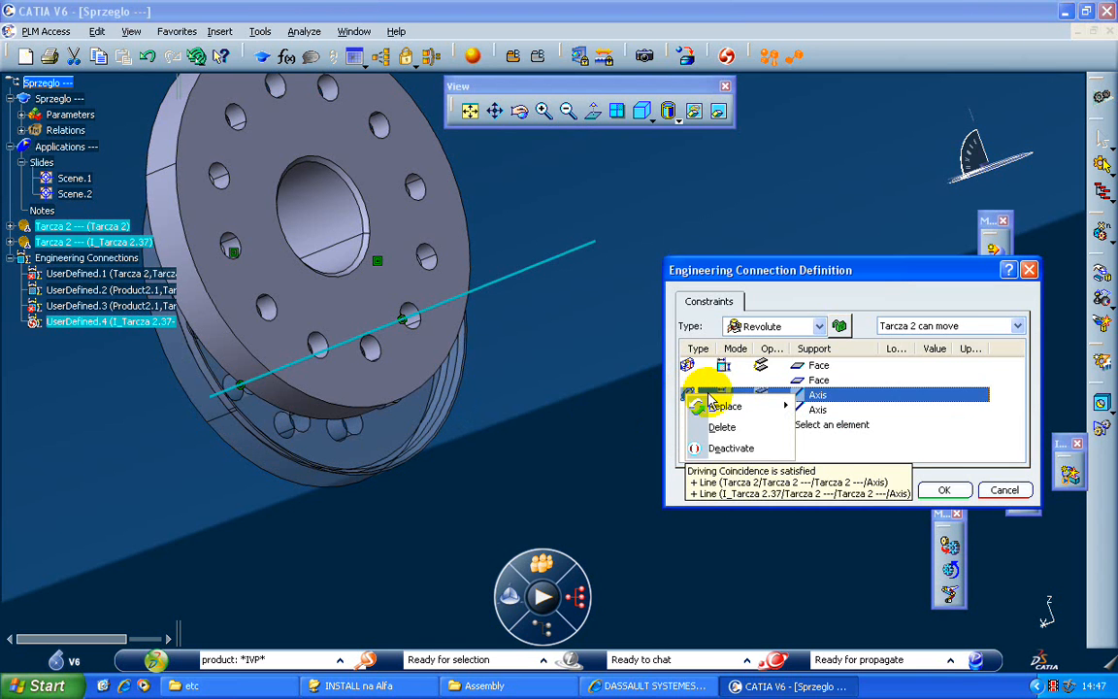
left_click(836, 424)
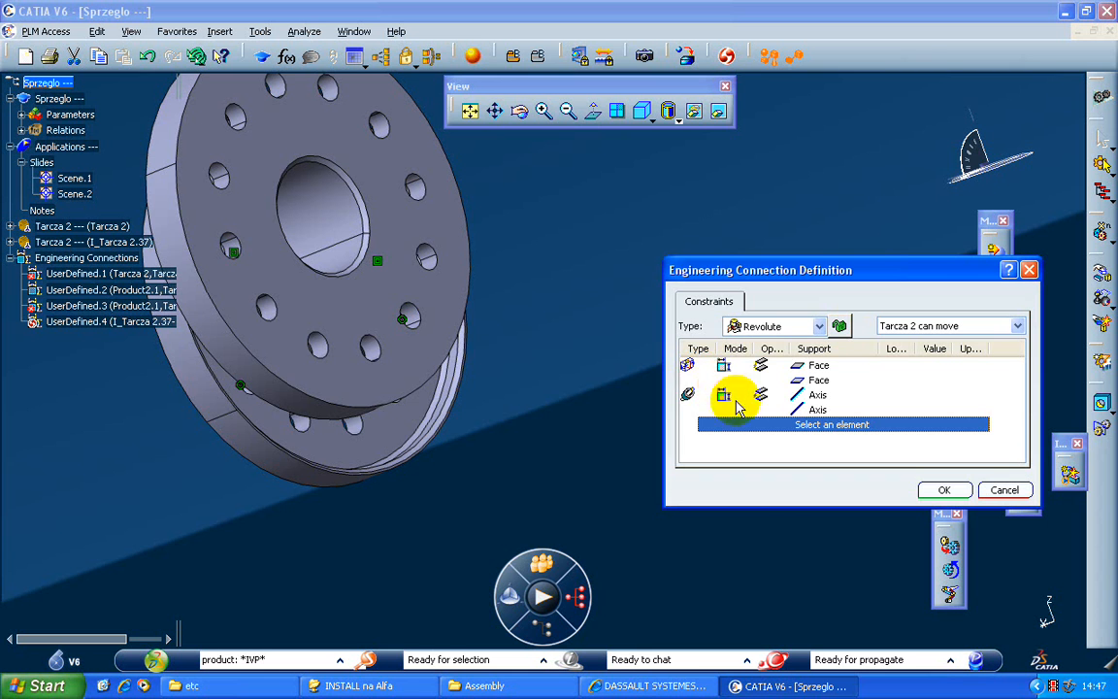
left_click(688, 395)
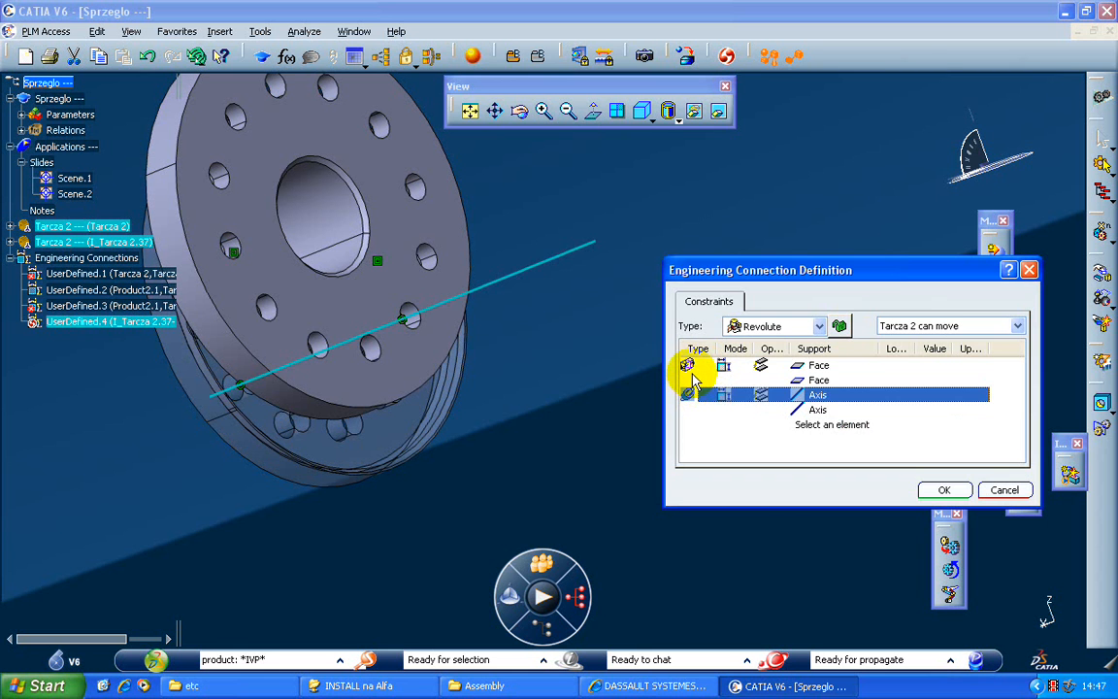
left_click(688, 365)
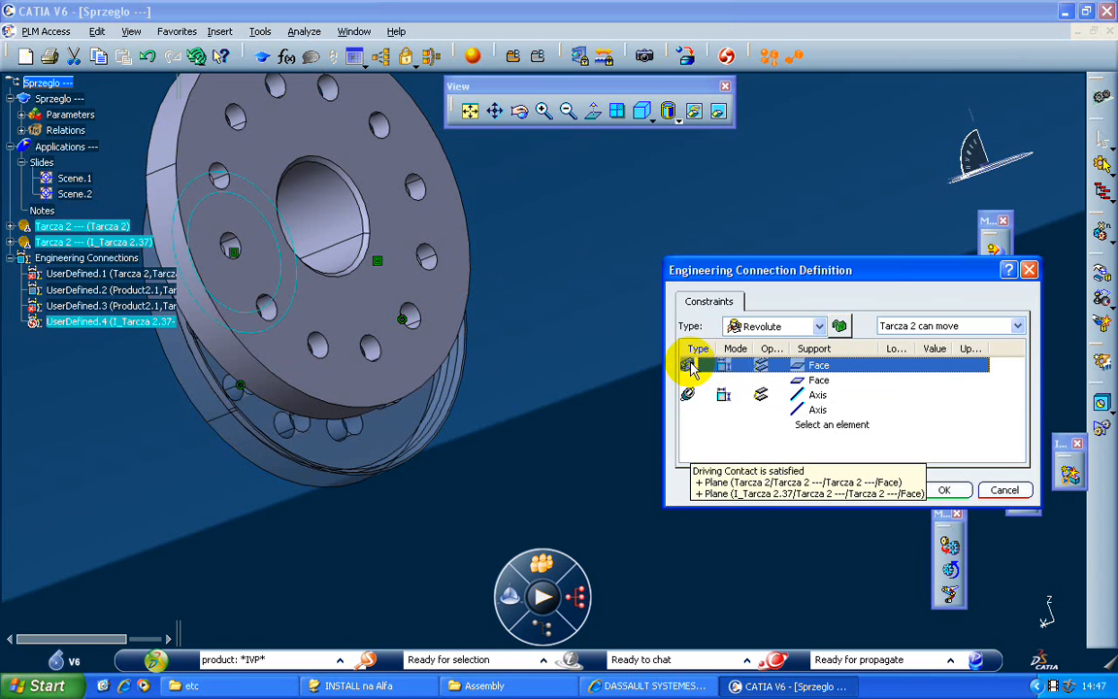
left_click(691, 394)
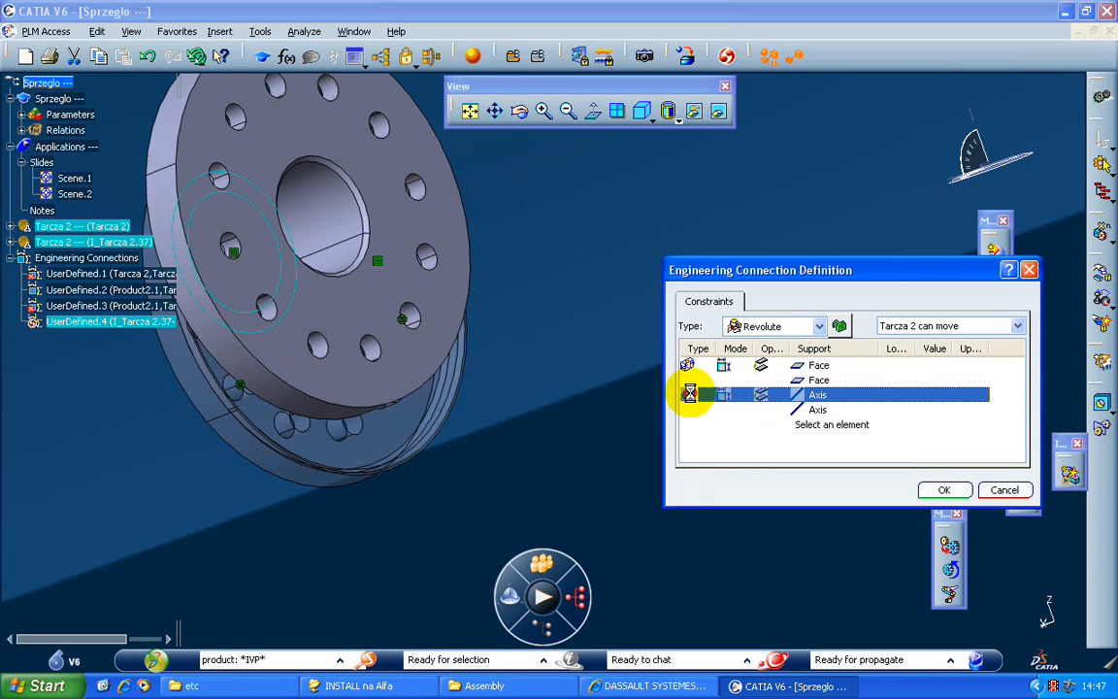
left_click(757, 398)
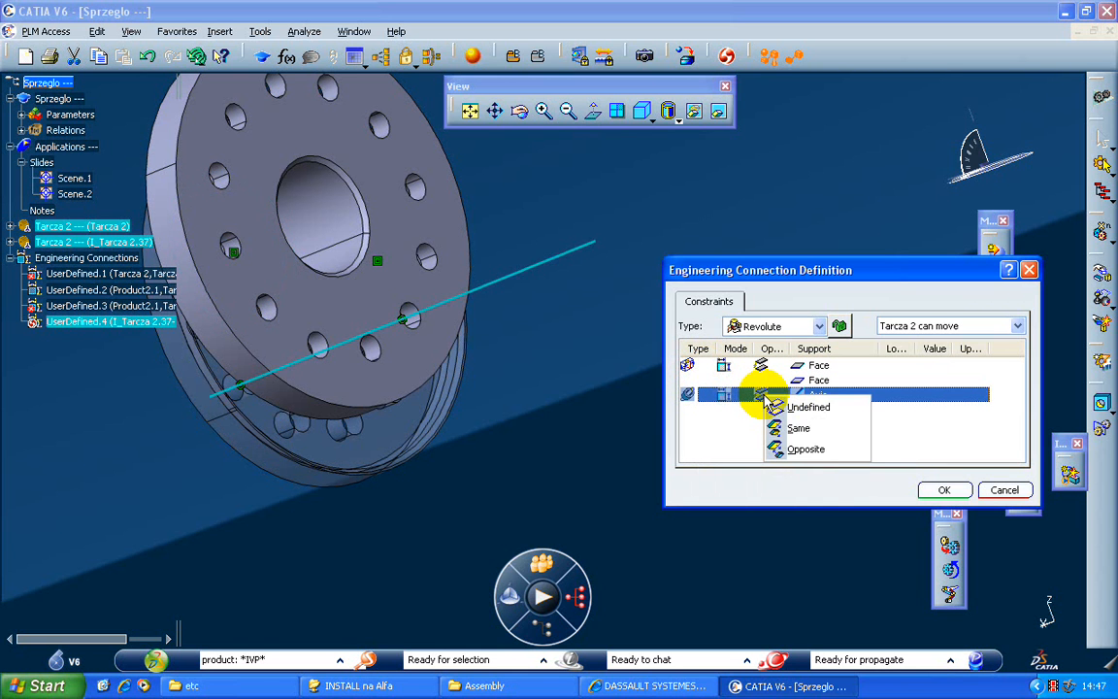
left_click(723, 395)
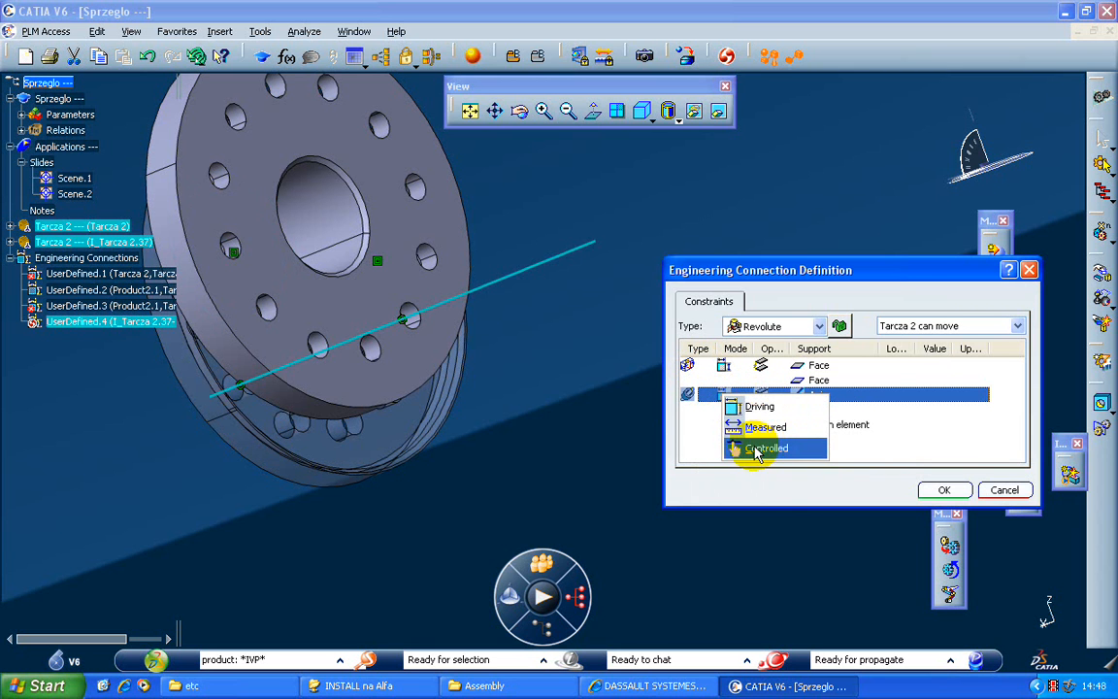
left_click(690, 393)
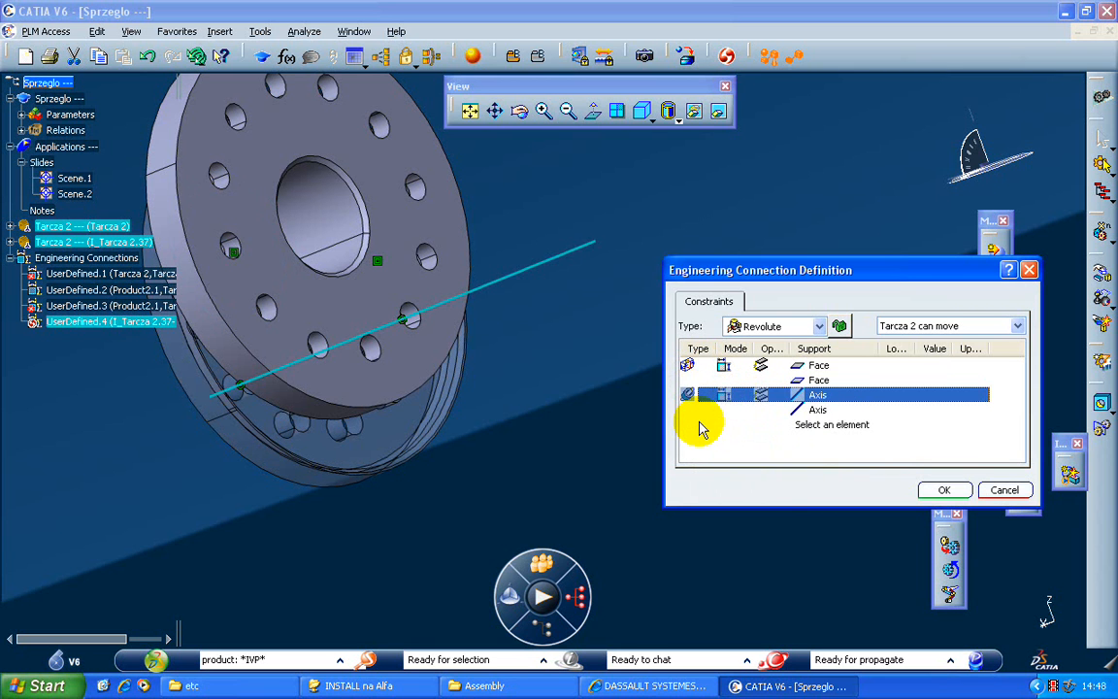
Delete the bolt-hole axis coincidence from the engineering connection
middle_click_drag(440, 367, 616, 374)
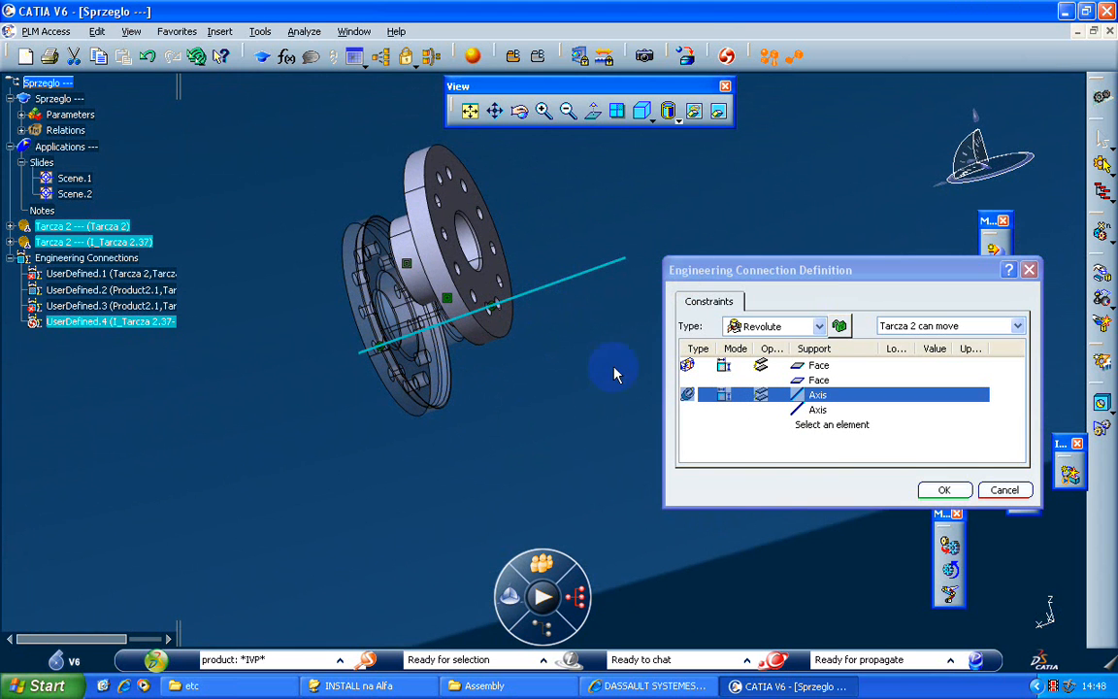
left_click(730, 400)
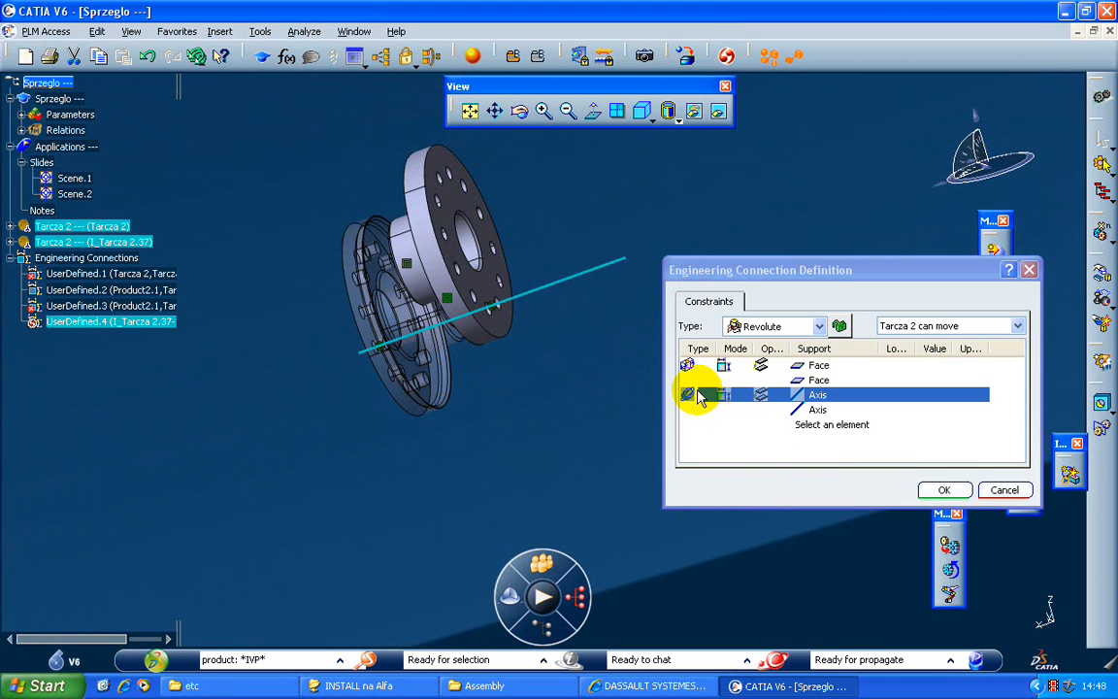
left_click(689, 396)
left_click(718, 441)
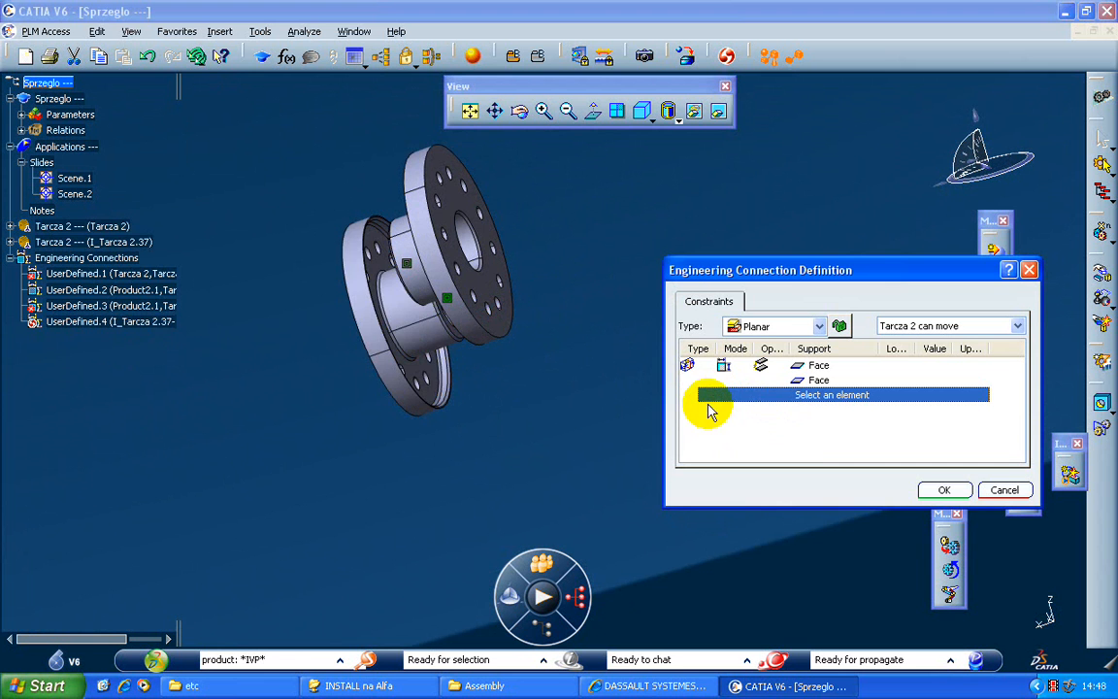
Make the central axes of the two Tarcza 2 parts coincident and inspect the aligned hubs
middle_click_drag(599, 380, 440, 323)
left_click(417, 264)
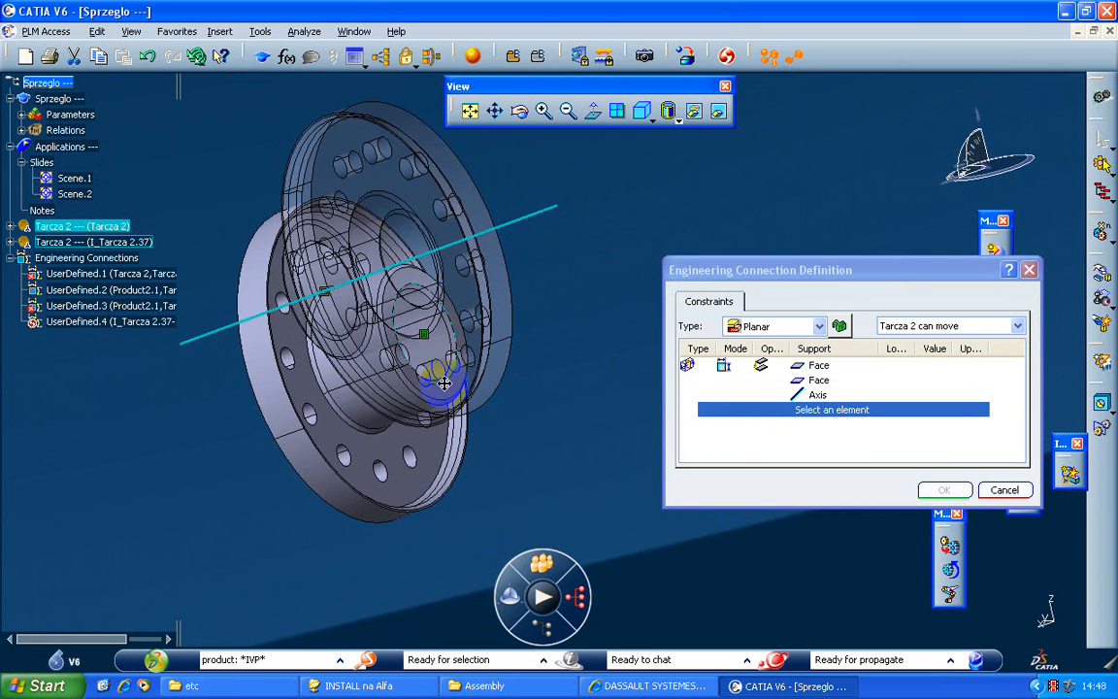
left_click(469, 360)
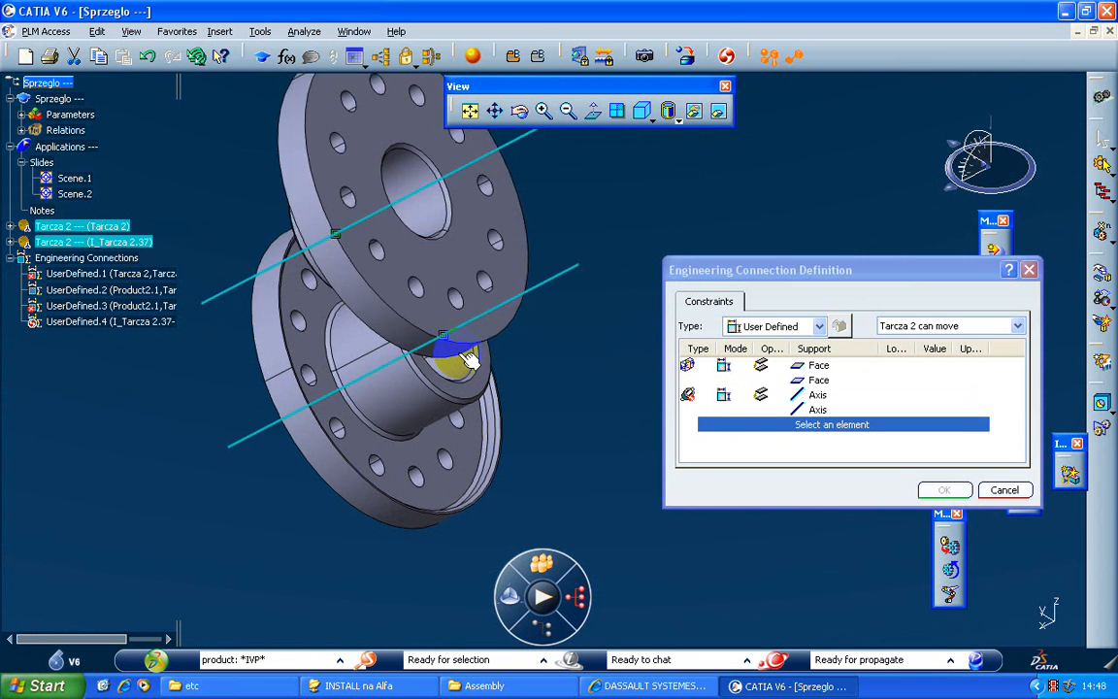
middle_click_drag(414, 390, 521, 347)
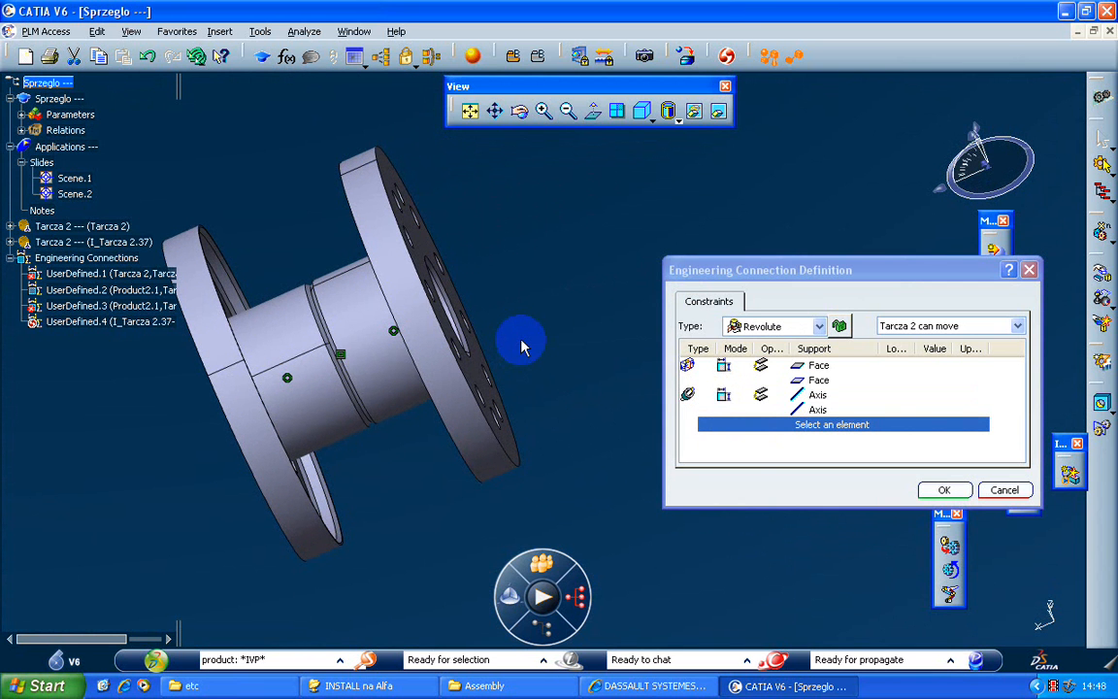
middle_click_drag(462, 419, 405, 366)
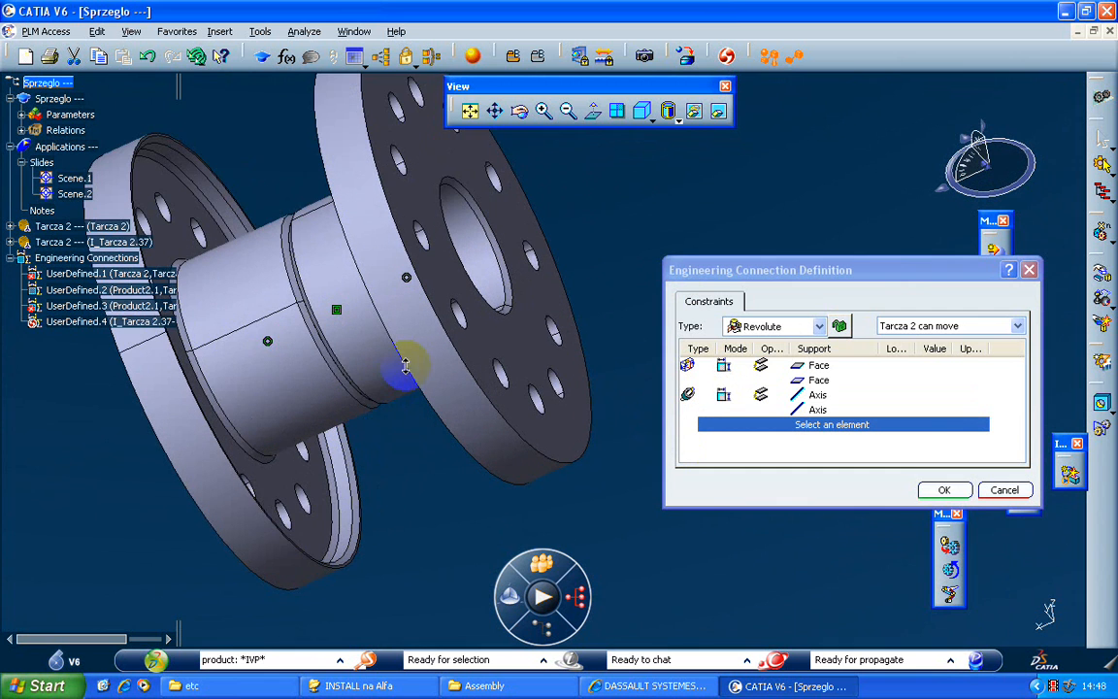
Add a face-to-face constraint between the outer flange faces of the two Tarcza 2 parts
middle_click_drag(328, 370, 411, 400)
left_click(332, 375)
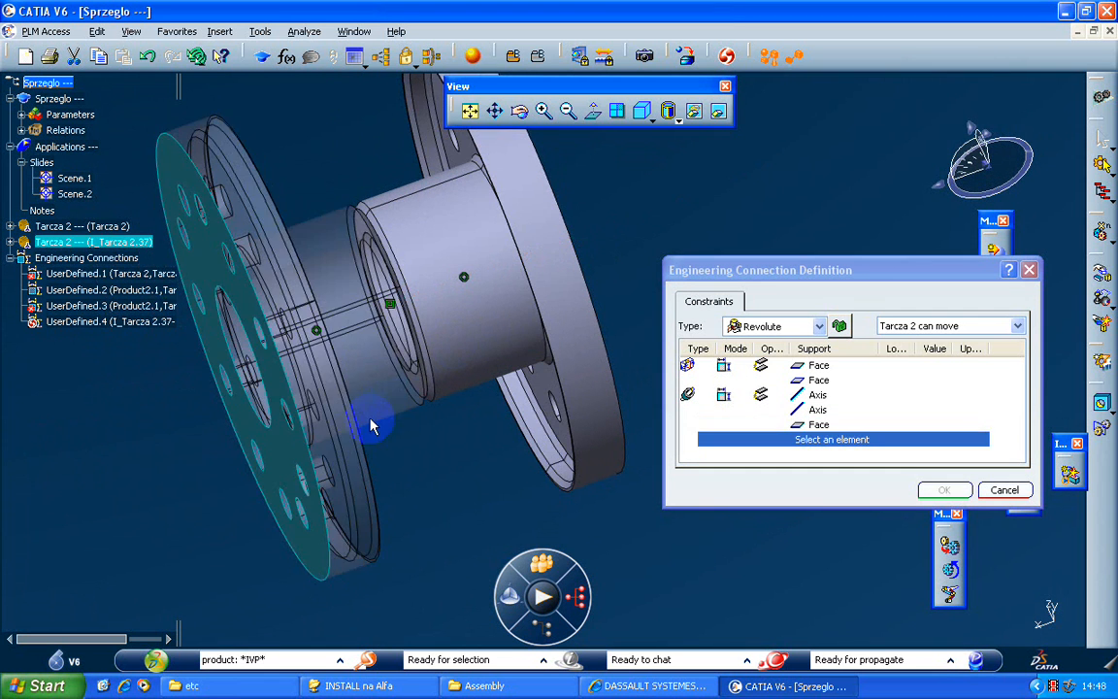
middle_click_drag(332, 374, 407, 388)
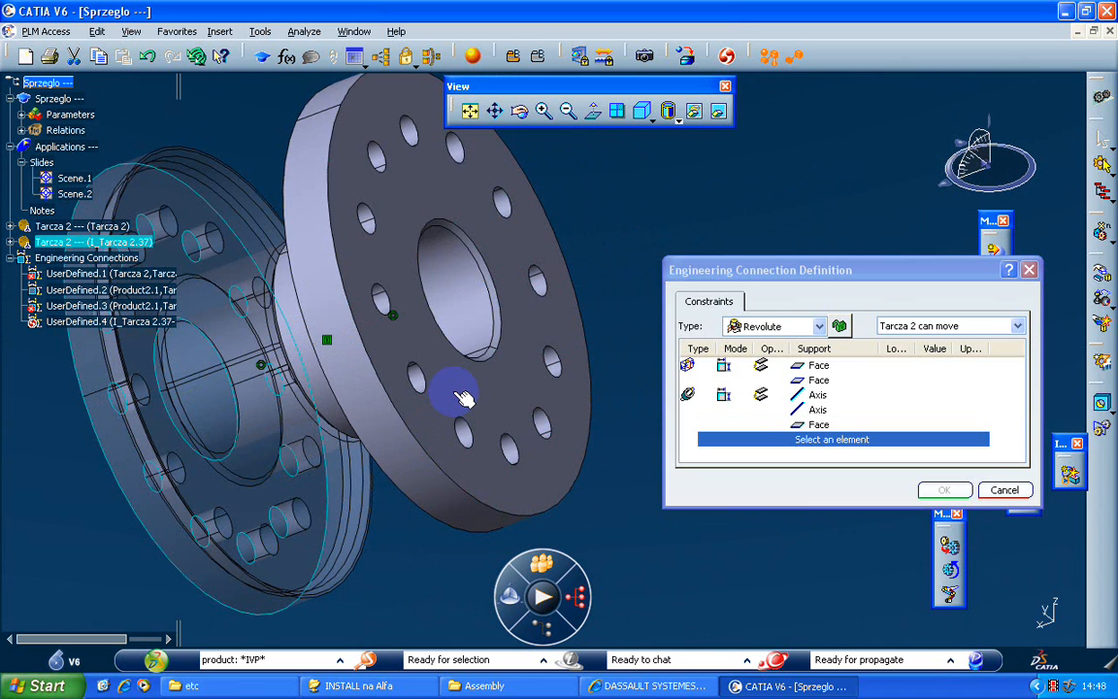
left_click(461, 396)
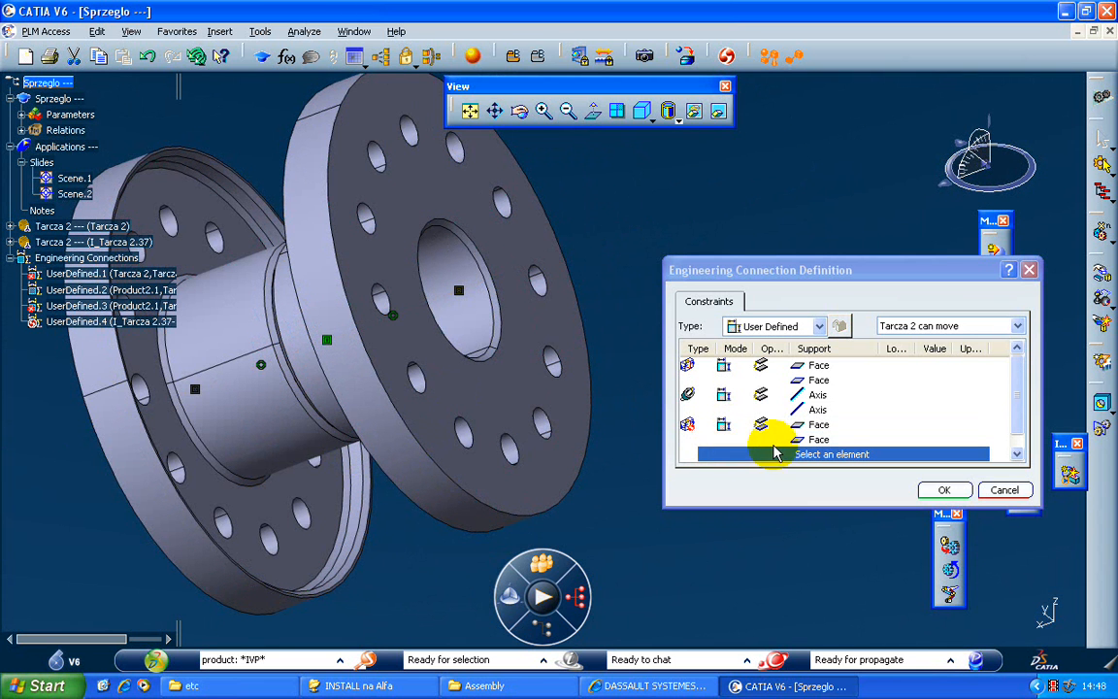
Add another face-to-face constraint between Tarcza 2's outer flange face and the inner flange face of I_Tarcza 2.37, and review the constraint list
left_click(485, 408)
middle_click_drag(474, 398, 329, 464)
middle_click_drag(235, 433, 286, 381)
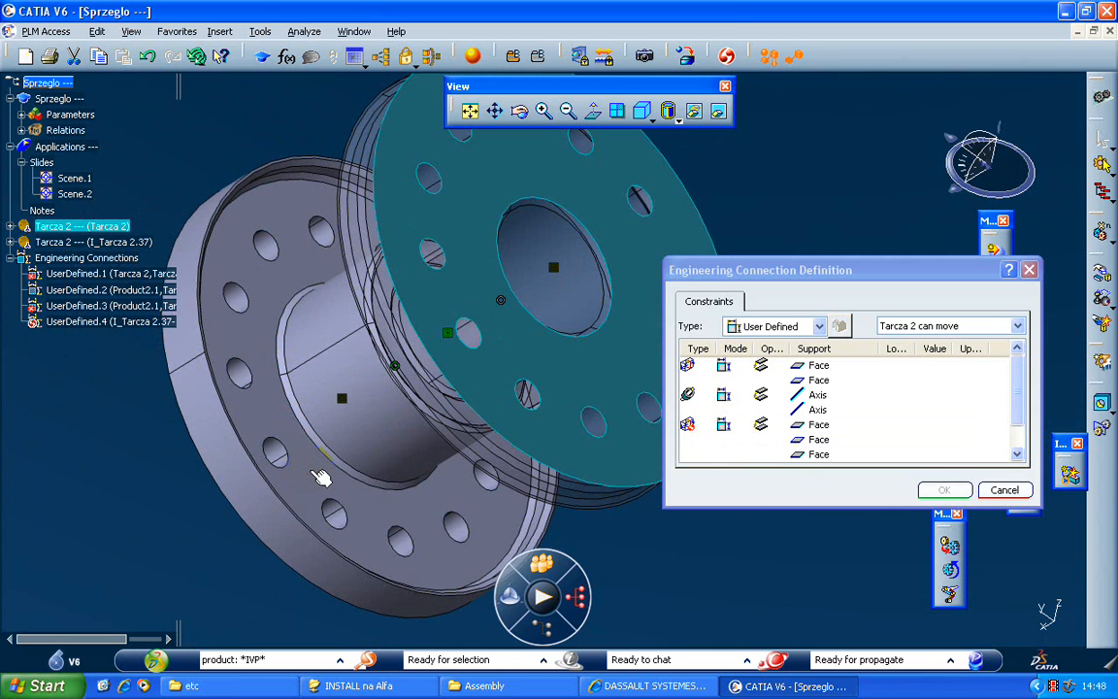
left_click(311, 418)
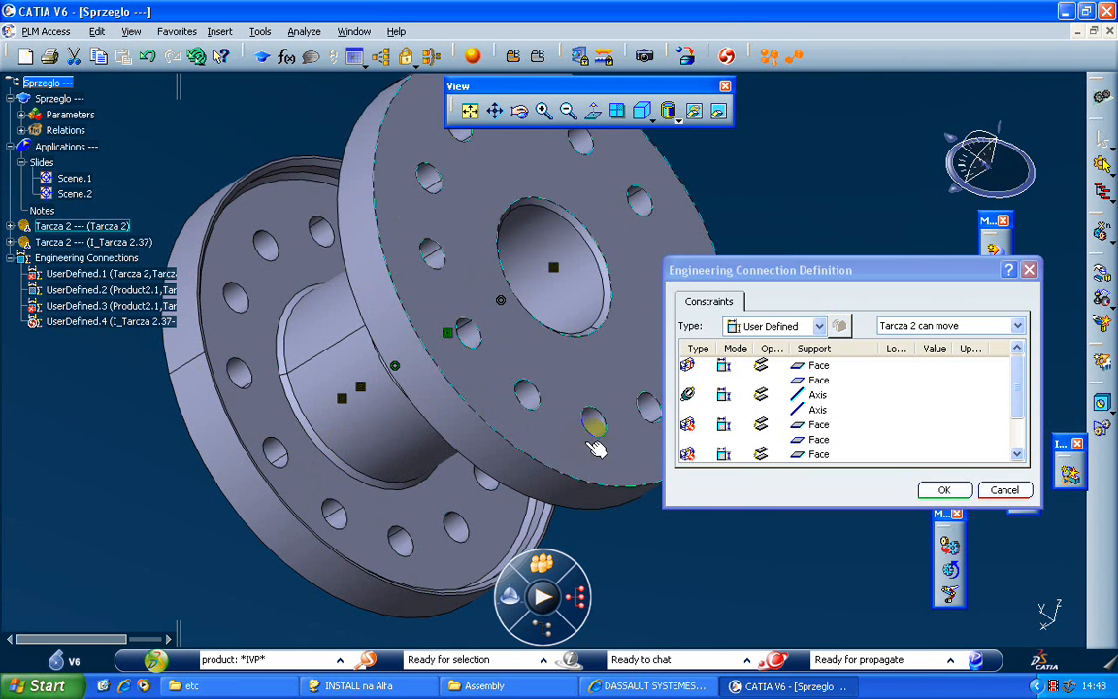
left_click_drag(1010, 411, 1010, 437)
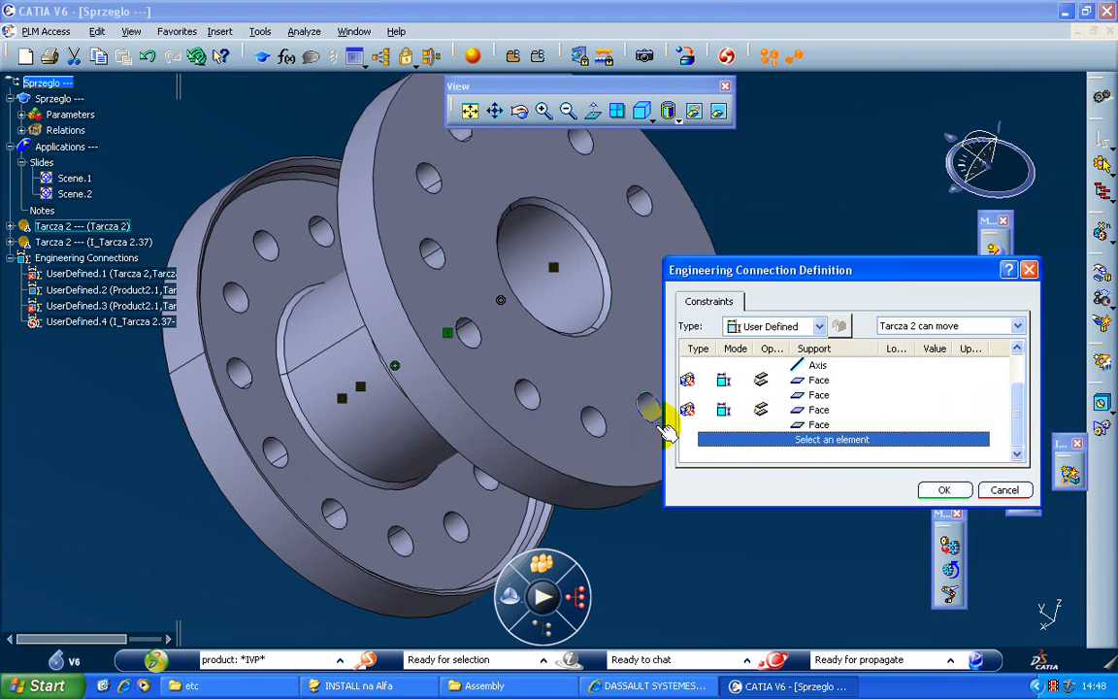
Delete the last two face-to-face constraints from the engineering connection between the Tarcza 2 parts and accept its definition
left_click(693, 408)
mouse_move(703, 415)
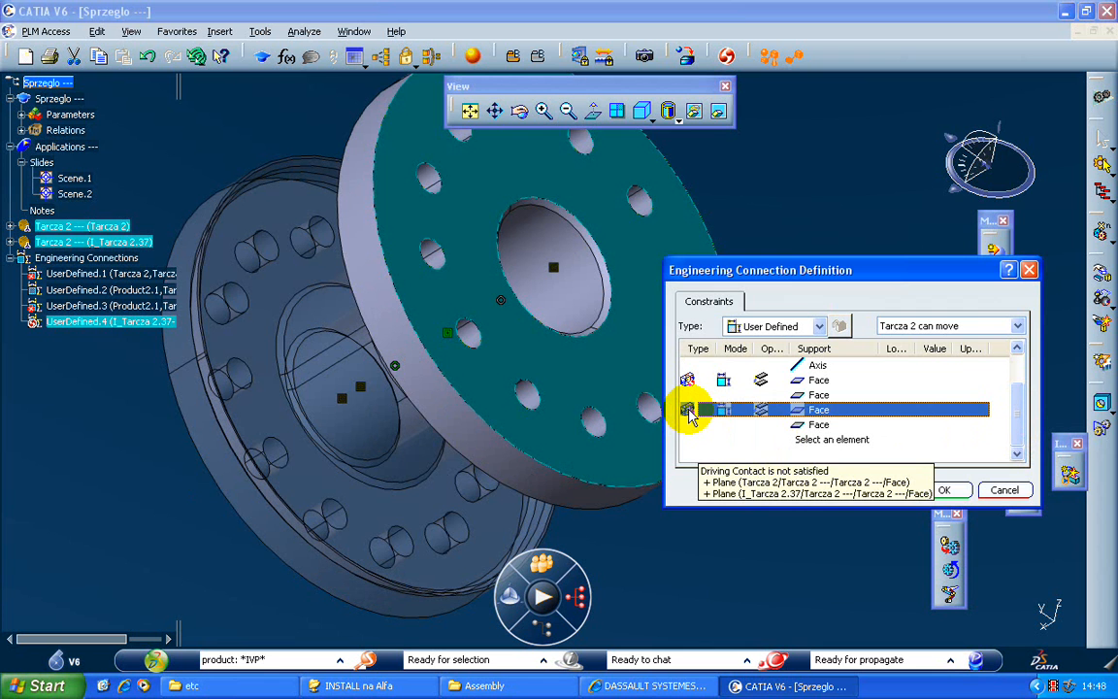
right_click(687, 411)
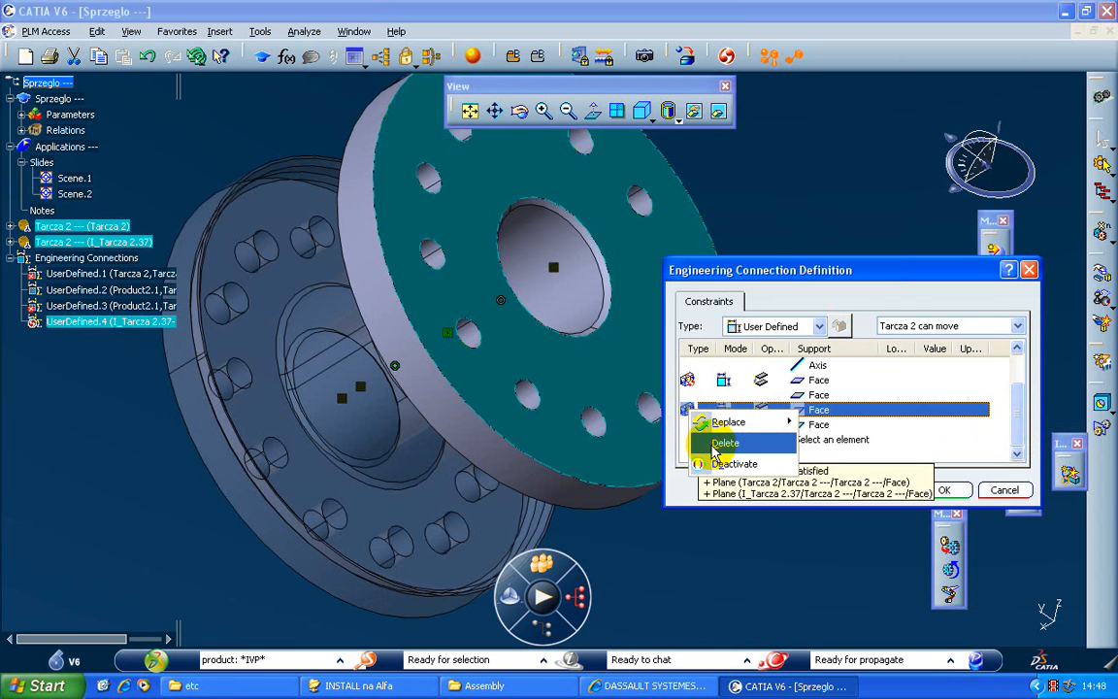
left_click(710, 442)
left_click(689, 410)
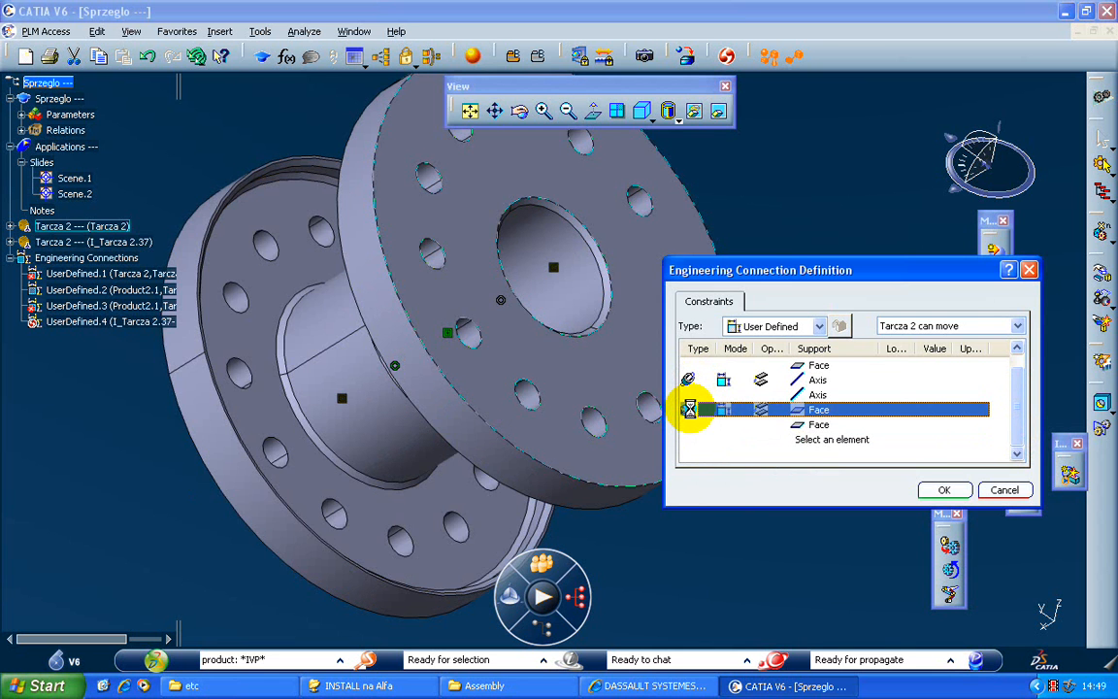
right_click(687, 410)
left_click(727, 442)
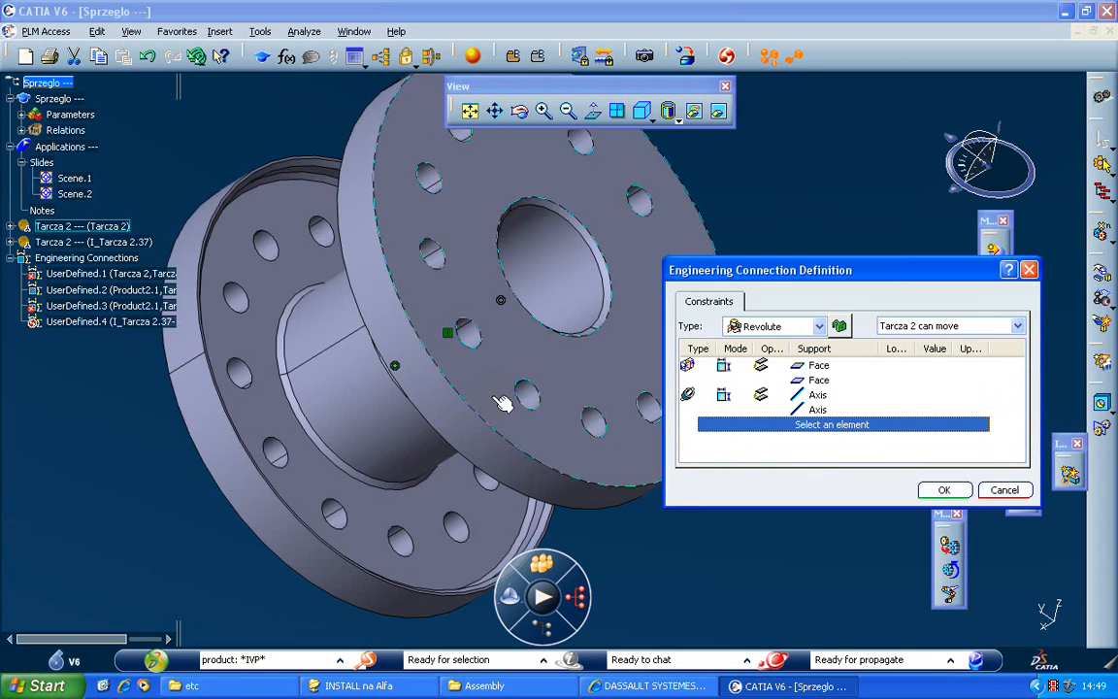
middle_click_drag(479, 351, 462, 368)
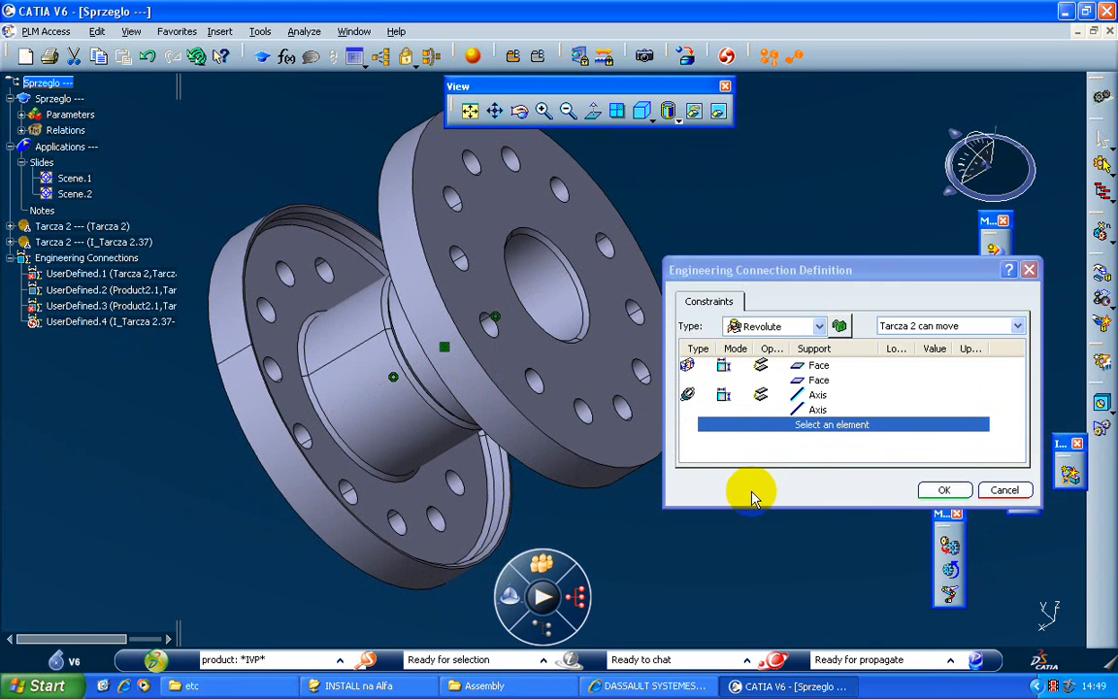
left_click(939, 490)
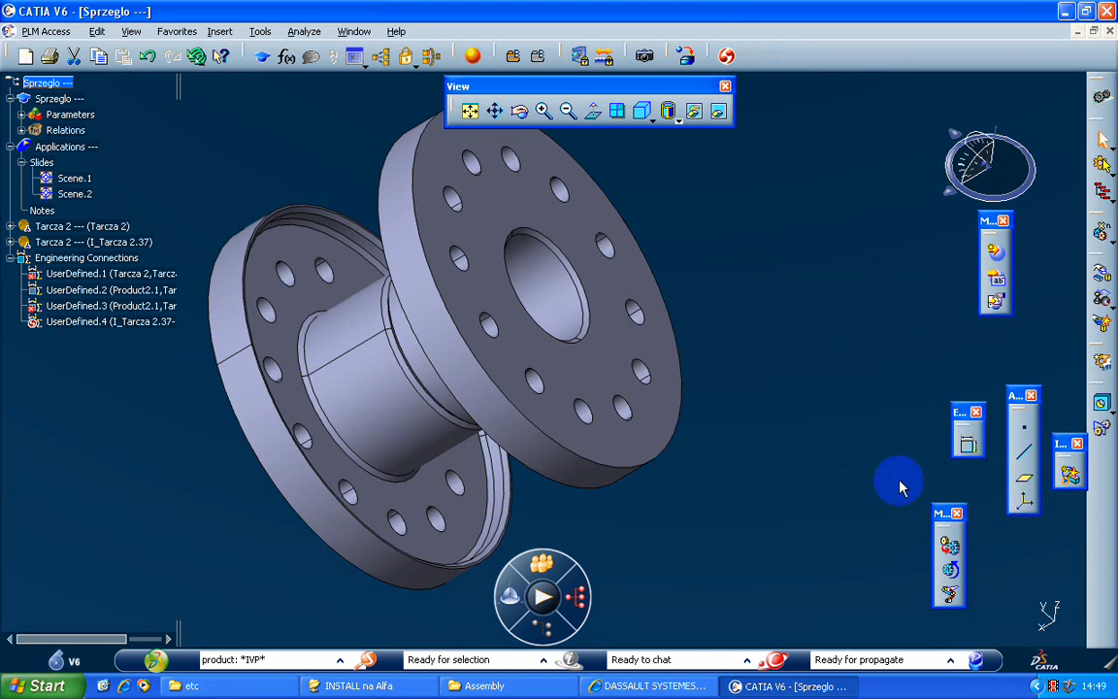
middle_click_drag(577, 409, 507, 375)
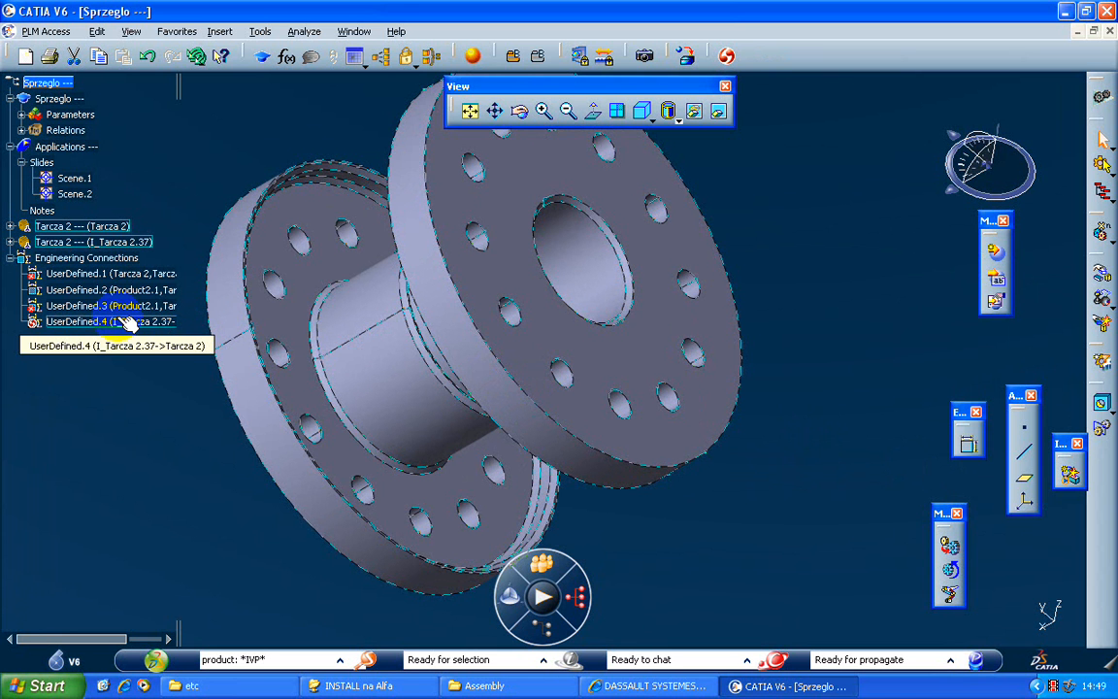
middle_click_drag(337, 274, 599, 414)
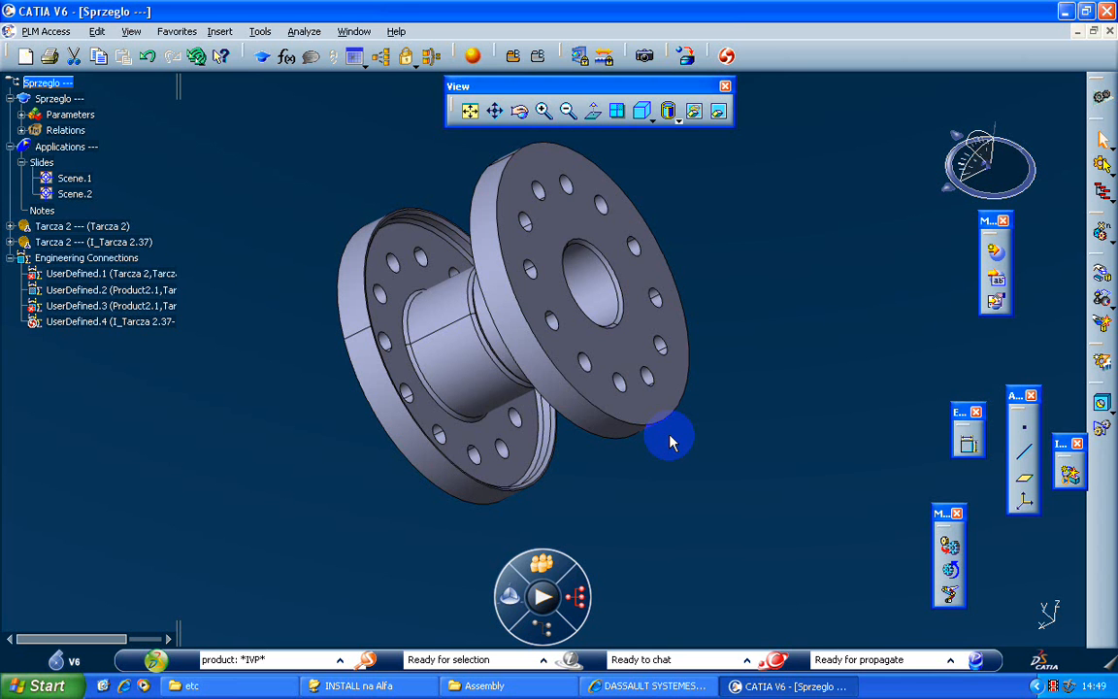
left_click(117, 259)
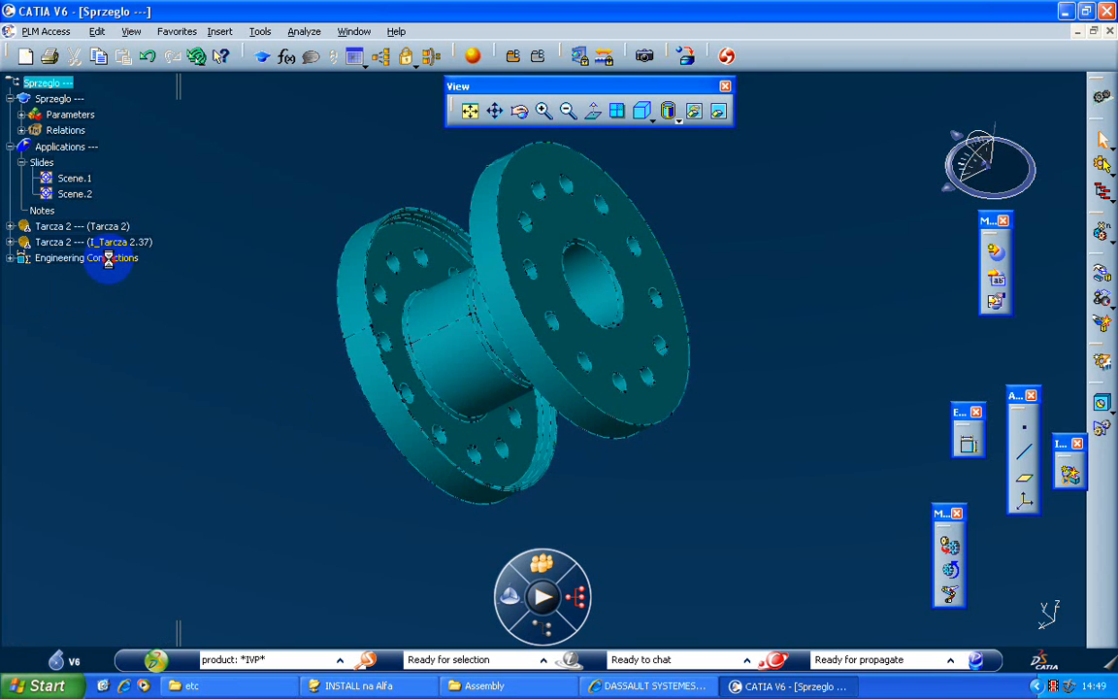
left_click(70, 273)
double_click(70, 273)
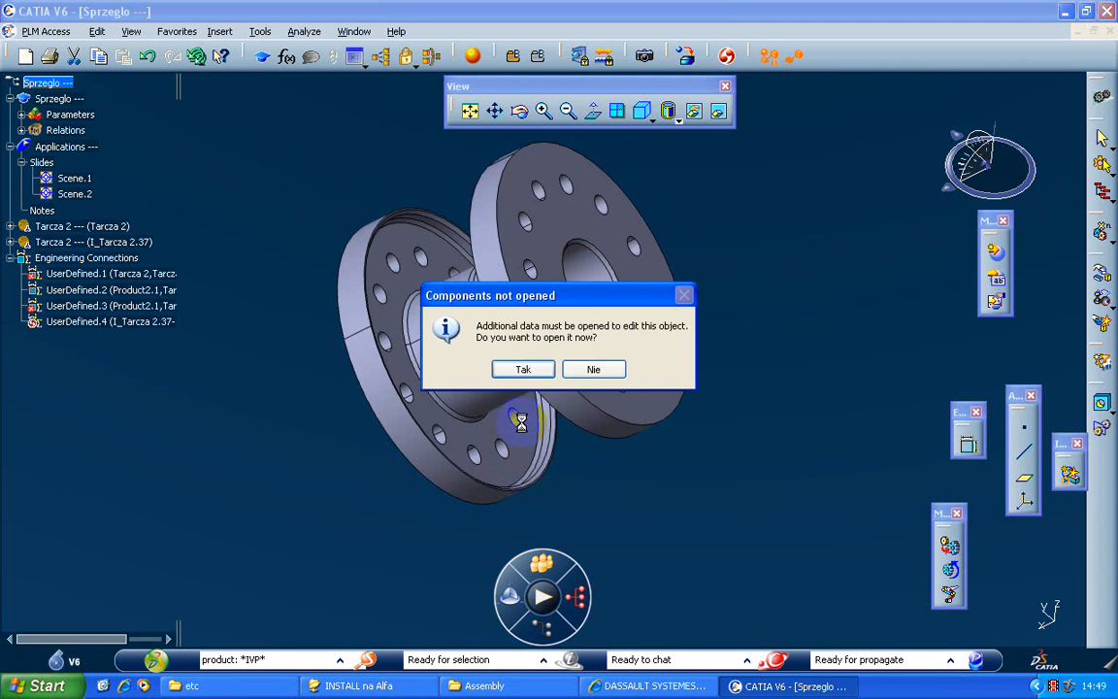
left_click(594, 370)
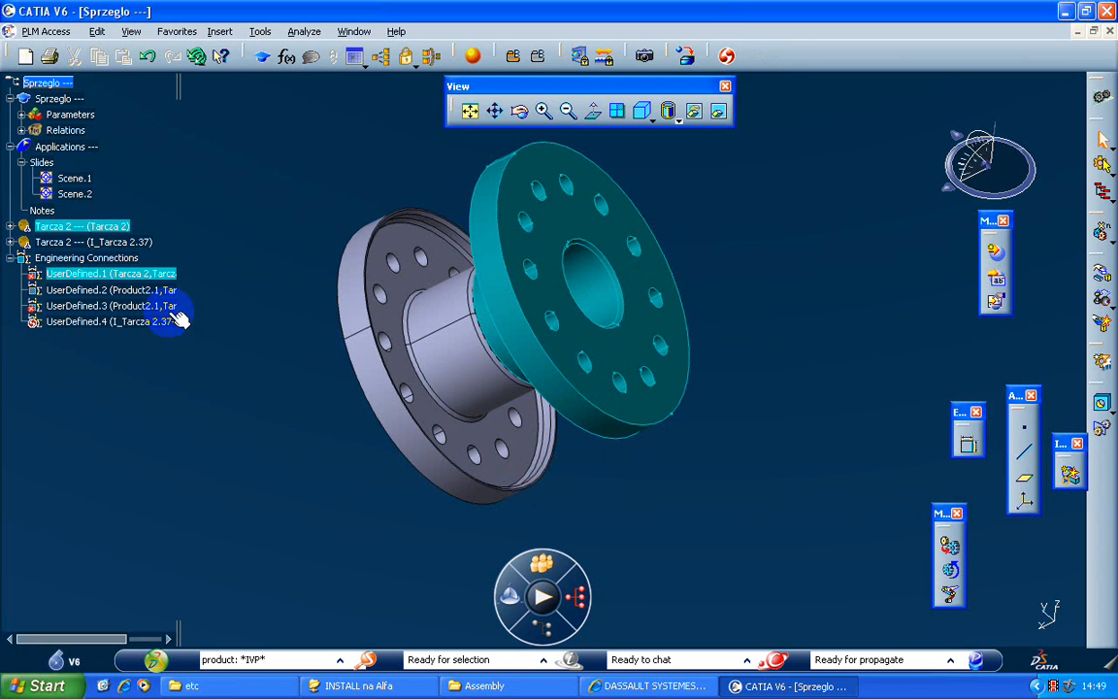
Open UserDefined.2 for editing, loading its additional data, and check its Mating Face and Face supports before accepting the definition
double_click(111, 290)
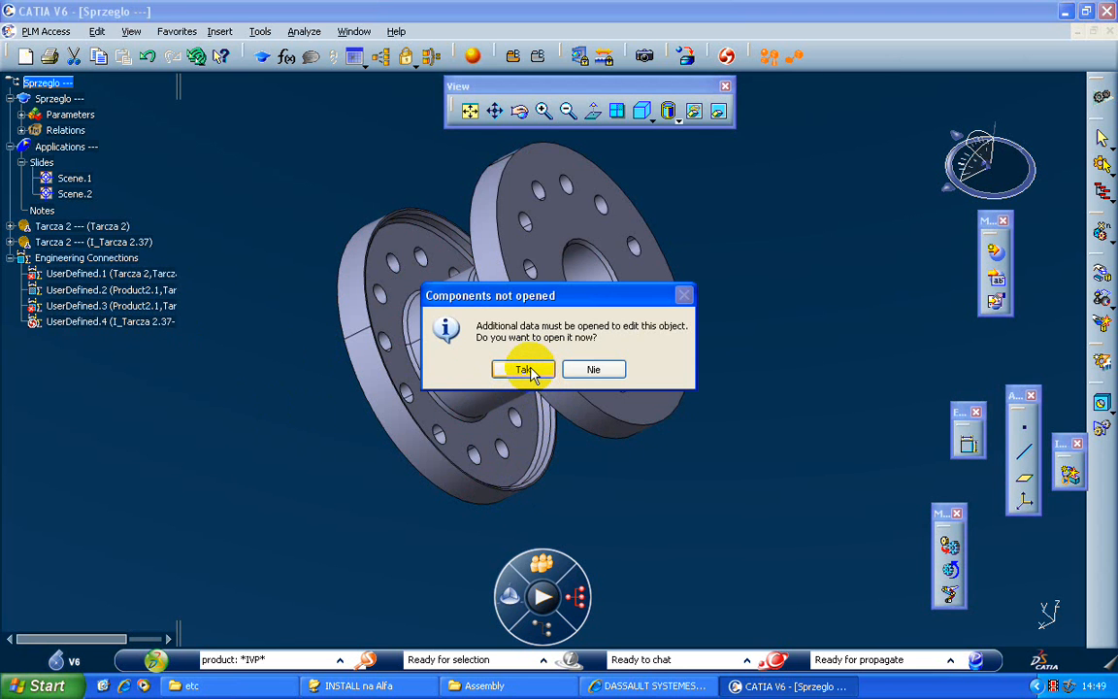
left_click(523, 369)
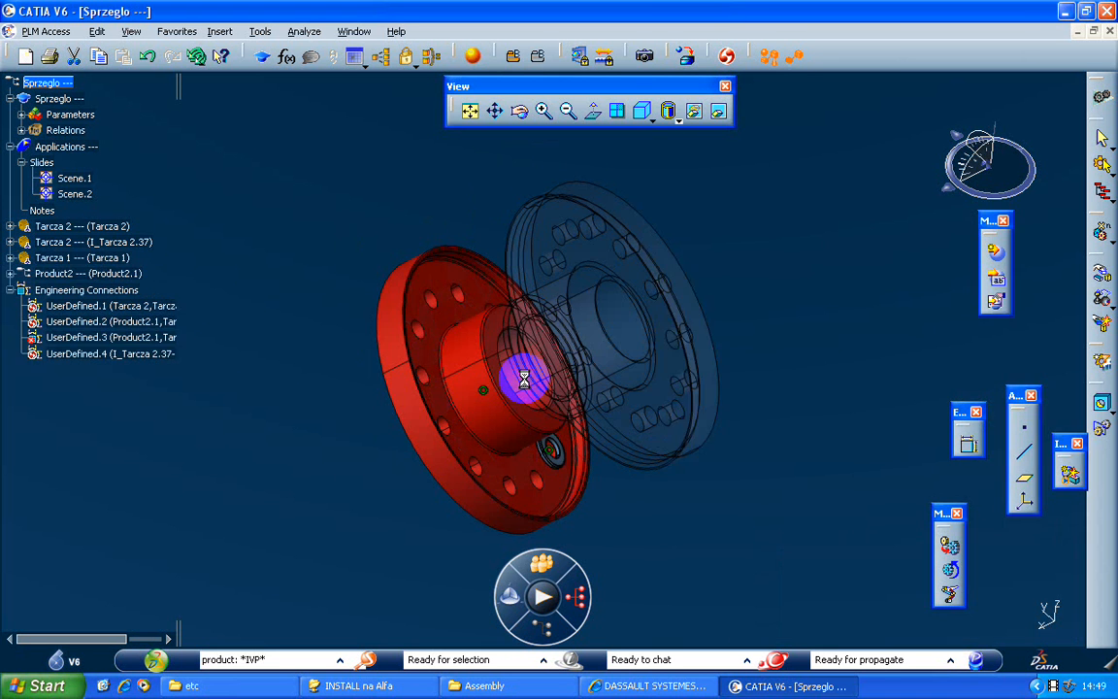
left_click(531, 369)
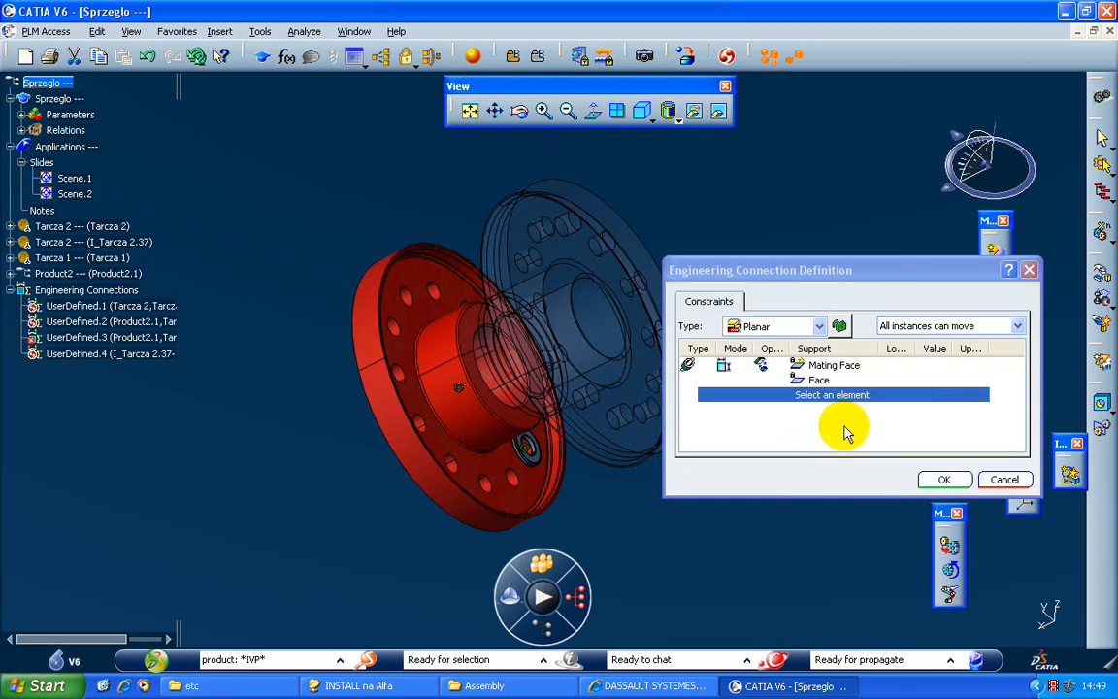
middle_click_drag(411, 296, 329, 252)
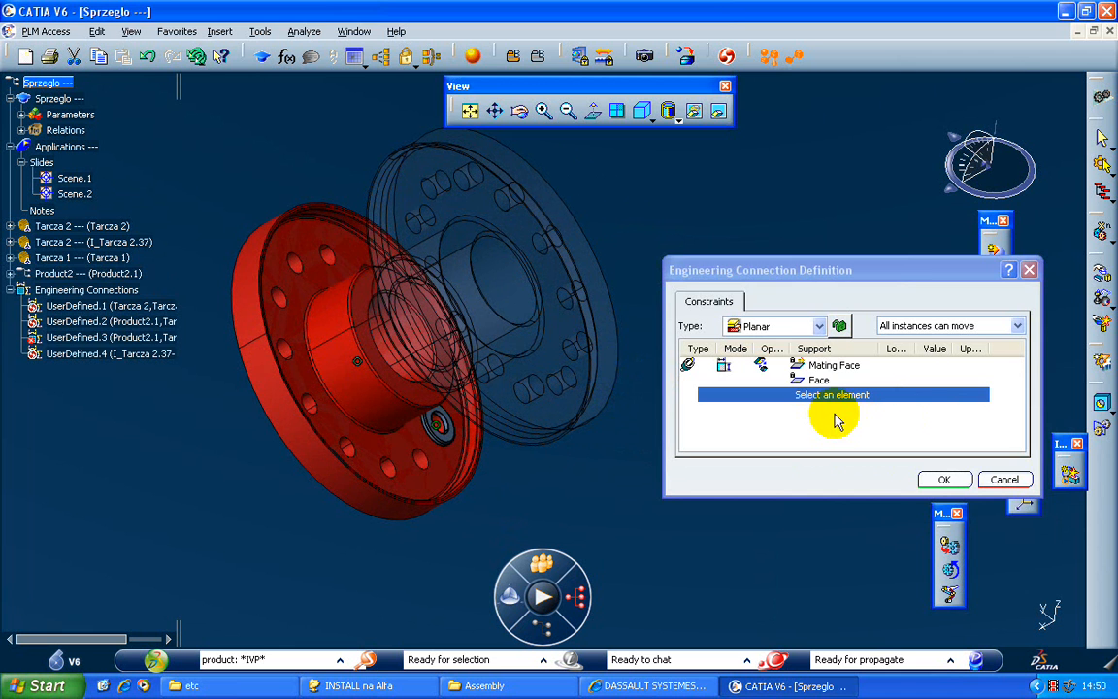
left_click(798, 380)
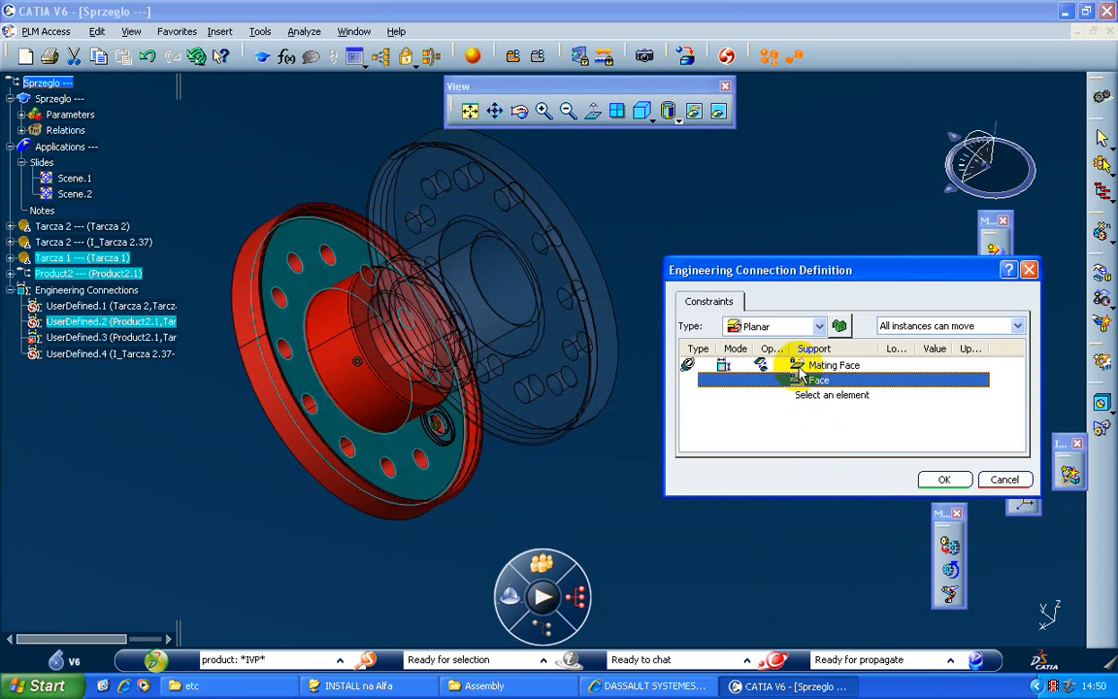
left_click(799, 366)
left_click(946, 477)
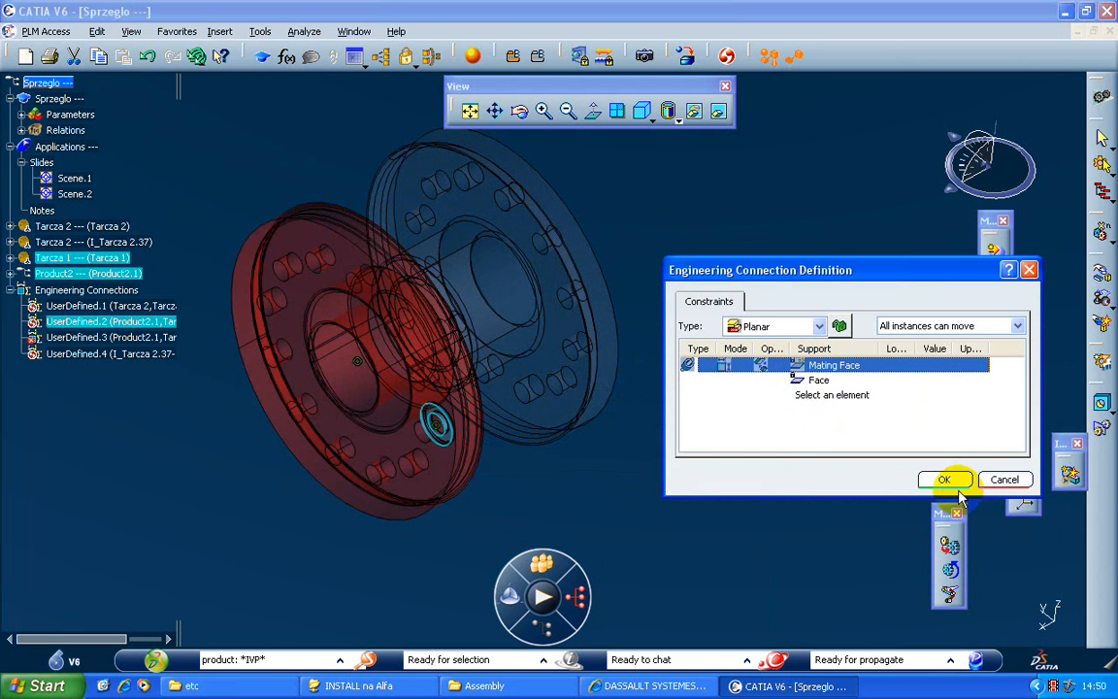
middle_click_drag(542, 391, 583, 369)
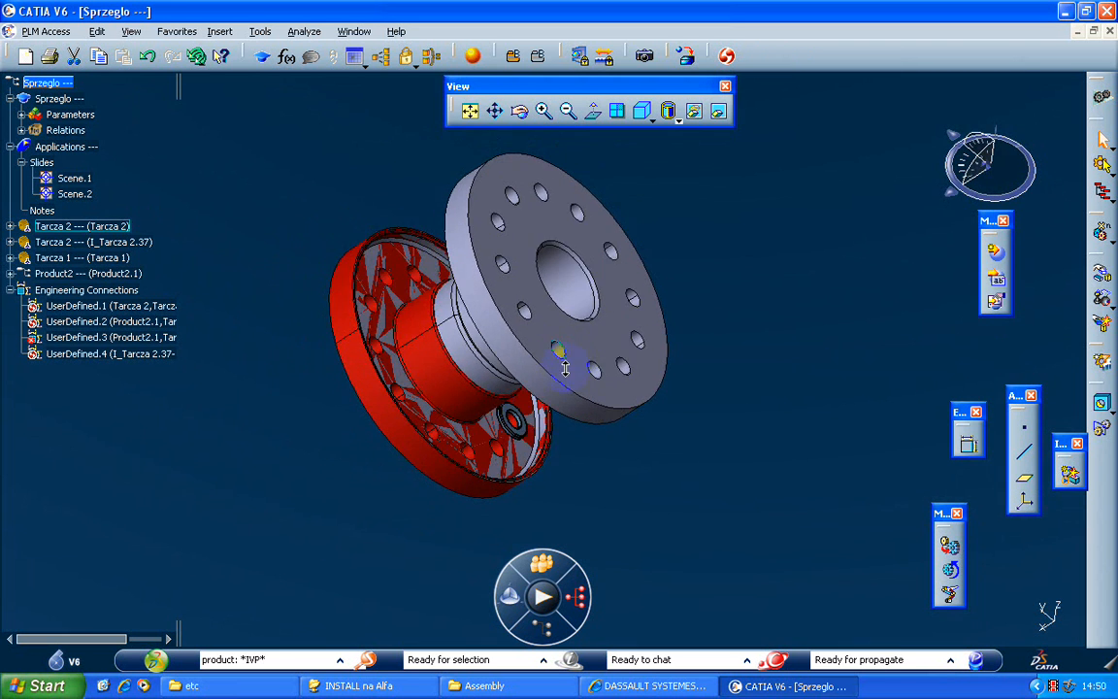
left_click(705, 448)
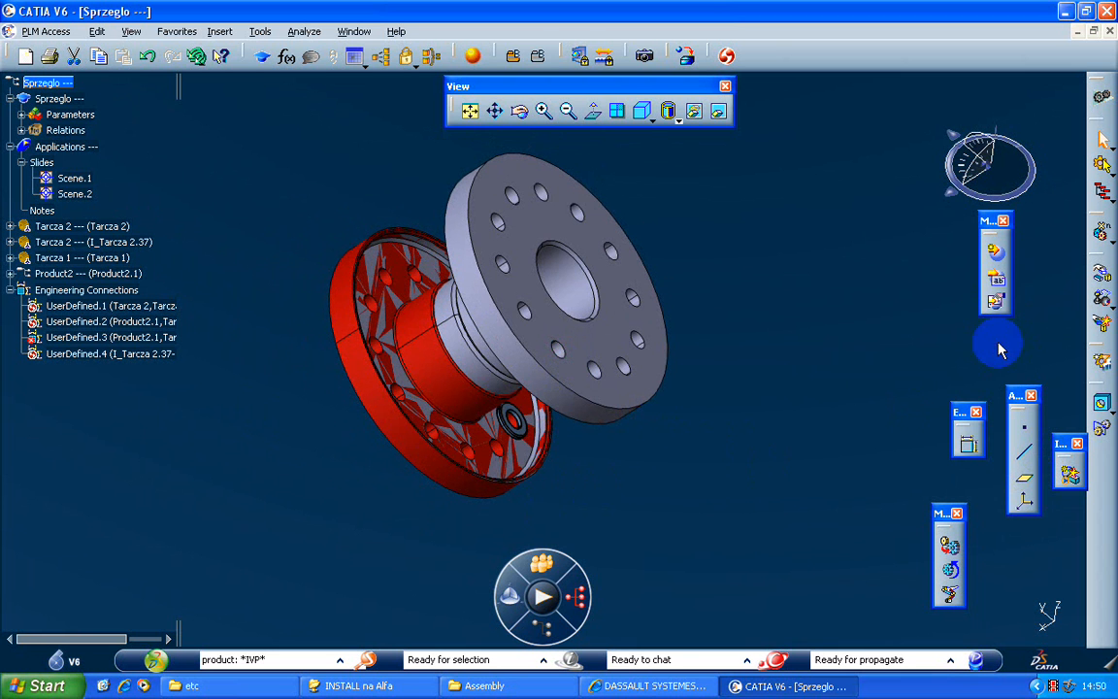
left_click(971, 446)
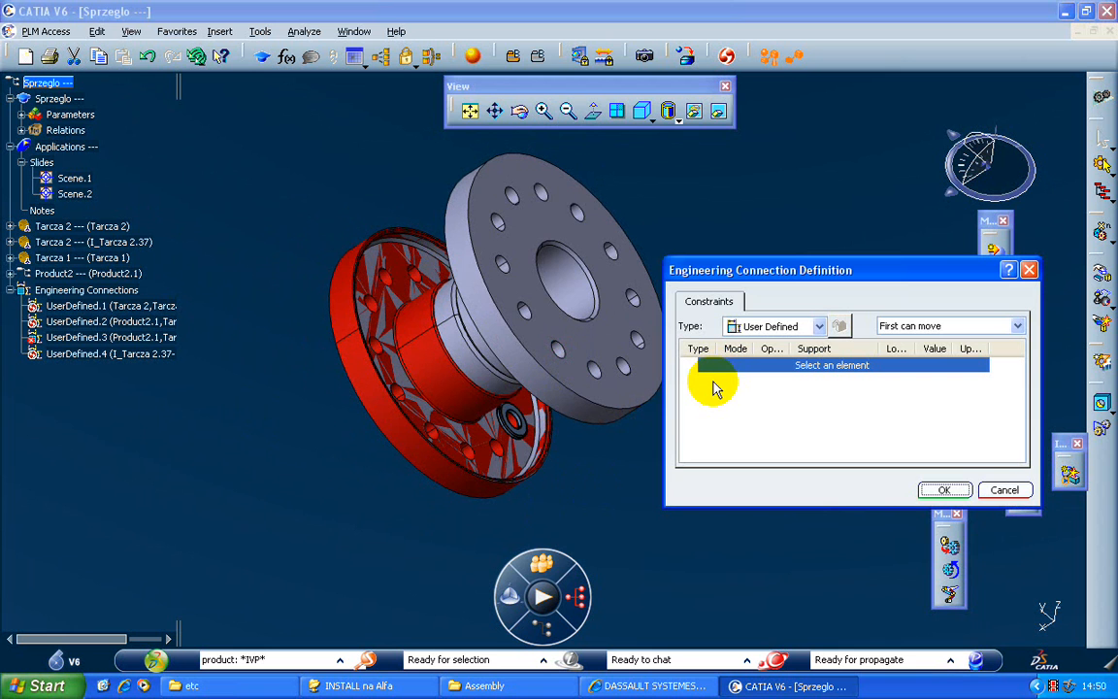
left_click(1004, 491)
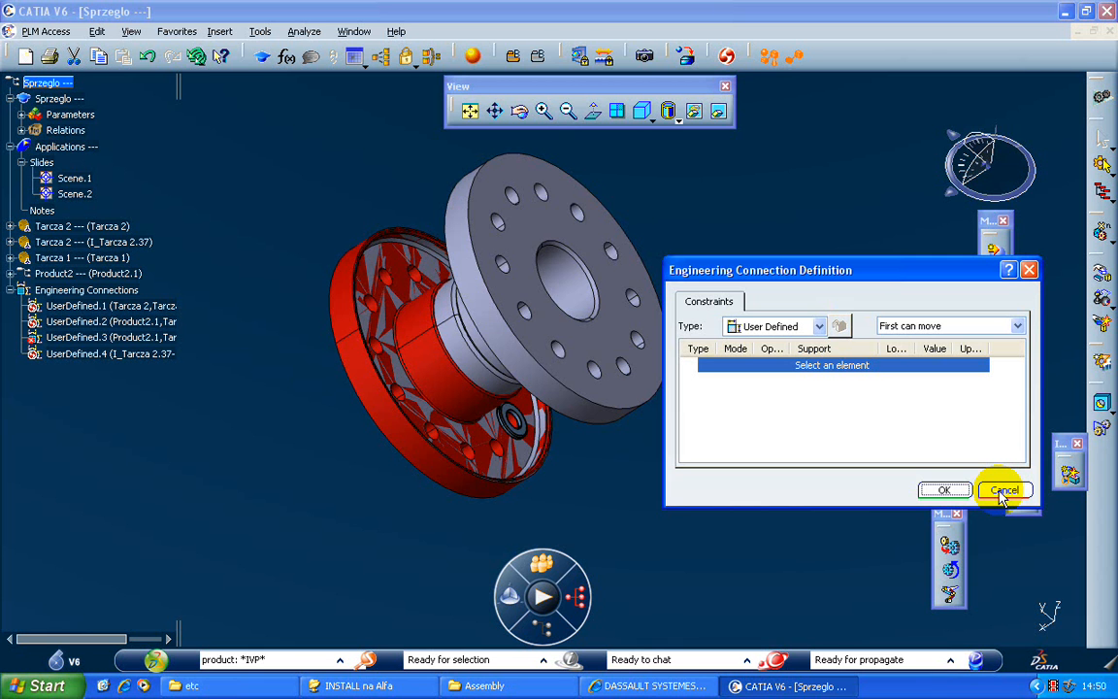
left_click(1004, 491)
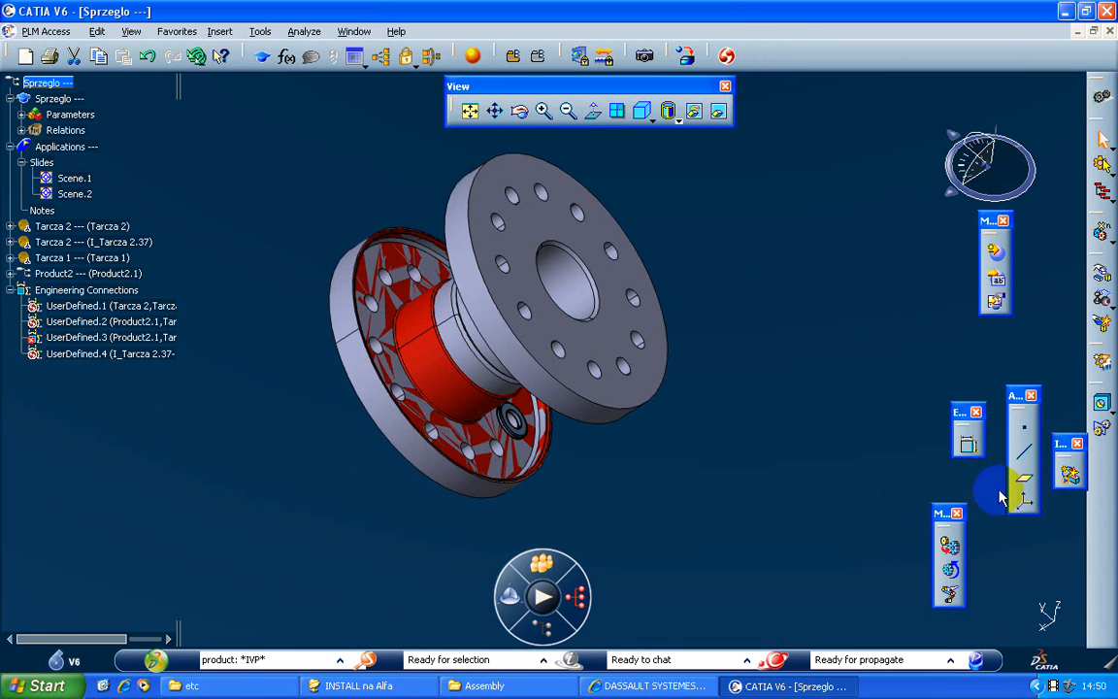
Delete all four engineering connections, UserDefined.1 through UserDefined.4, from the Sprzeglo assembly
left_click(124, 307)
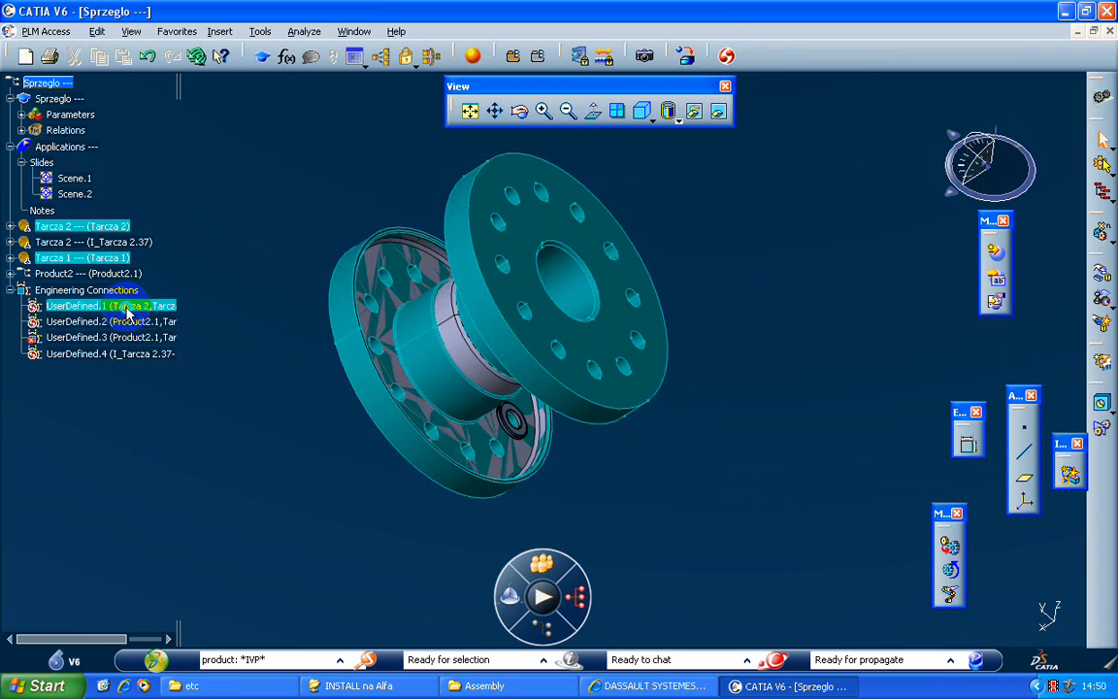
right_click(126, 306)
left_click(188, 516)
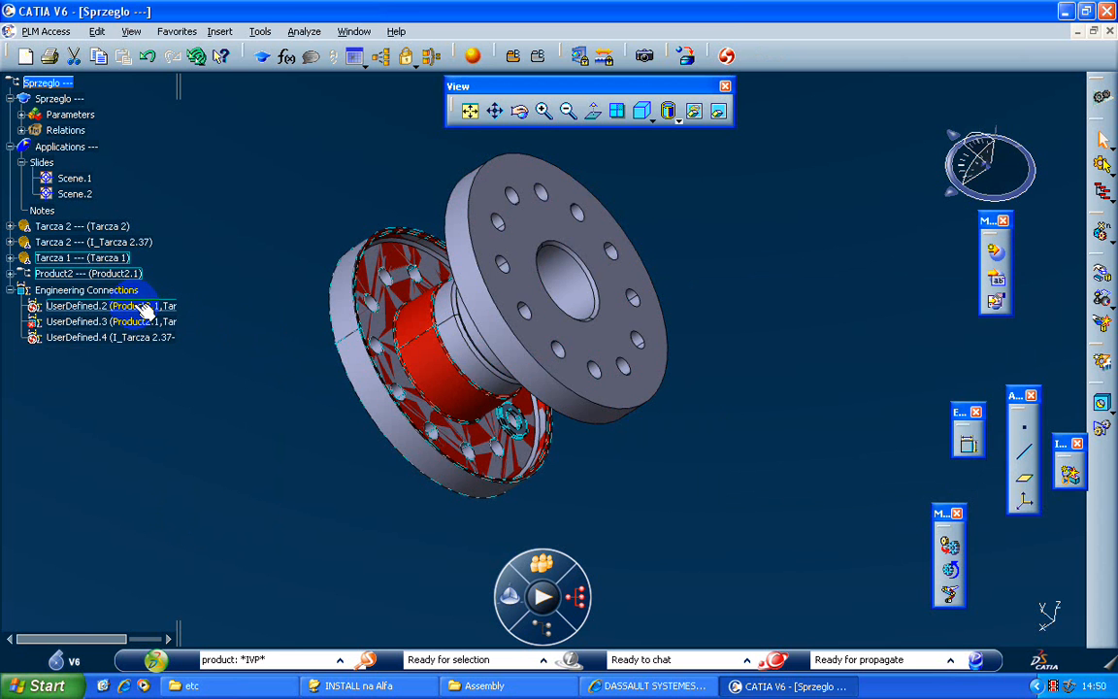
left_click(141, 307)
right_click(137, 307)
left_click(175, 513)
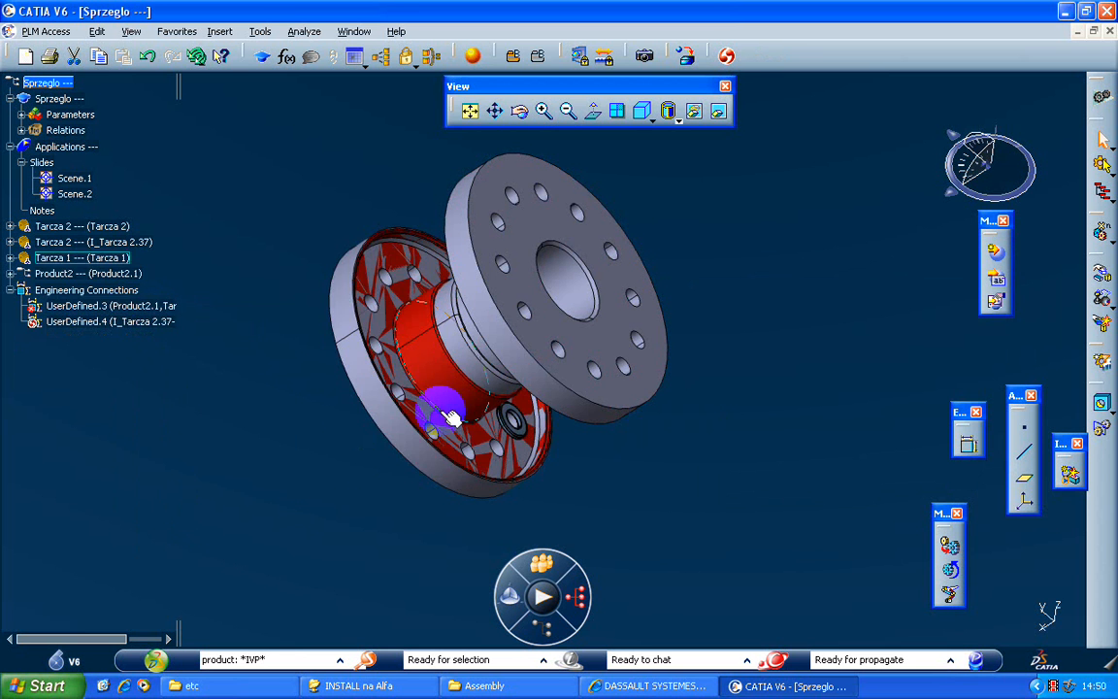
right_click(98, 306)
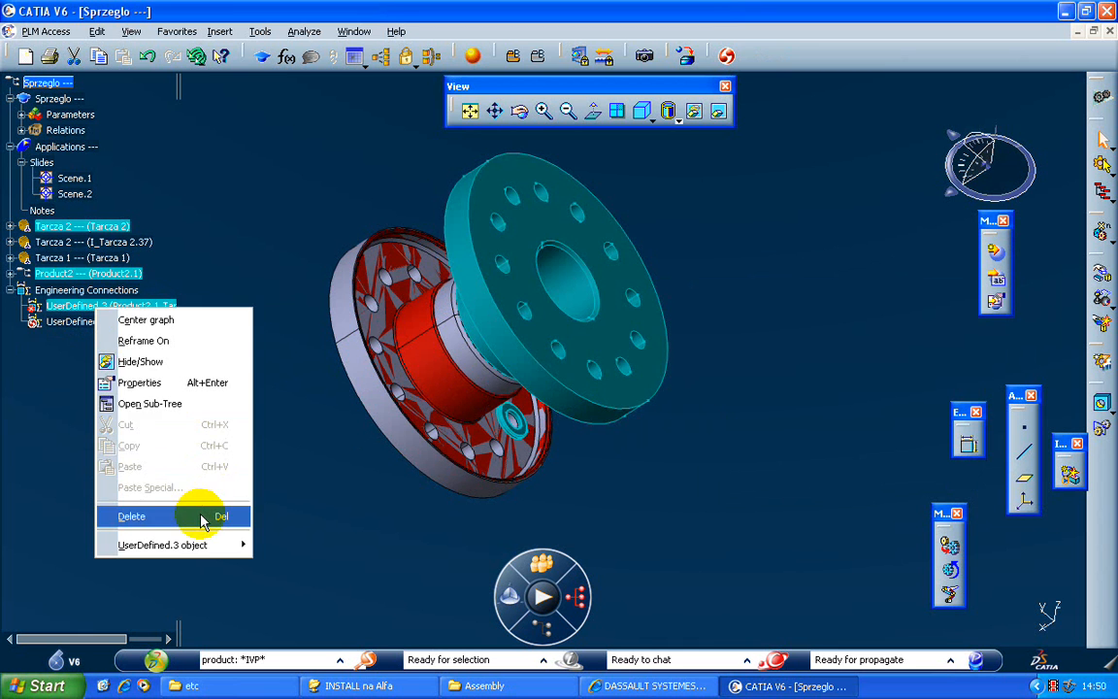
left_click(170, 514)
right_click(120, 307)
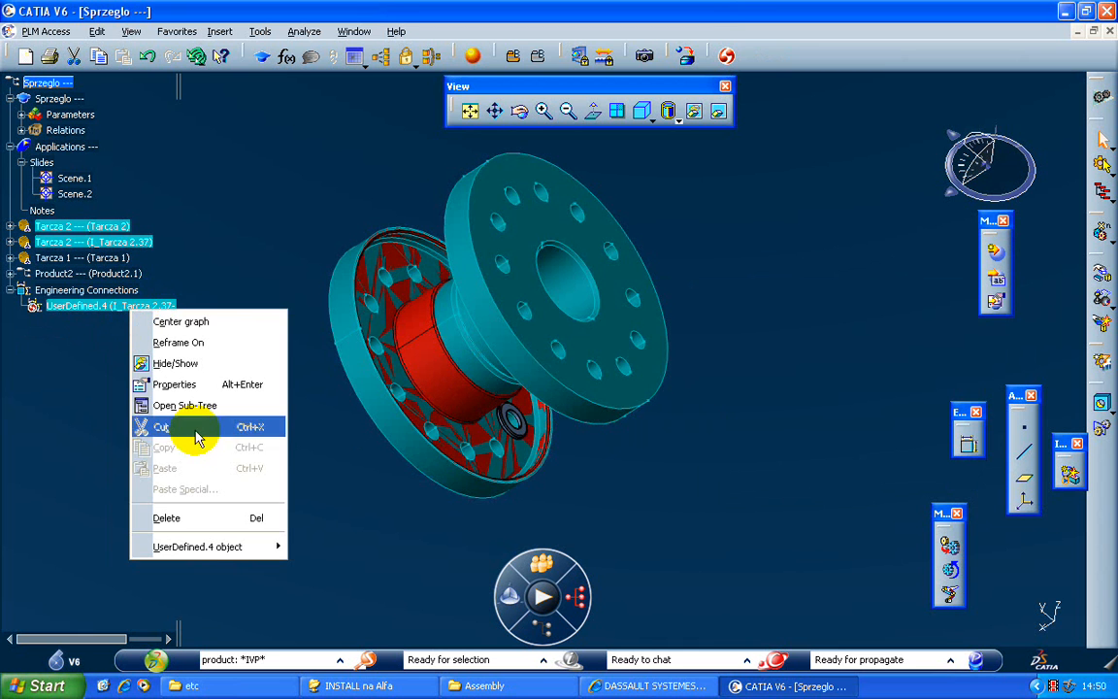
left_click(208, 515)
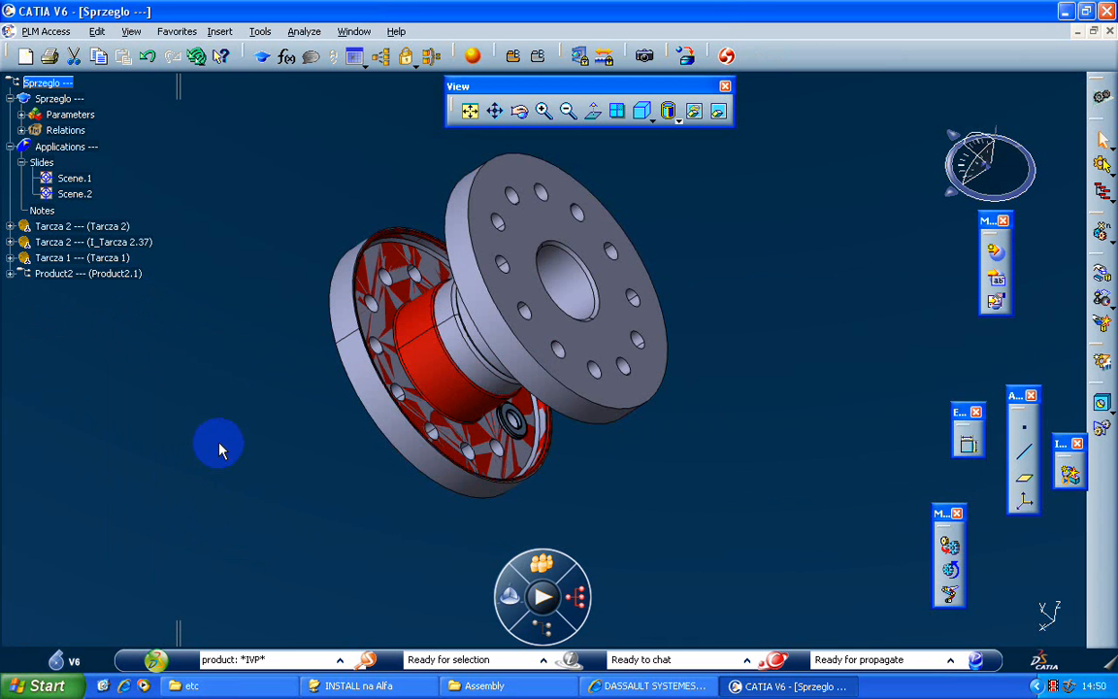
Start a new engineering connection and set its type to Revolute
middle_click_drag(464, 469, 830, 369)
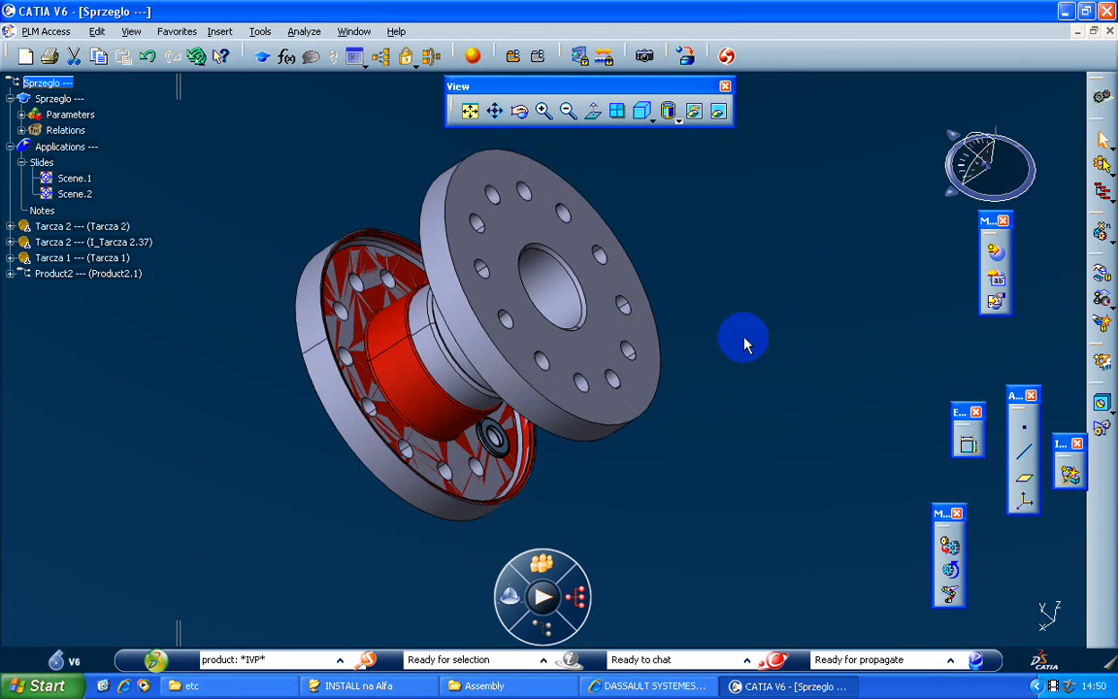
left_click(967, 444)
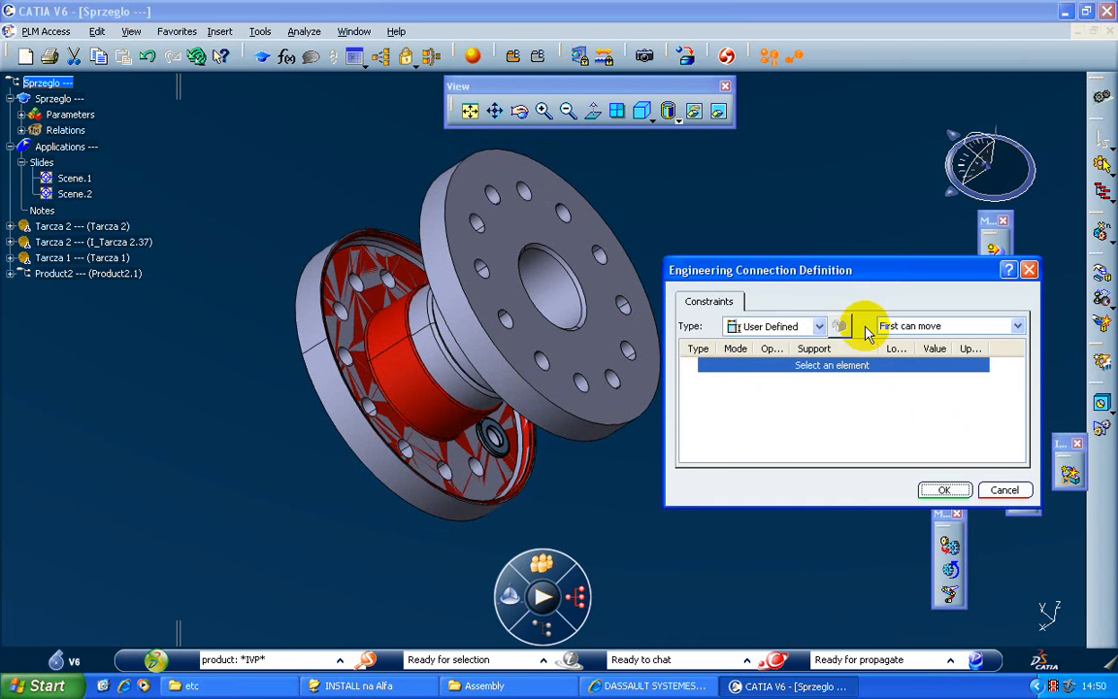
left_click(818, 326)
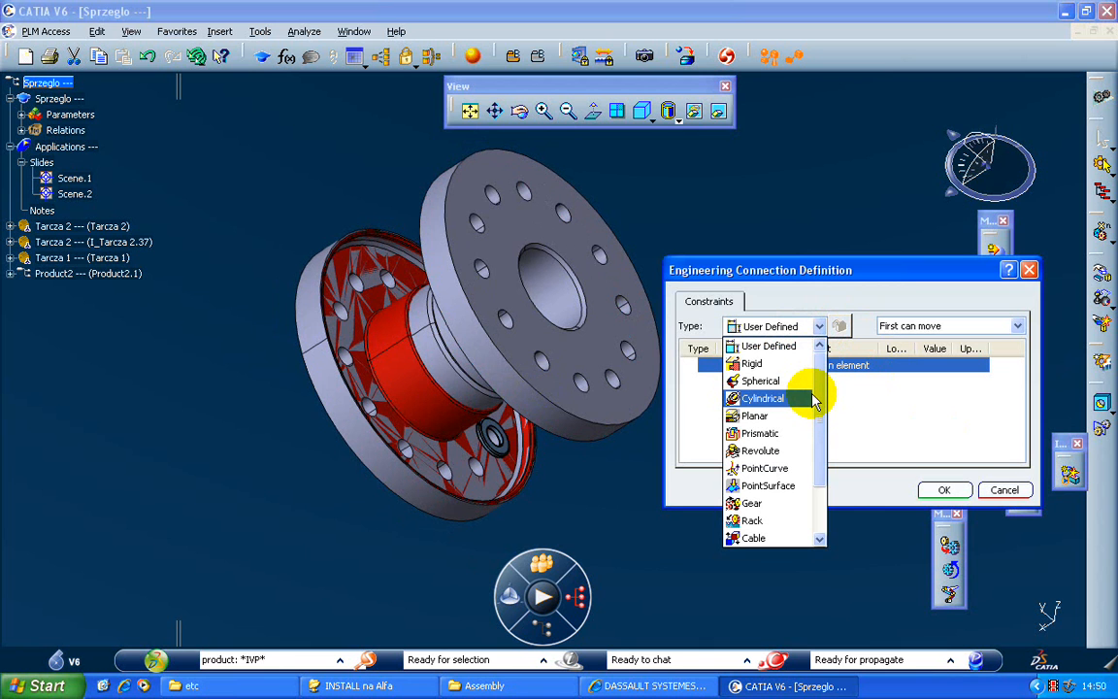
left_click(760, 450)
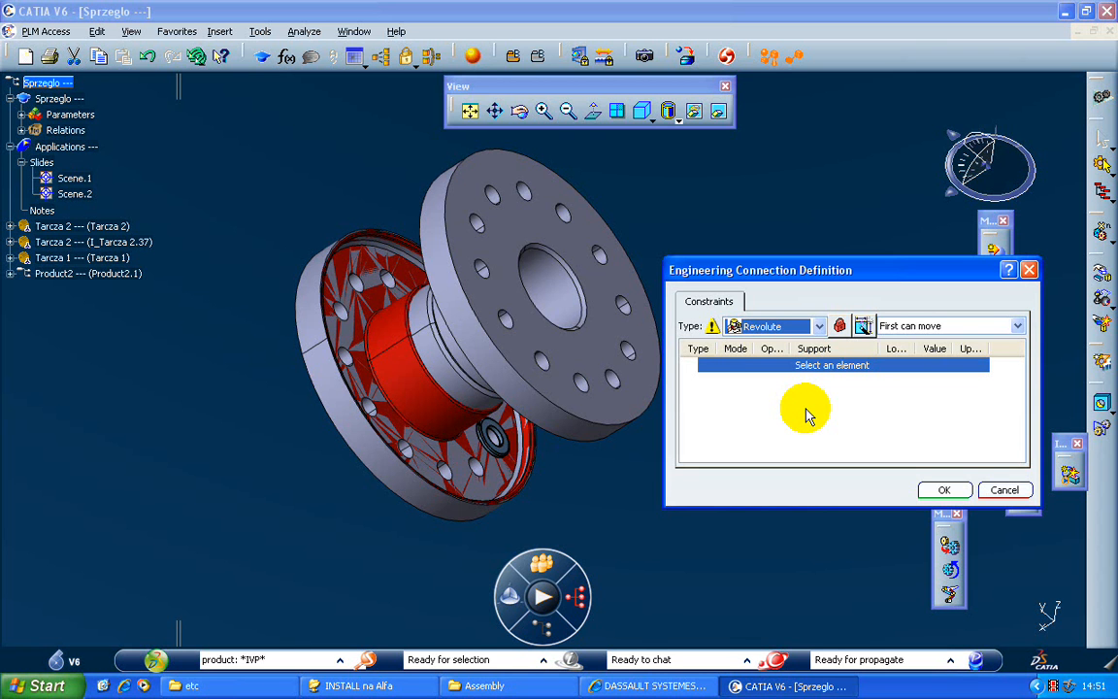
Try to define the Revolute connection between the two Tarcza 2 parts using a face and an axis as supports
left_click(562, 366)
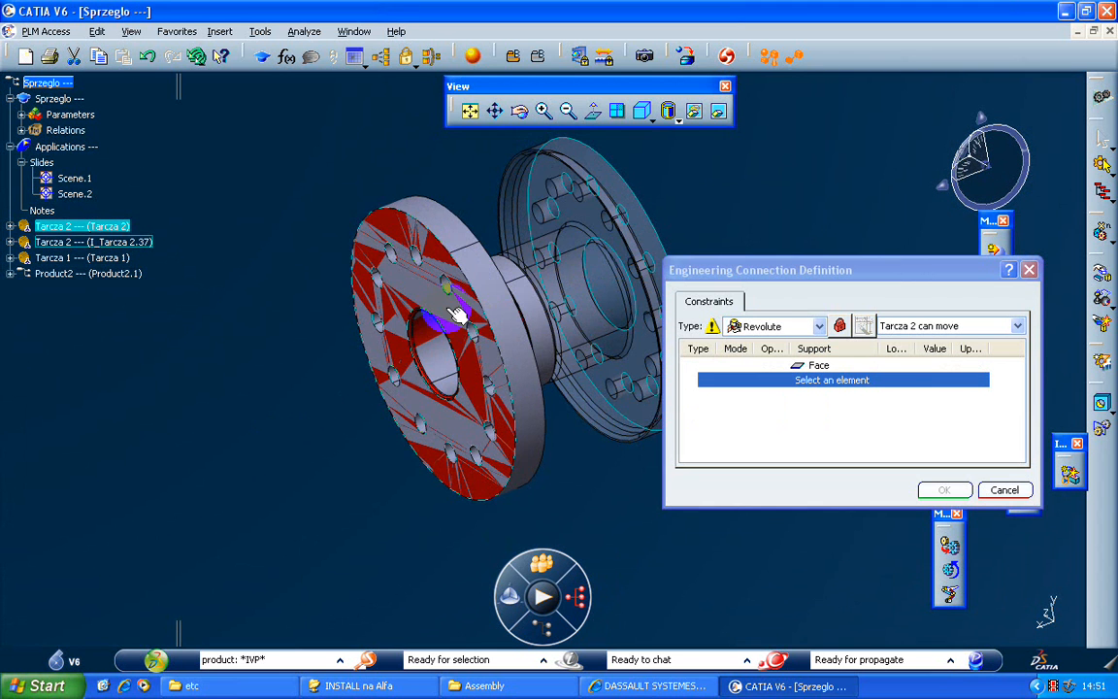
left_click(460, 296)
middle_click_drag(466, 315, 585, 416)
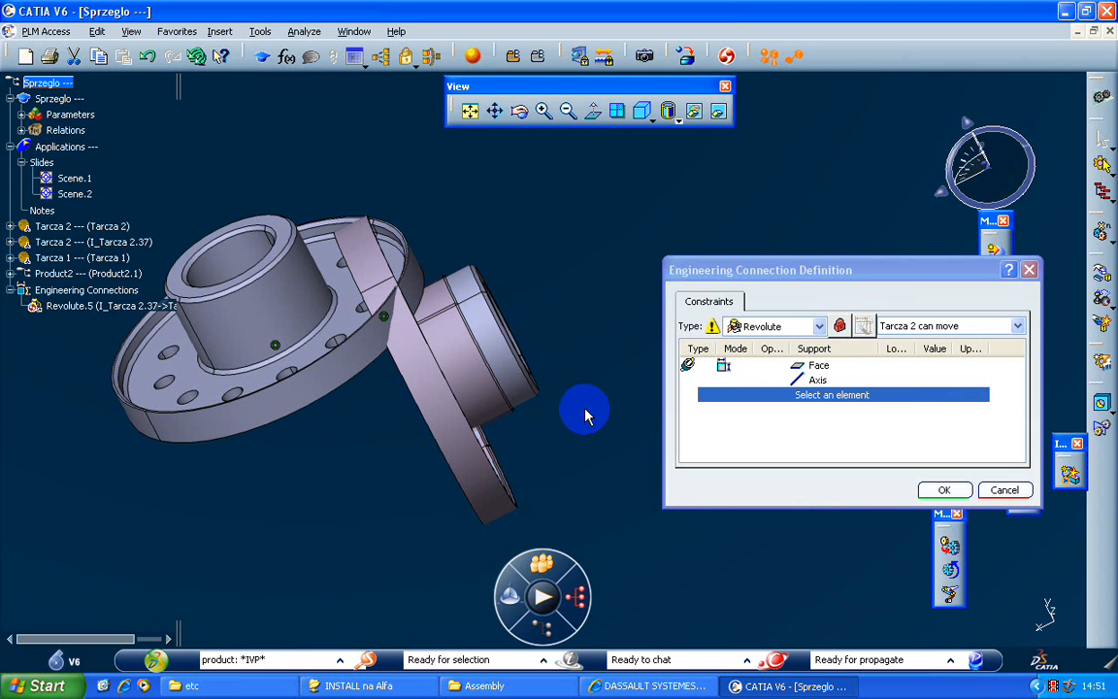
left_click(712, 379)
left_click(482, 295)
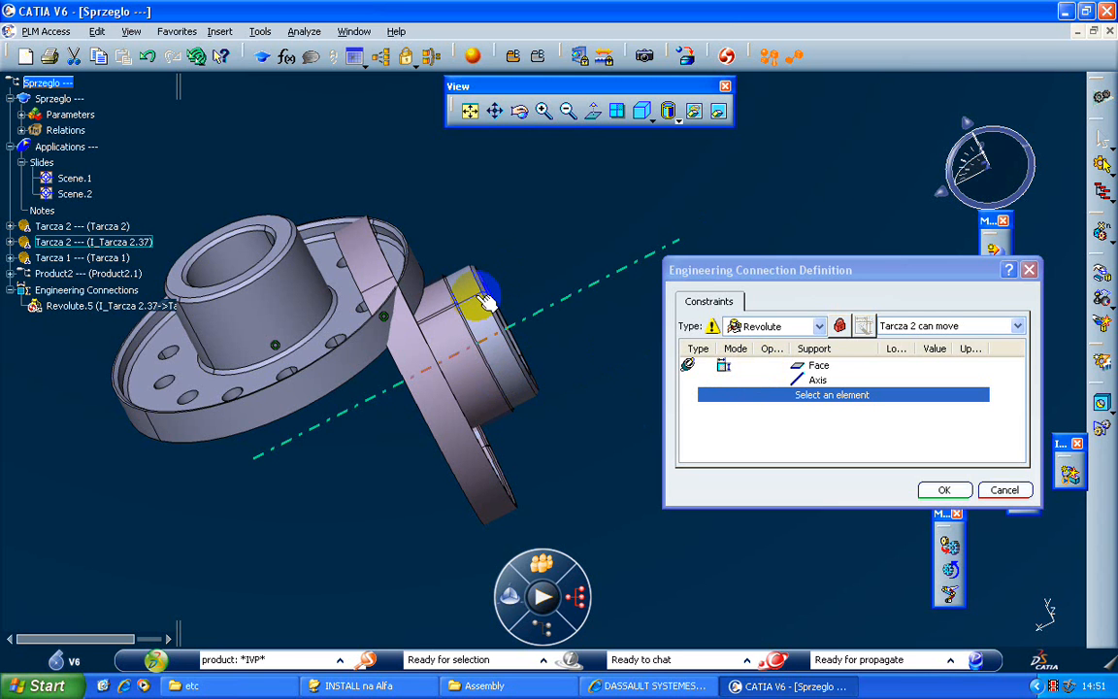
Try to accept the Revolute definition, back out at the type mismatch confirmation, and cancel the engineering connection
left_click(943, 489)
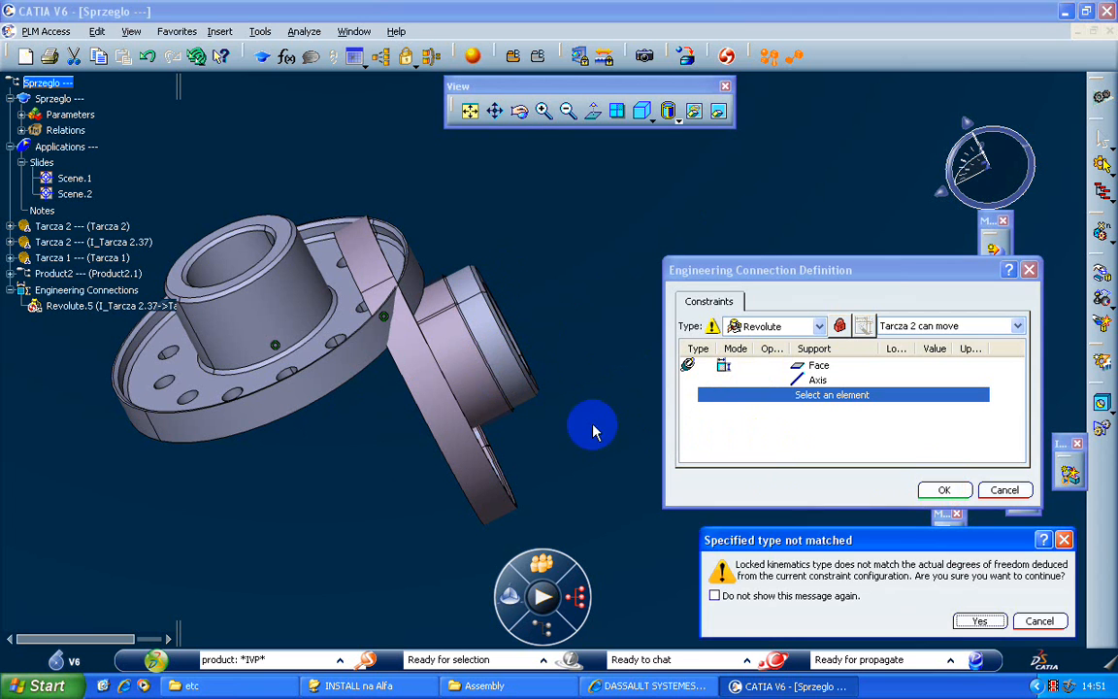
left_click(1042, 622)
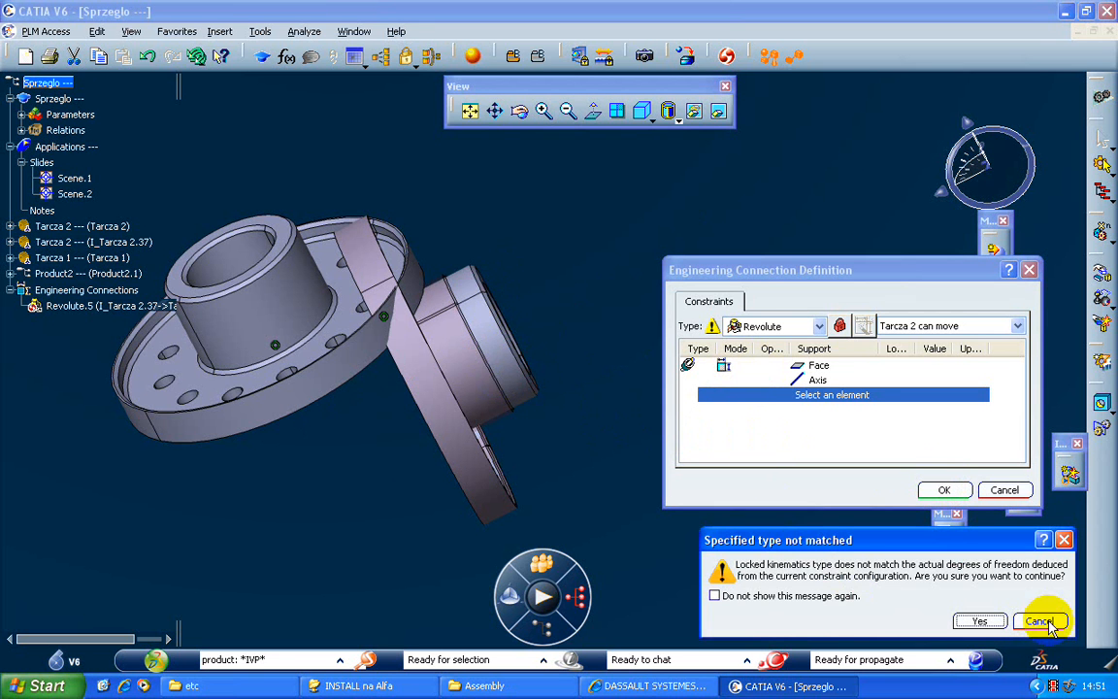
left_click_drag(771, 539, 702, 521)
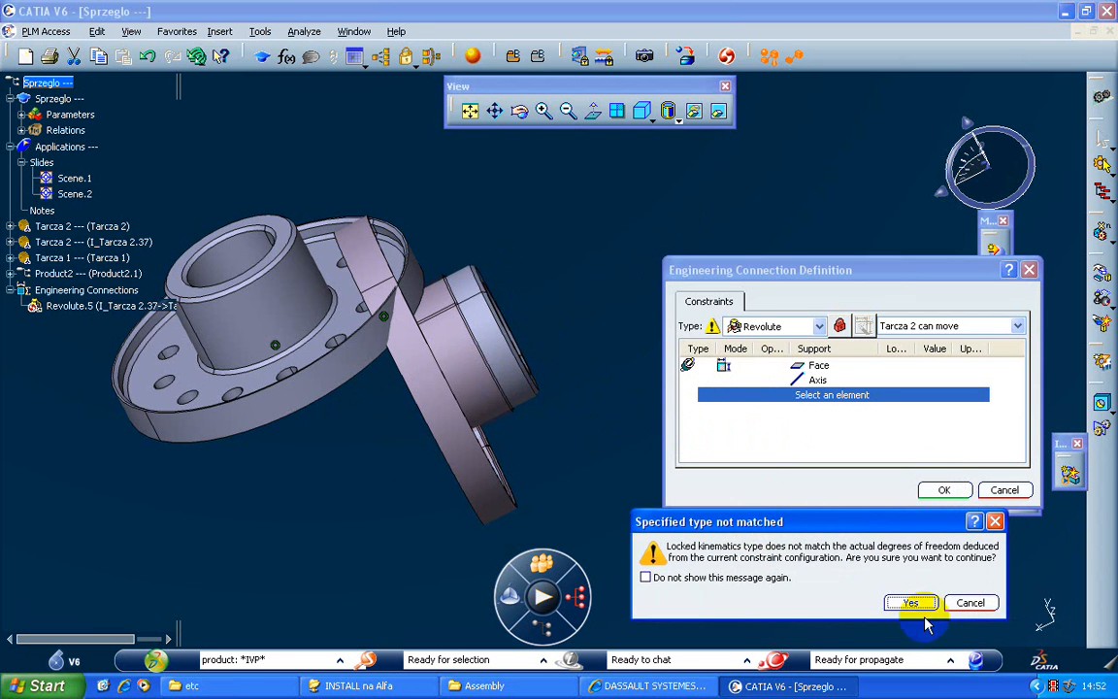
left_click(970, 602)
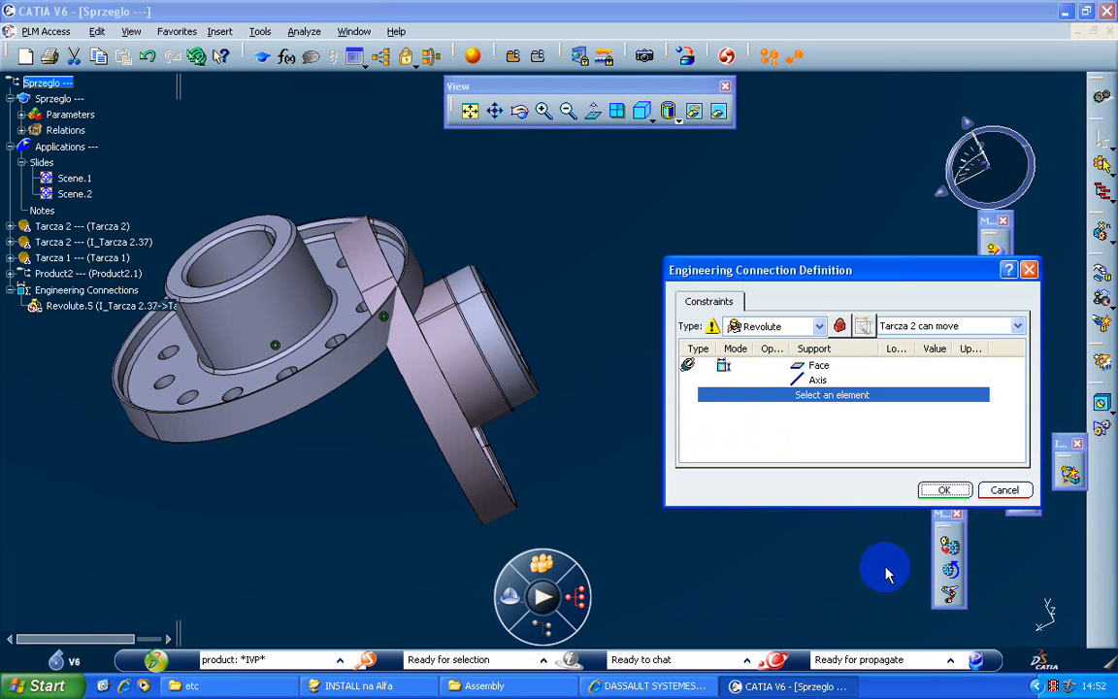
left_click(1007, 504)
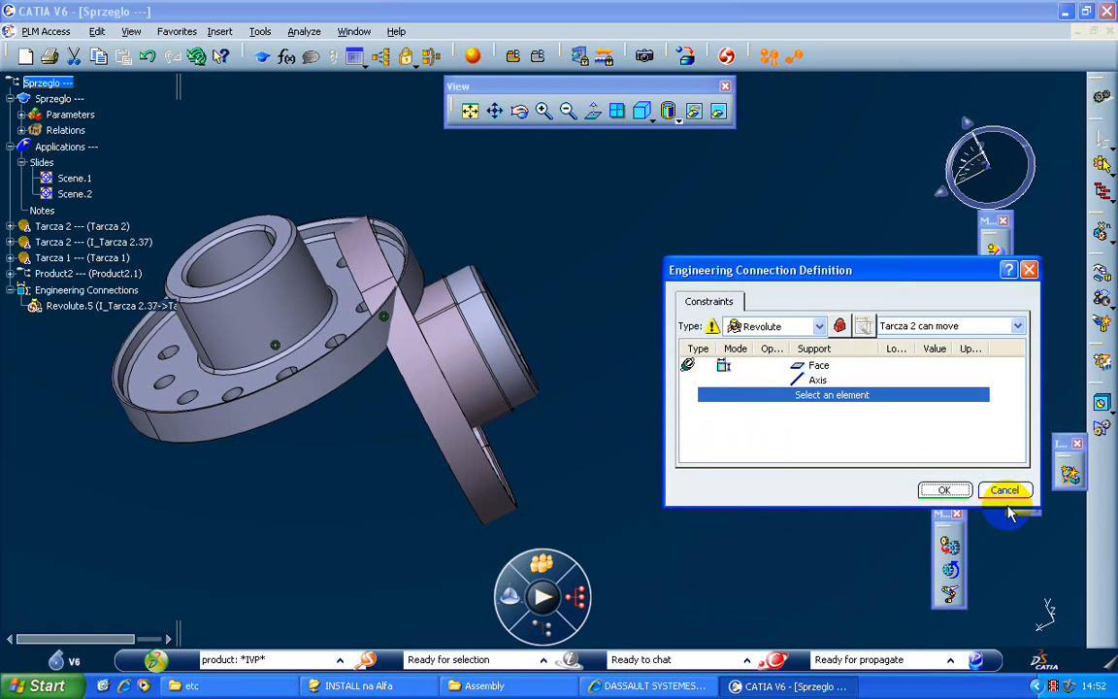
middle_click_drag(607, 428, 425, 386)
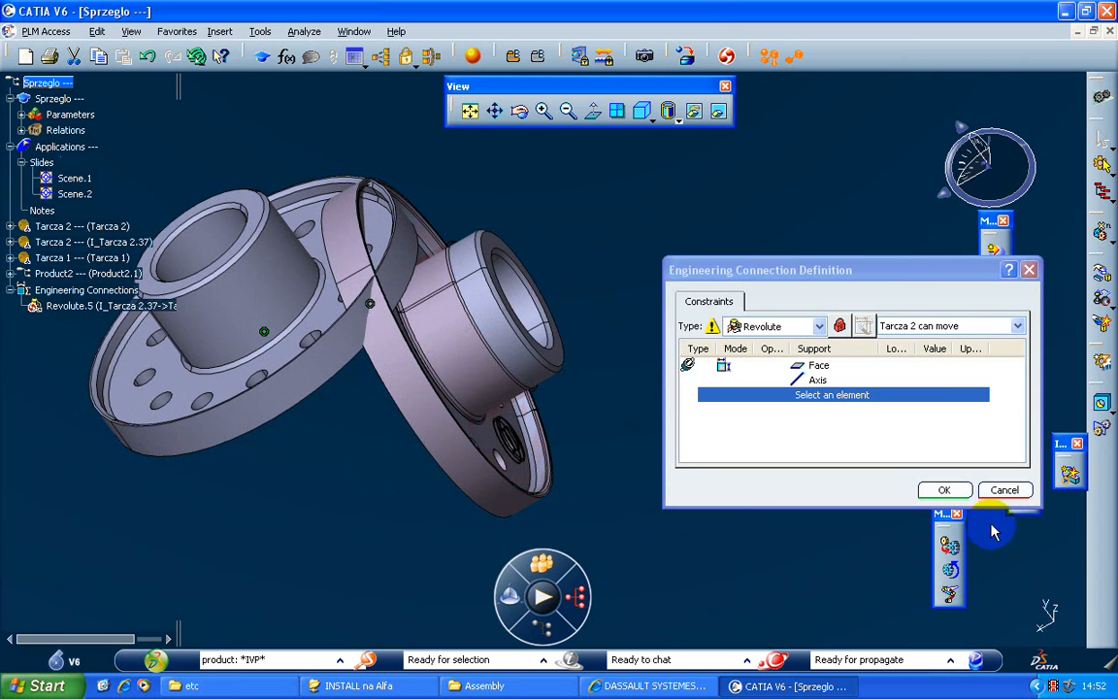
left_click(1003, 489)
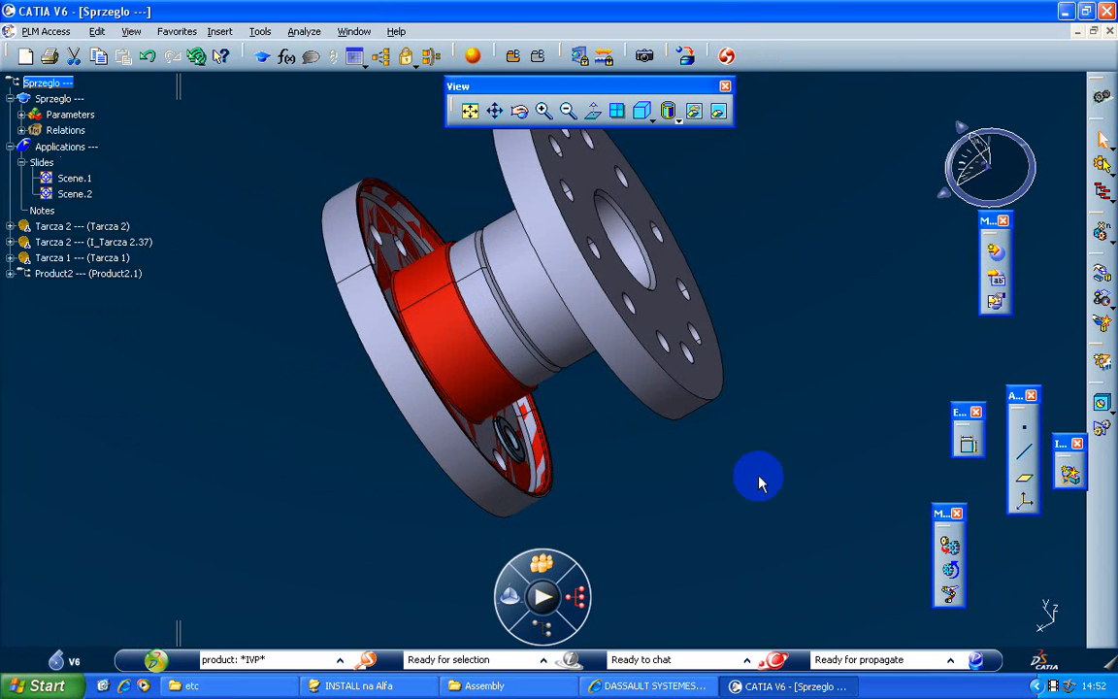
Close the modified Sprzeglo assembly window and return to its Explore view
middle_click_drag(763, 479, 628, 441)
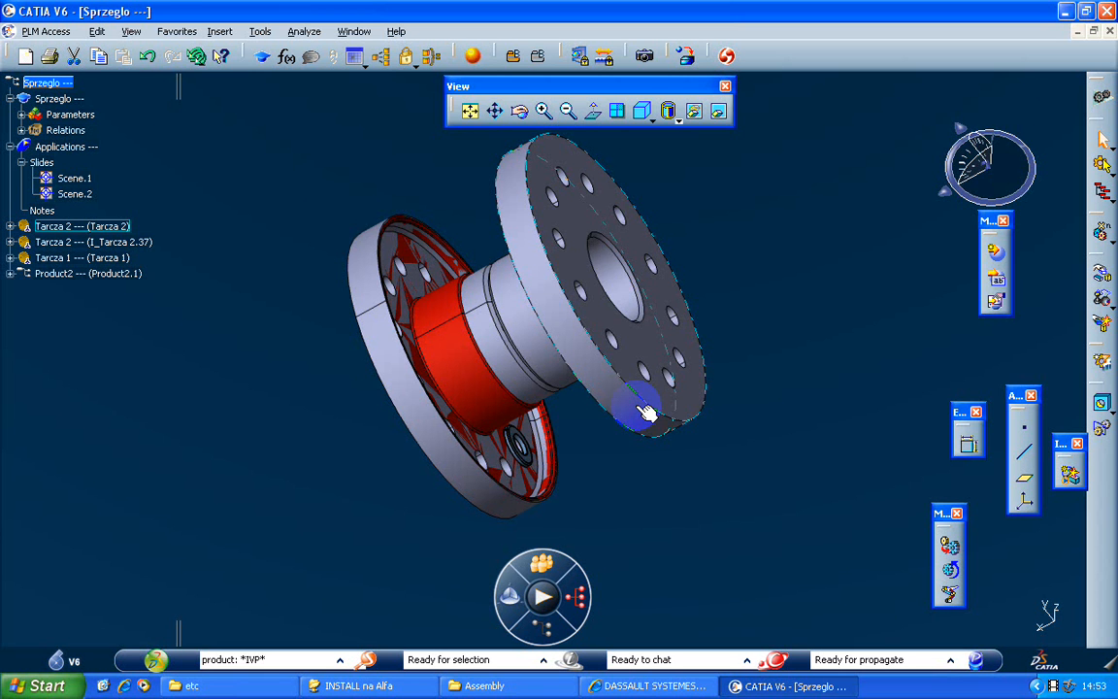
left_click(354, 32)
left_click(718, 161)
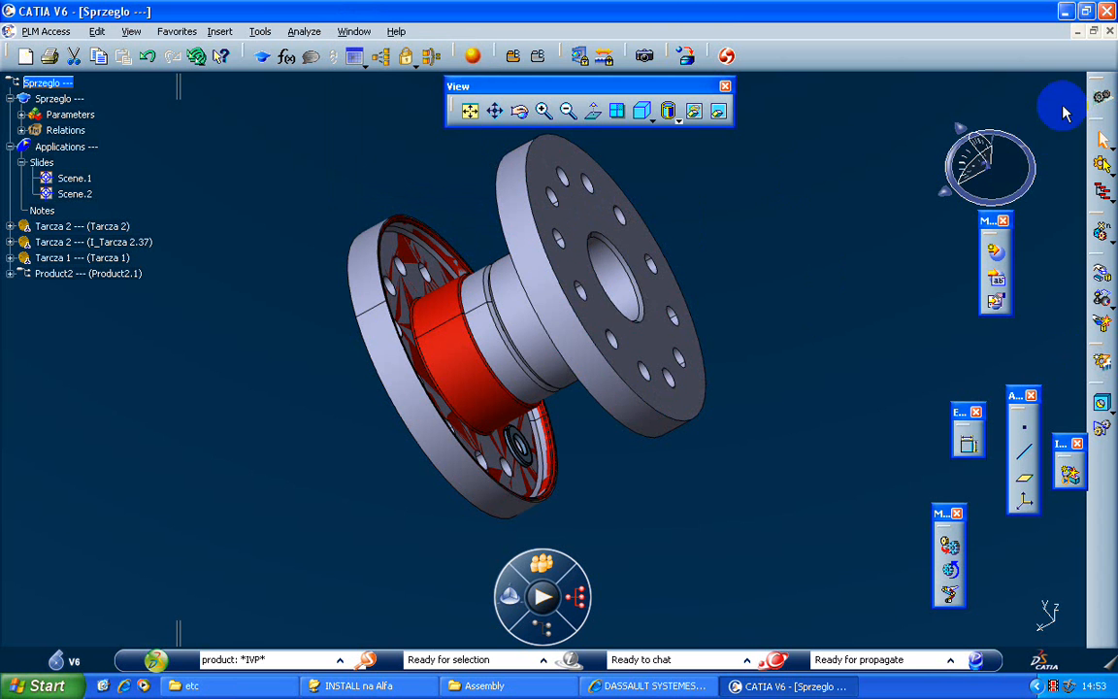
left_click(1111, 33)
left_click(564, 367)
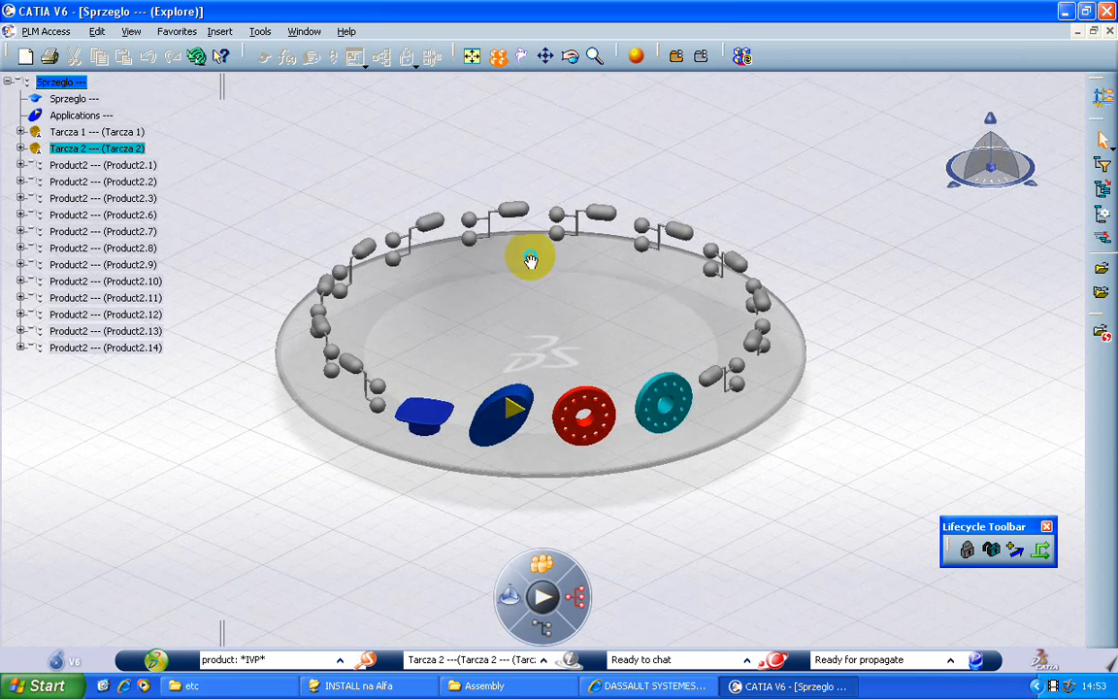
Explore the root Sprzeglo product in a new Explore window, expand its structure, and open the product
left_click(303, 31)
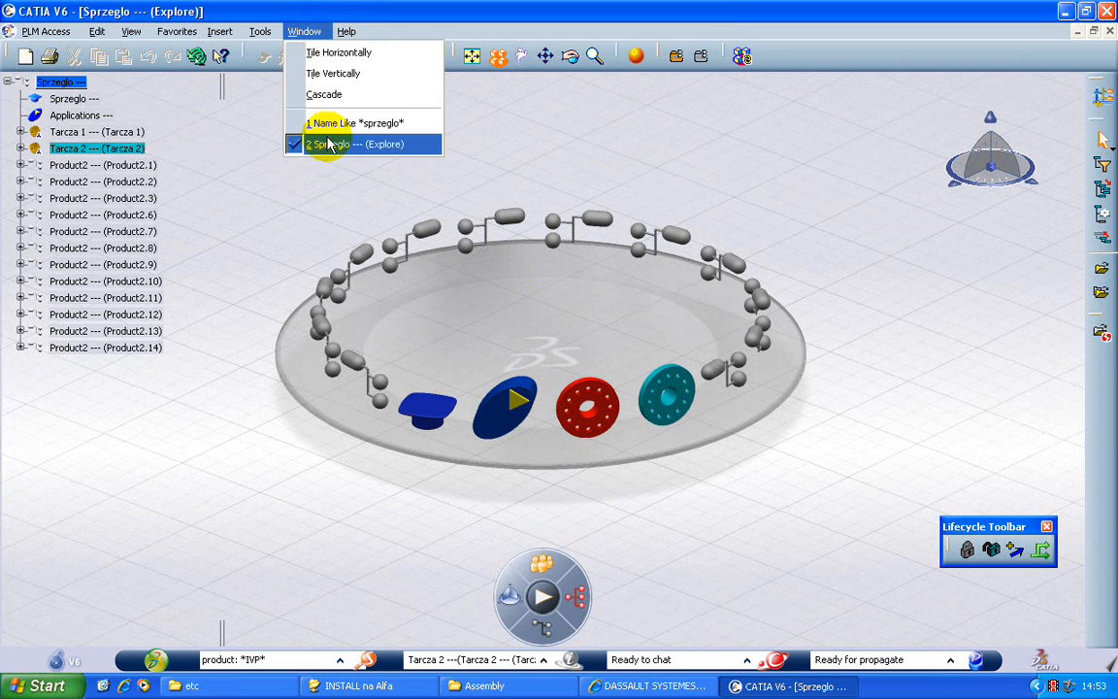
left_click(167, 109)
right_click(66, 81)
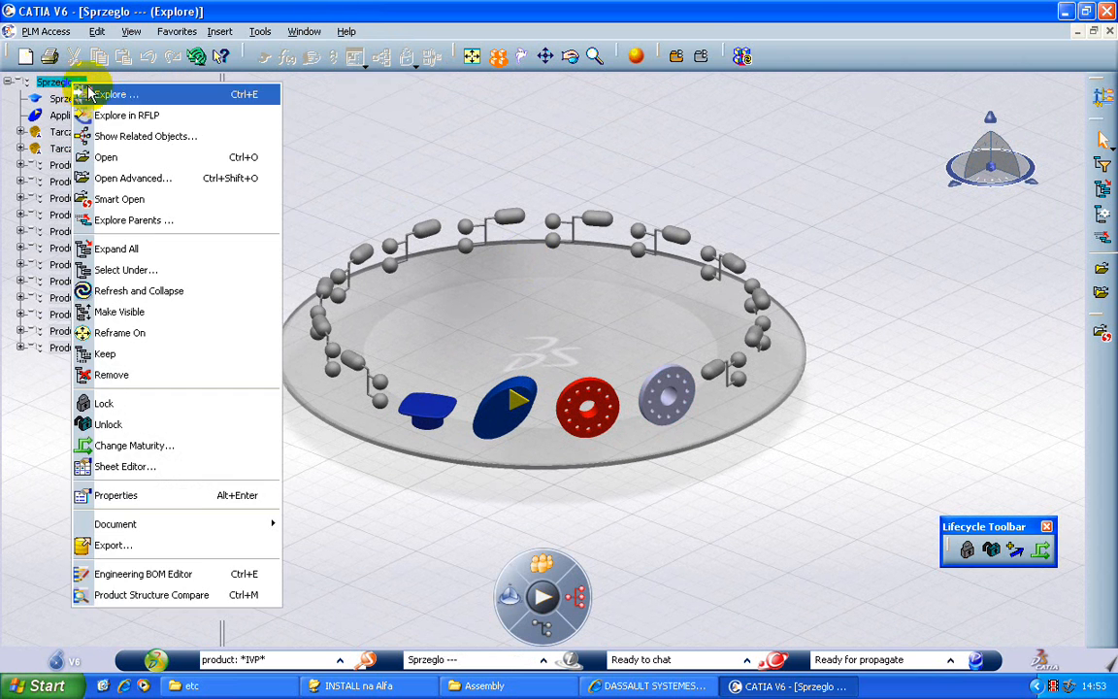
left_click(99, 92)
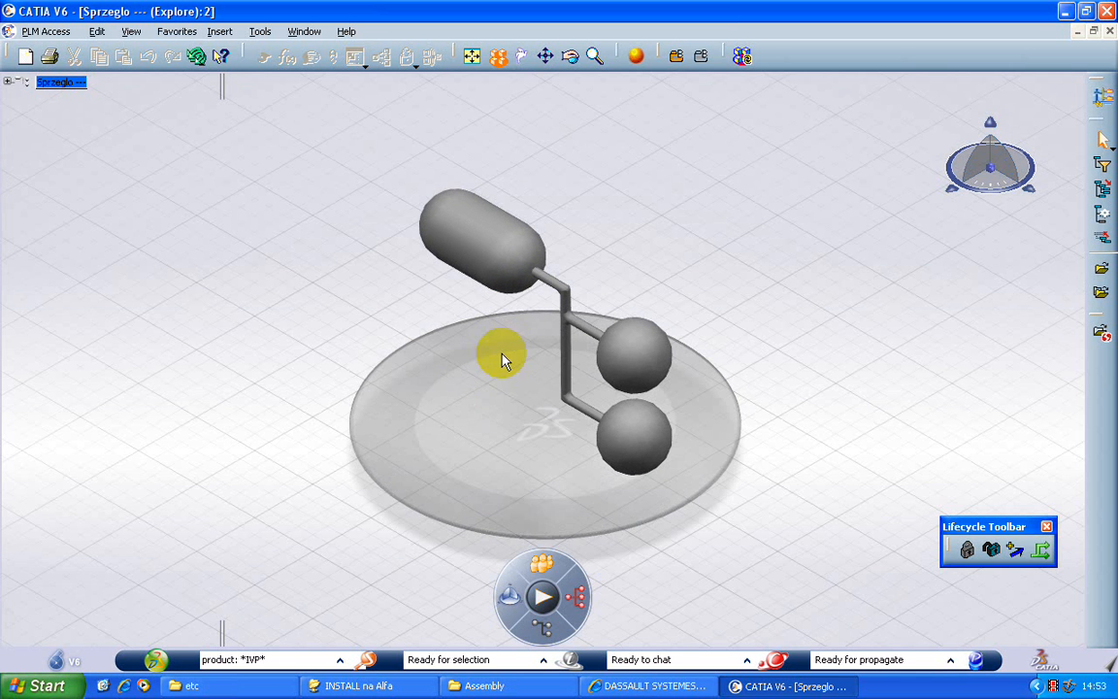
left_click(63, 82)
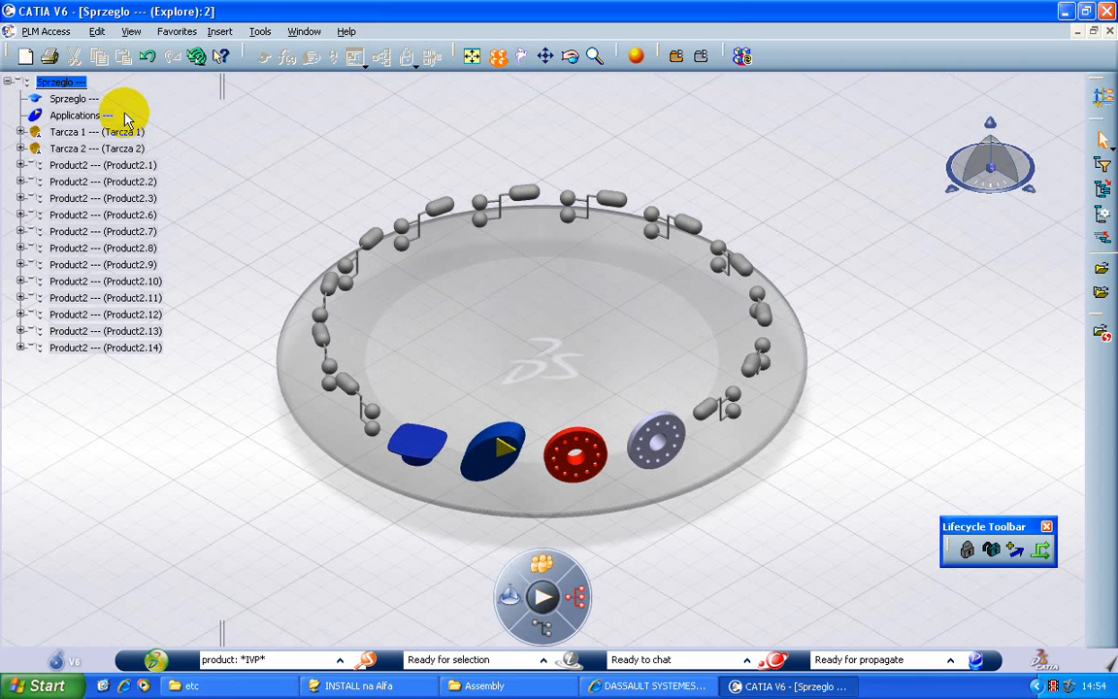
right_click(78, 86)
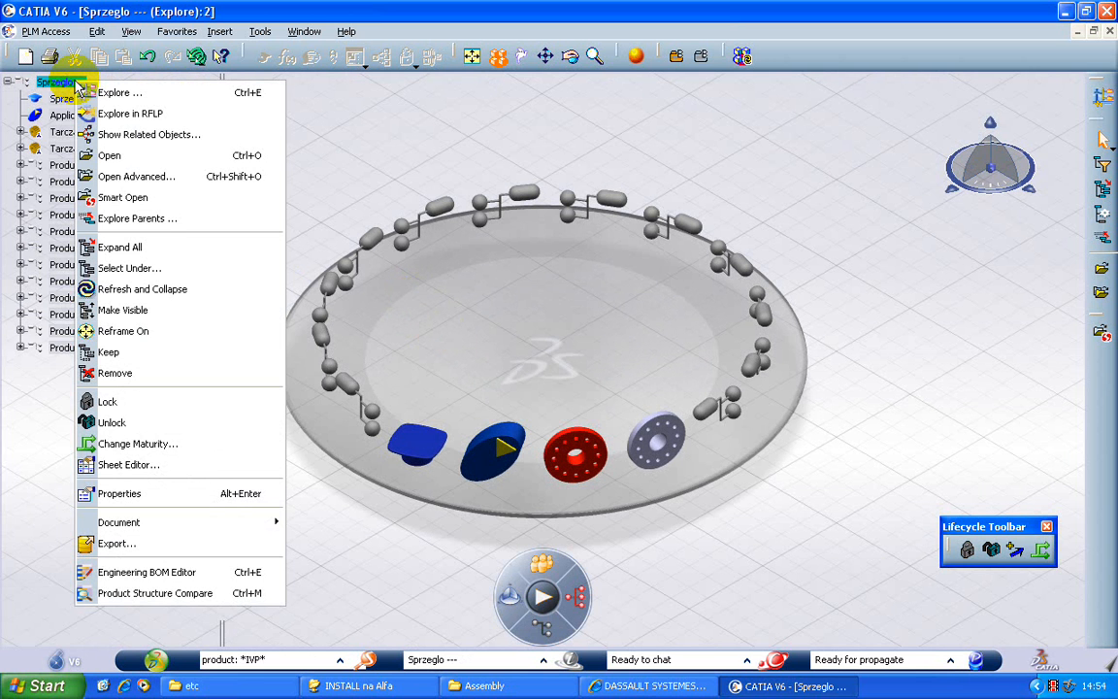
left_click(141, 155)
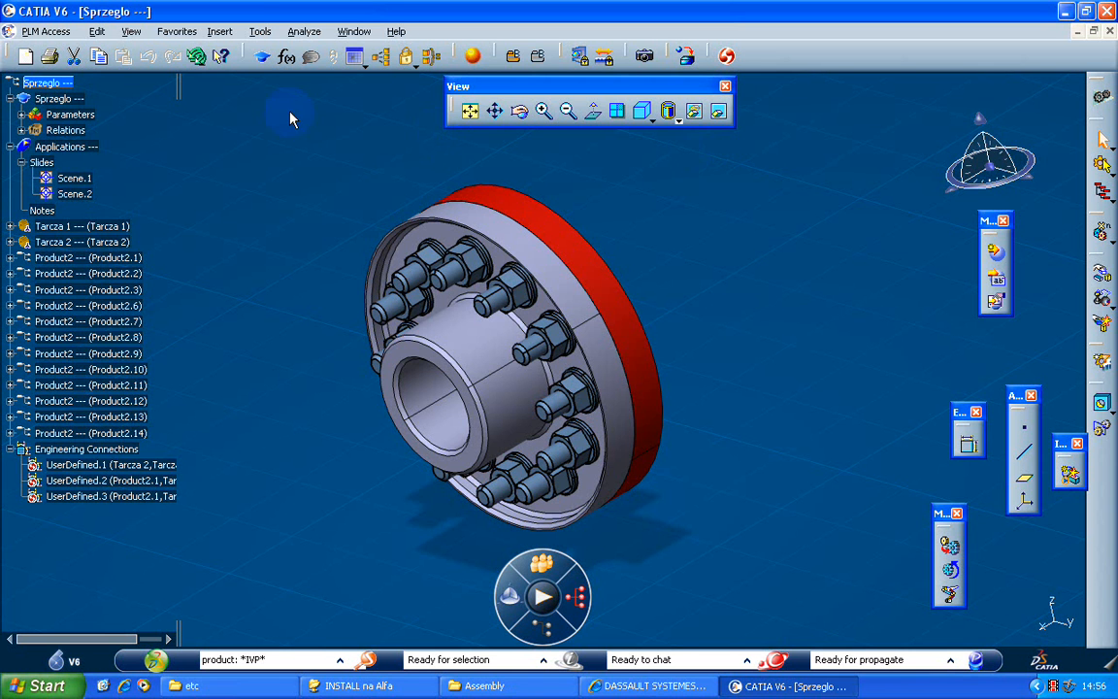
left_click(50, 31)
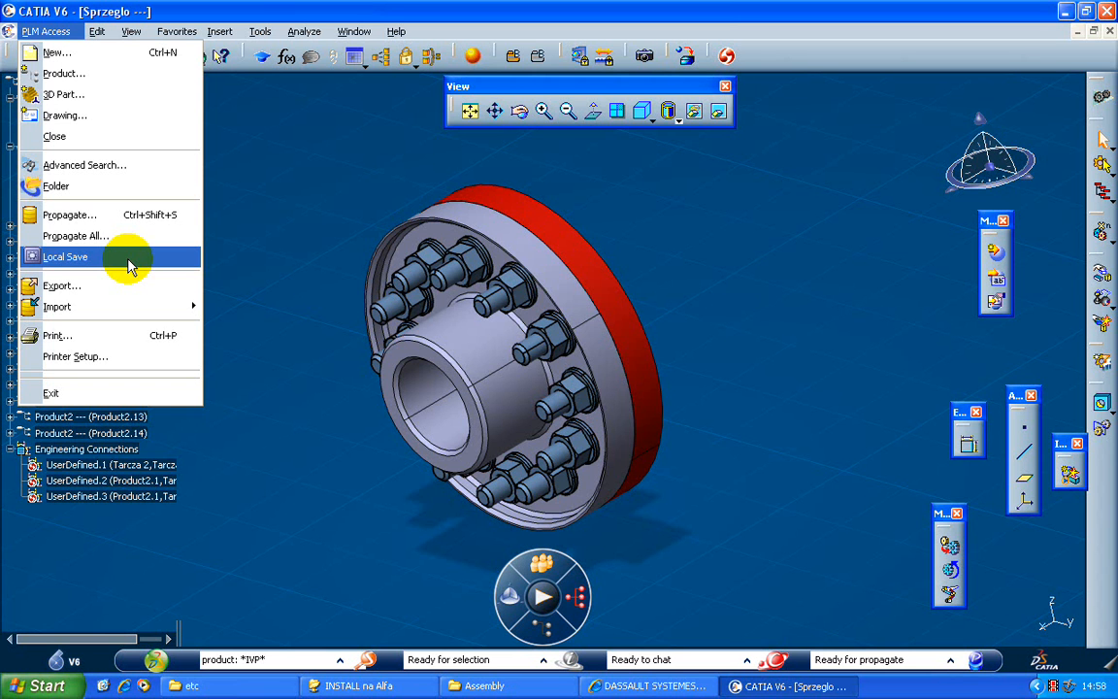
left_click(725, 303)
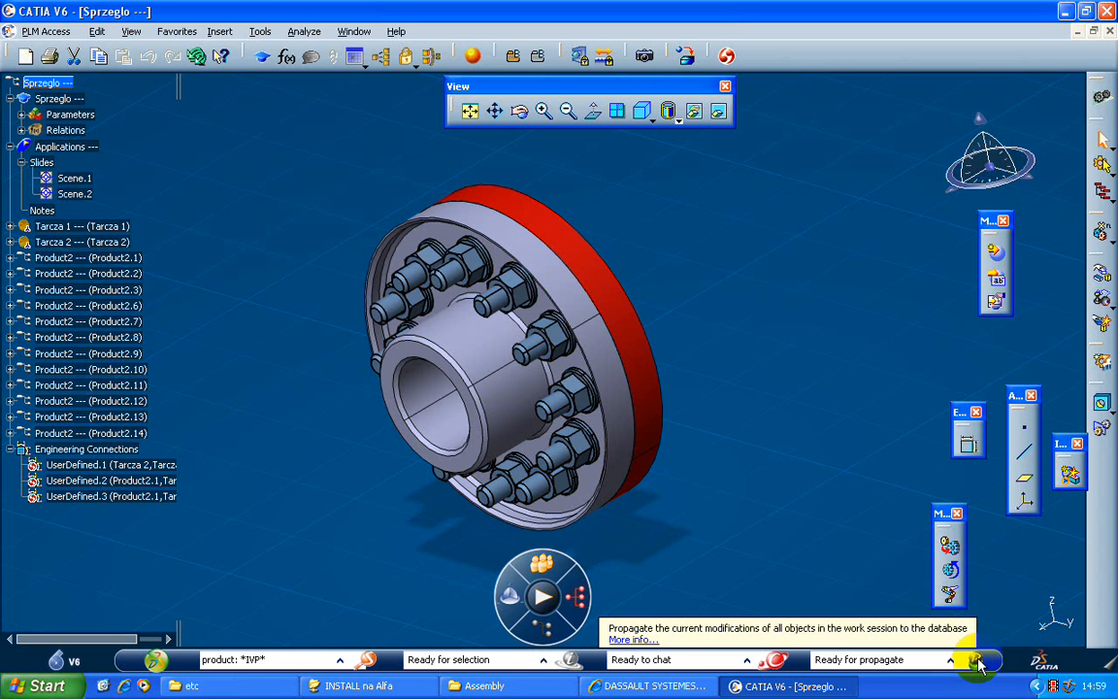
Snap the compass onto the hub end face of Tarcza 2 and move the disc axially away from Tarcza 1
middle_click_drag(543, 457, 695, 323, "ctrl")
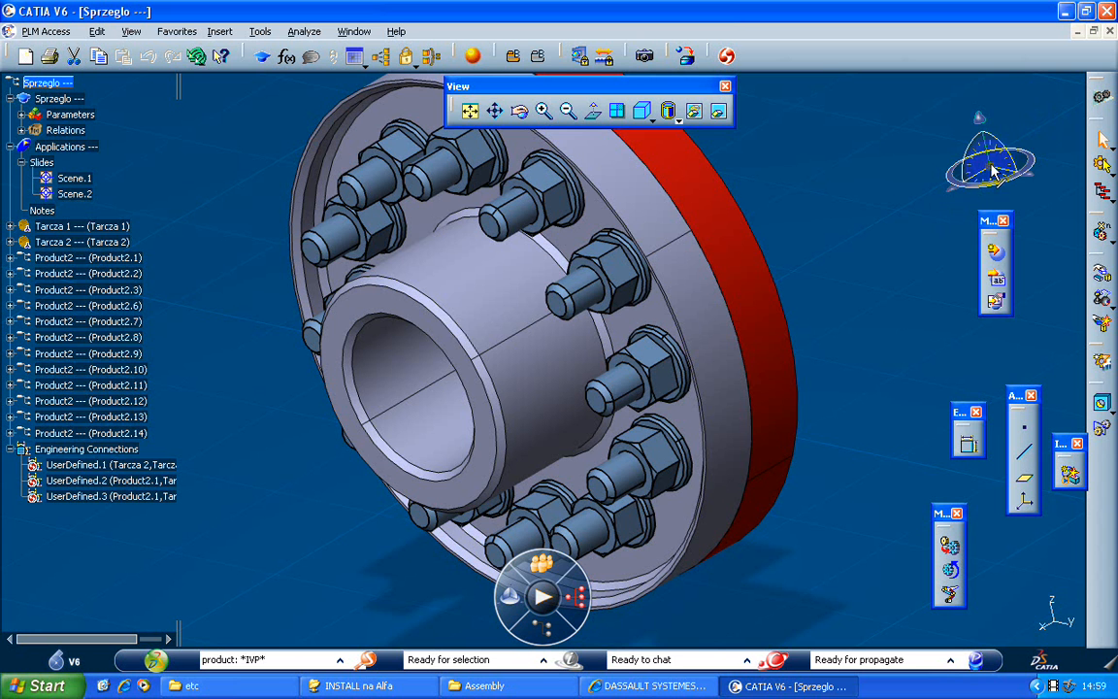
left_click_drag(975, 187, 417, 456)
middle_click_drag(417, 456, 723, 514)
Propagate the session's modifications to the database, agreeing to update the product but declining to continue with memory optimization active
left_click(970, 661)
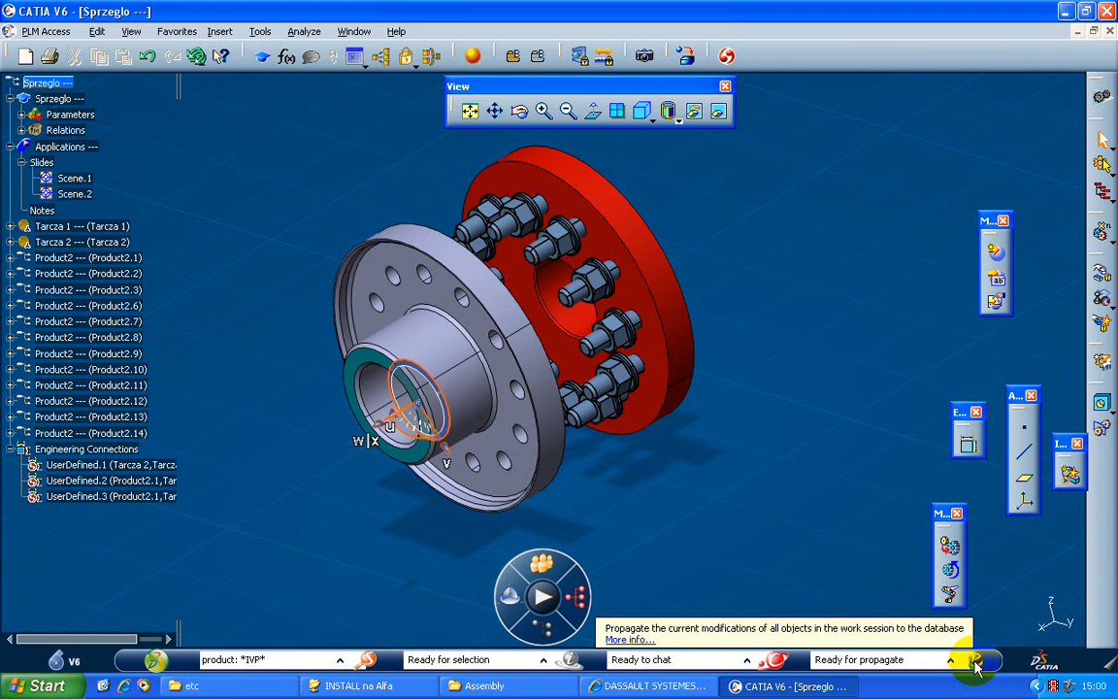
left_click(975, 664)
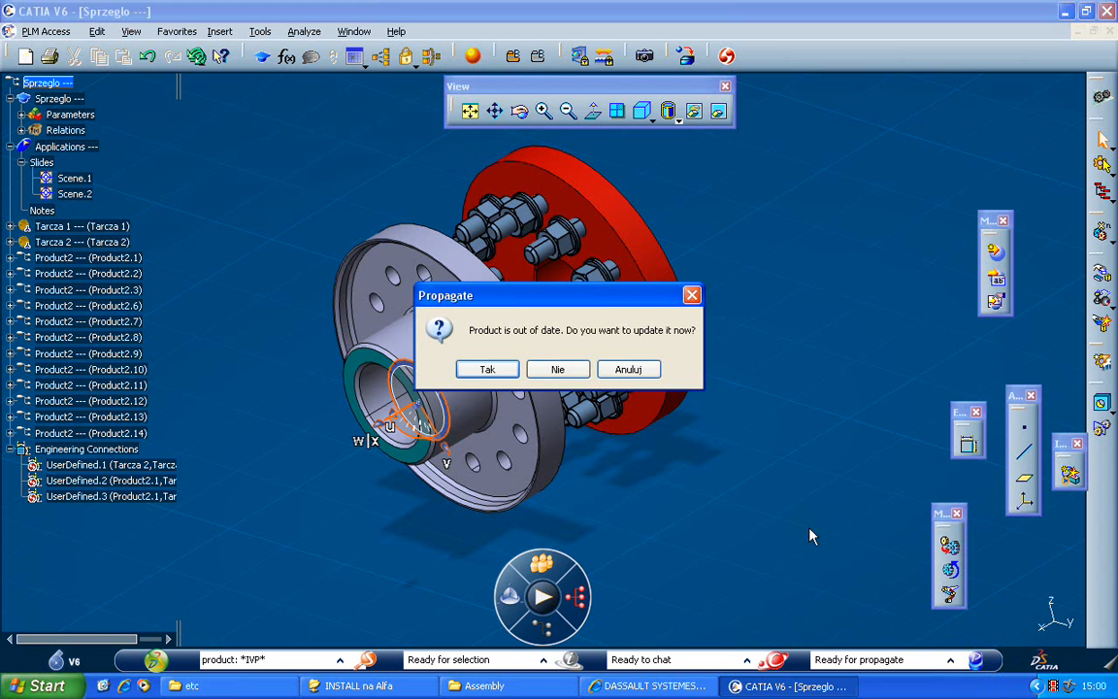
left_click(490, 371)
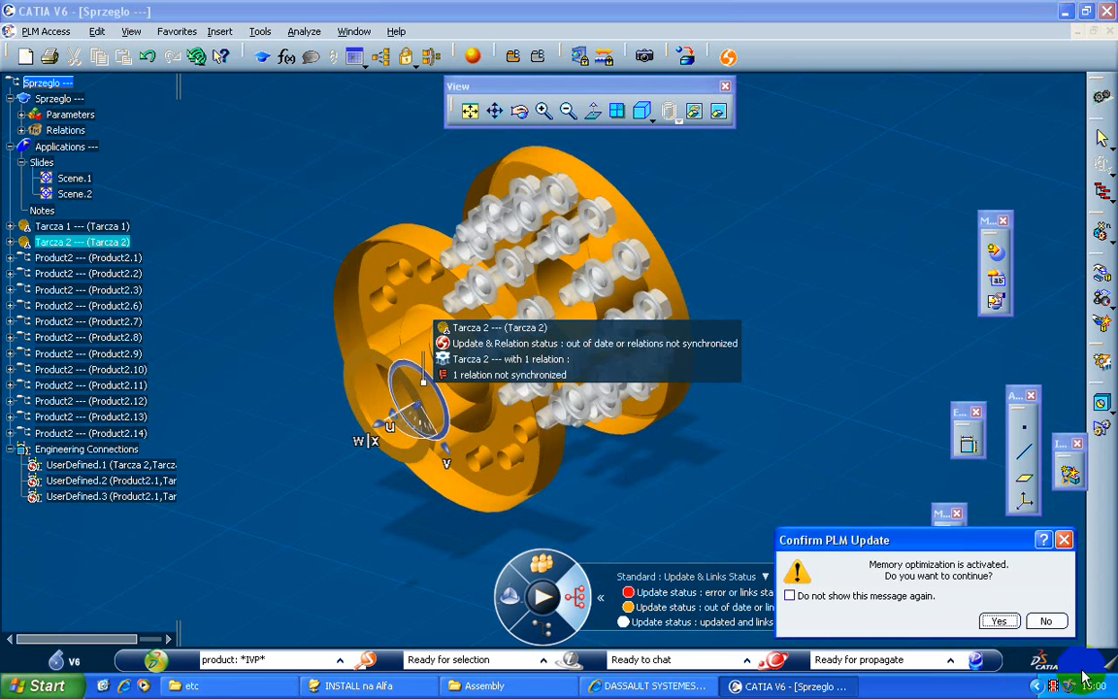
left_click(1052, 624)
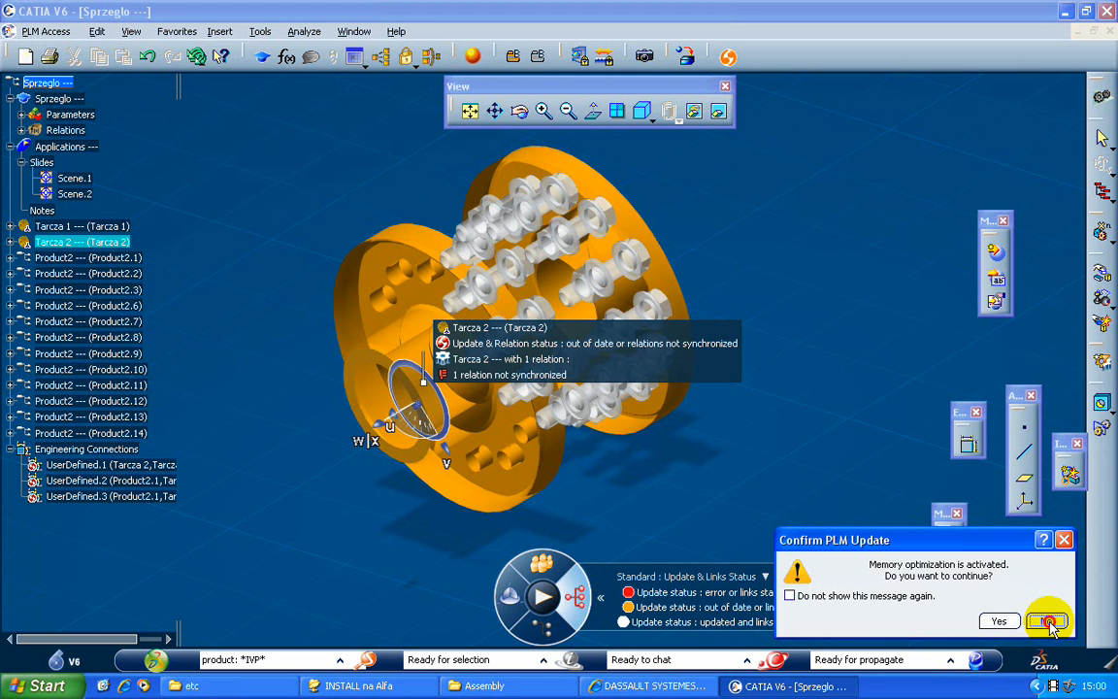
left_click(1052, 624)
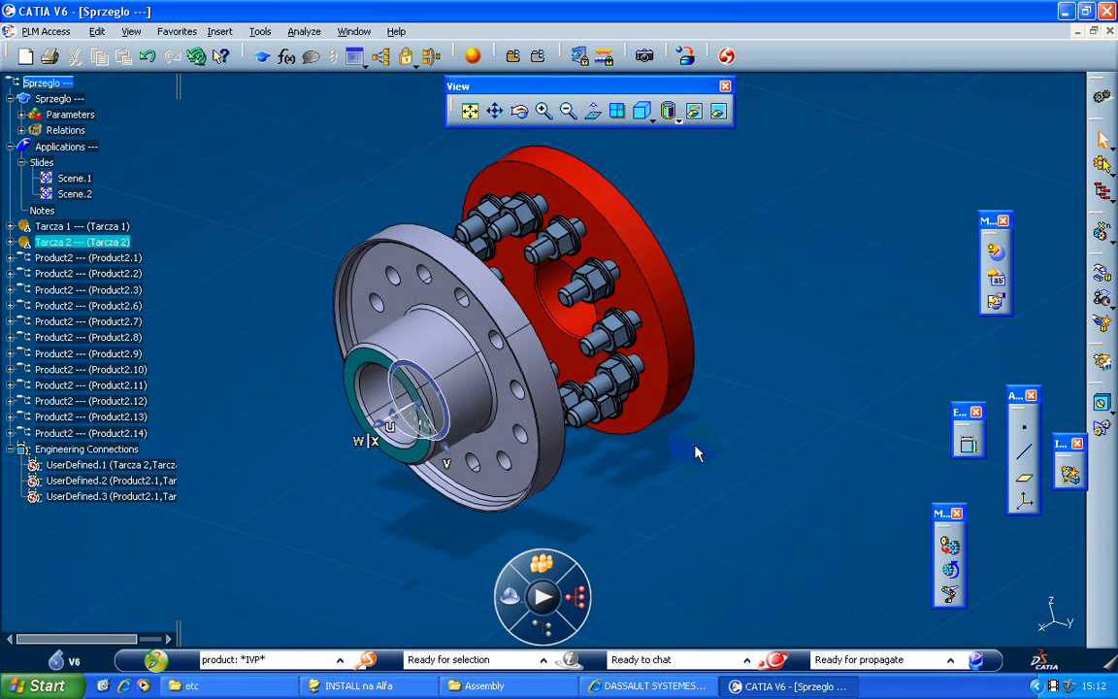
left_click(1074, 635)
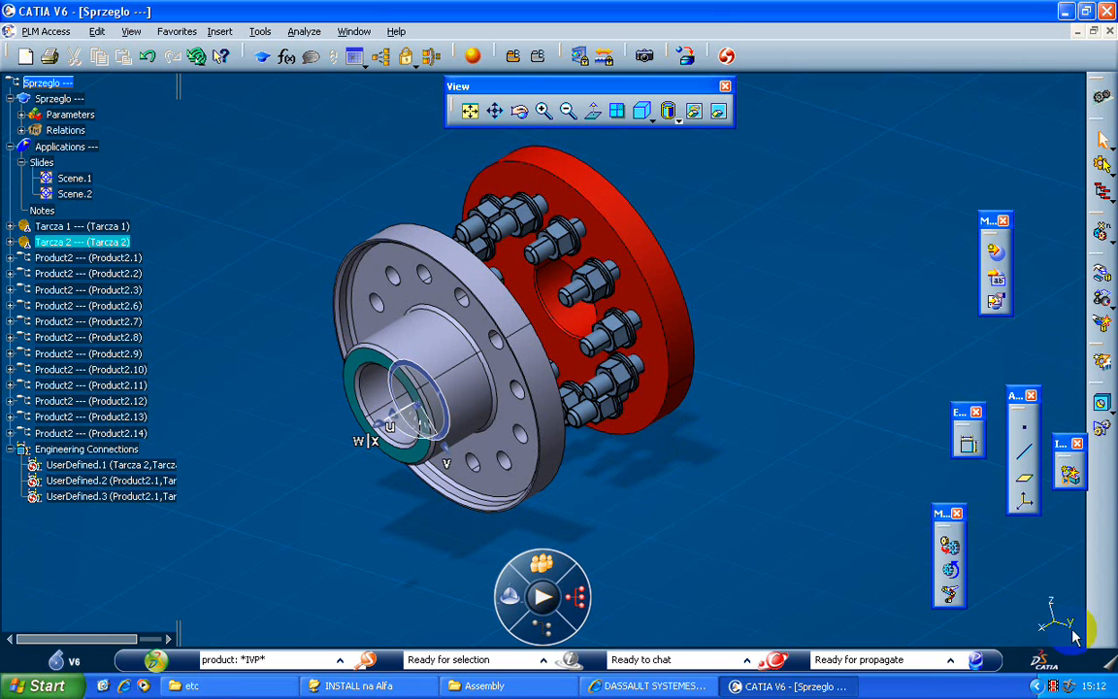